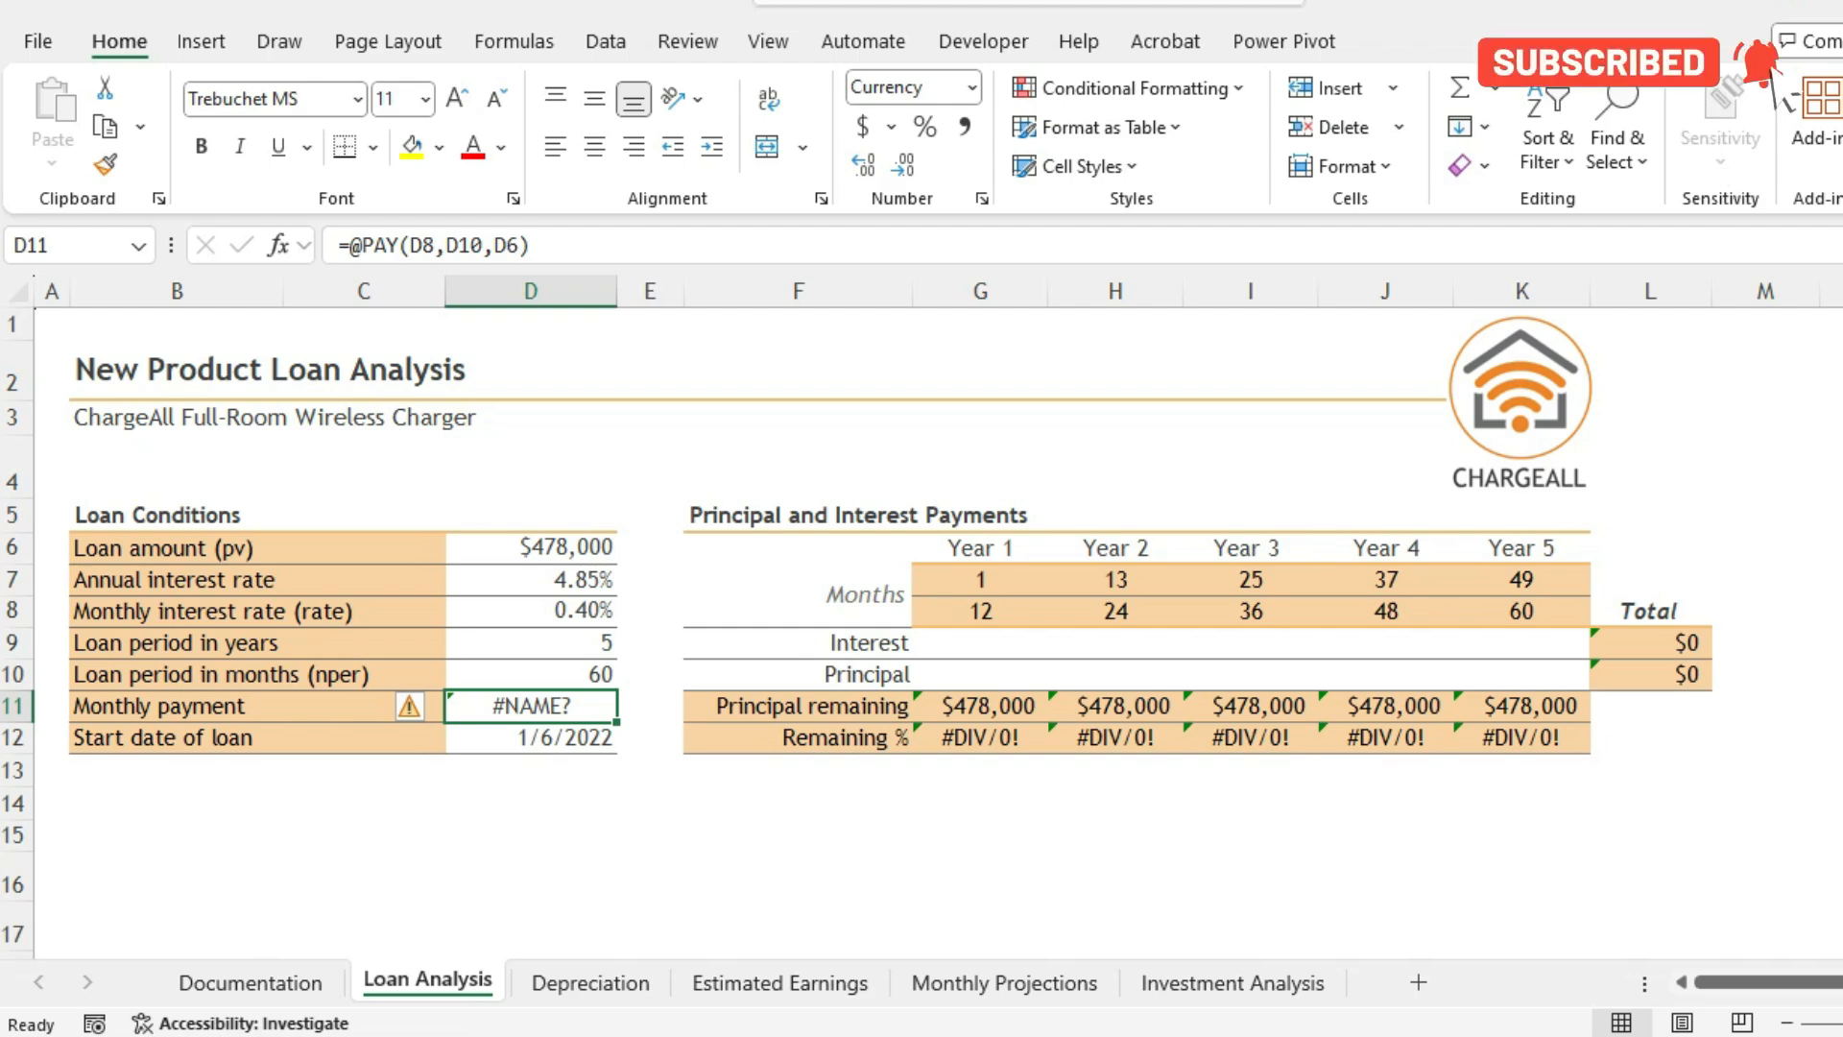
click(279, 245)
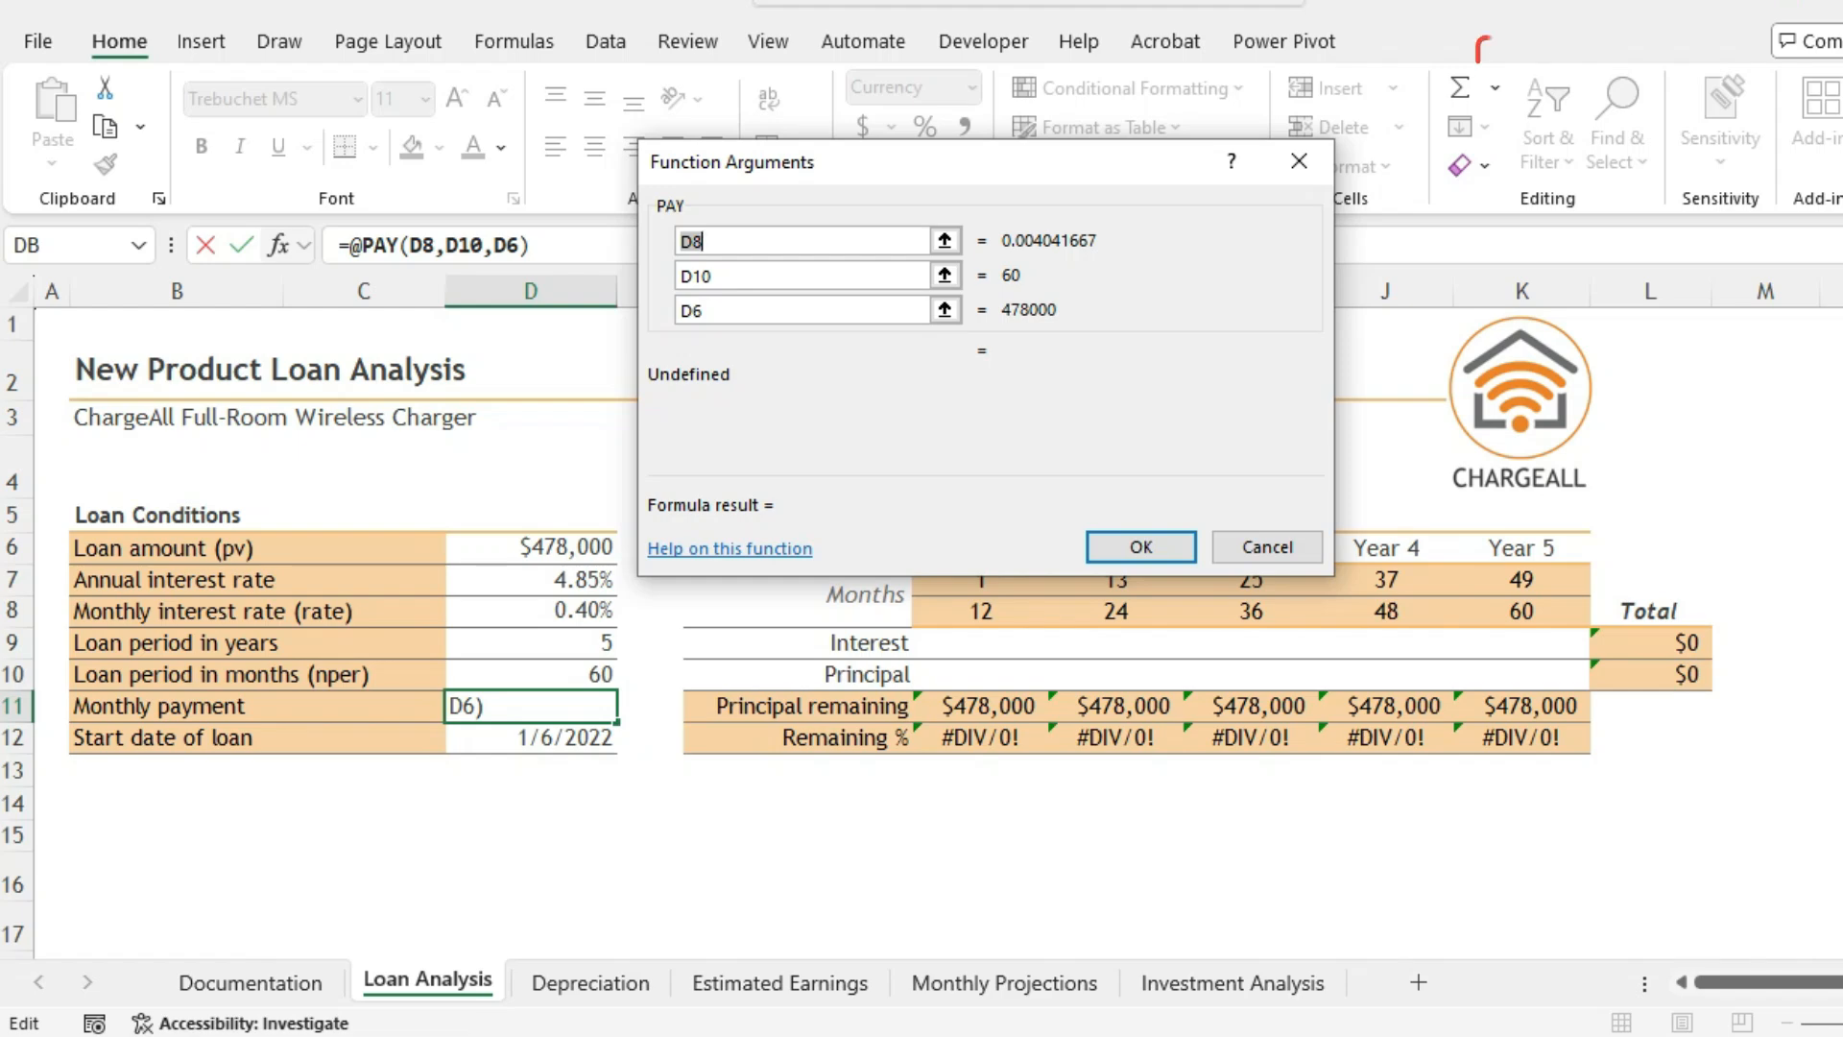
drag(1073, 163, 1392, 136)
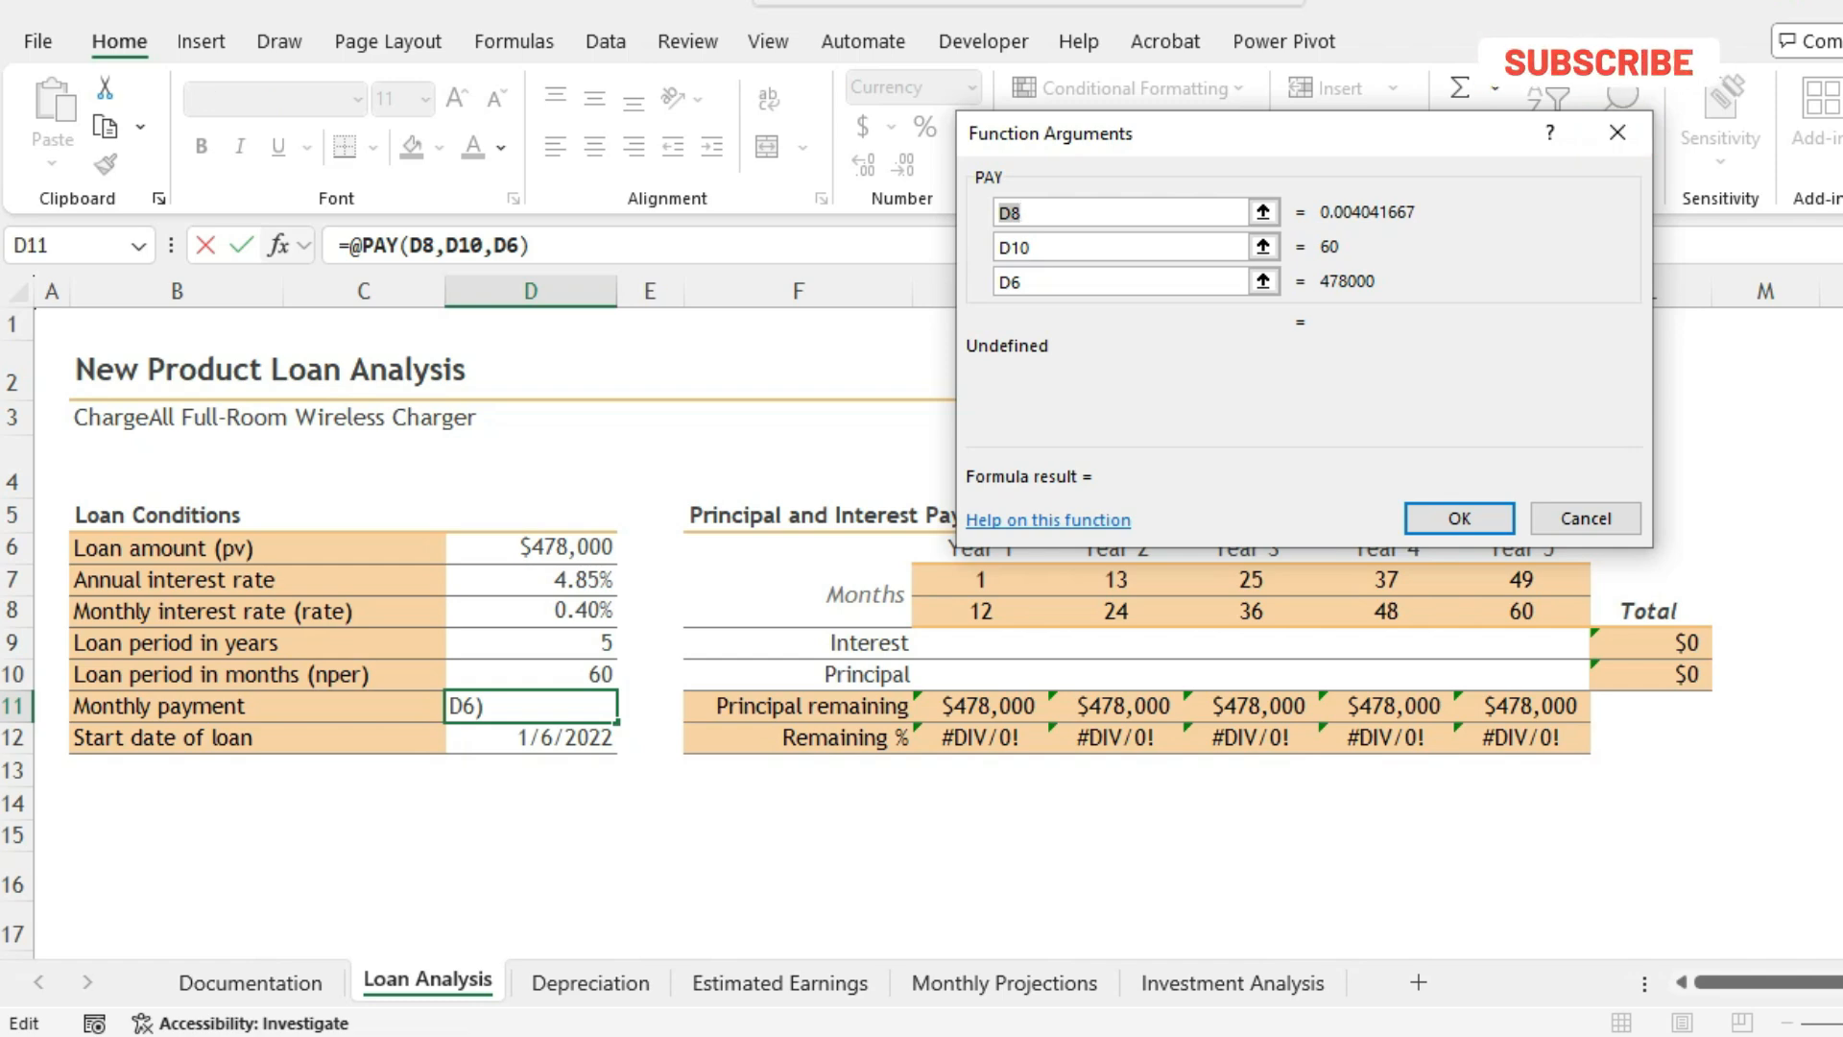
click(1617, 132)
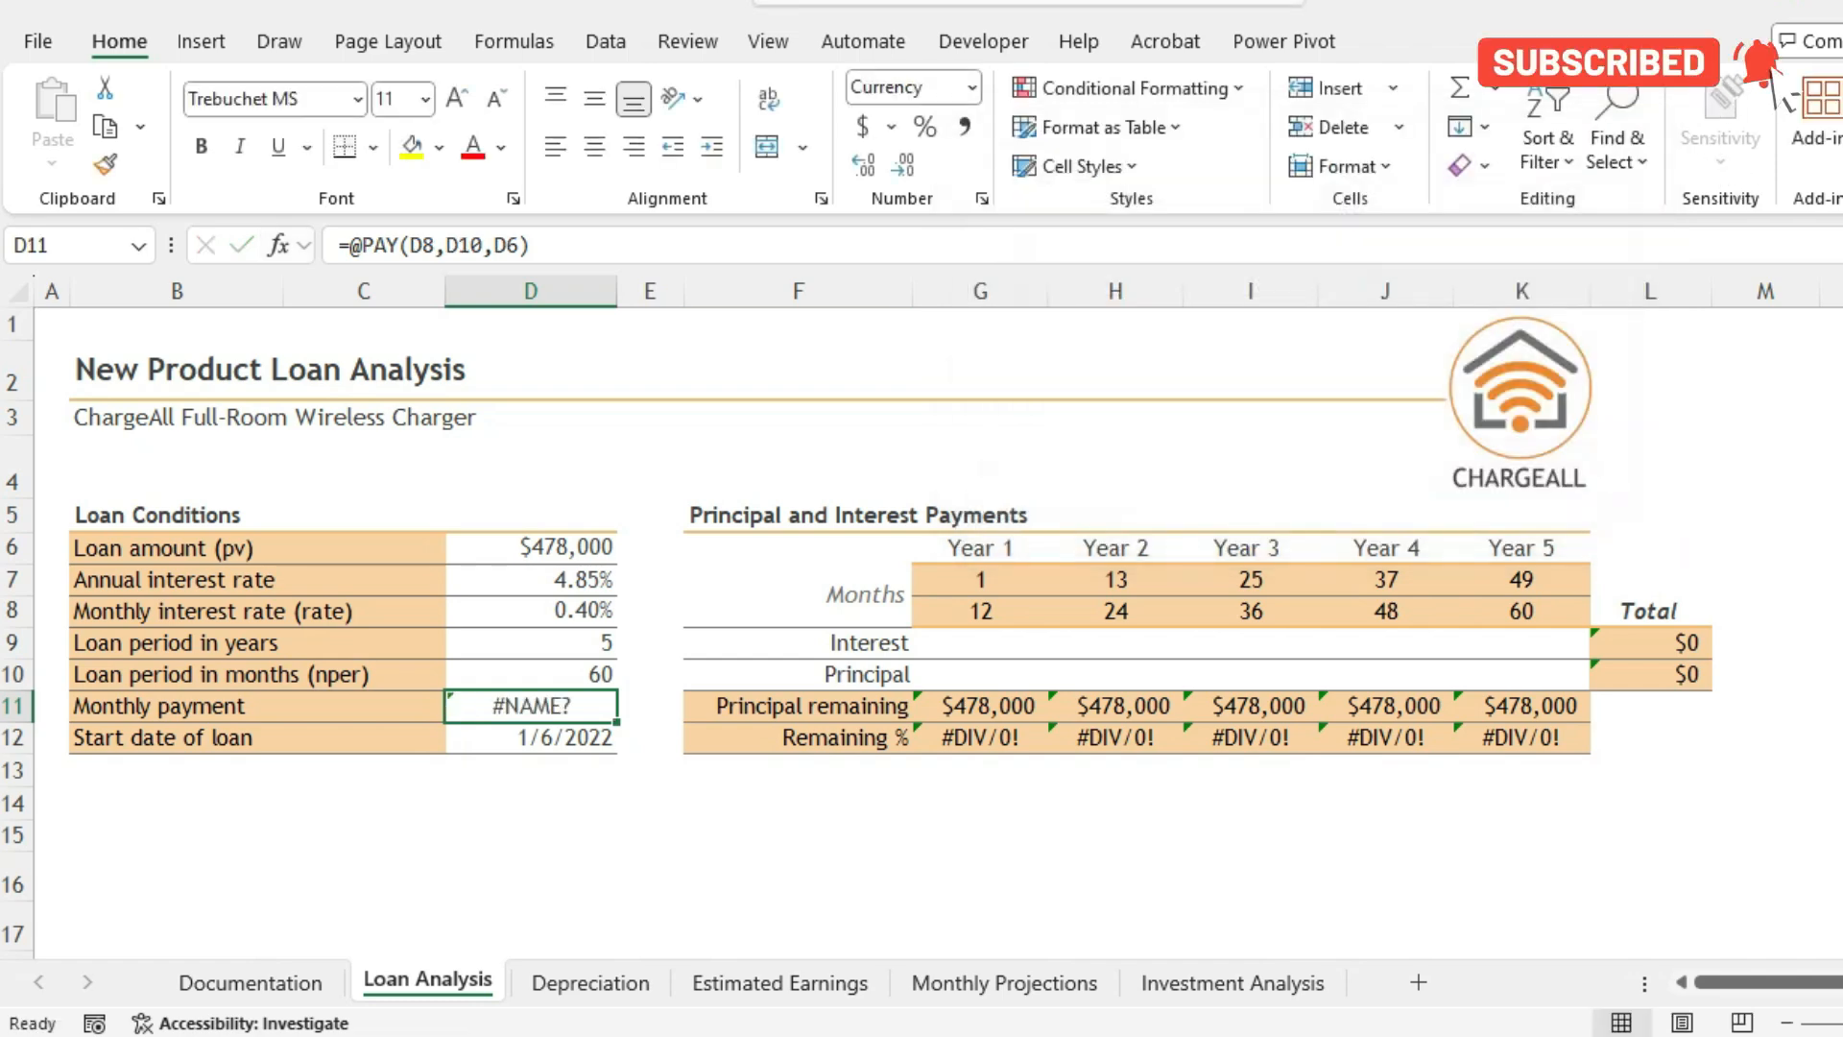
- Run Error Checking on the Loan Analysis sheet and go through the flagged cells from D11 across row 11 to G12
click(514, 40)
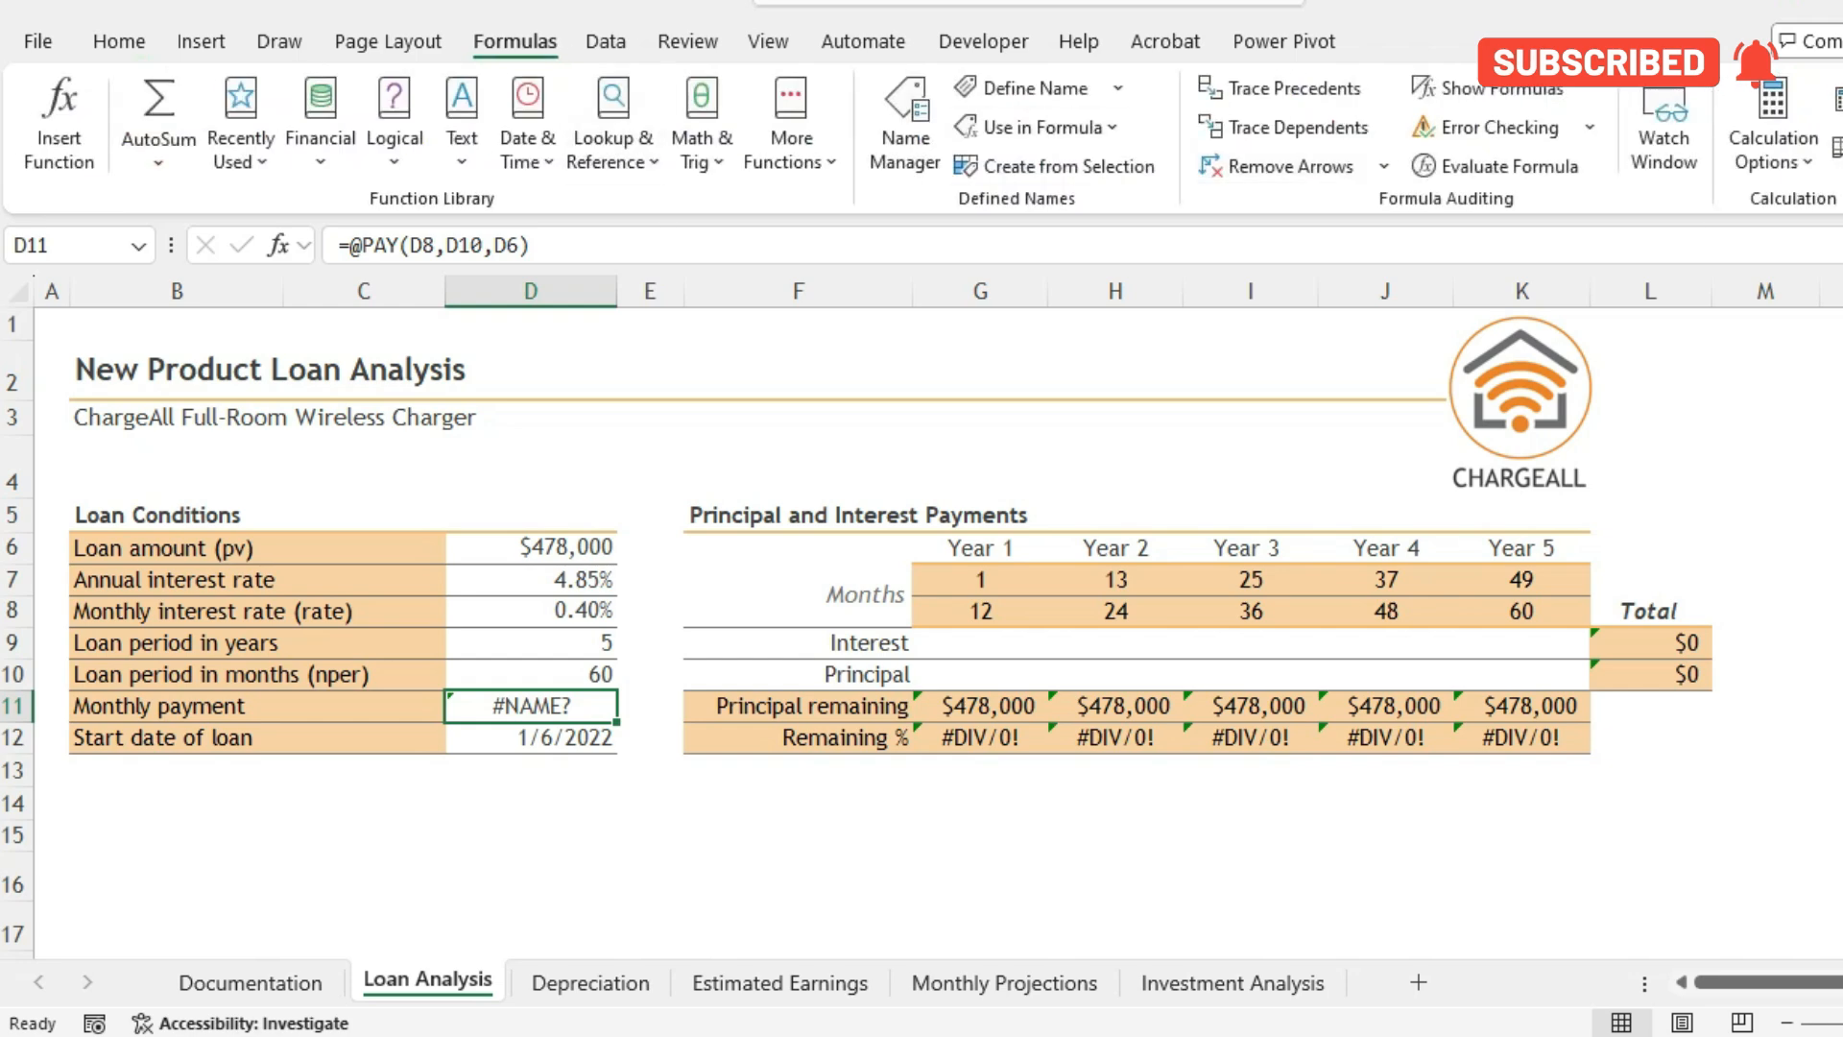
click(1590, 127)
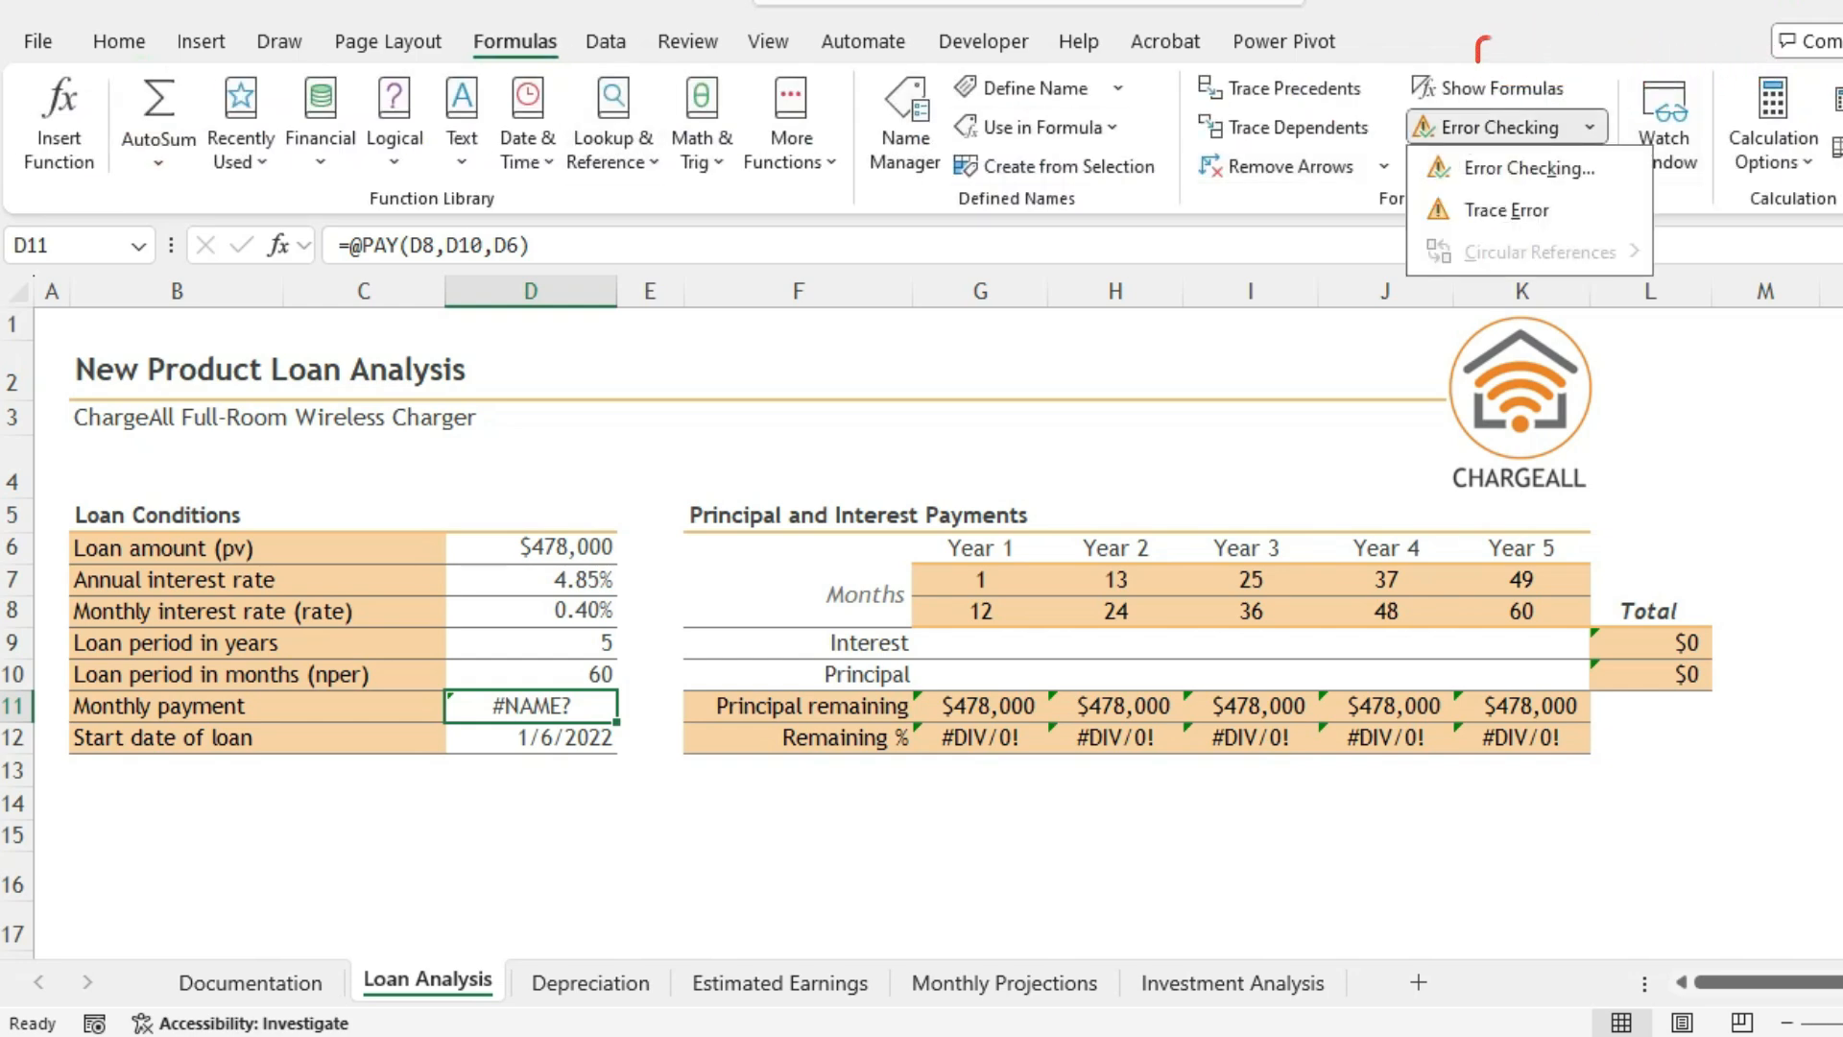
click(1528, 168)
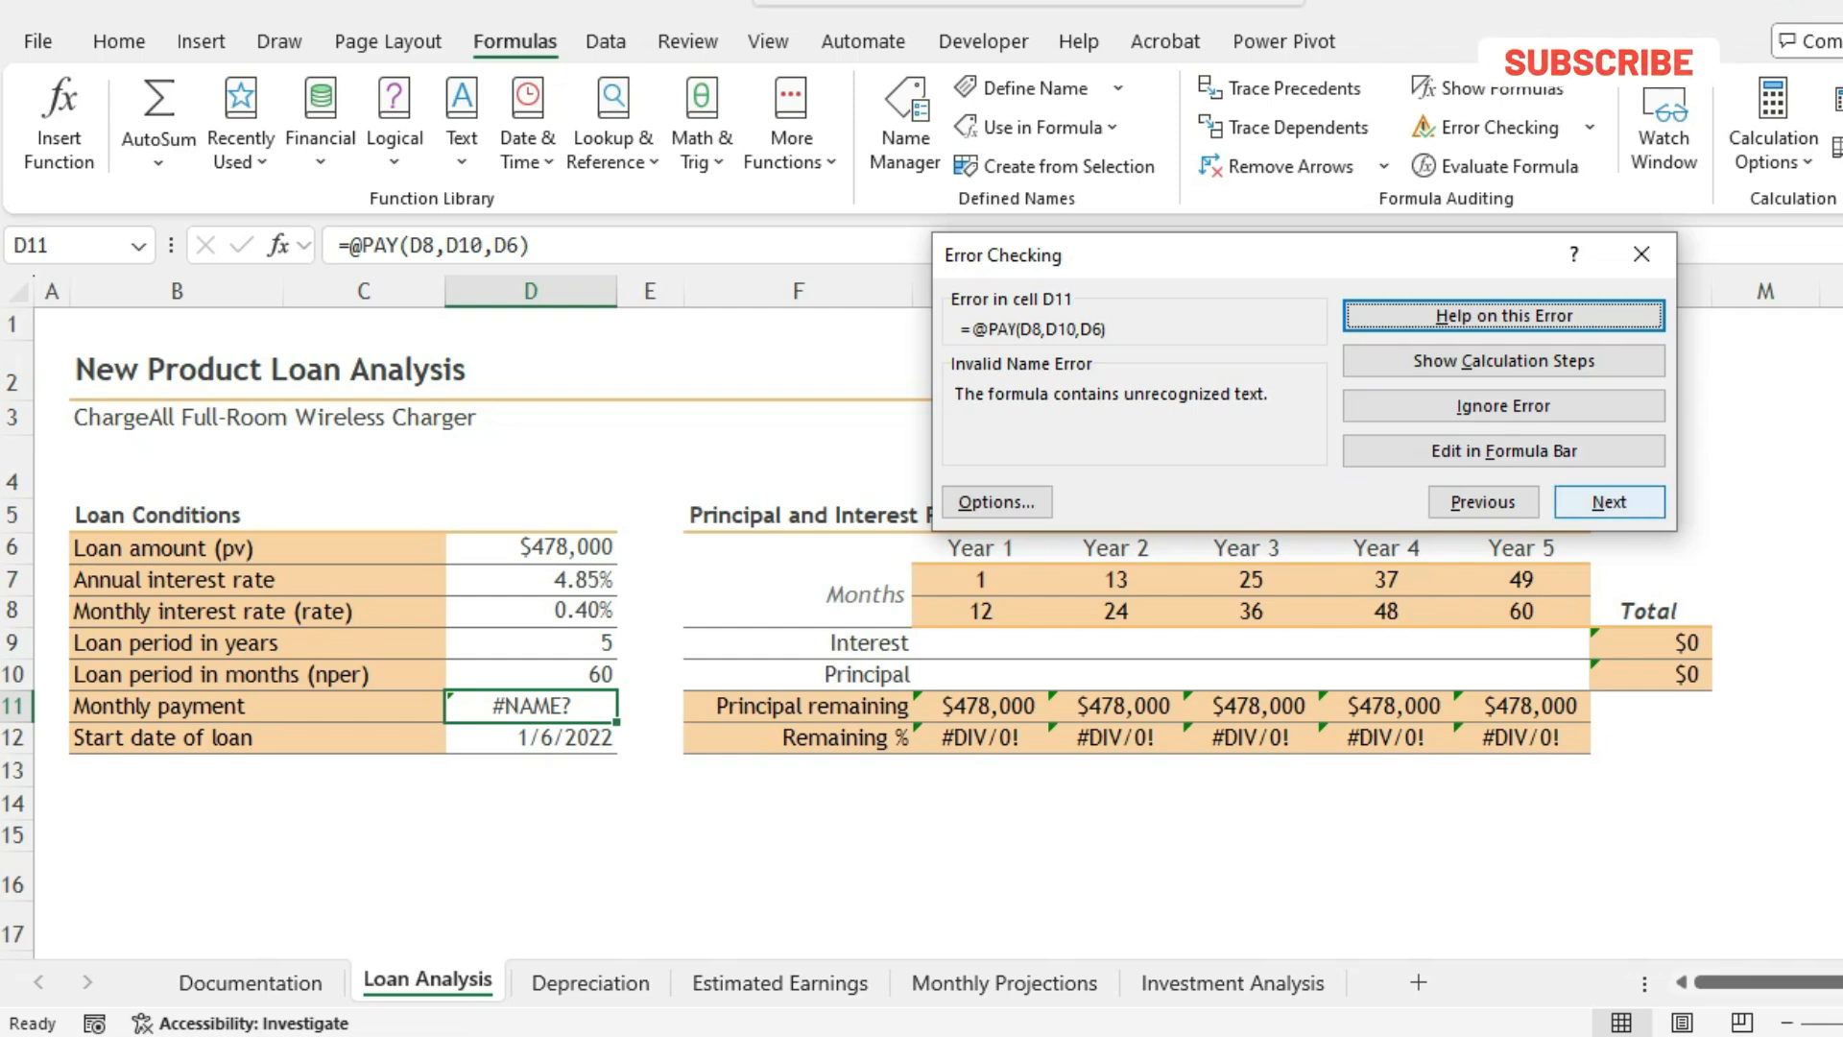
click(1609, 501)
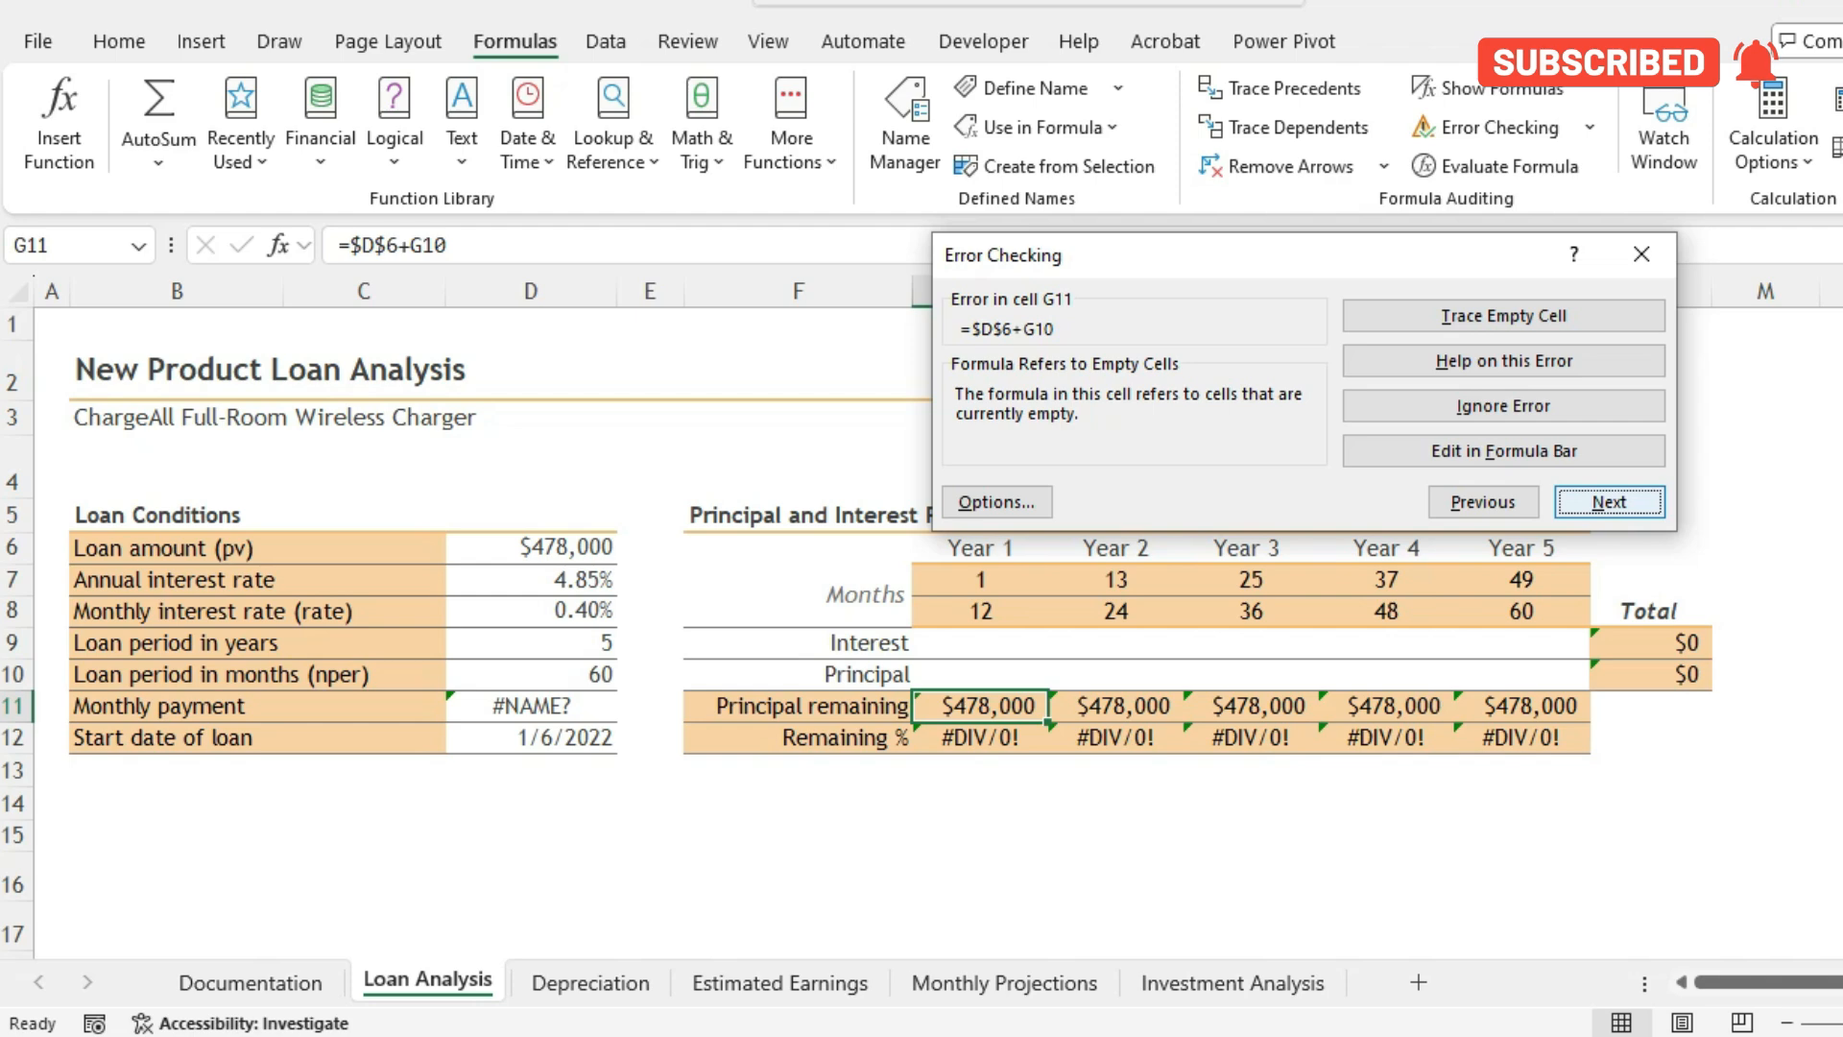
click(1609, 501)
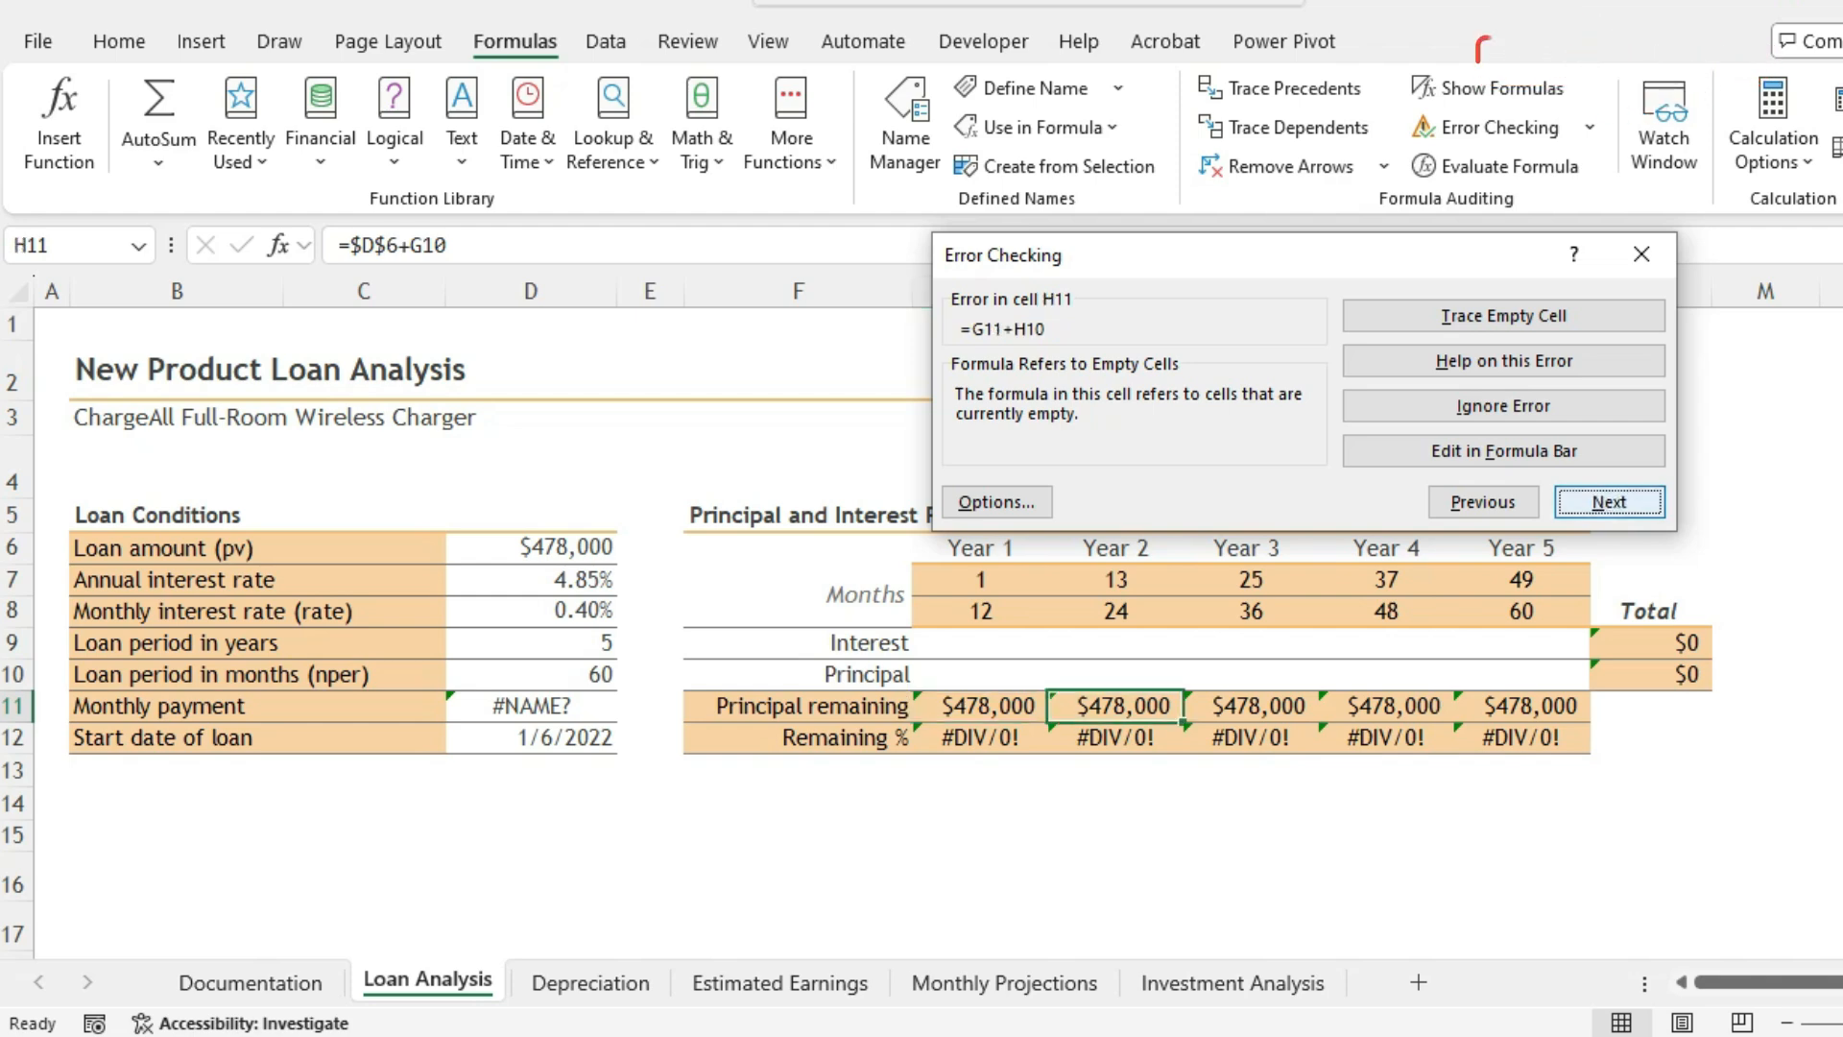
key(Return)
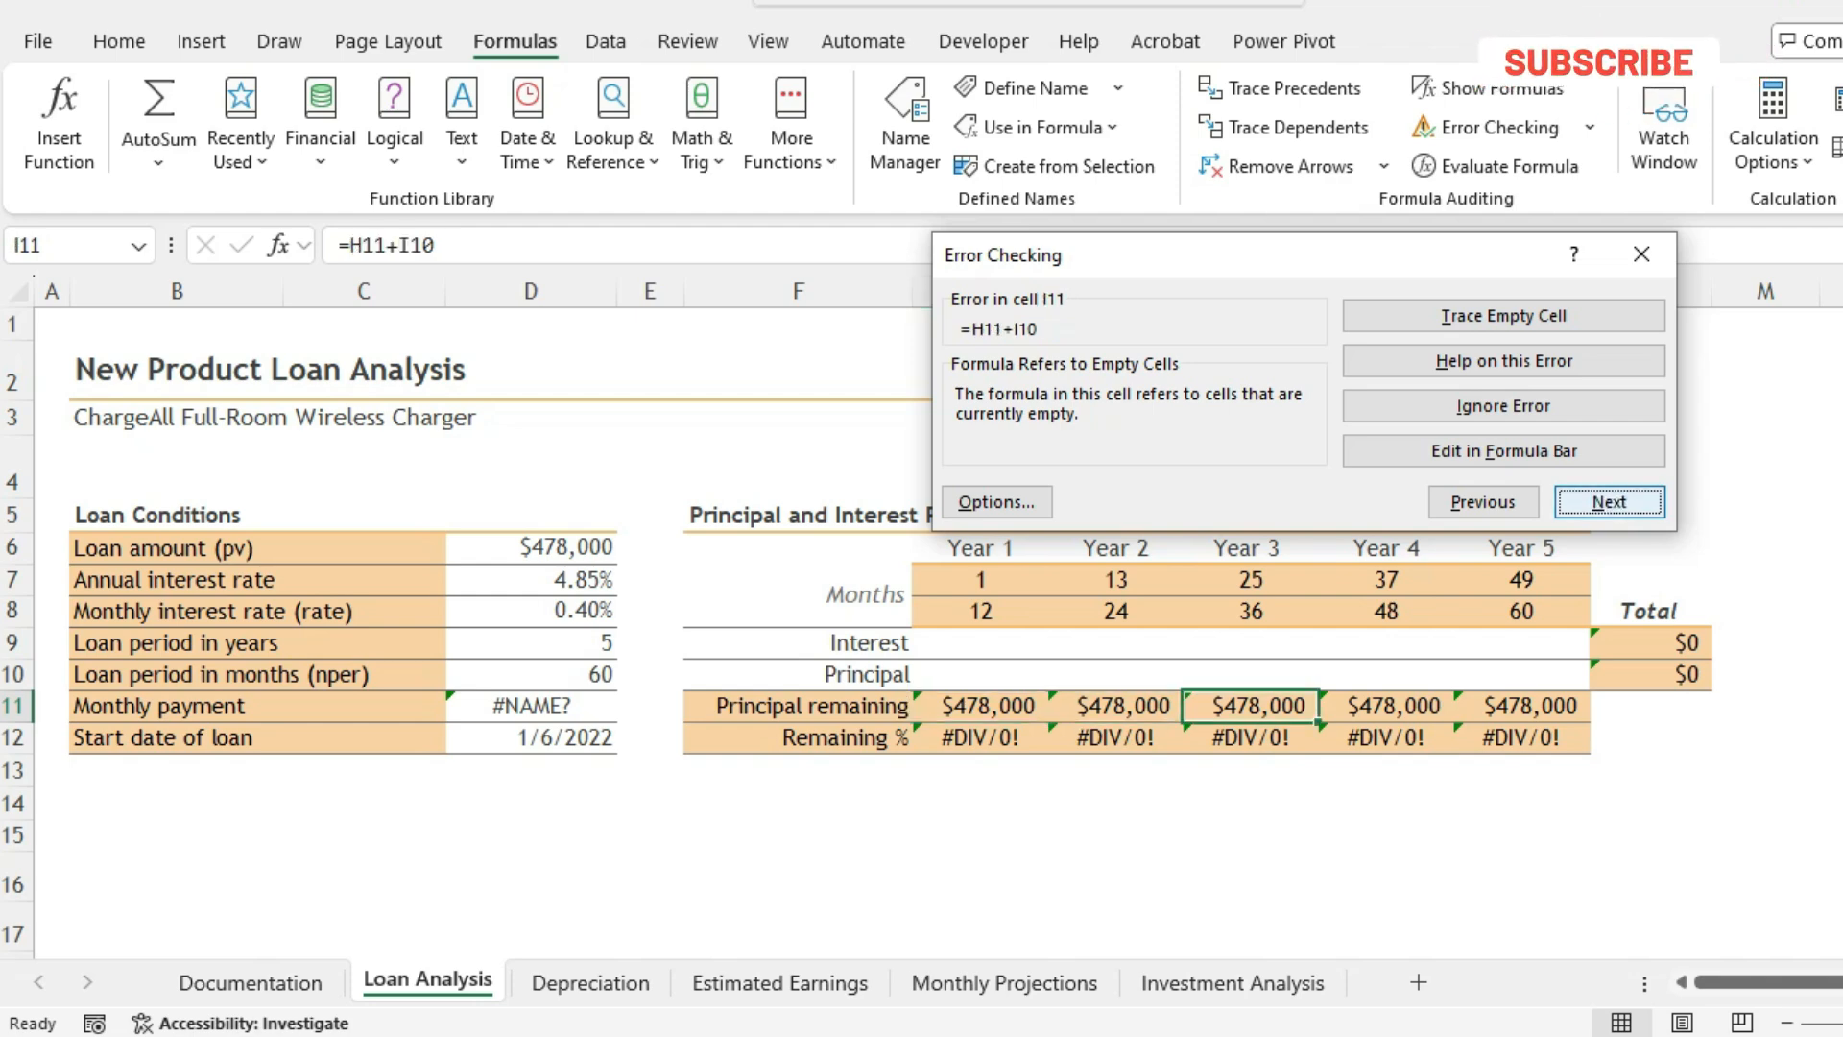
key(Return)
key(Return)
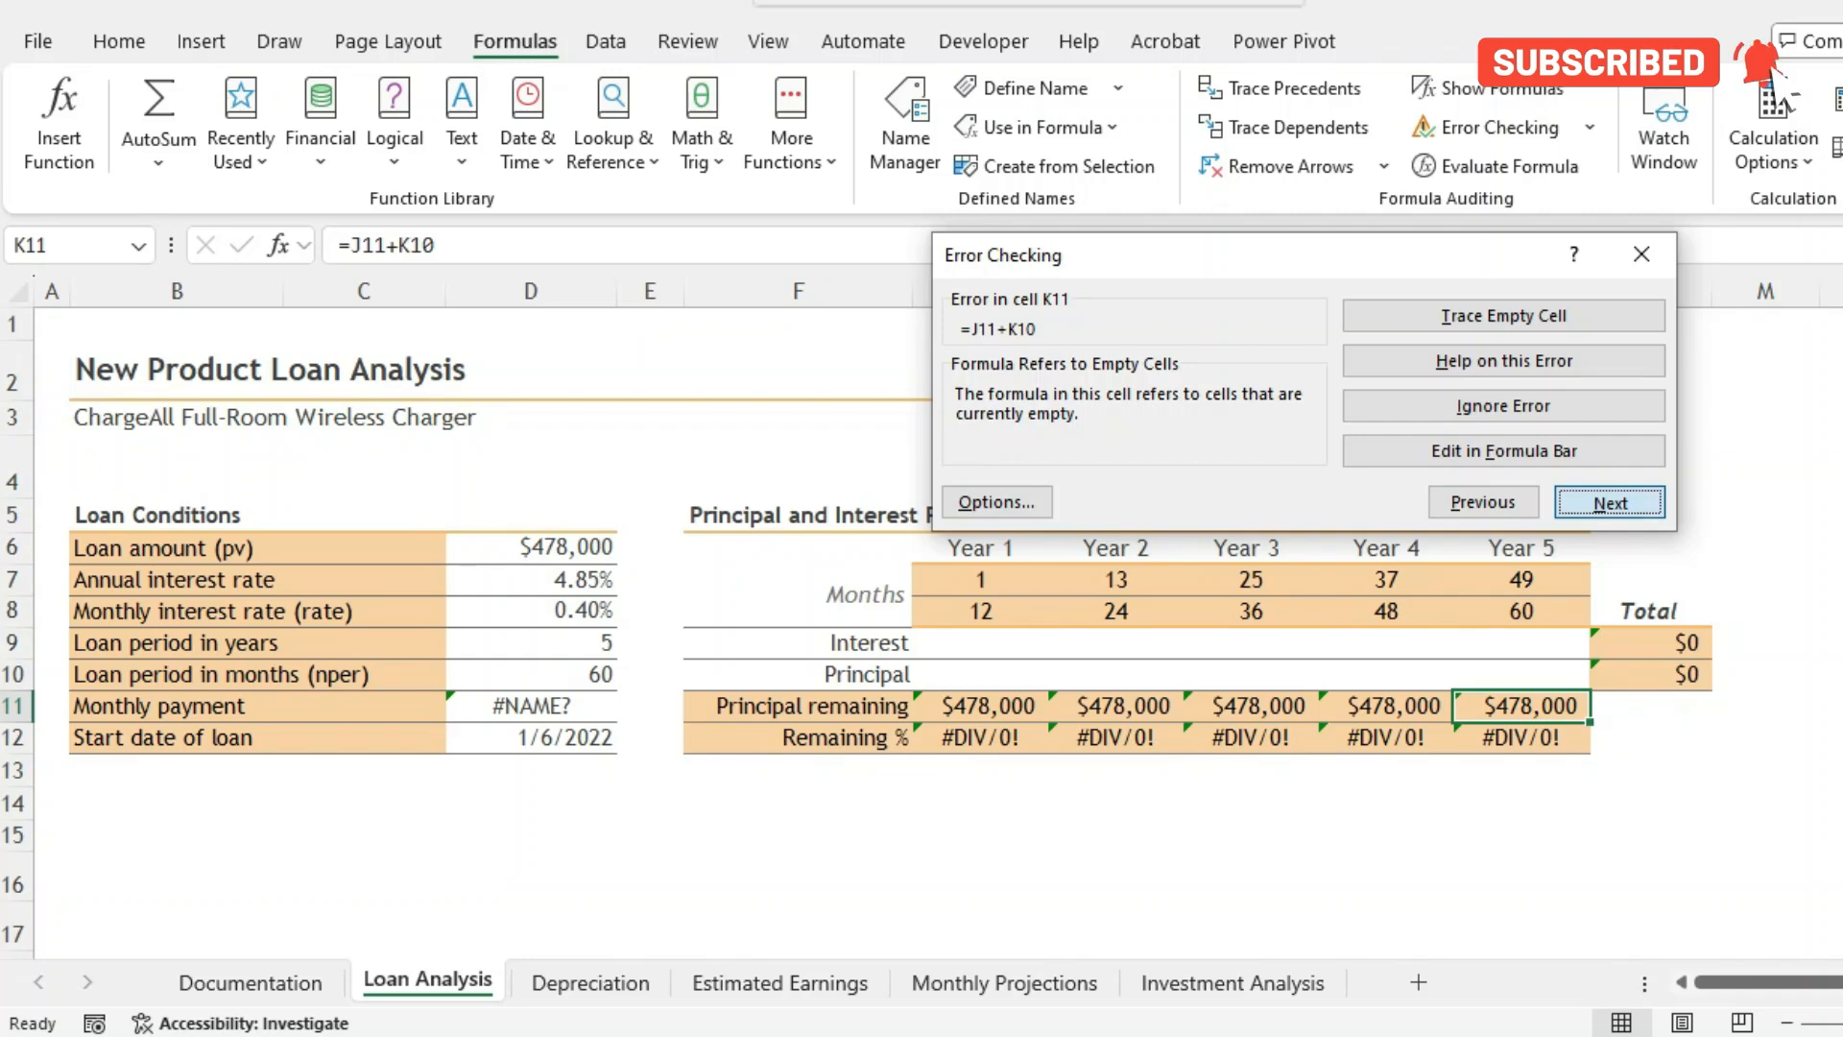
key(Return)
key(Return)
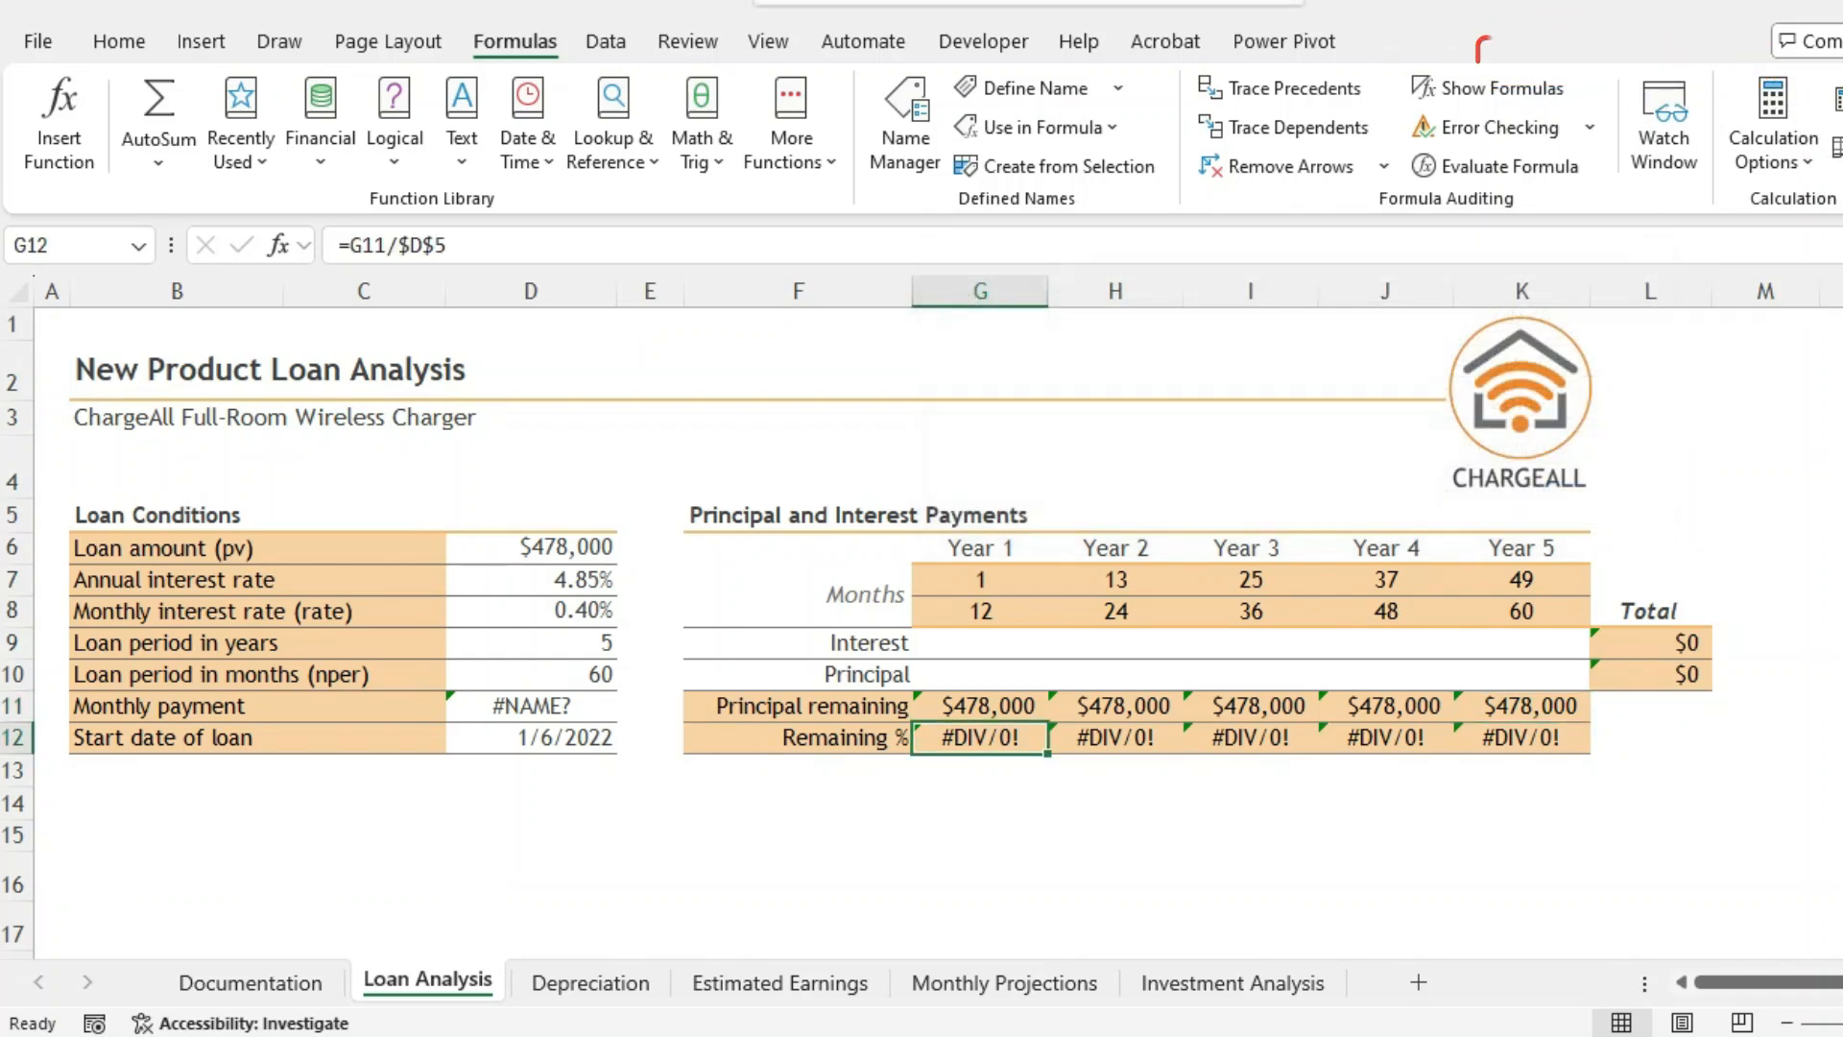
- Try to negate the loan amount argument in the D11 monthly payment formula by changing D6 to -D6
click(531, 707)
click(495, 246)
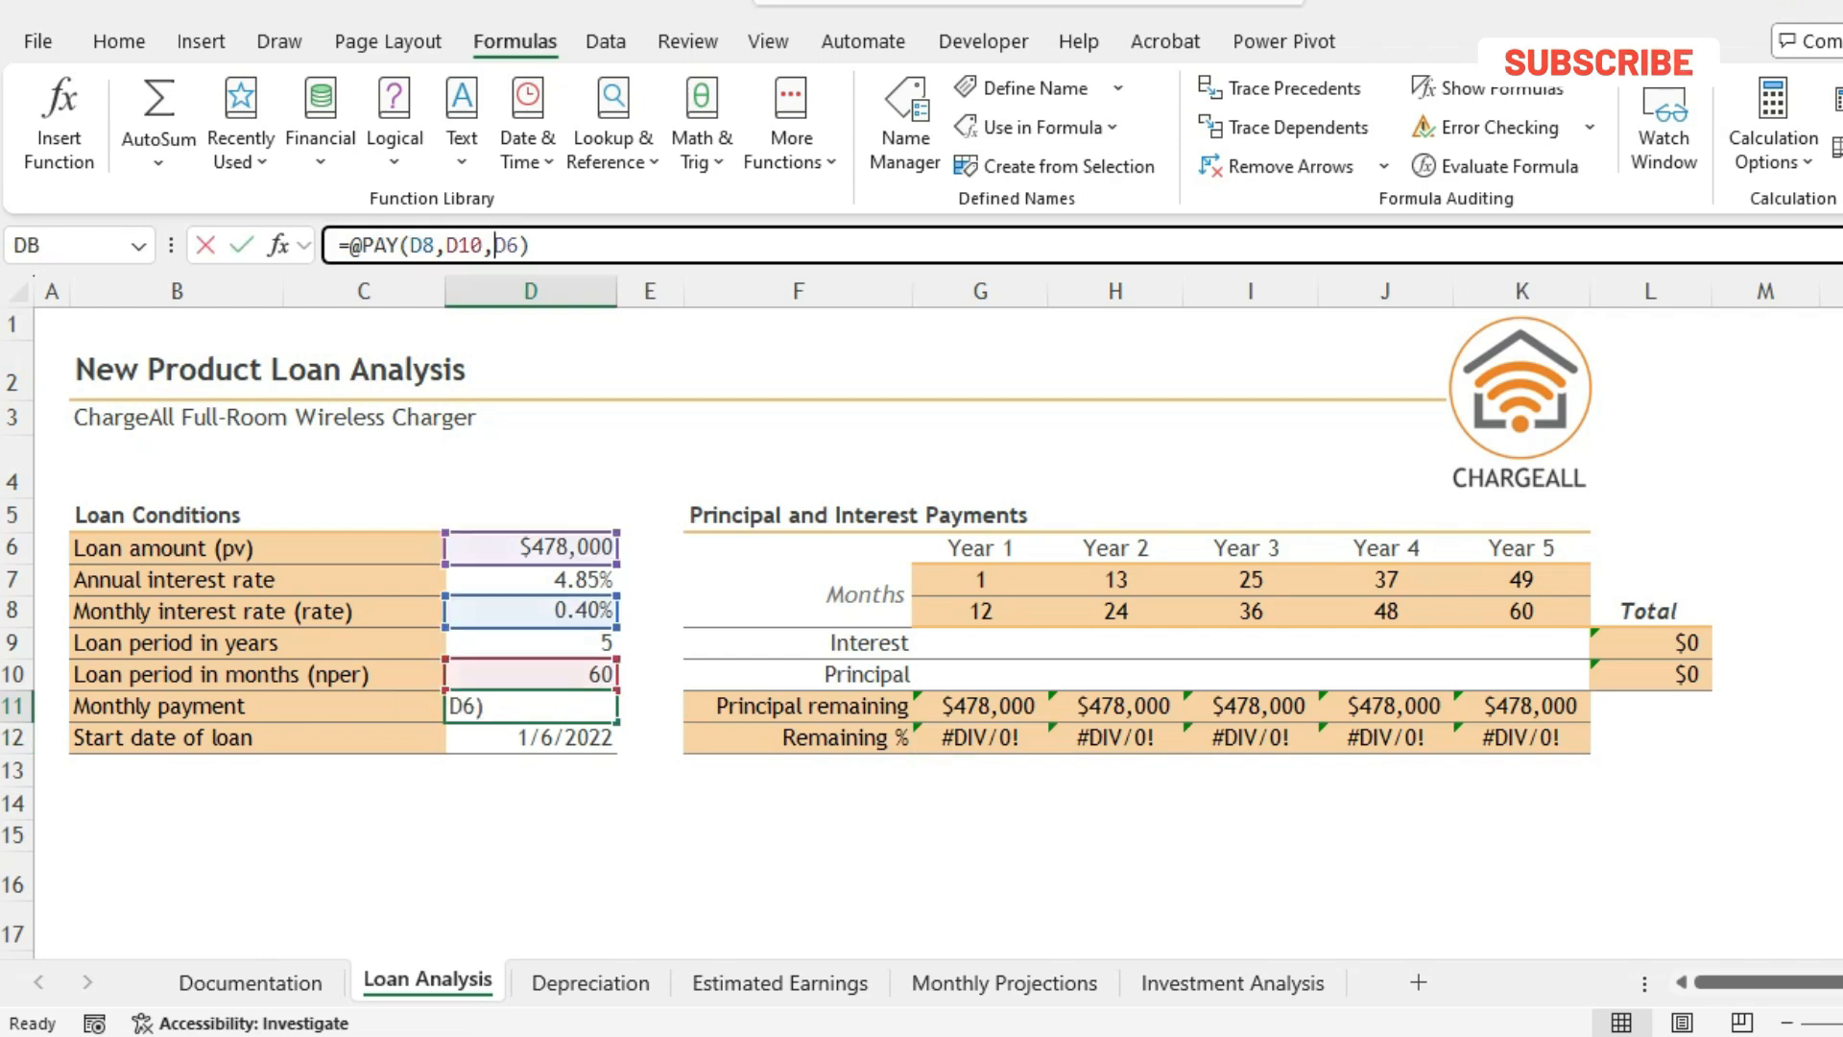
text(-)
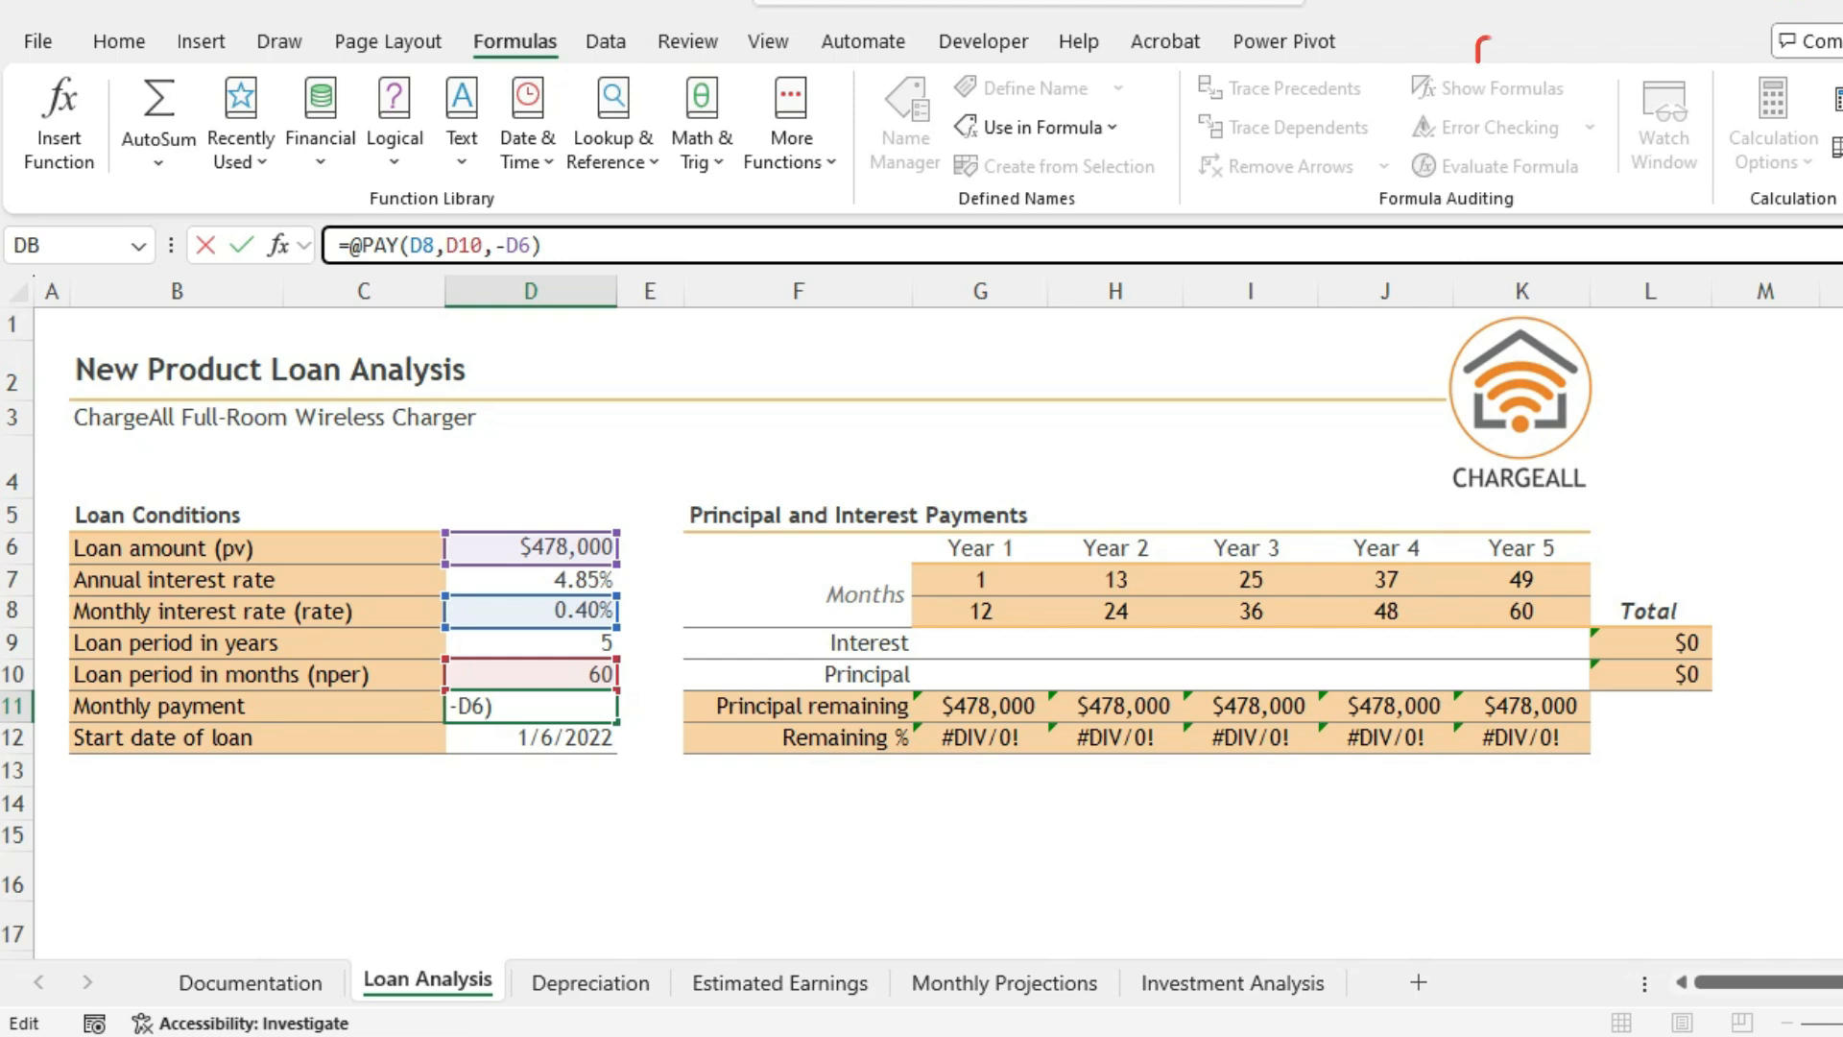
key(Return)
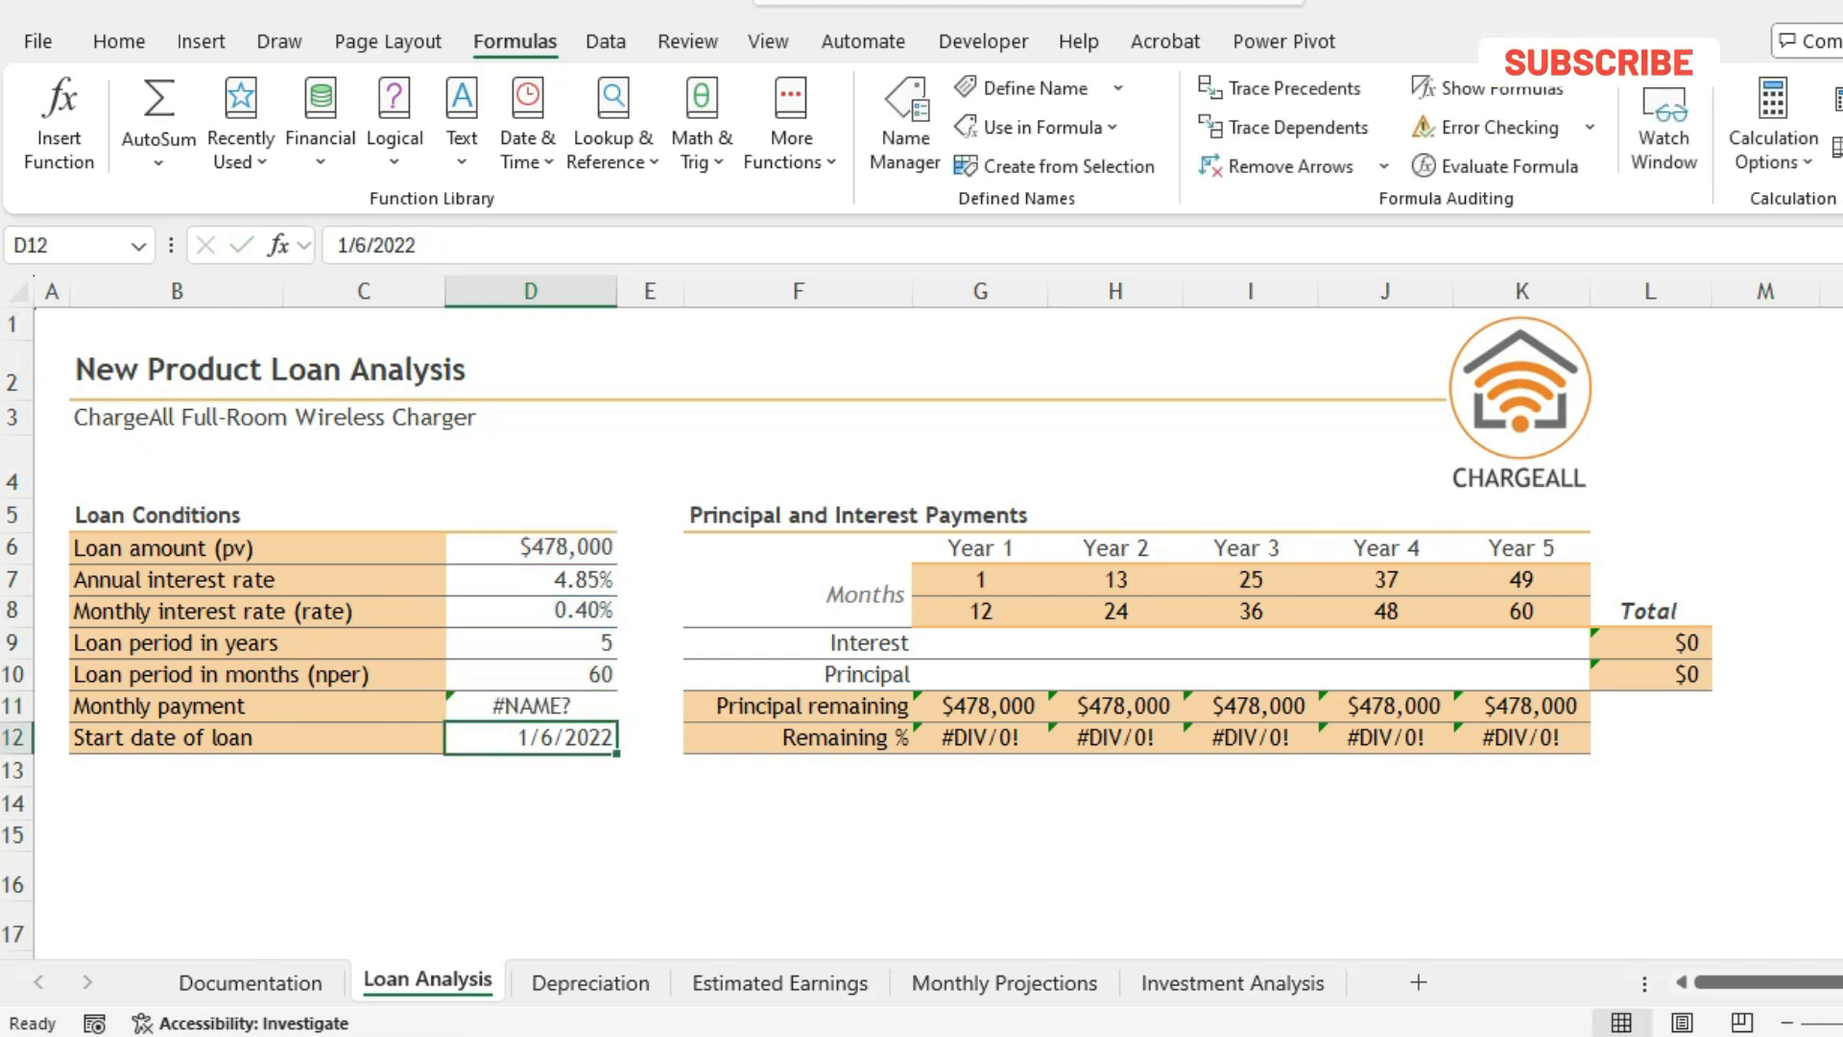
- Replace the invalid PAY function in the D11 monthly payment formula so it reads =PMT(D8,D10,D6)
click(530, 707)
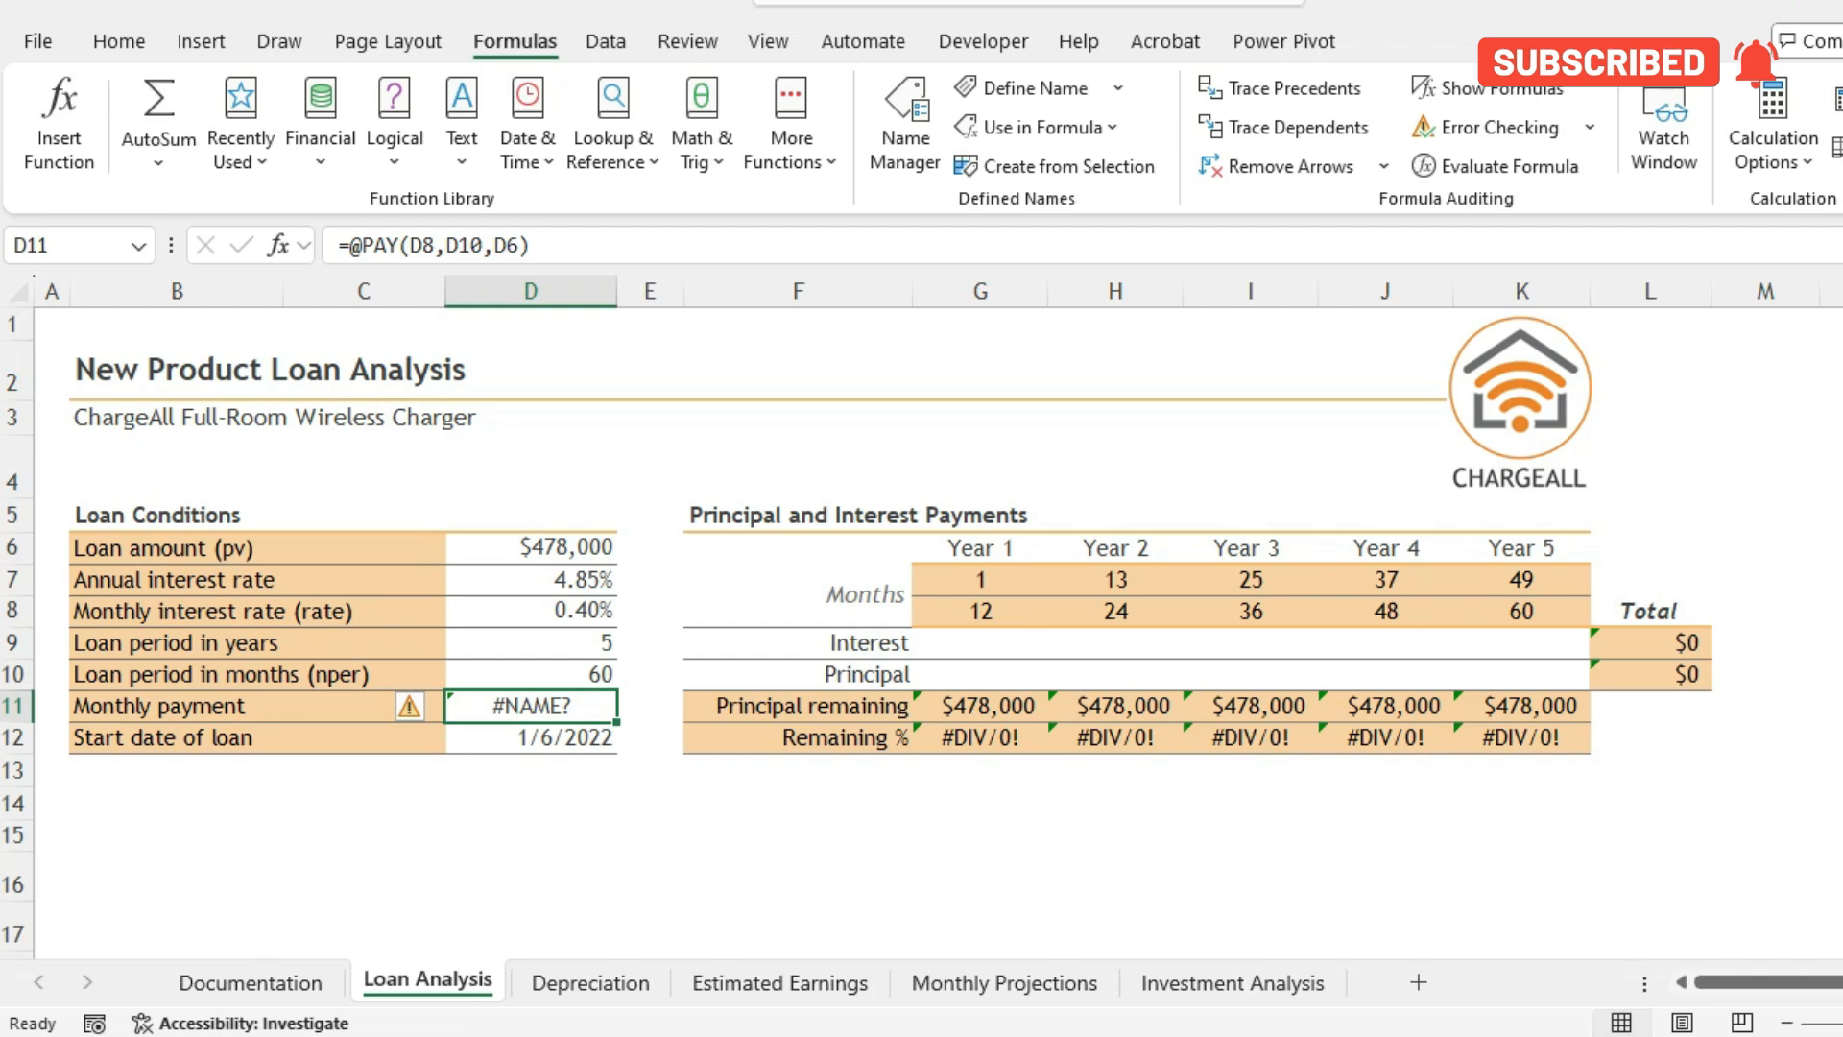
key(F2)
key(alt)
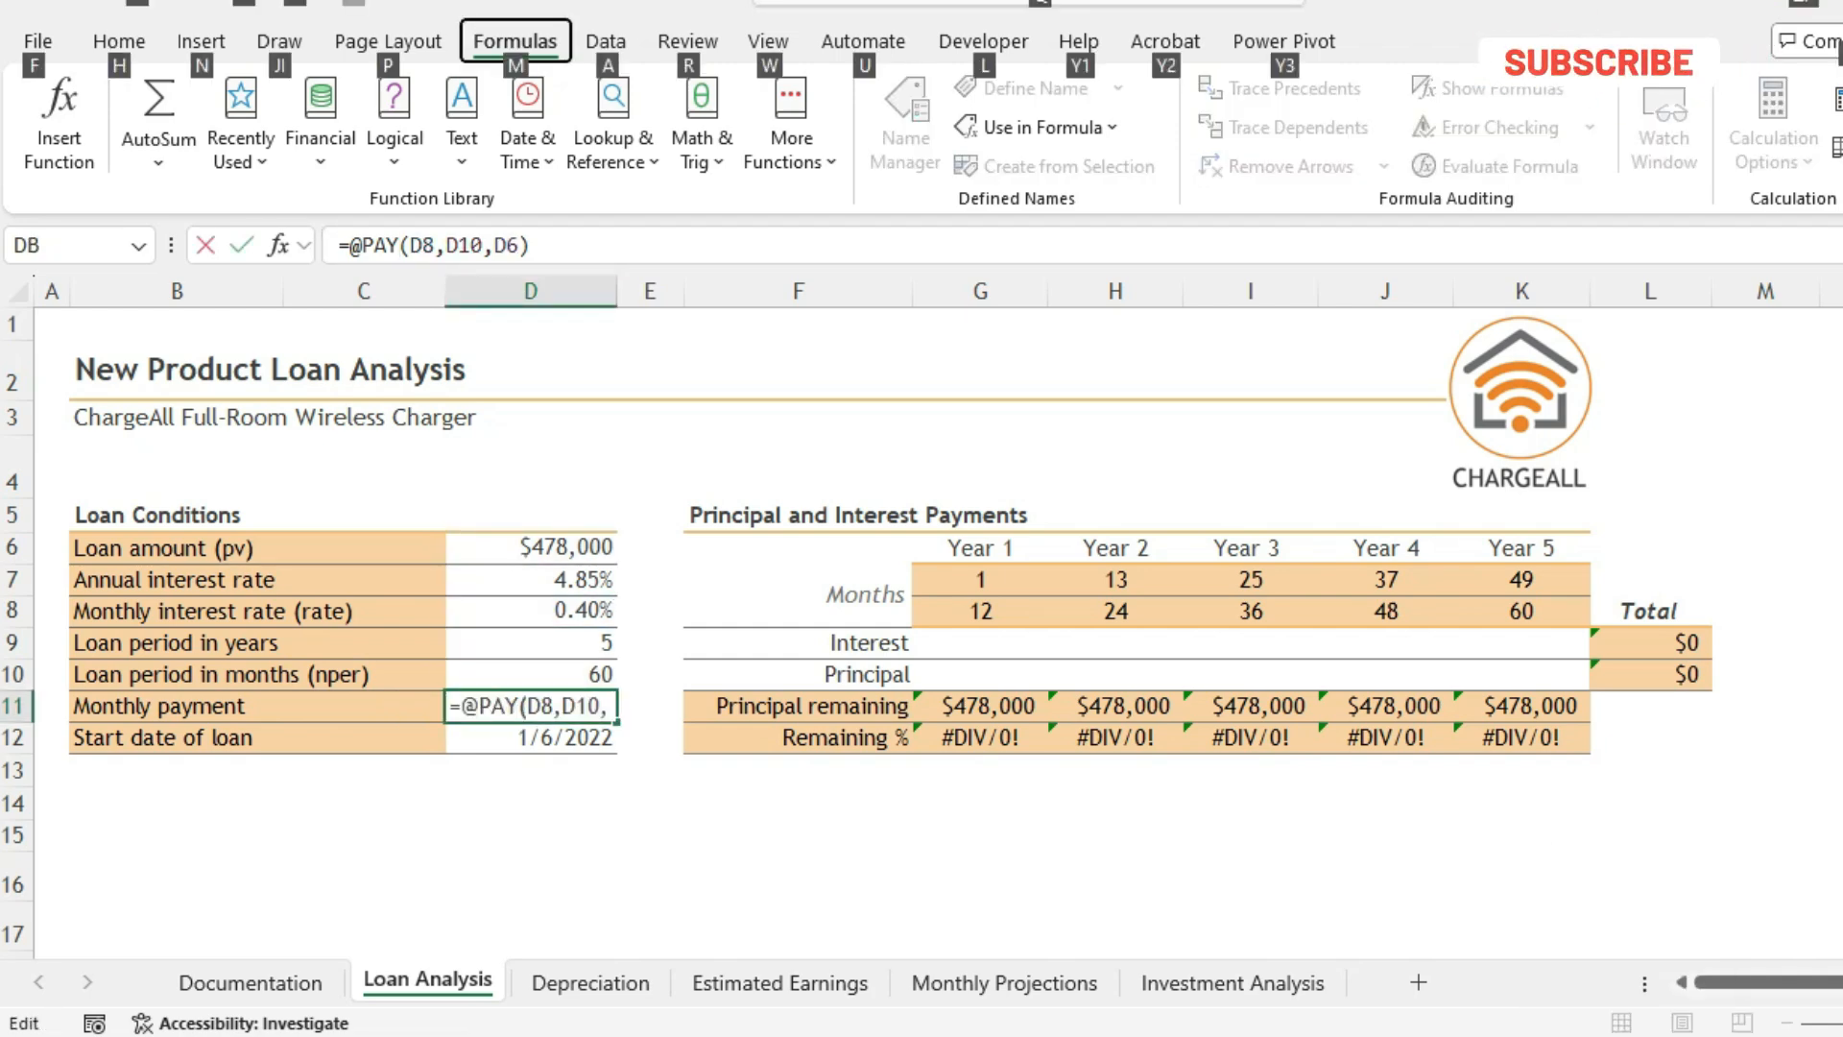
key(alt)
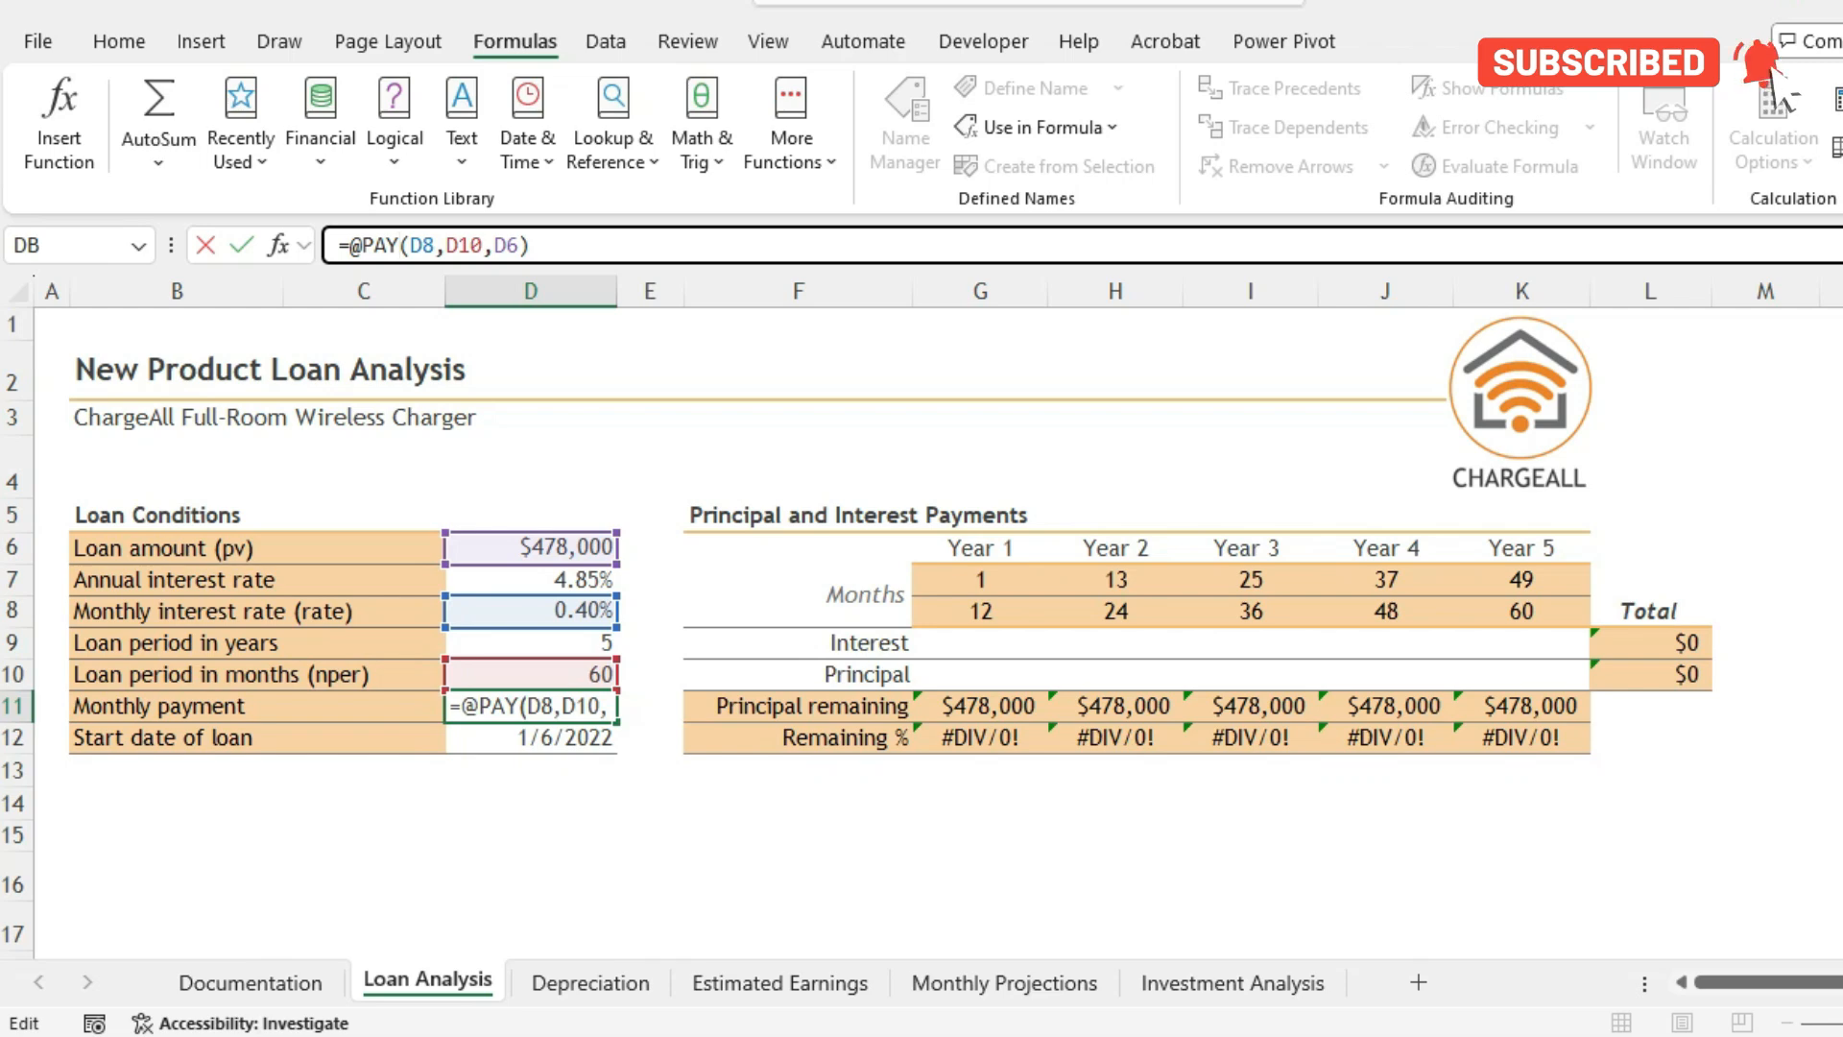
key(BackSpace)
key(BackSpace)
key(BackSpace)
key(BackSpace)
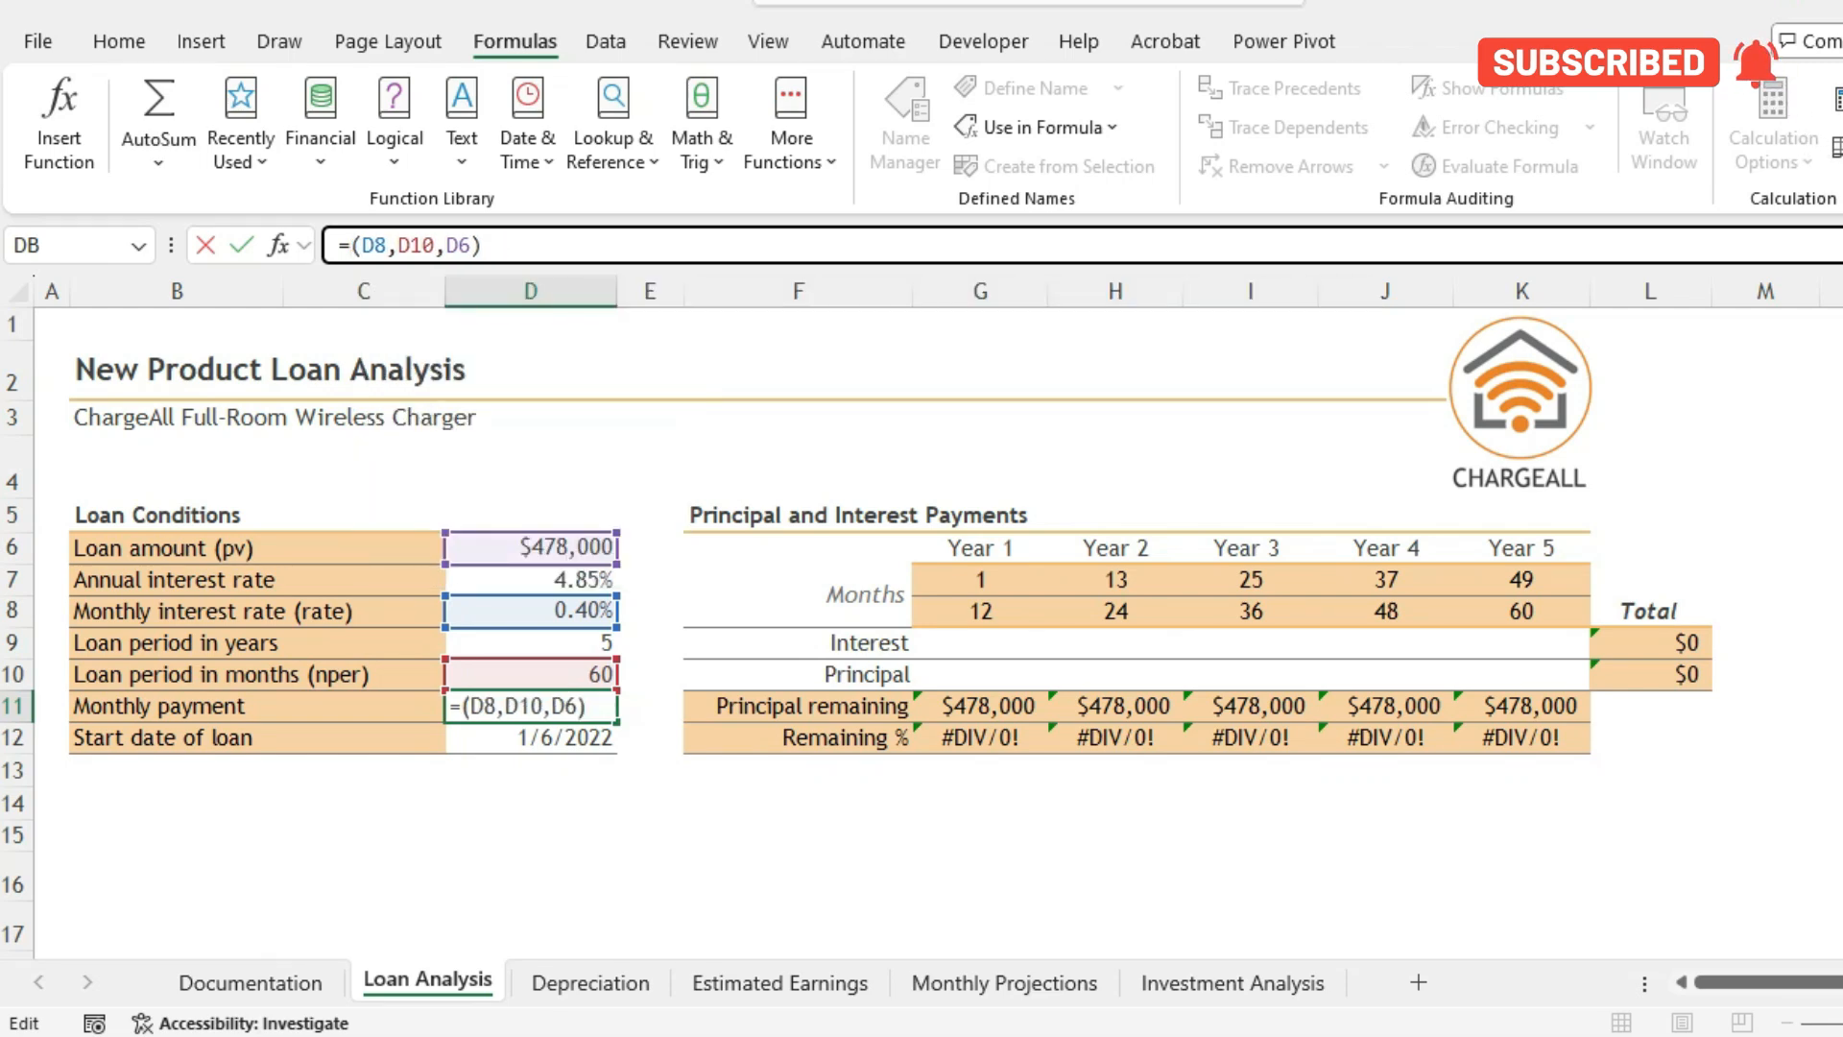
text(PMT)
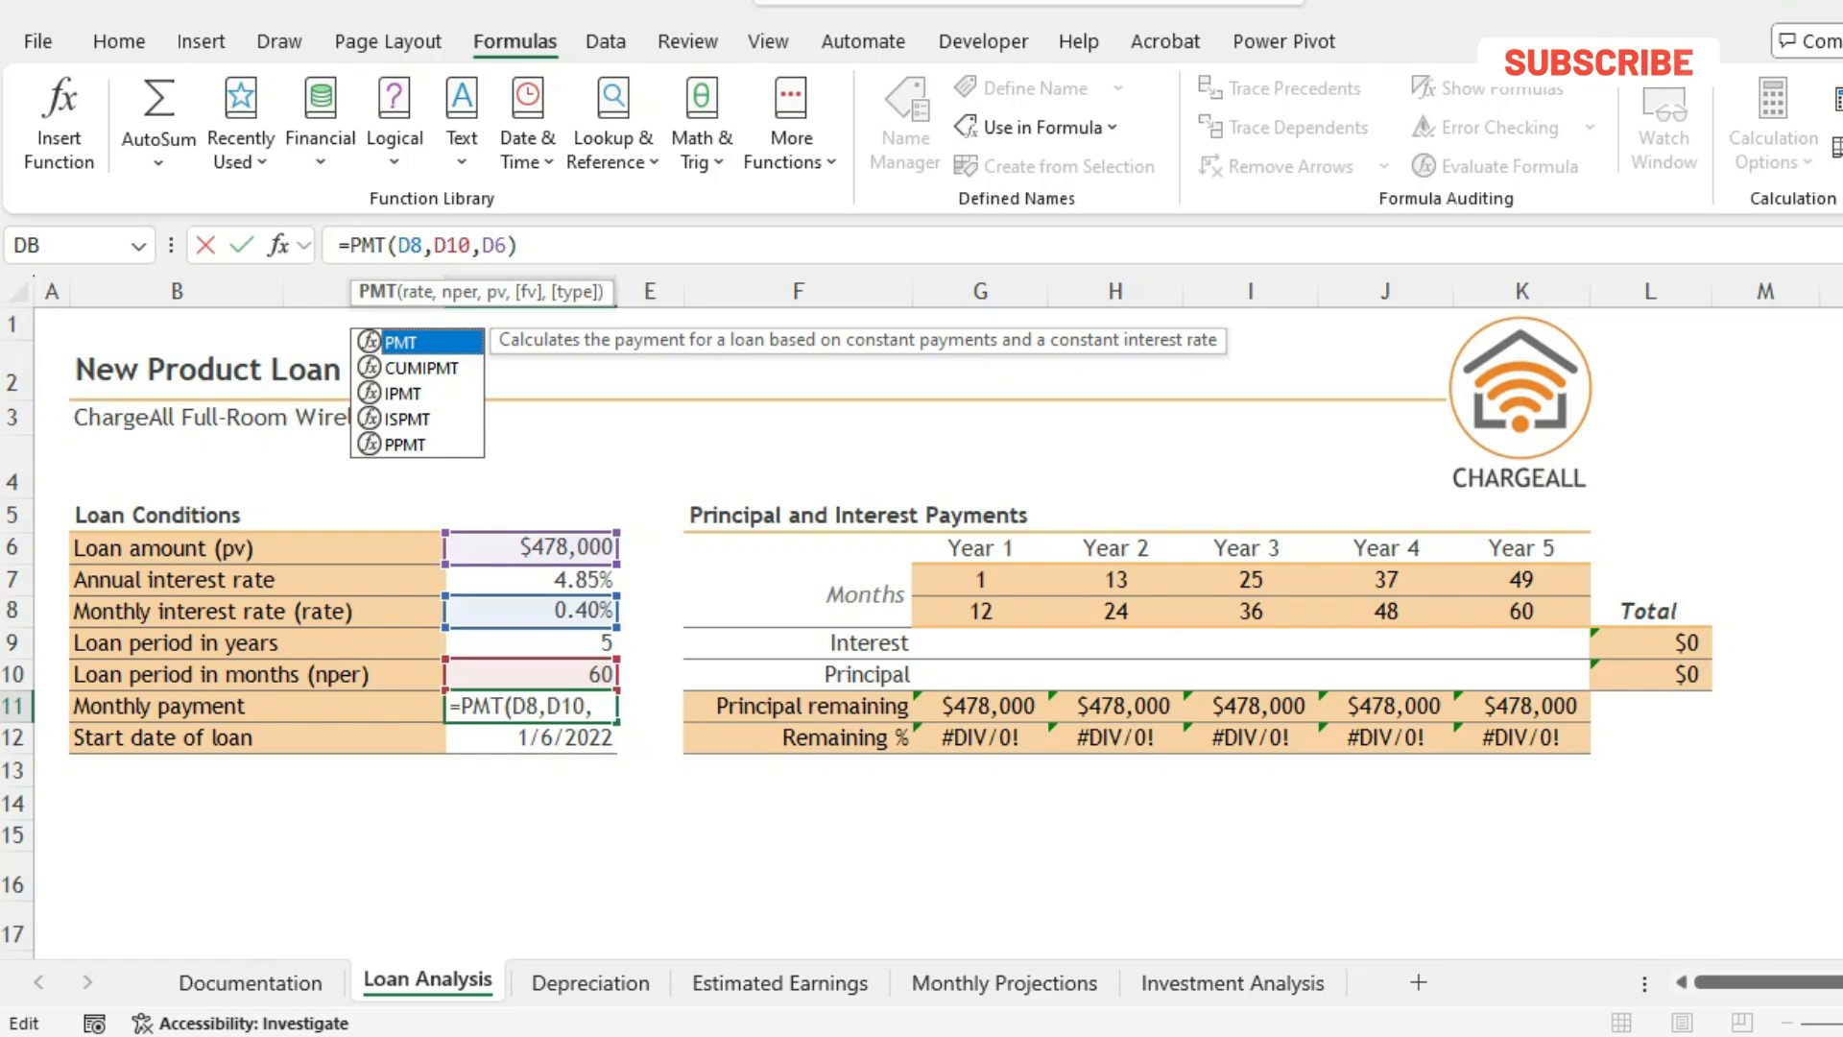
click(519, 246)
key(Return)
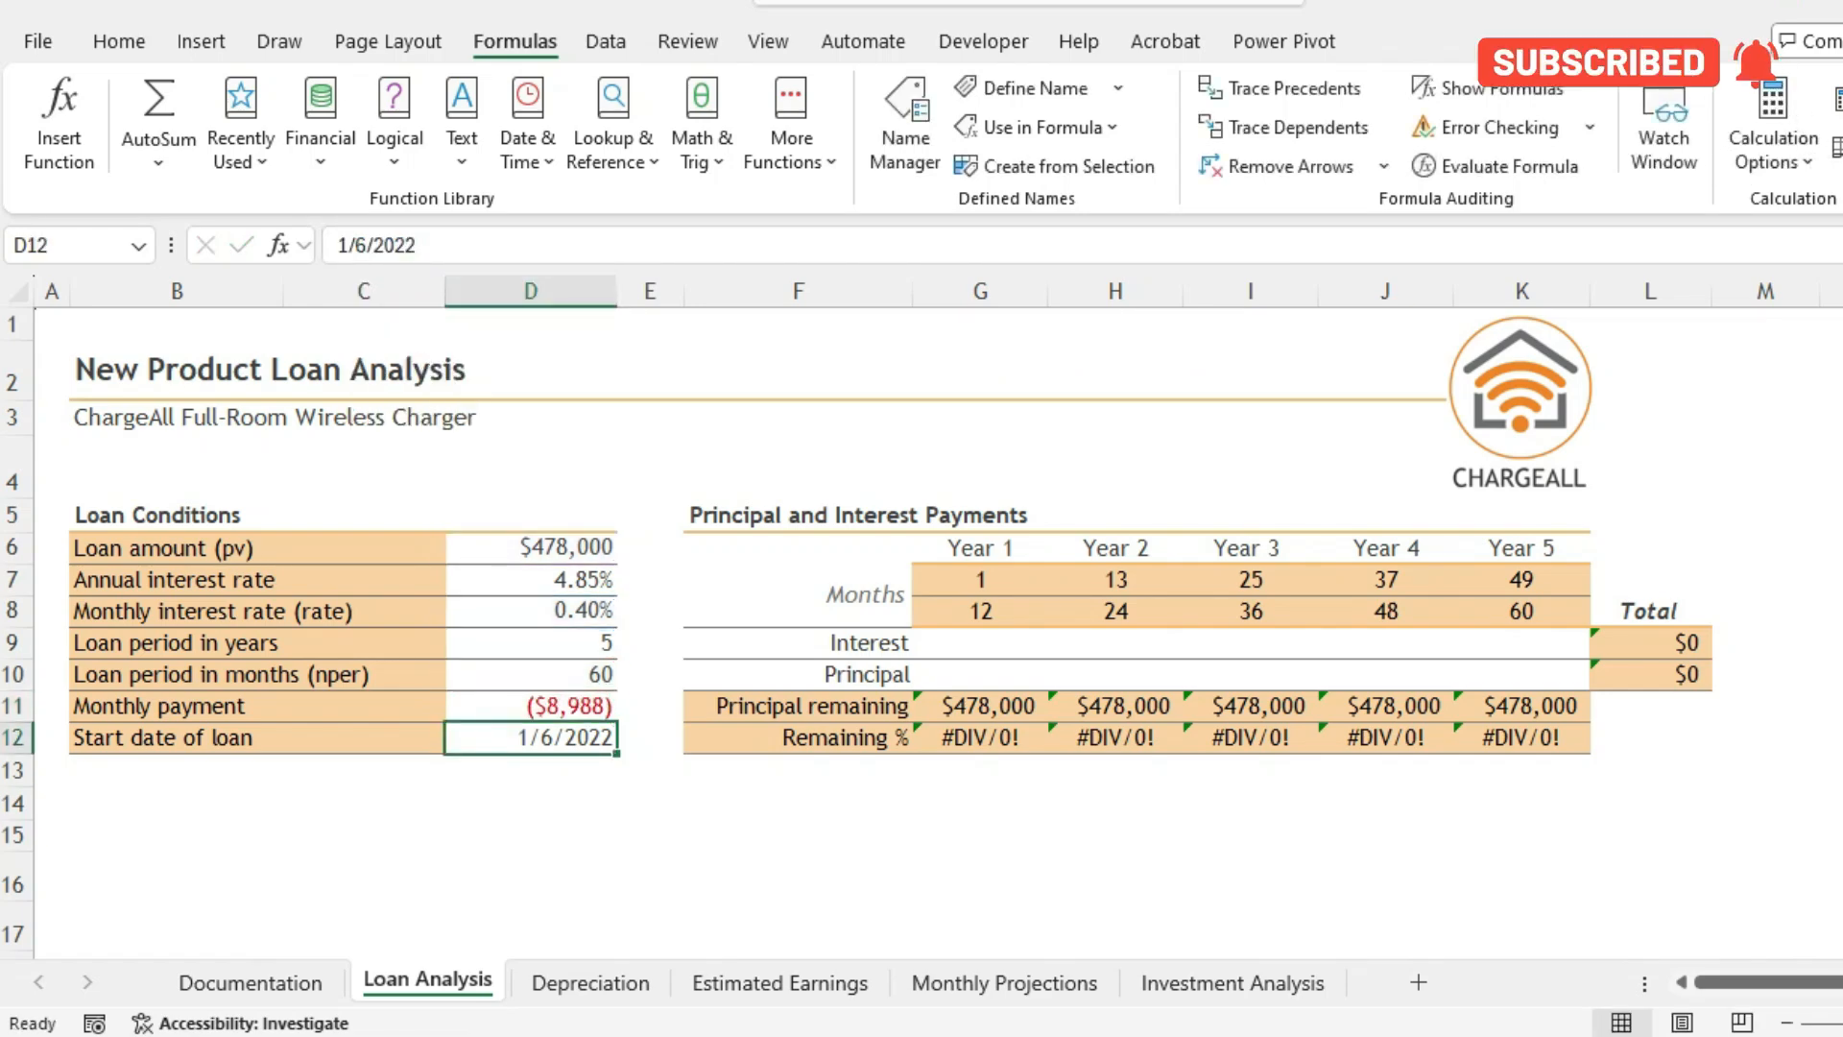
click(531, 706)
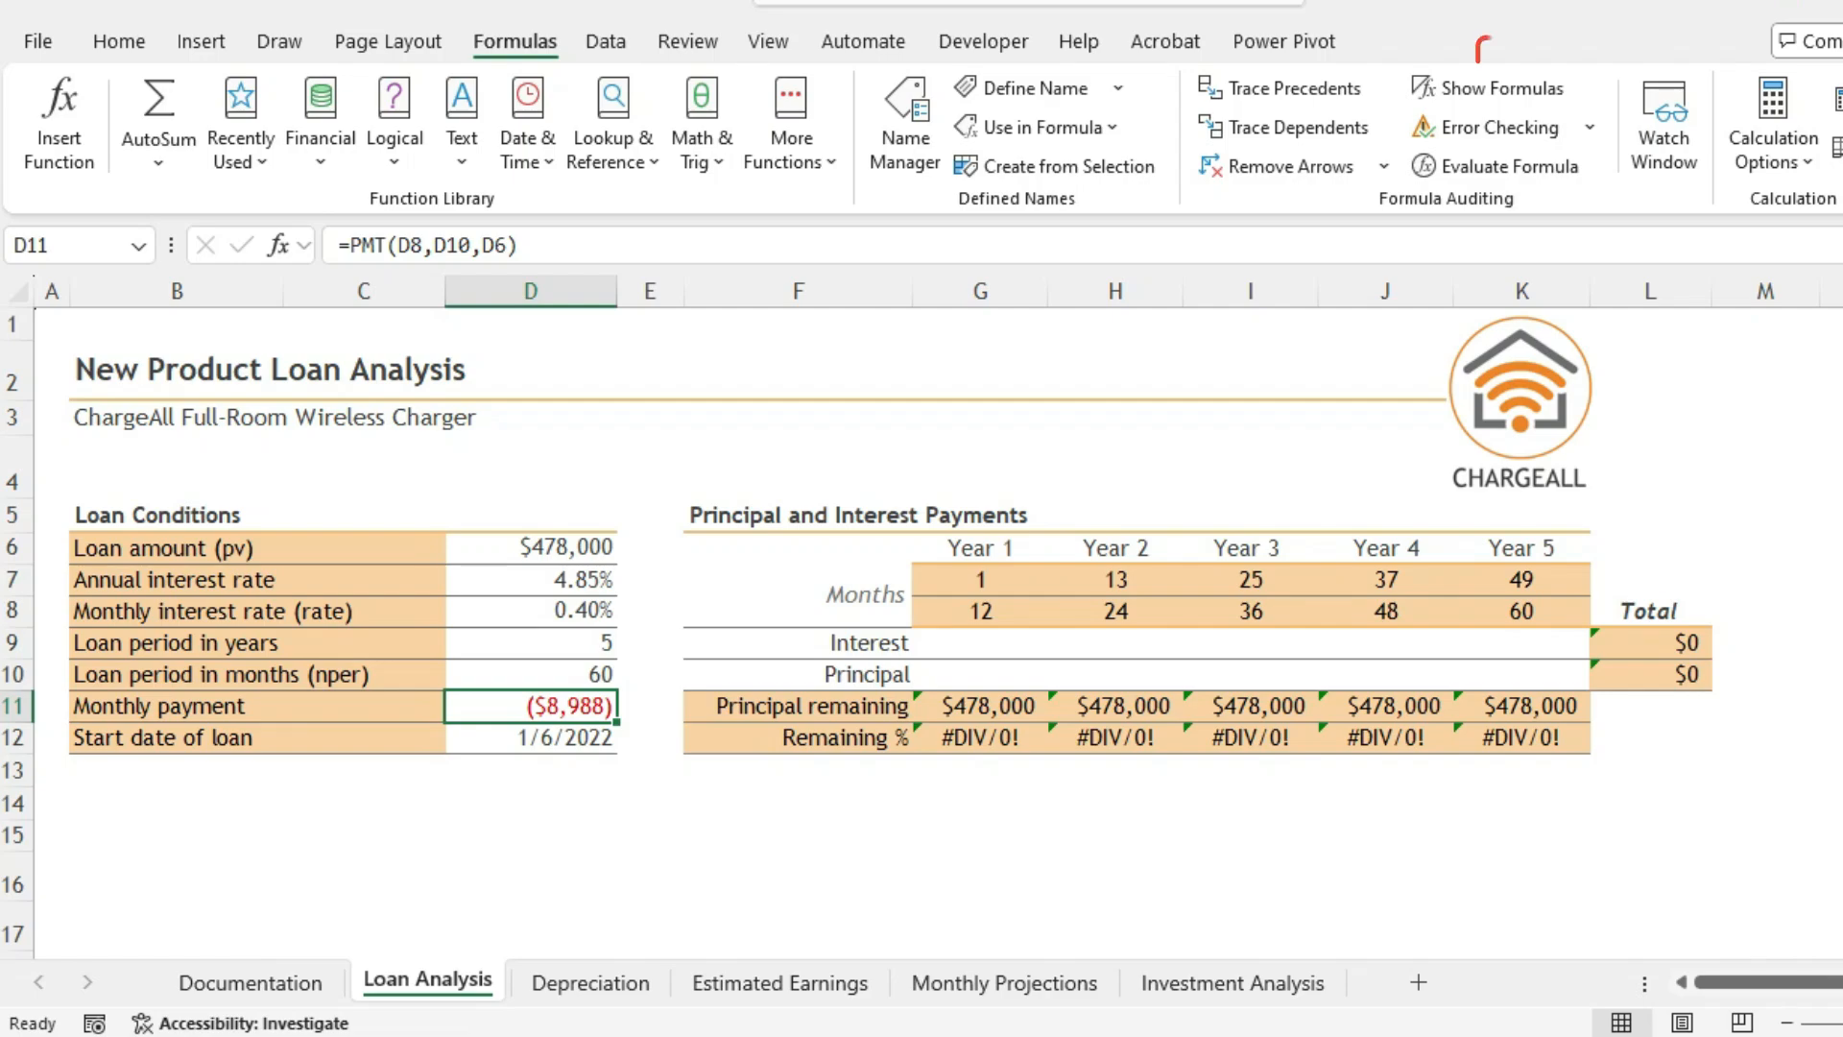
- Switch to the Word instructions and compare the D11 monthly payment with Final Figure 1: Loan Analysis Worksheet
mouse_move(950, 1035)
click(951, 927)
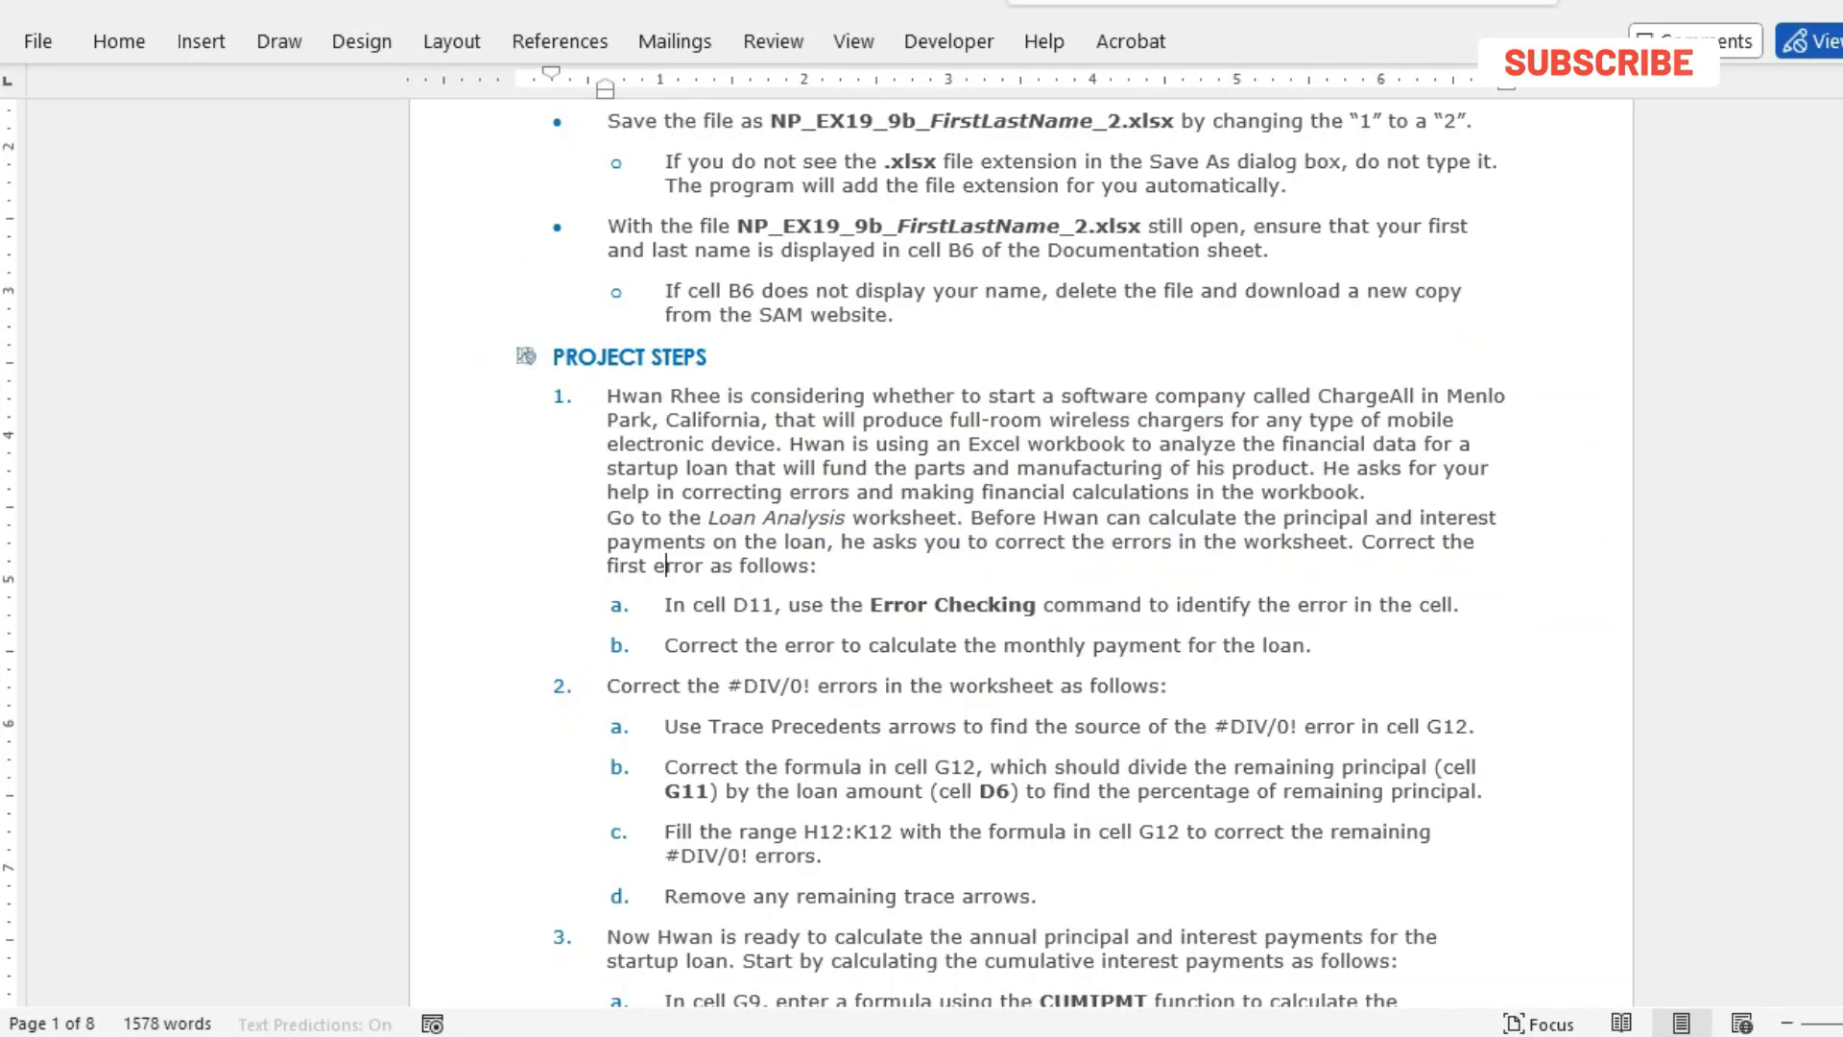
drag(1841, 178, 1841, 592)
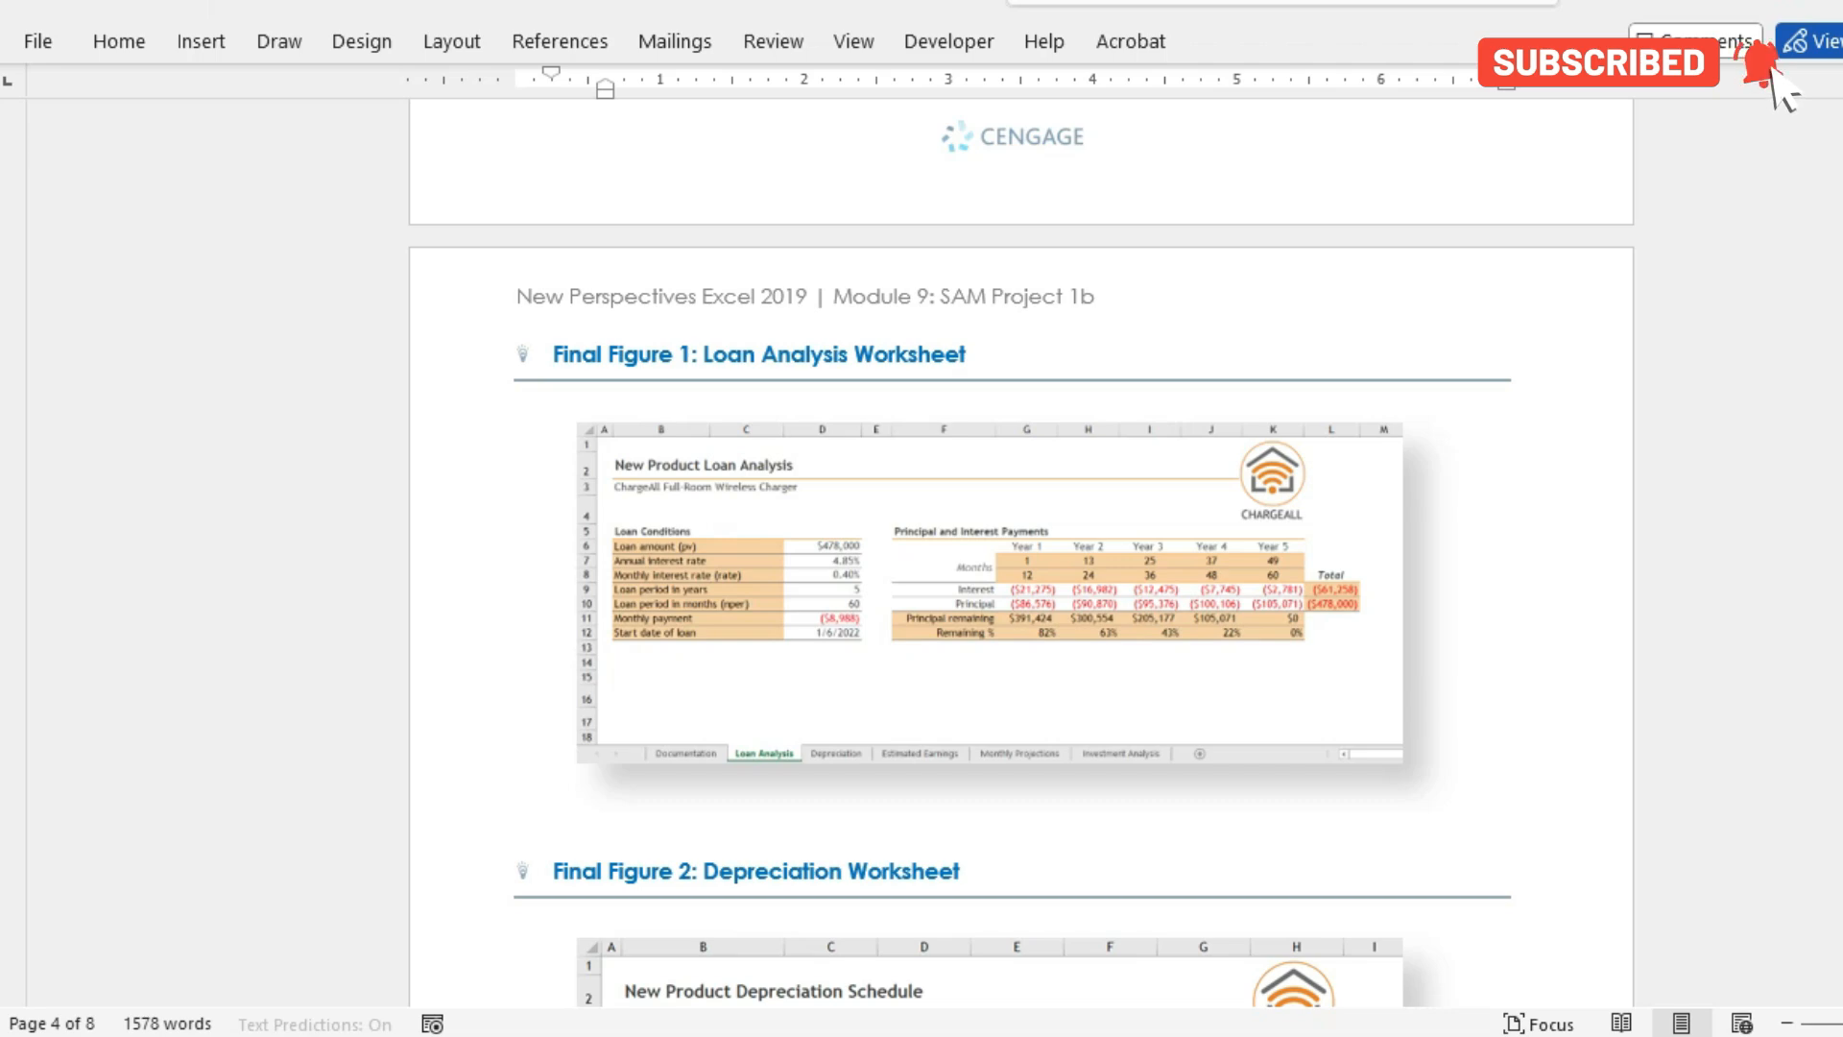
key(alt+Tab)
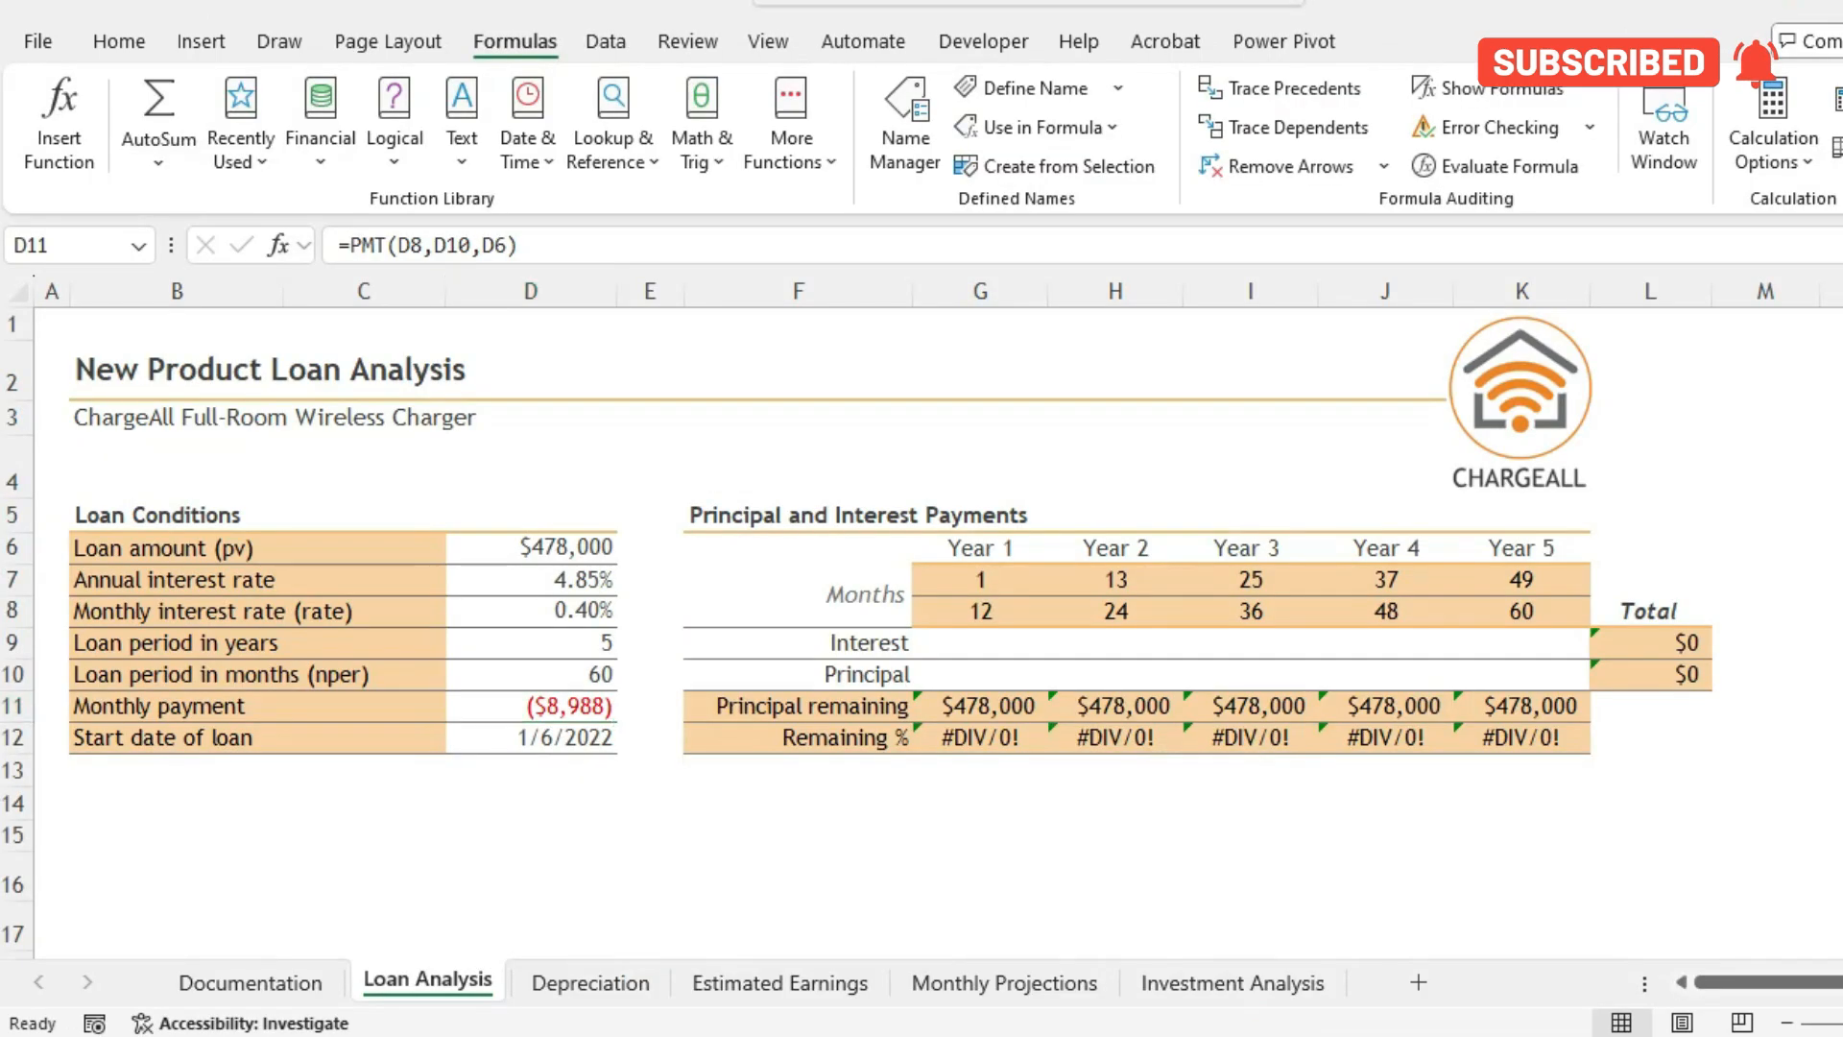
key(alt+Tab)
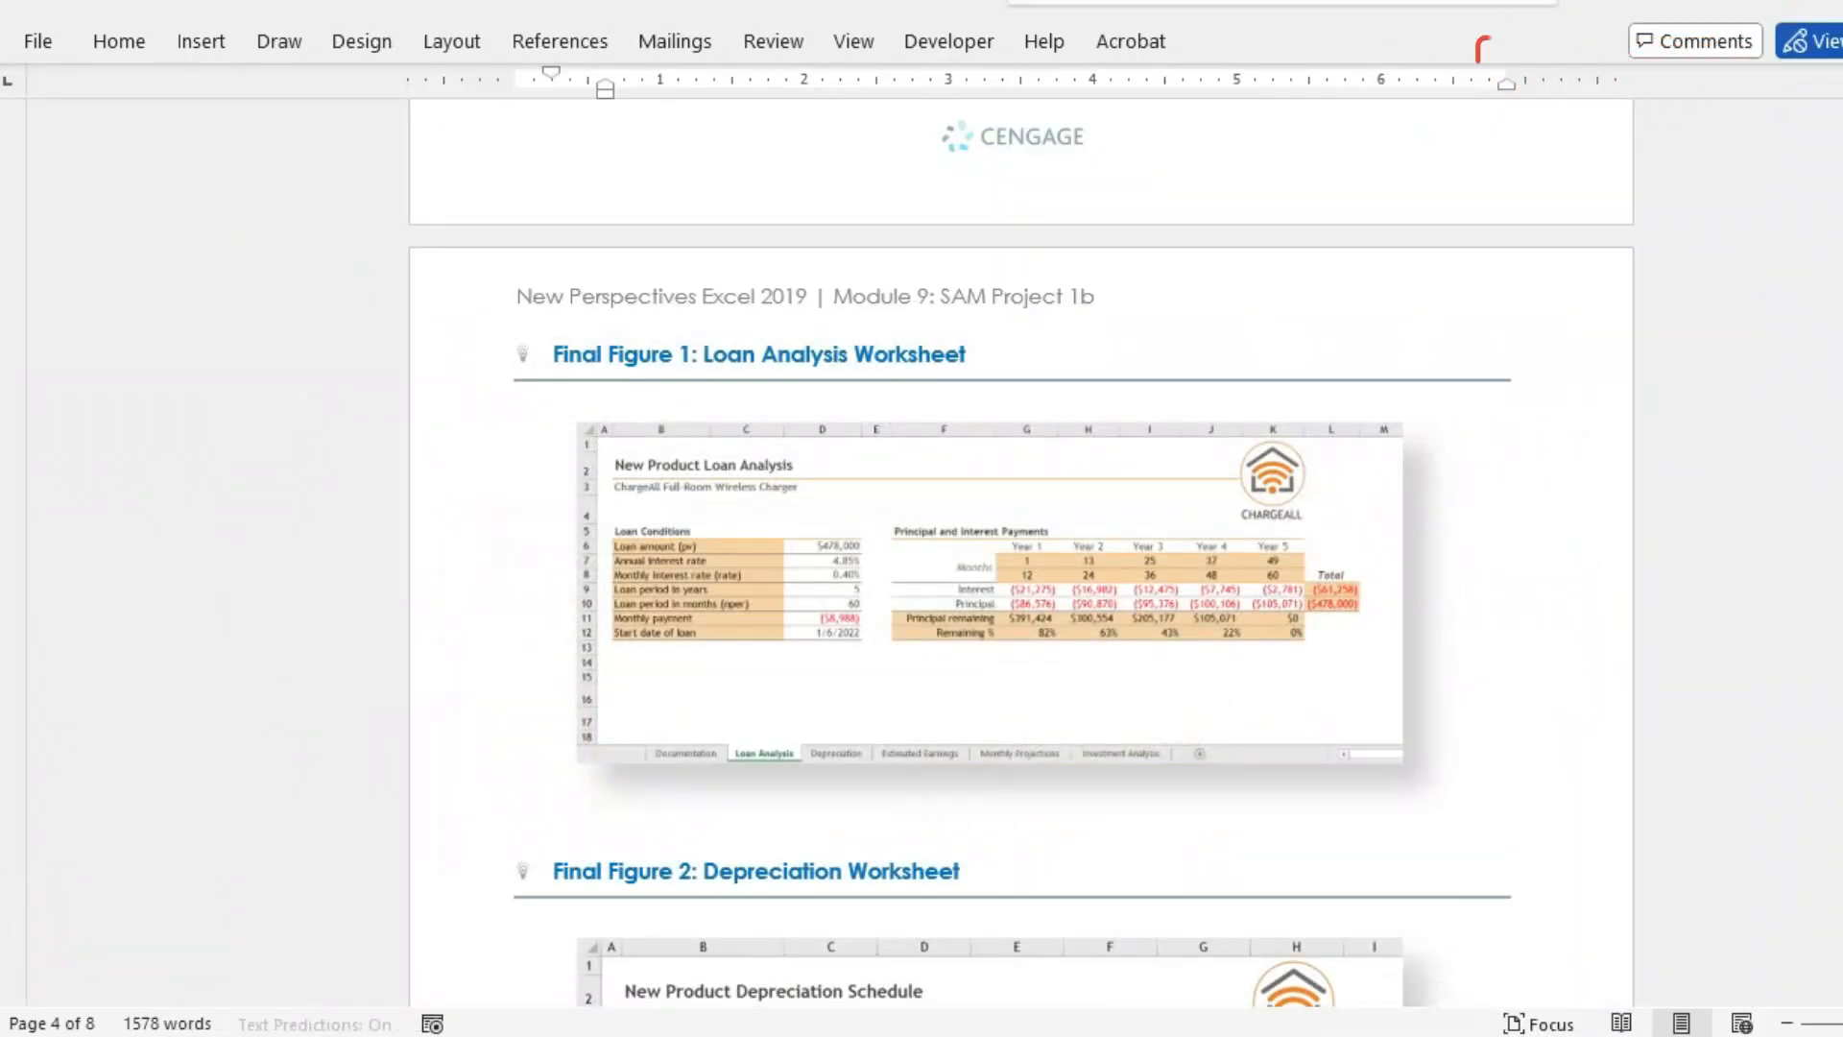
drag(1842, 542, 1842, 263)
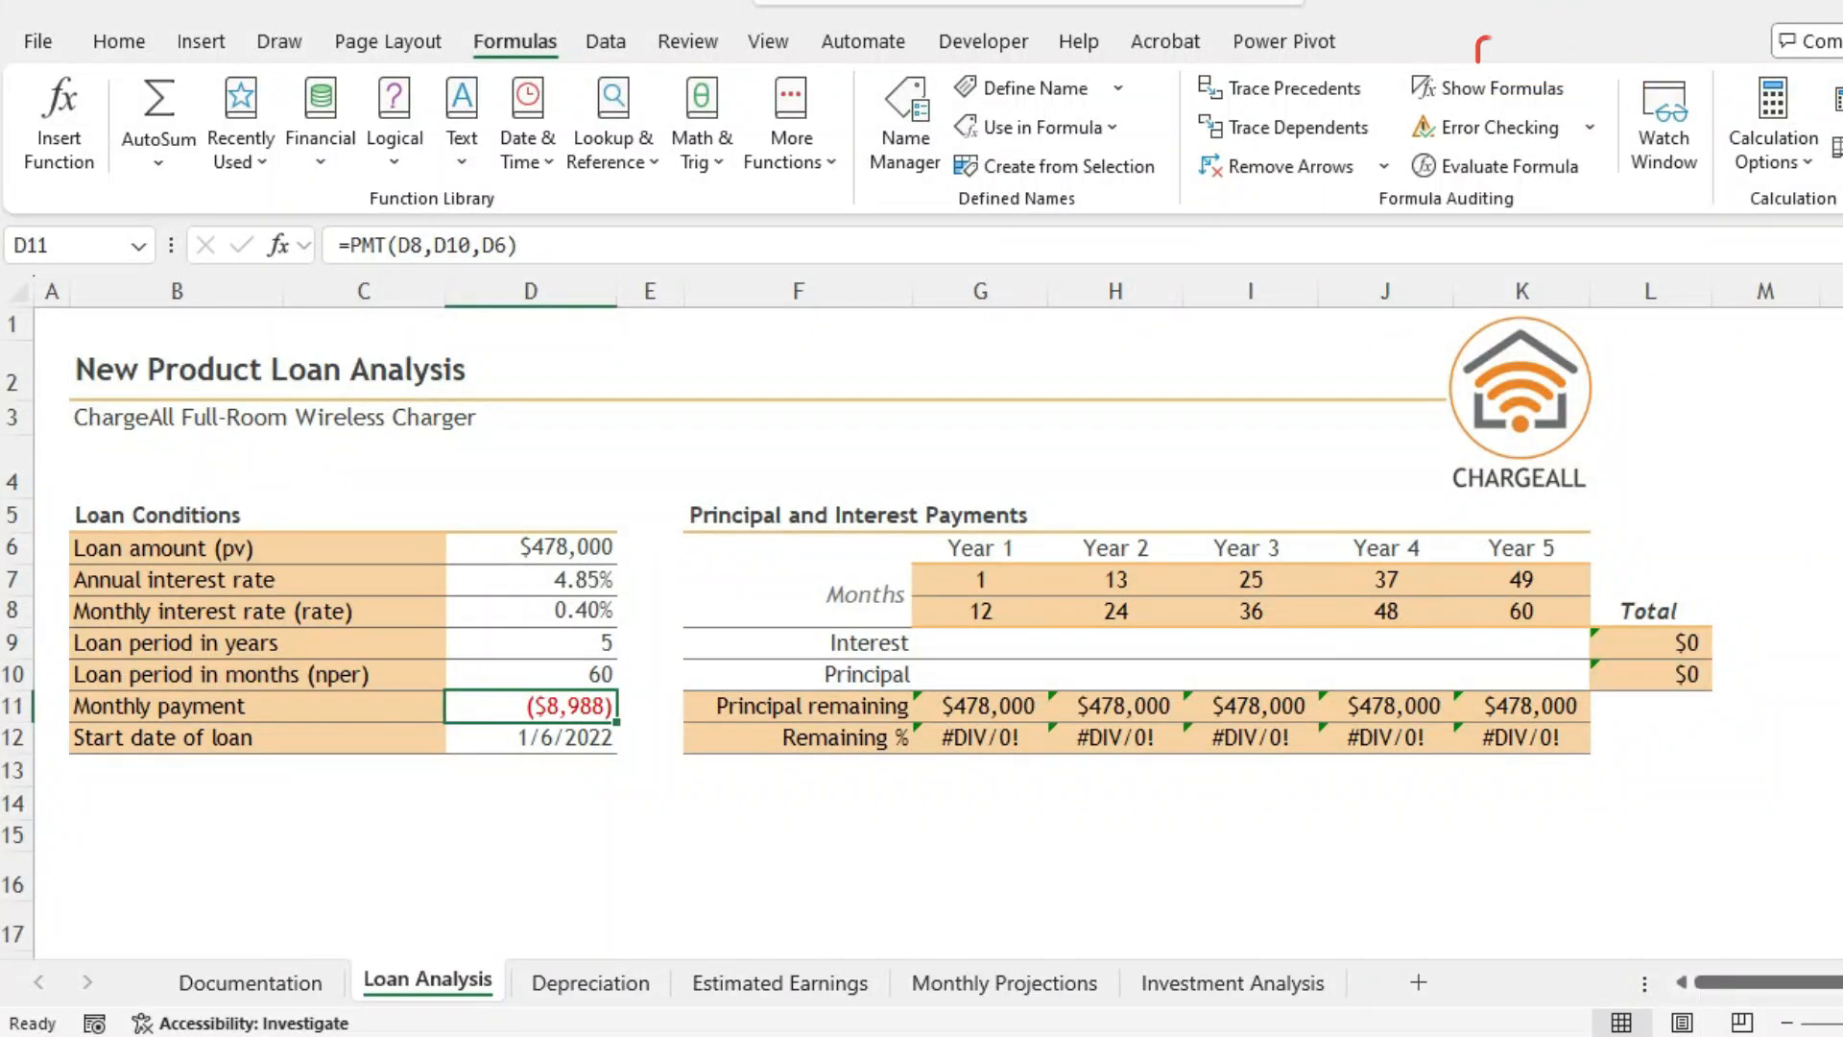
- Trace the precedents of the Year 1 Remaining % cell G12 and check the Word instructions for its correct formula
click(980, 737)
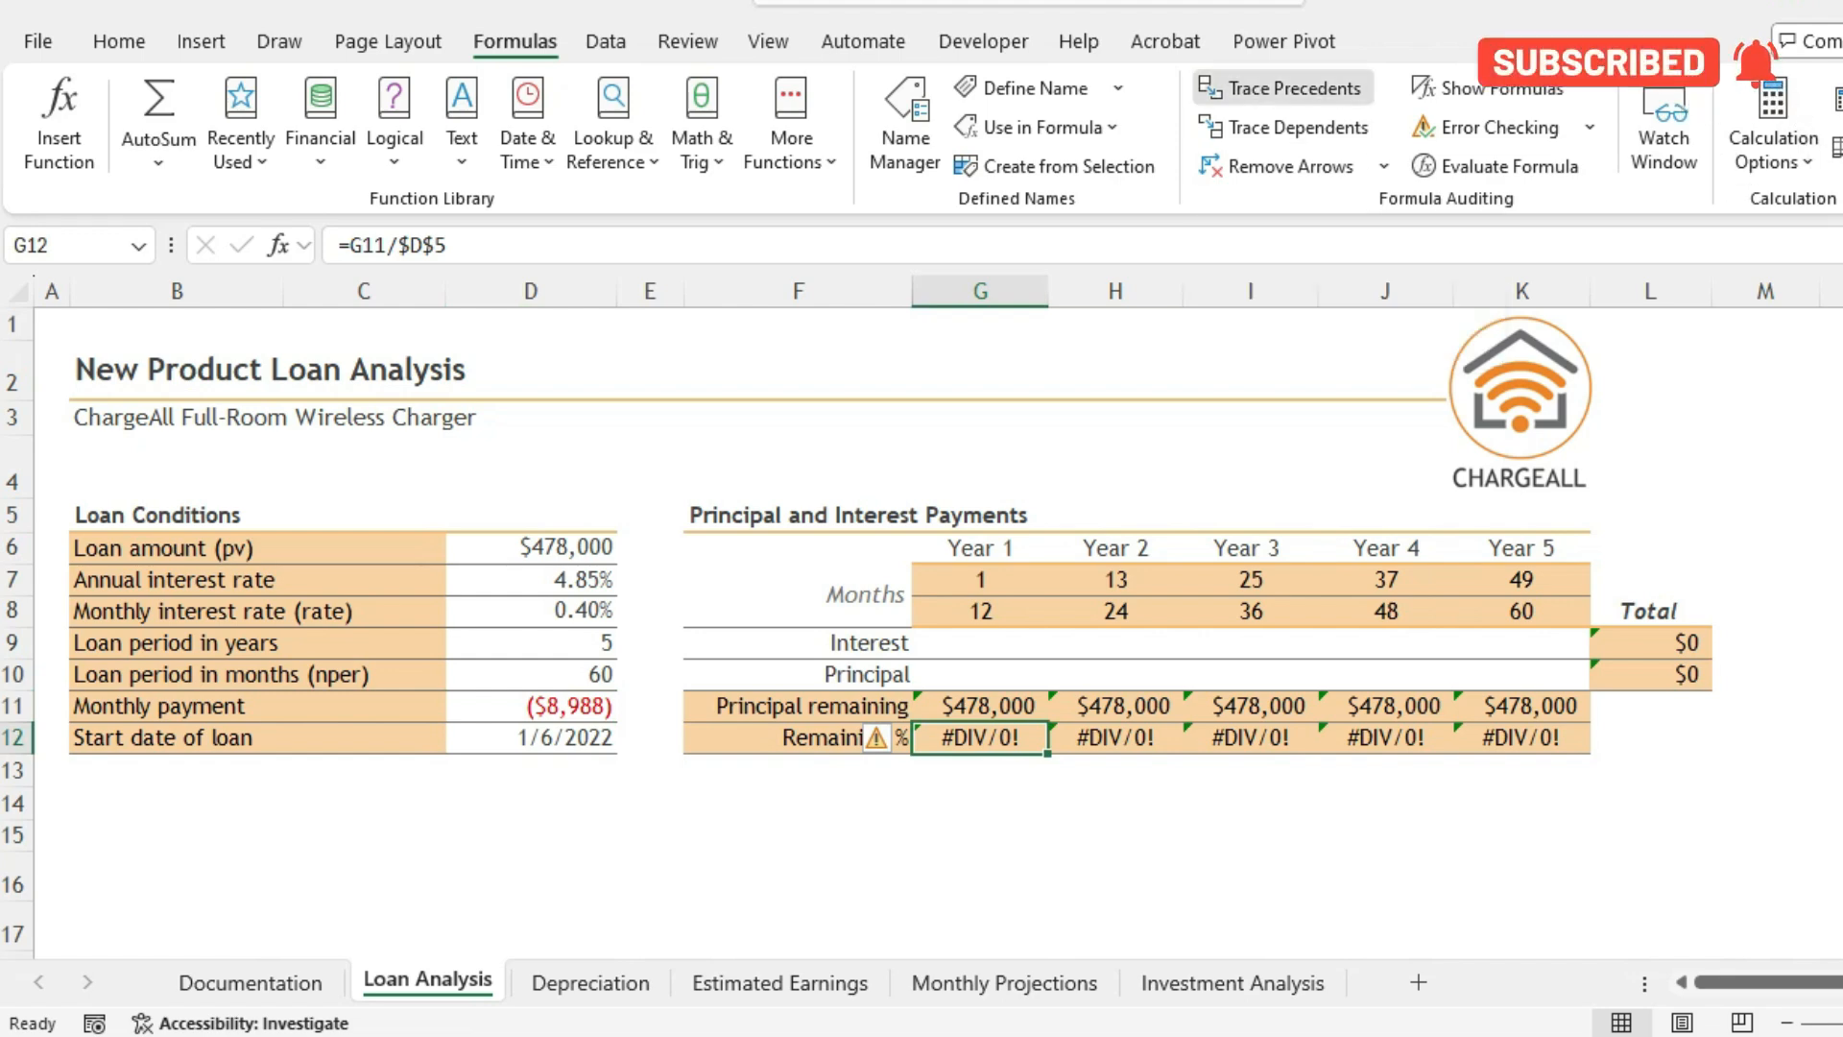
click(1282, 88)
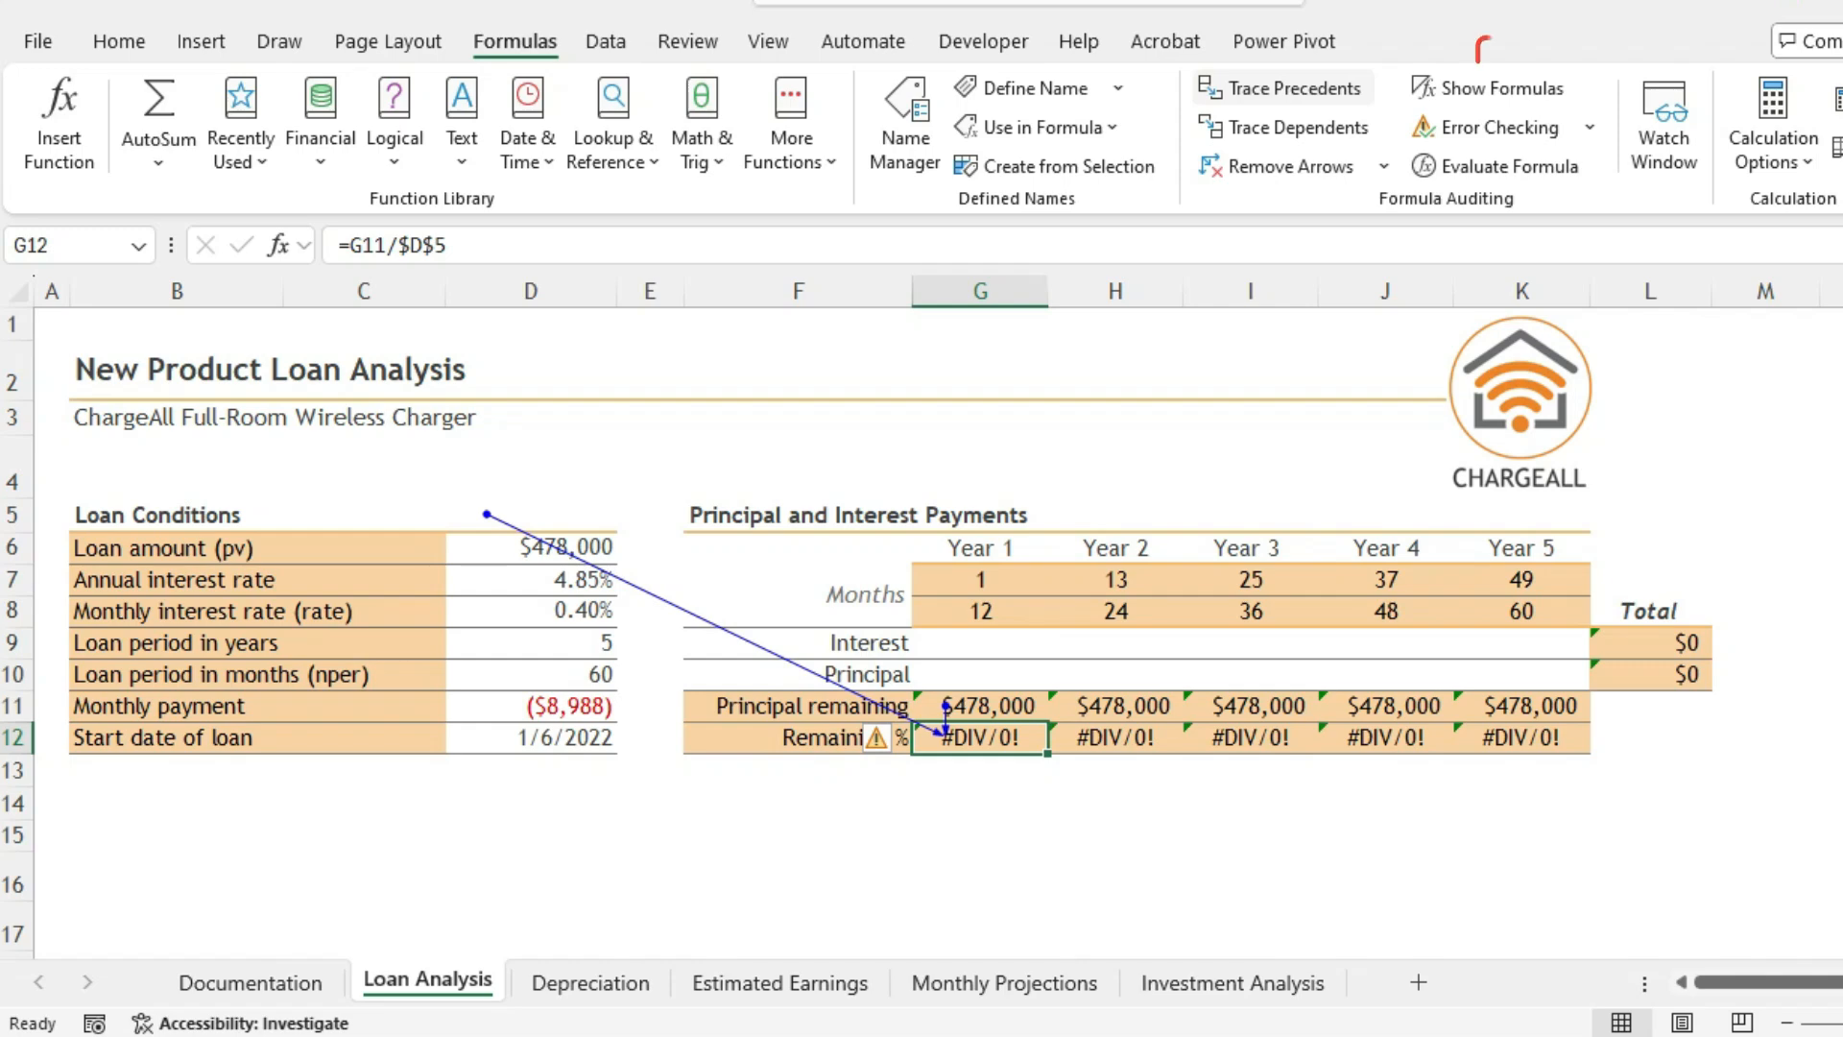
key(alt+Tab)
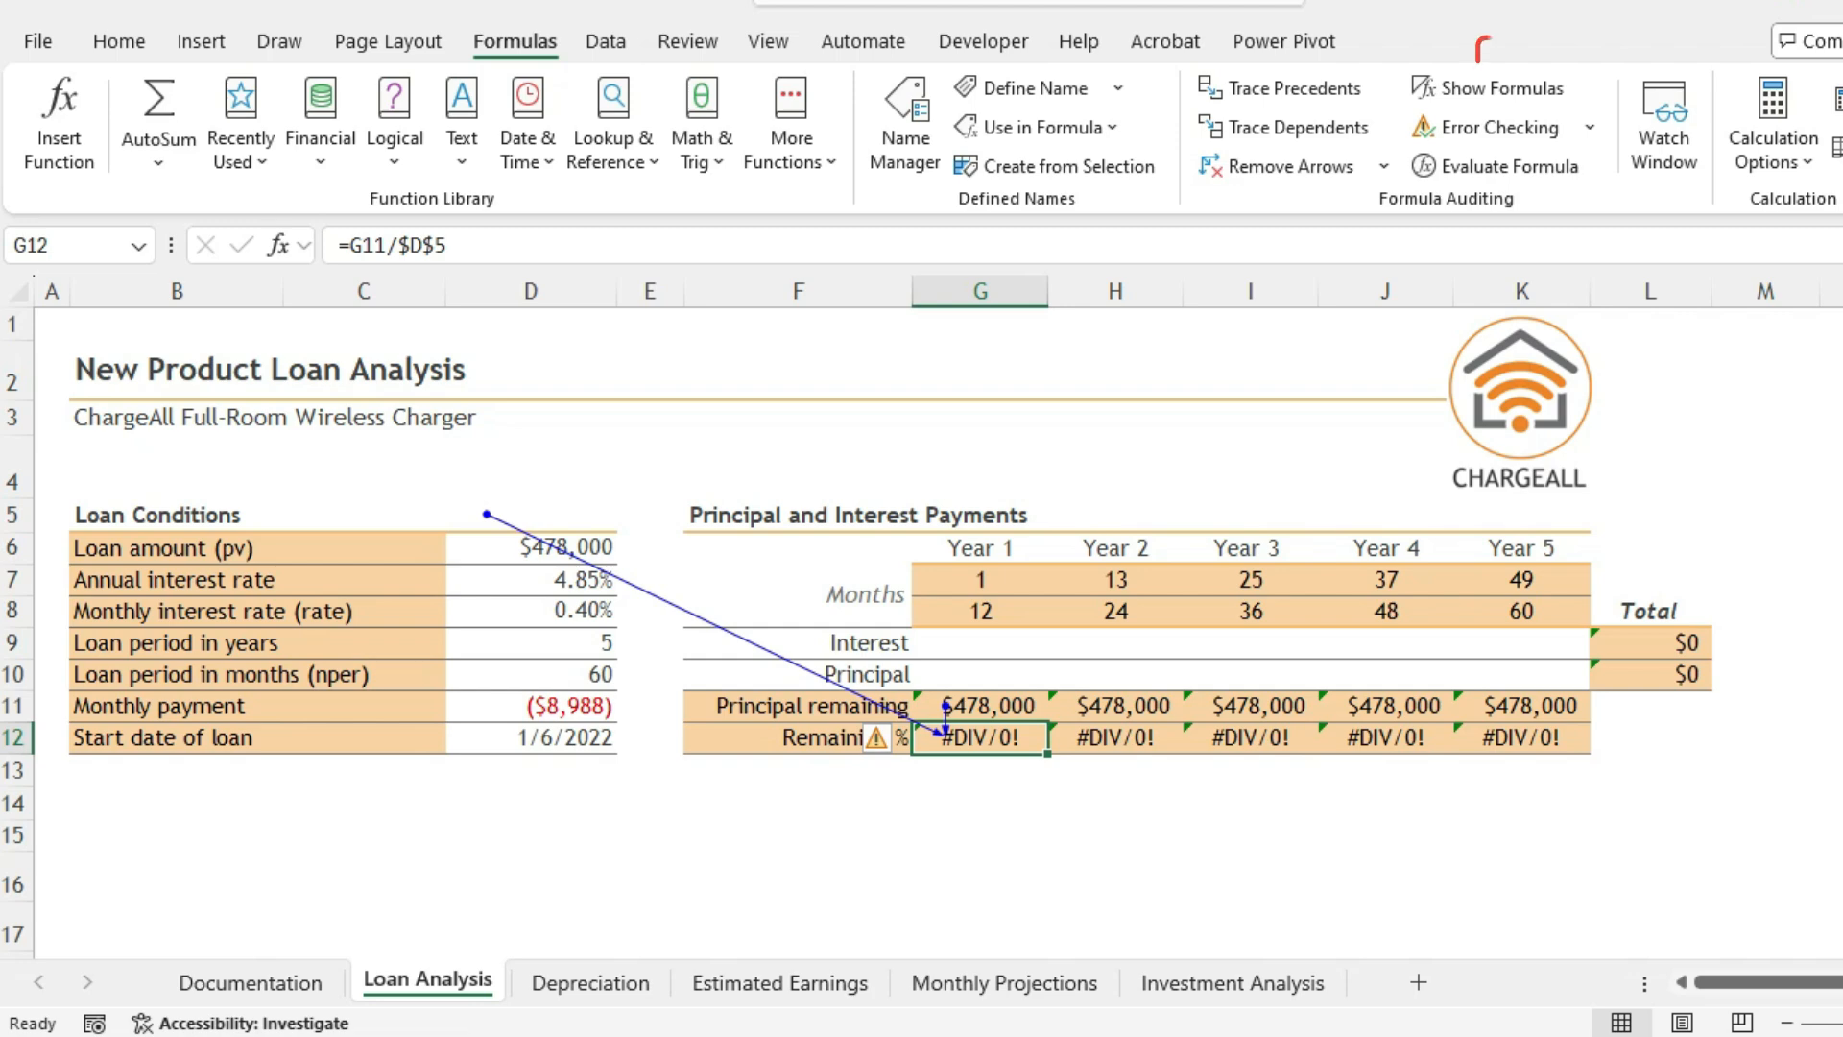
key(alt+Tab)
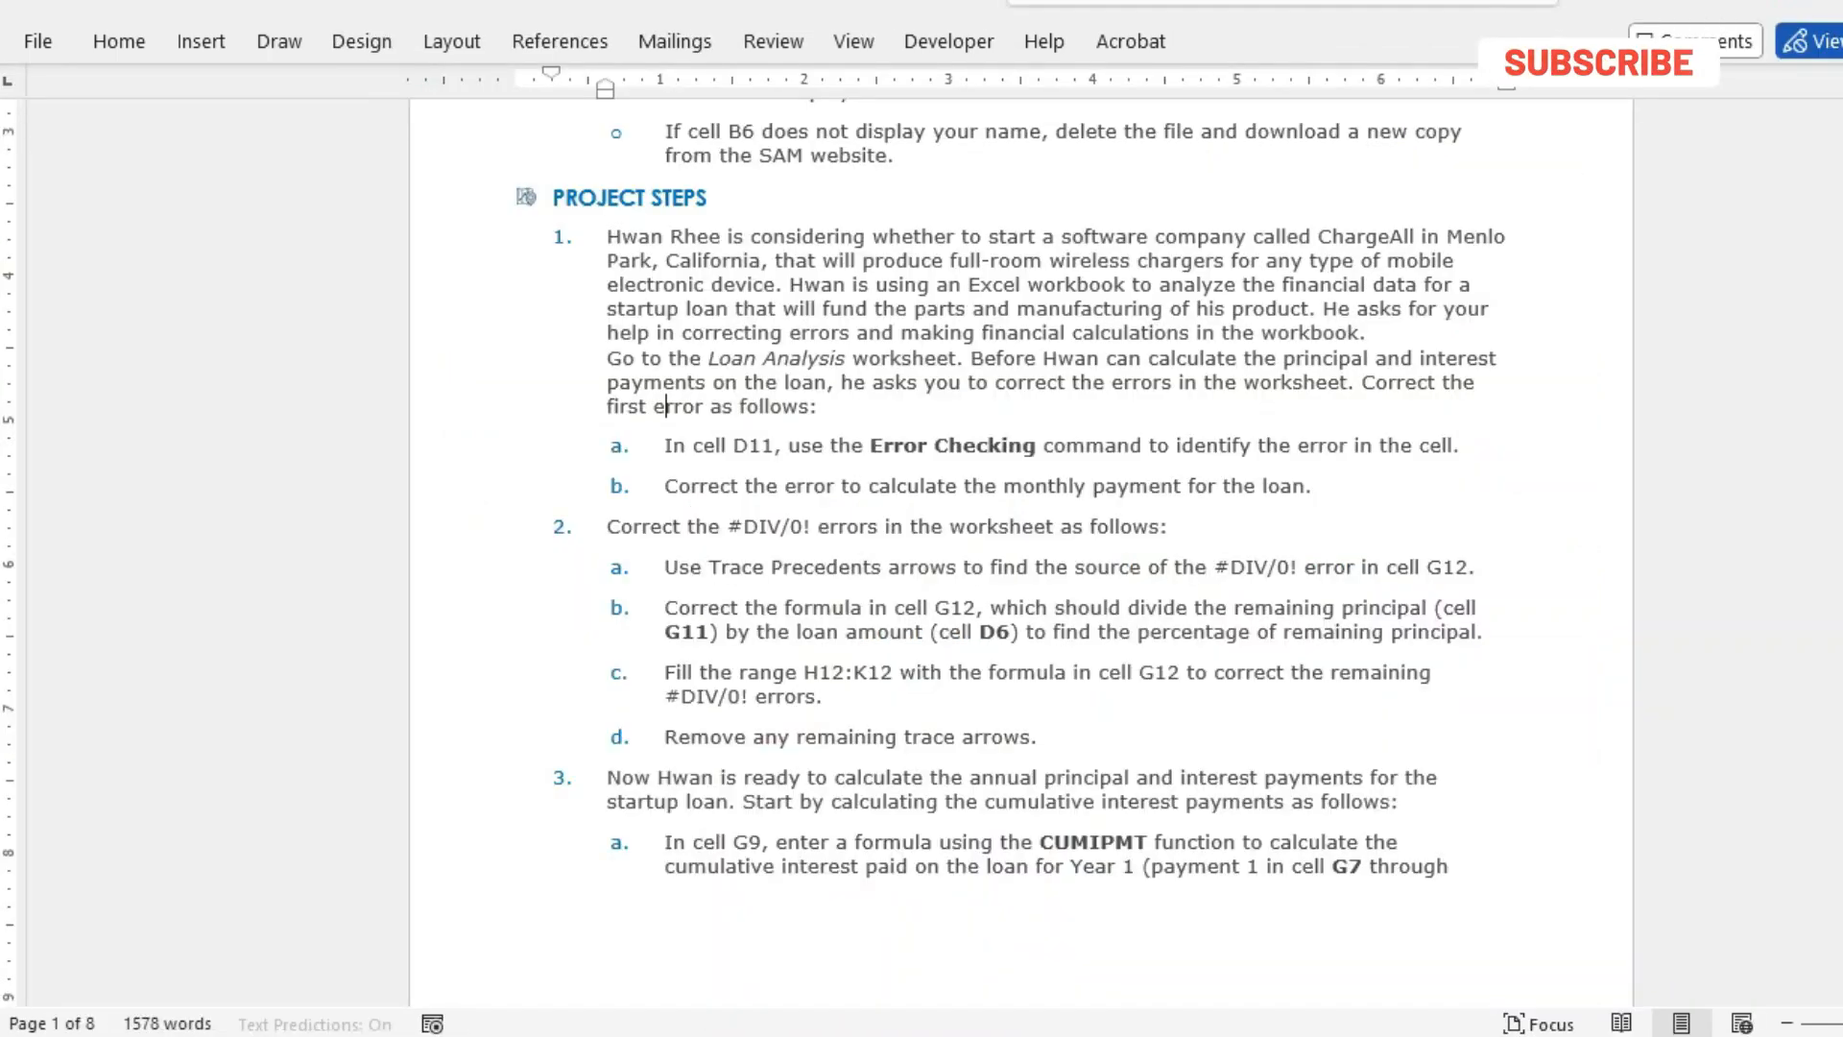
key(alt+Tab)
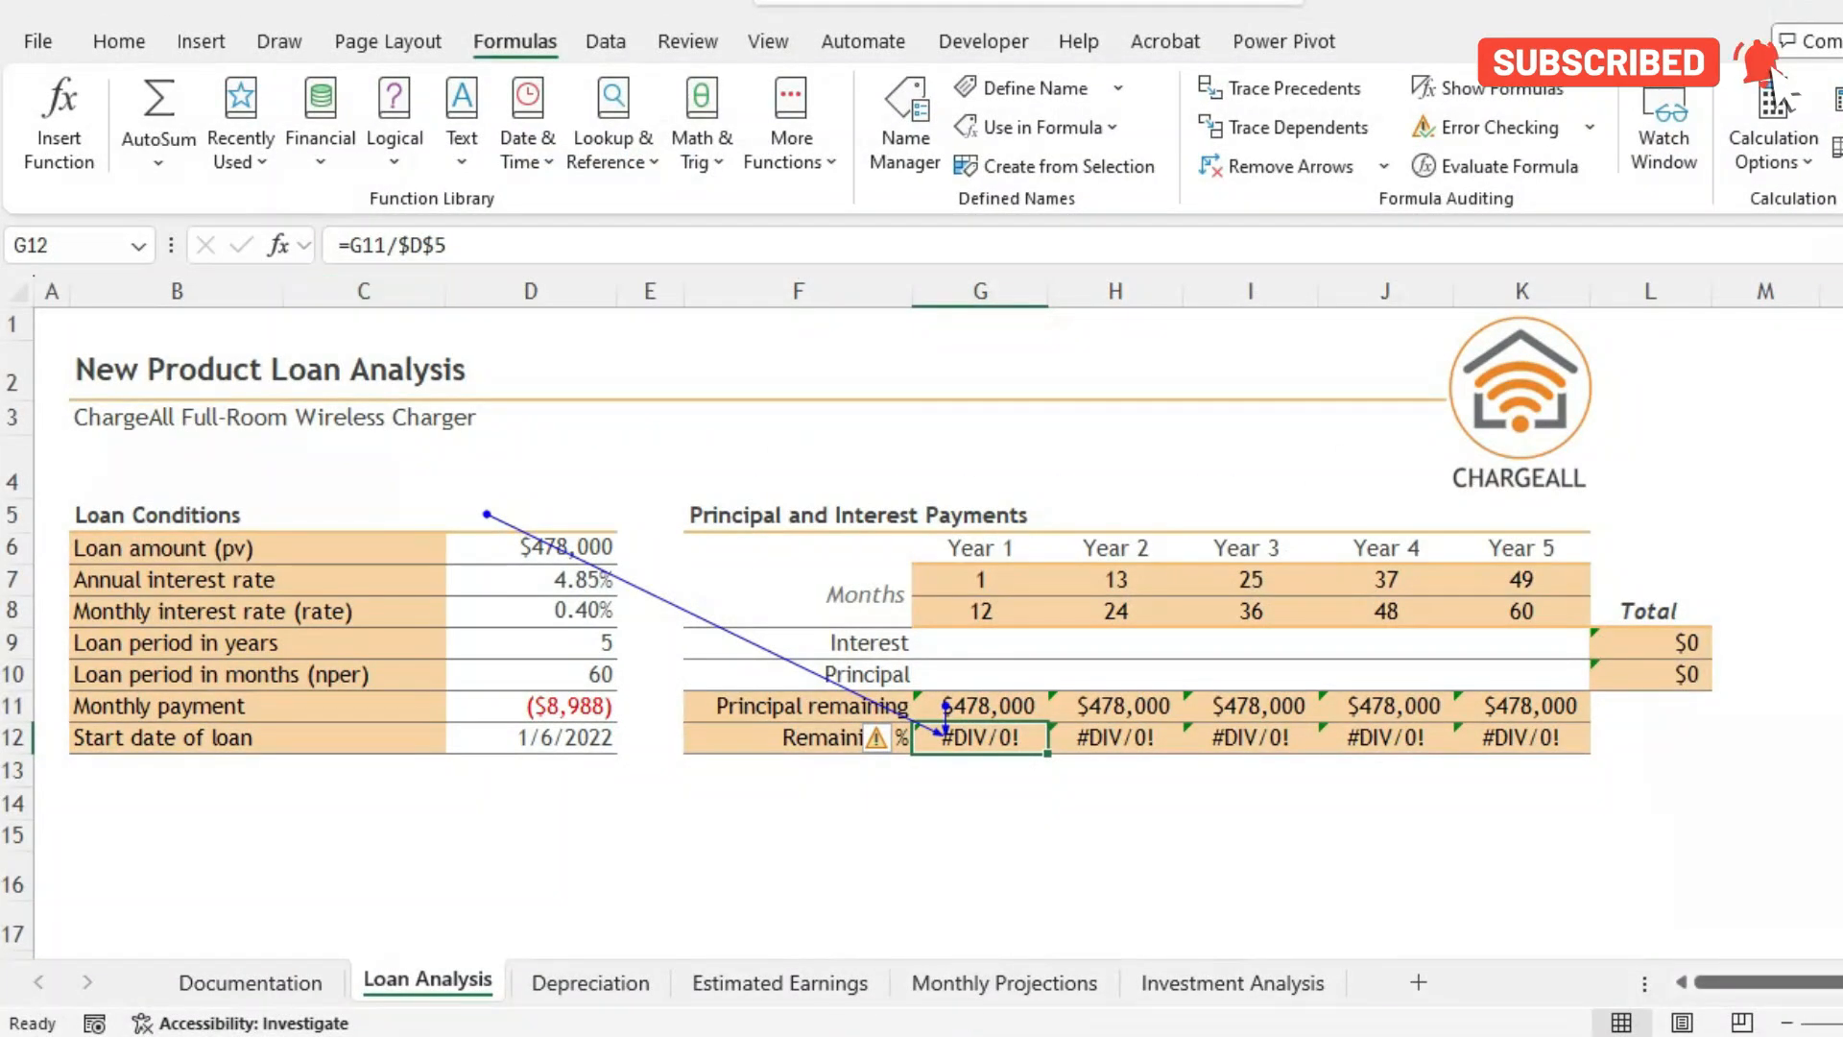
- Correct the Remaining % formula in G12 to divide by the loan amount, as =G11/$D$6
click(451, 246)
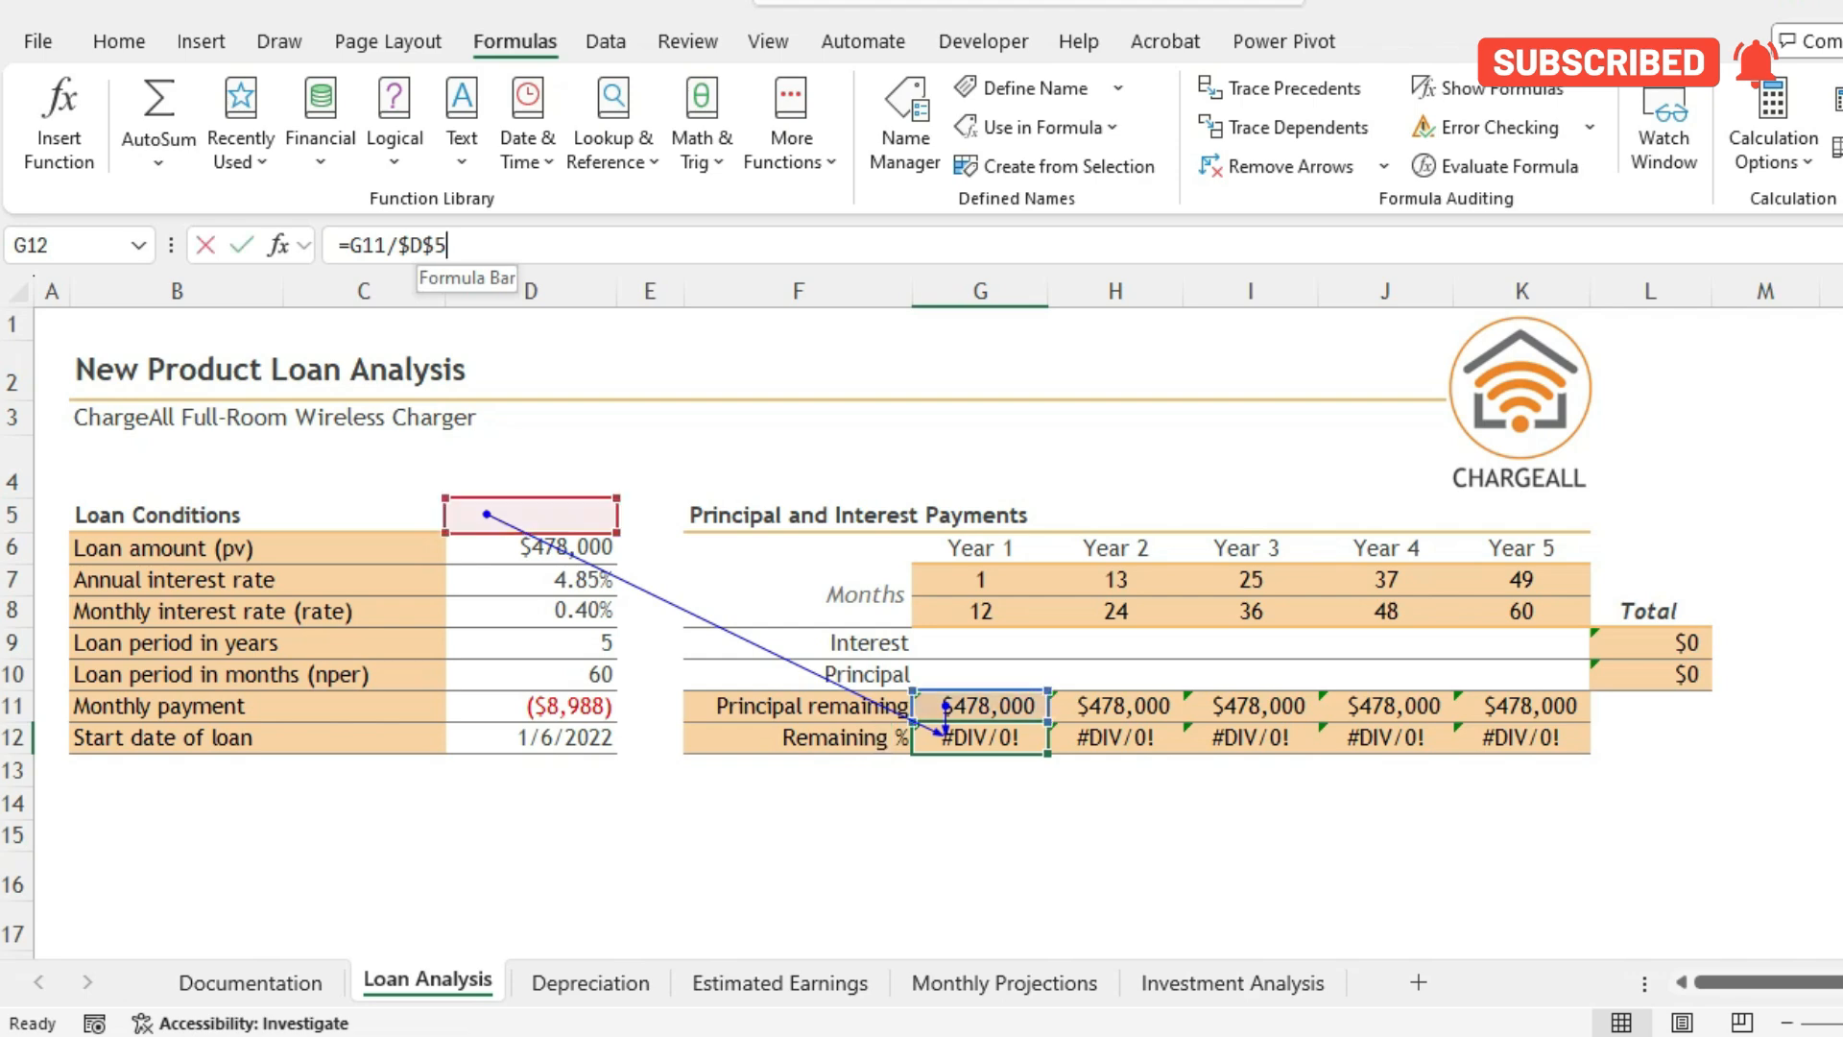
key(BackSpace)
text(6)
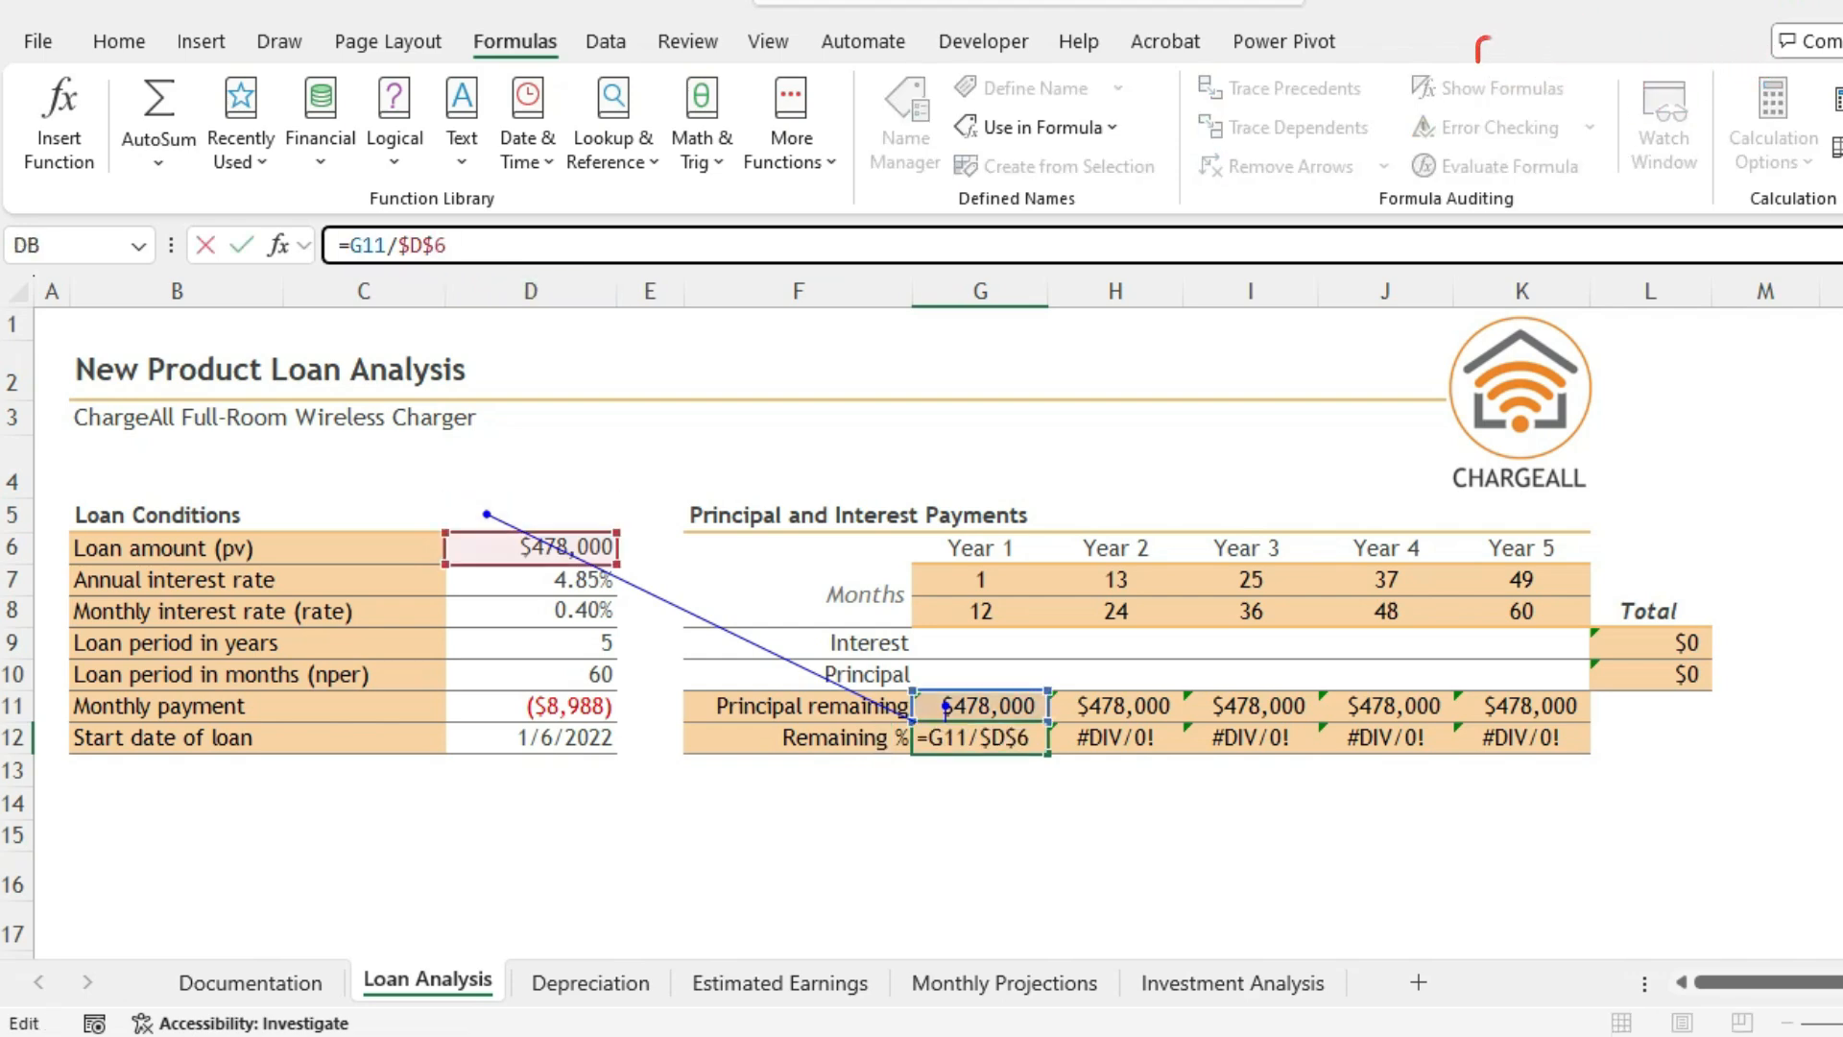
key(Return)
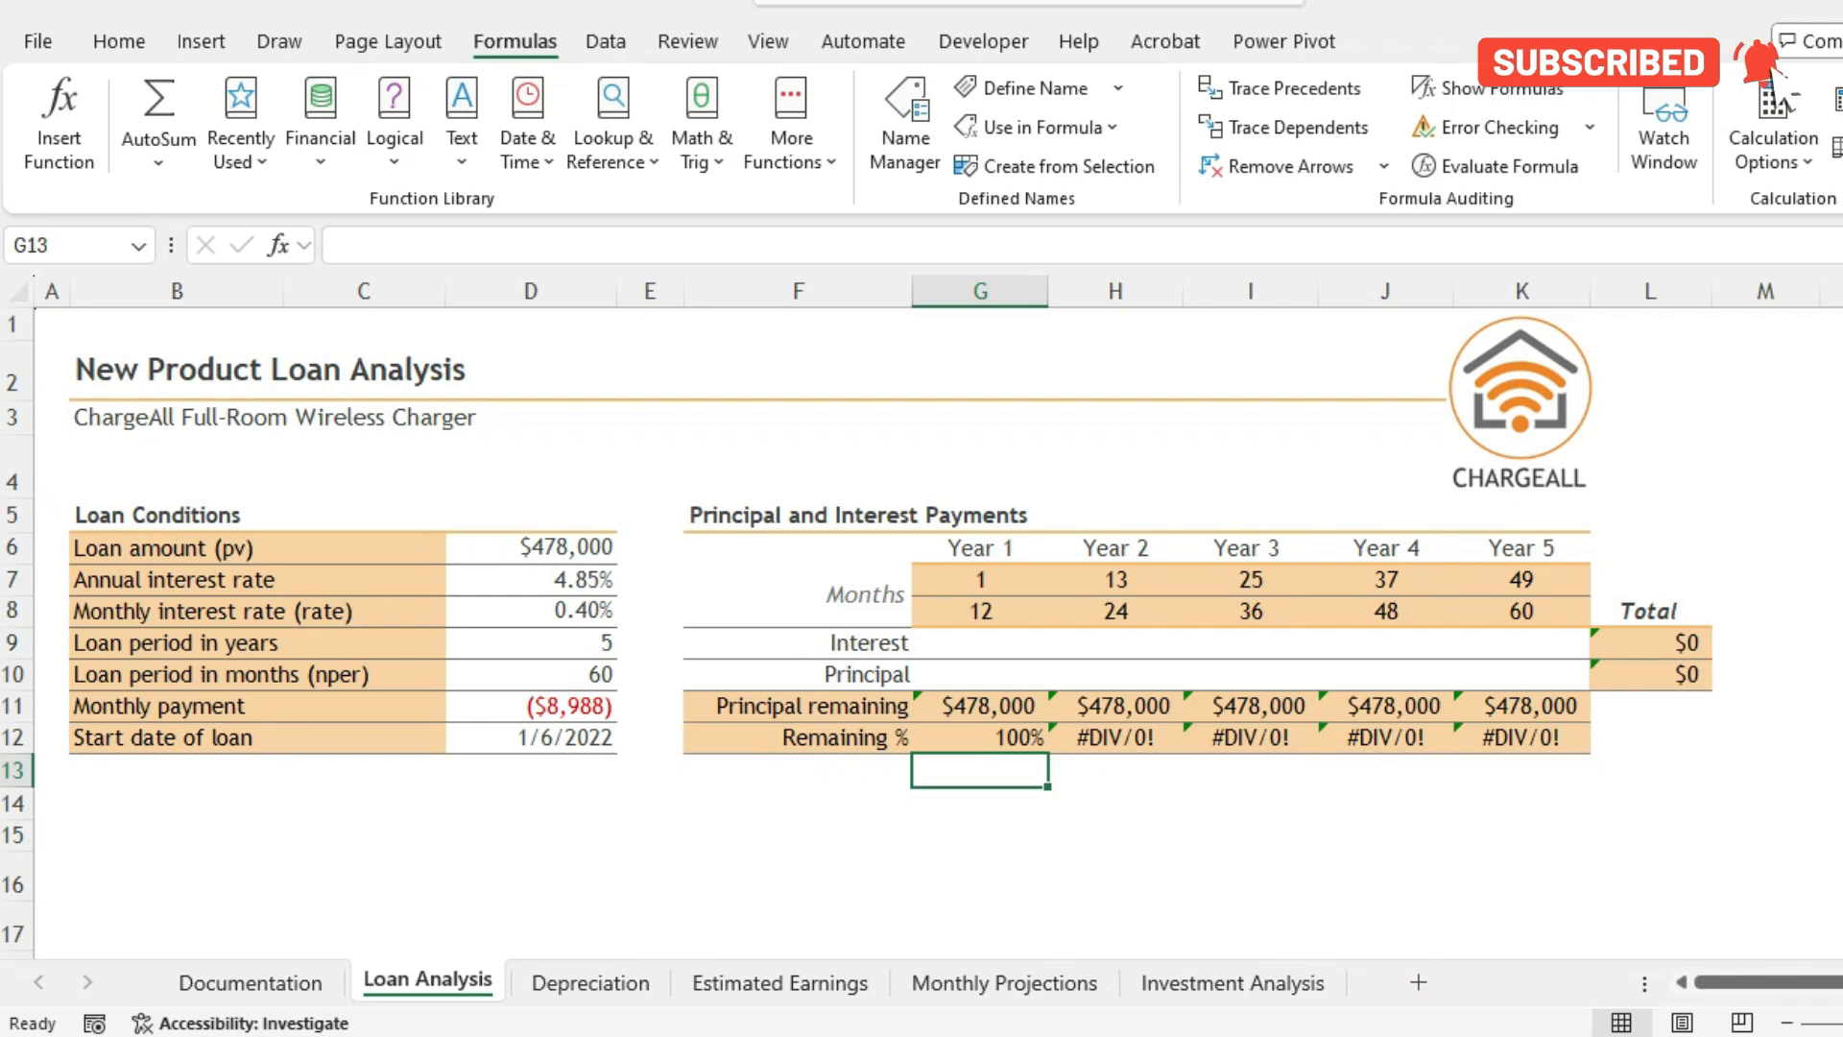
key(alt+Tab)
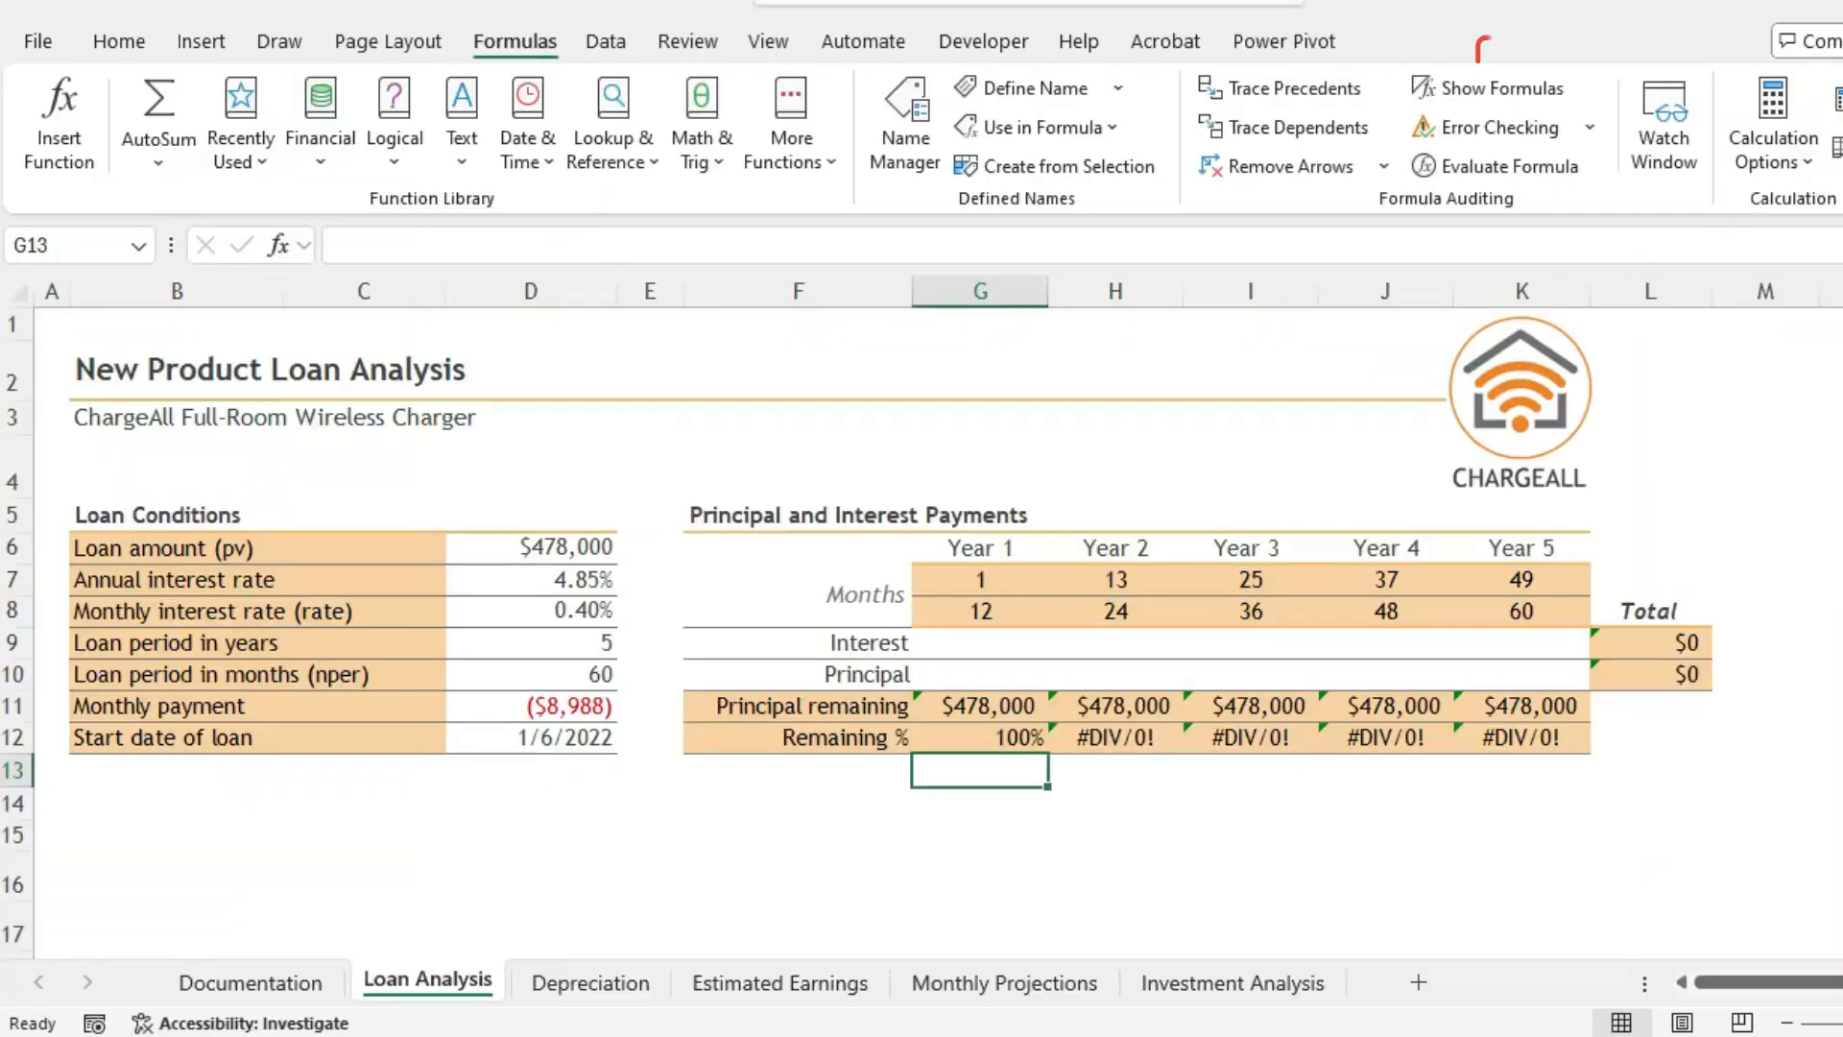
- Fill the Remaining % formula from G12 across H12:K12 and inspect the copied formulas in H12 and I12
click(980, 739)
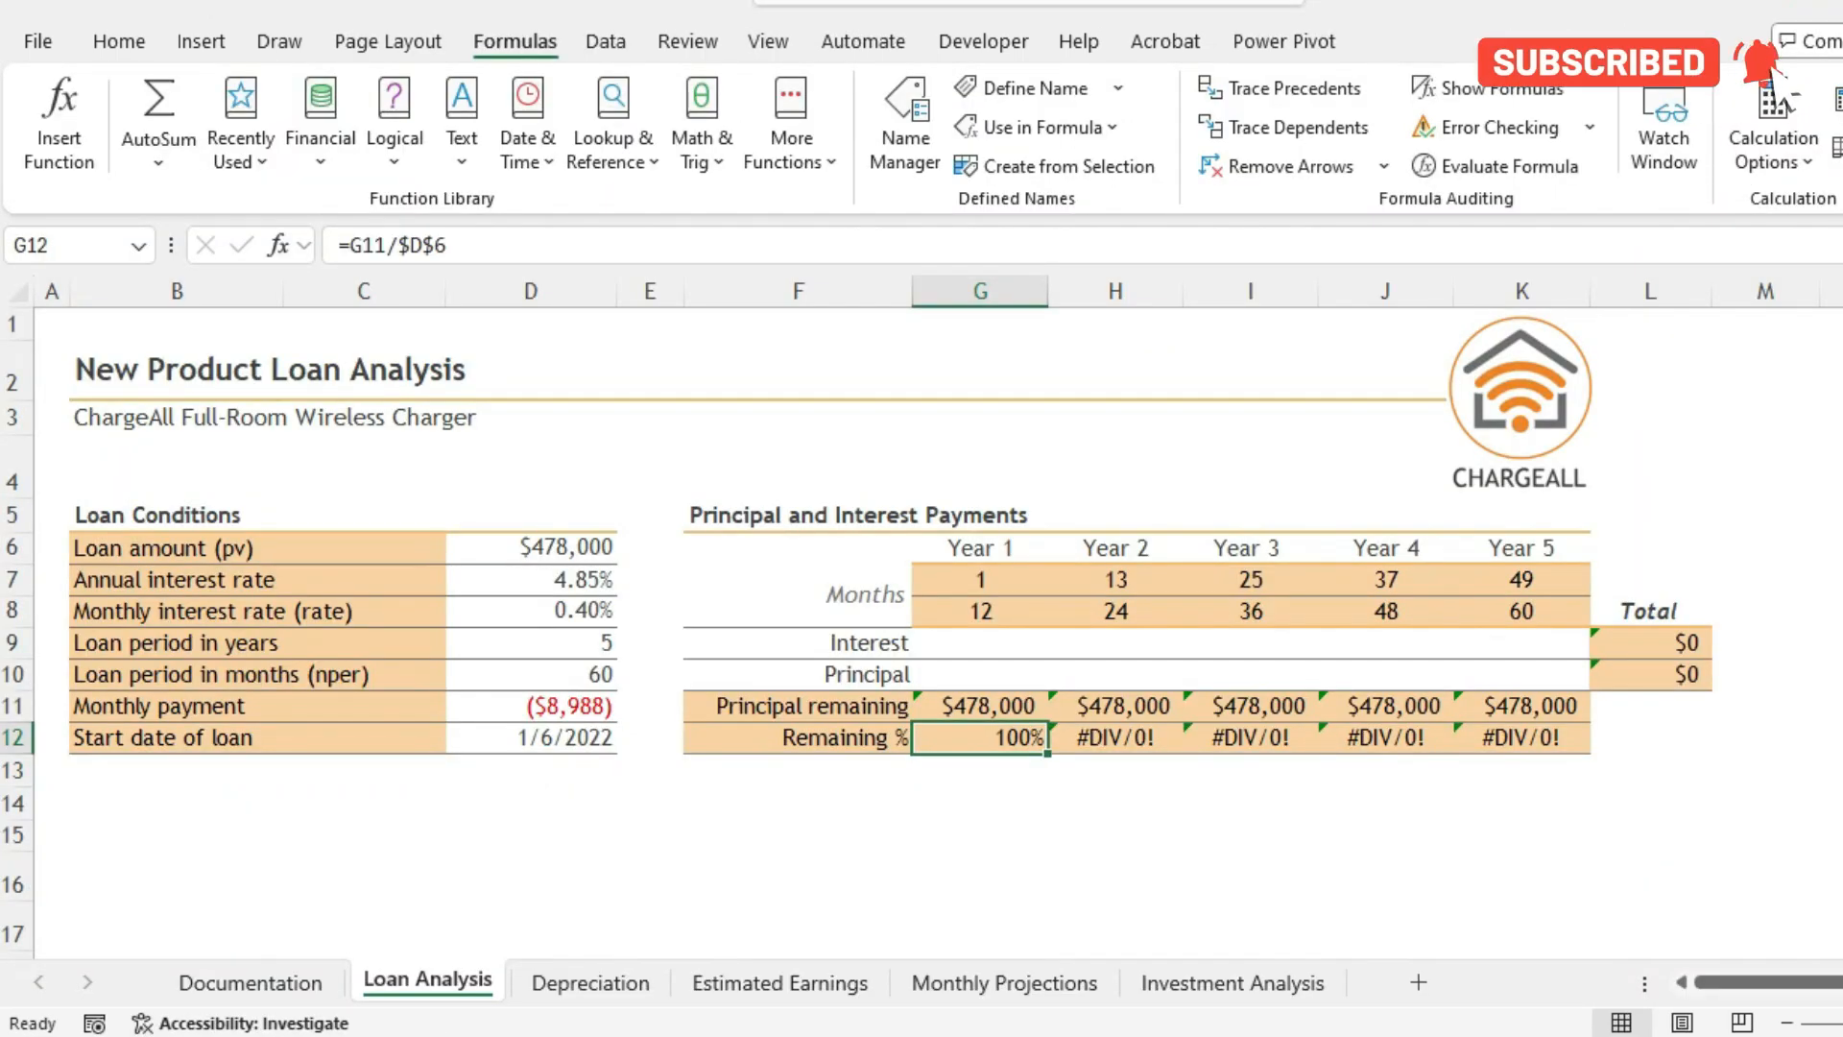
drag(1047, 754, 1526, 749)
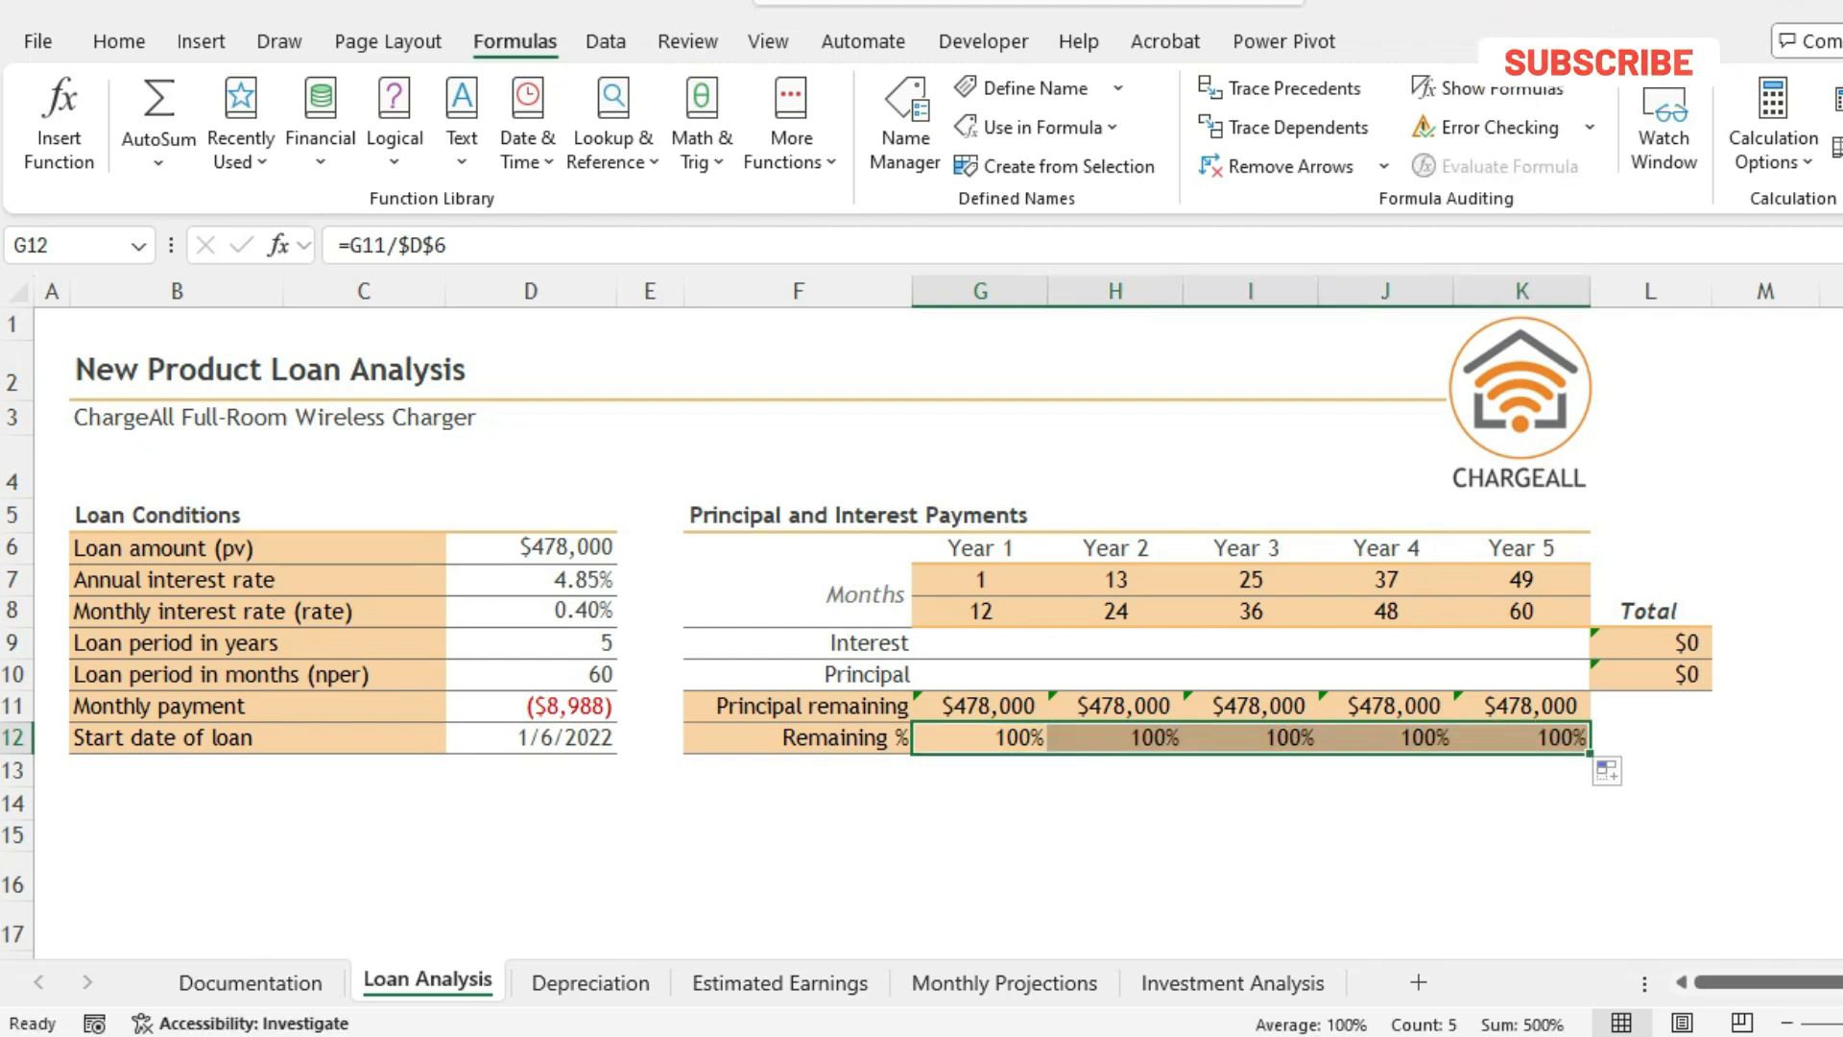
click(1116, 738)
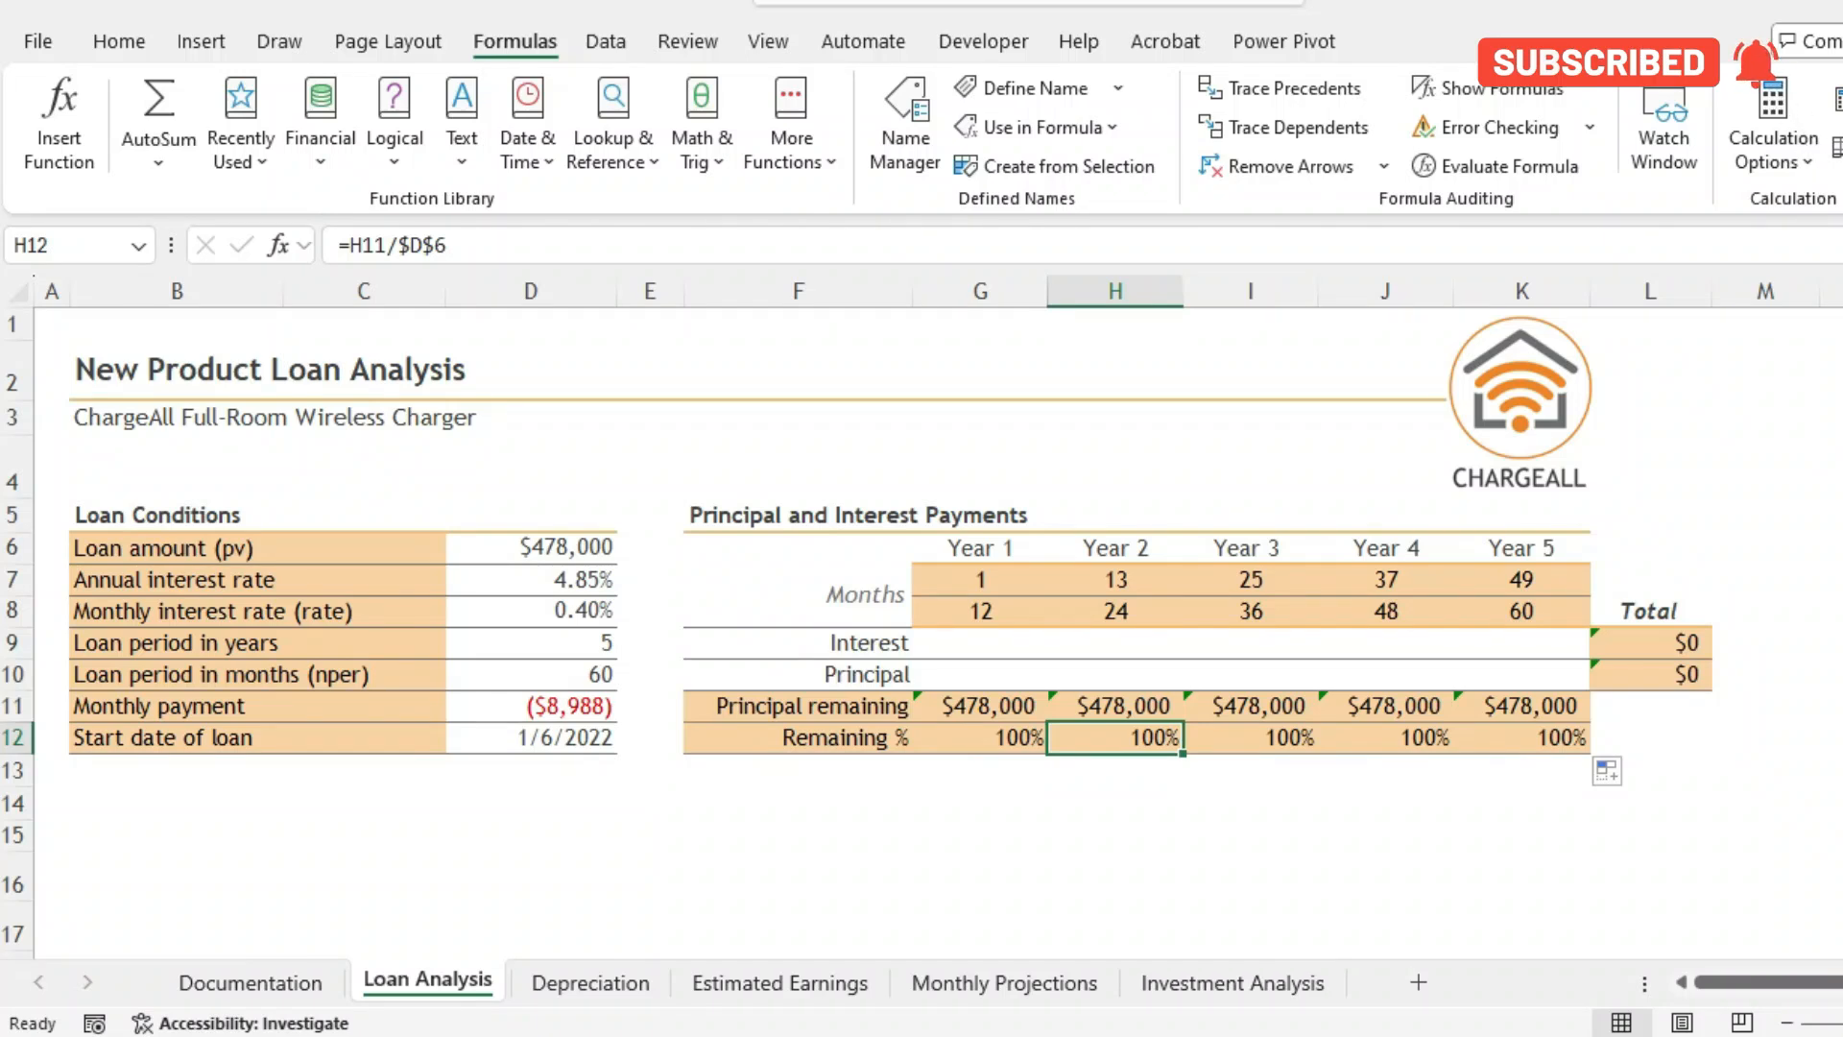
click(1251, 739)
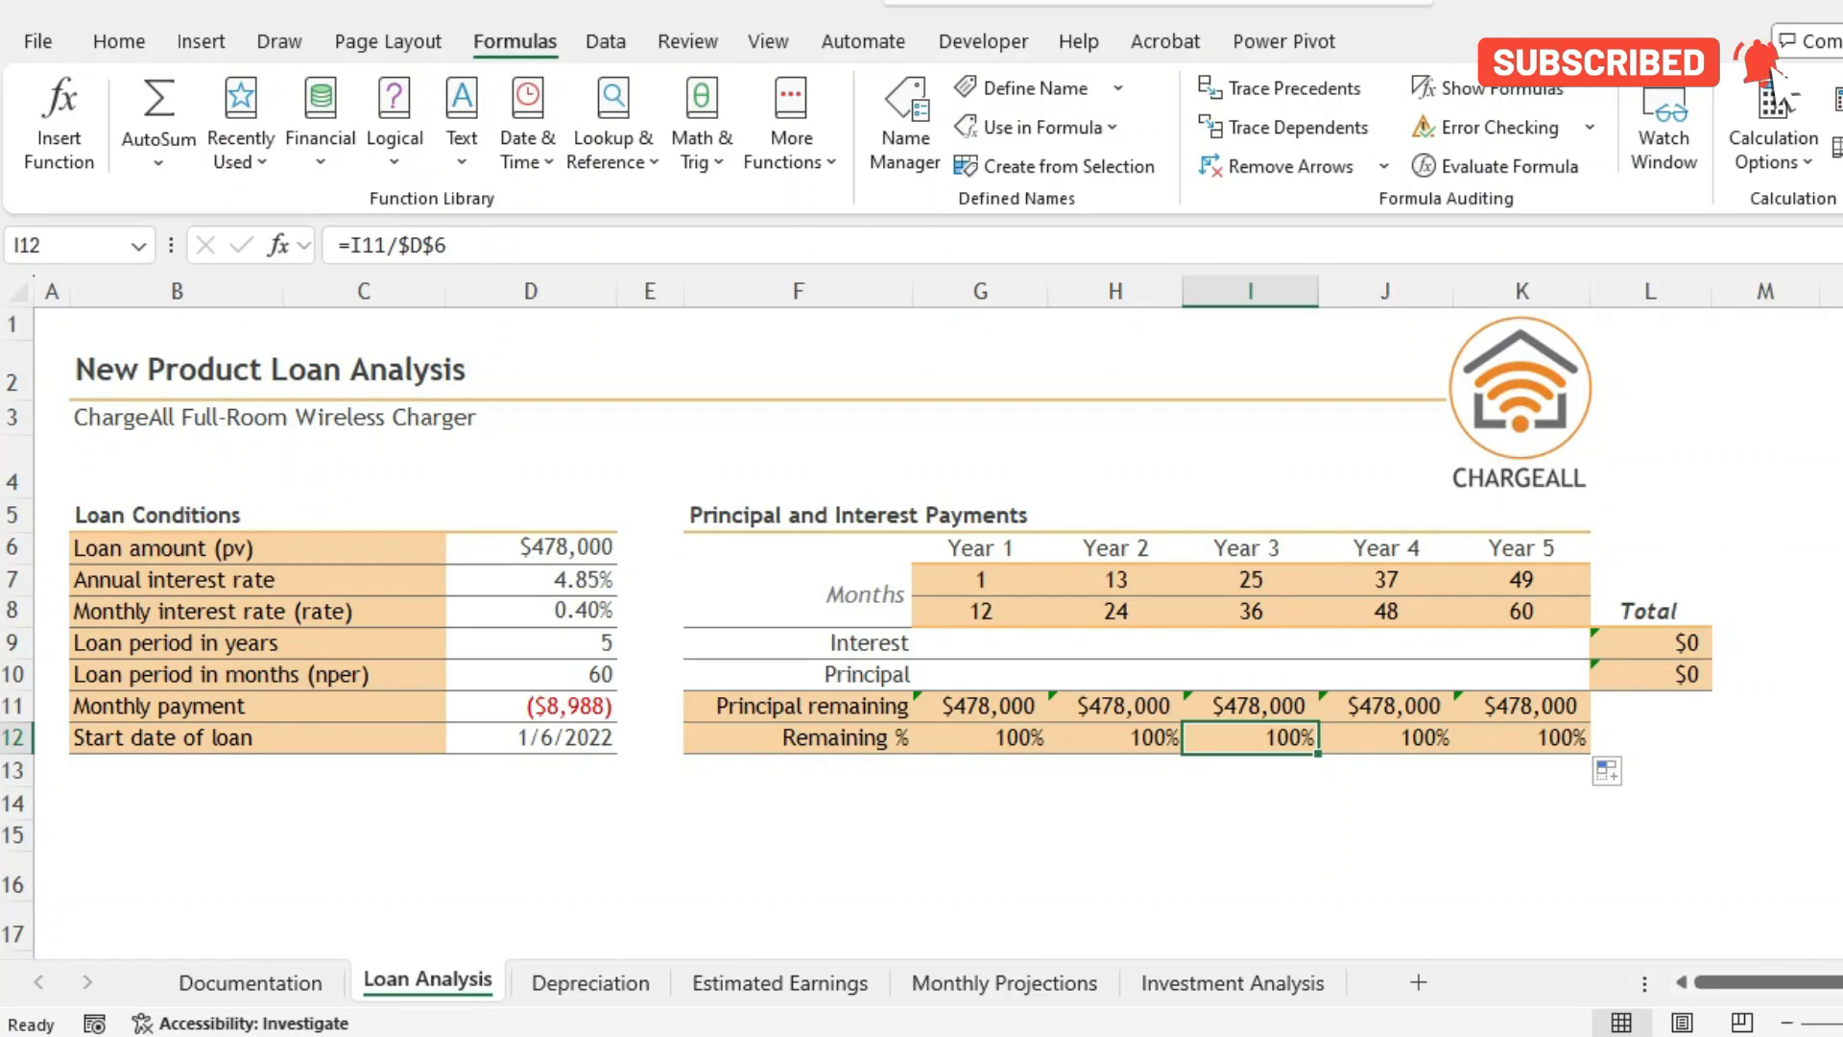
- Switch to the Word instructions, compare the Remaining % row with Final Figure 1: Loan Analysis Worksheet, and return to the instructions for step 3
key(alt+Tab)
drag(1840, 182, 1840, 593)
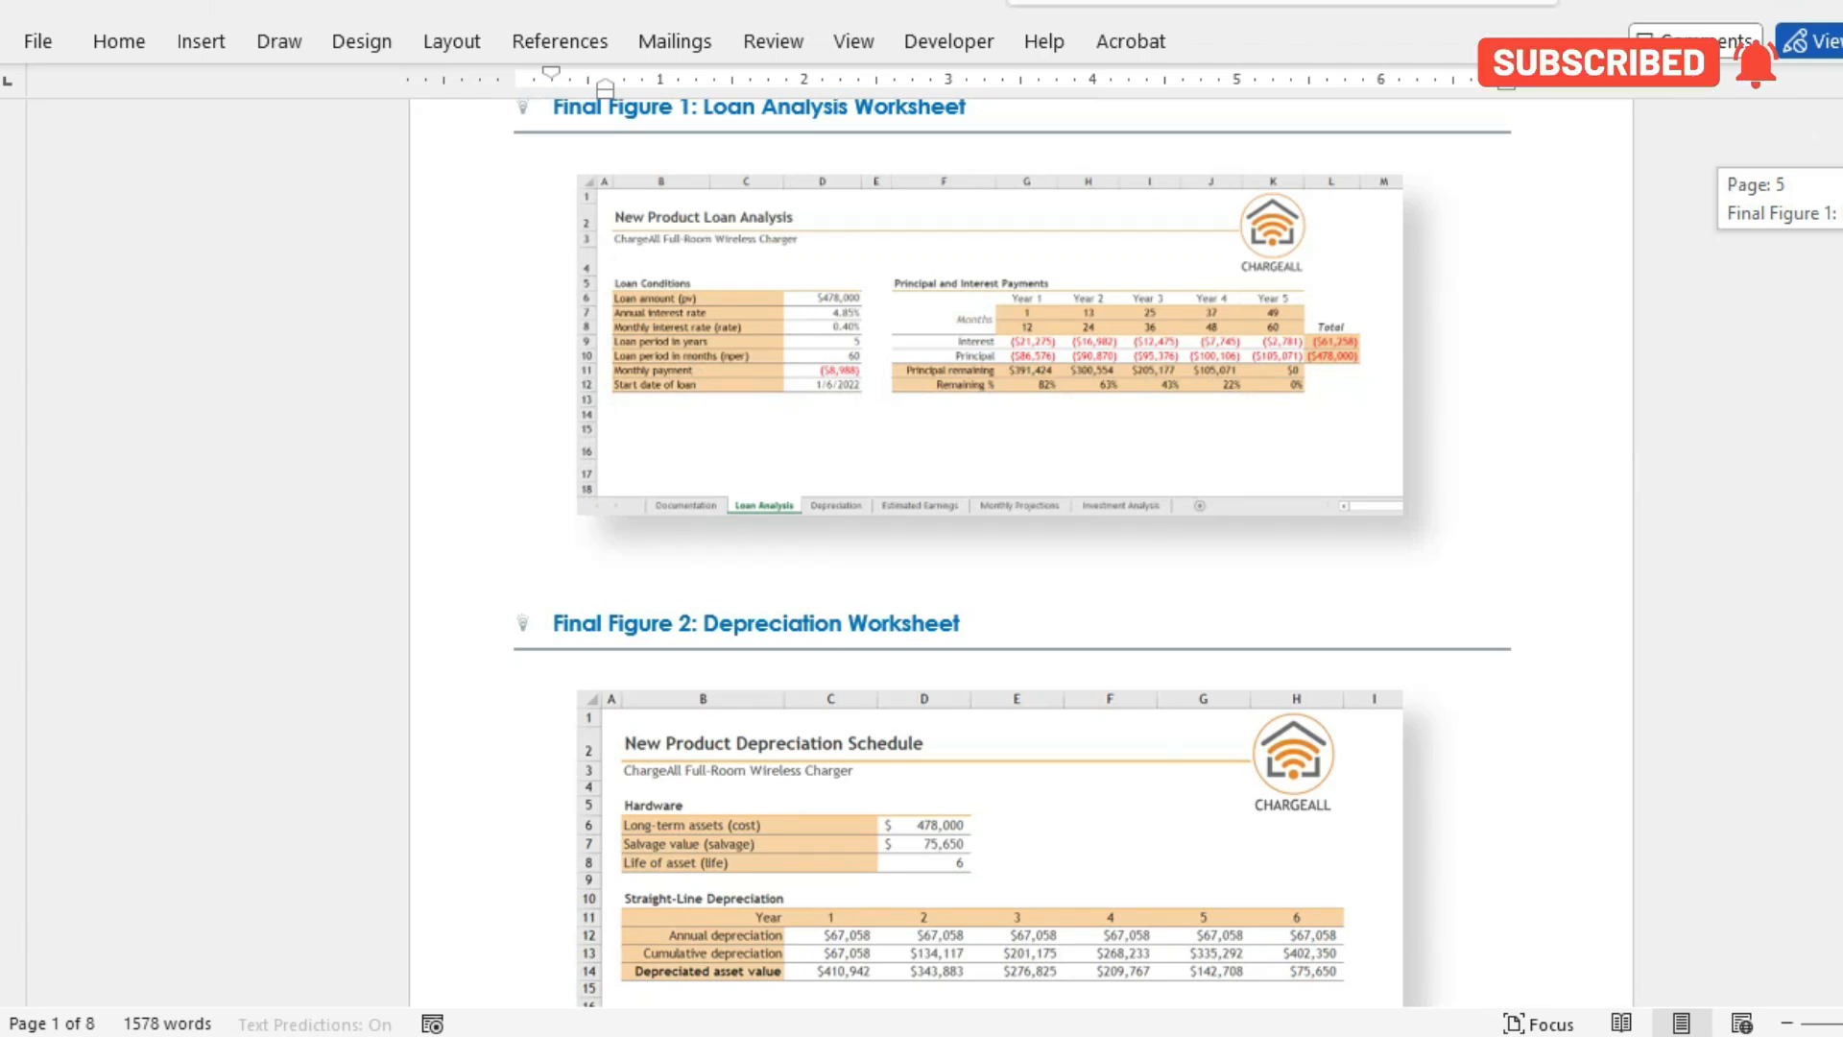
mouse_move(1840, 593)
mouse_down()
mouse_move(1840, 520)
mouse_move(1841, 618)
mouse_up()
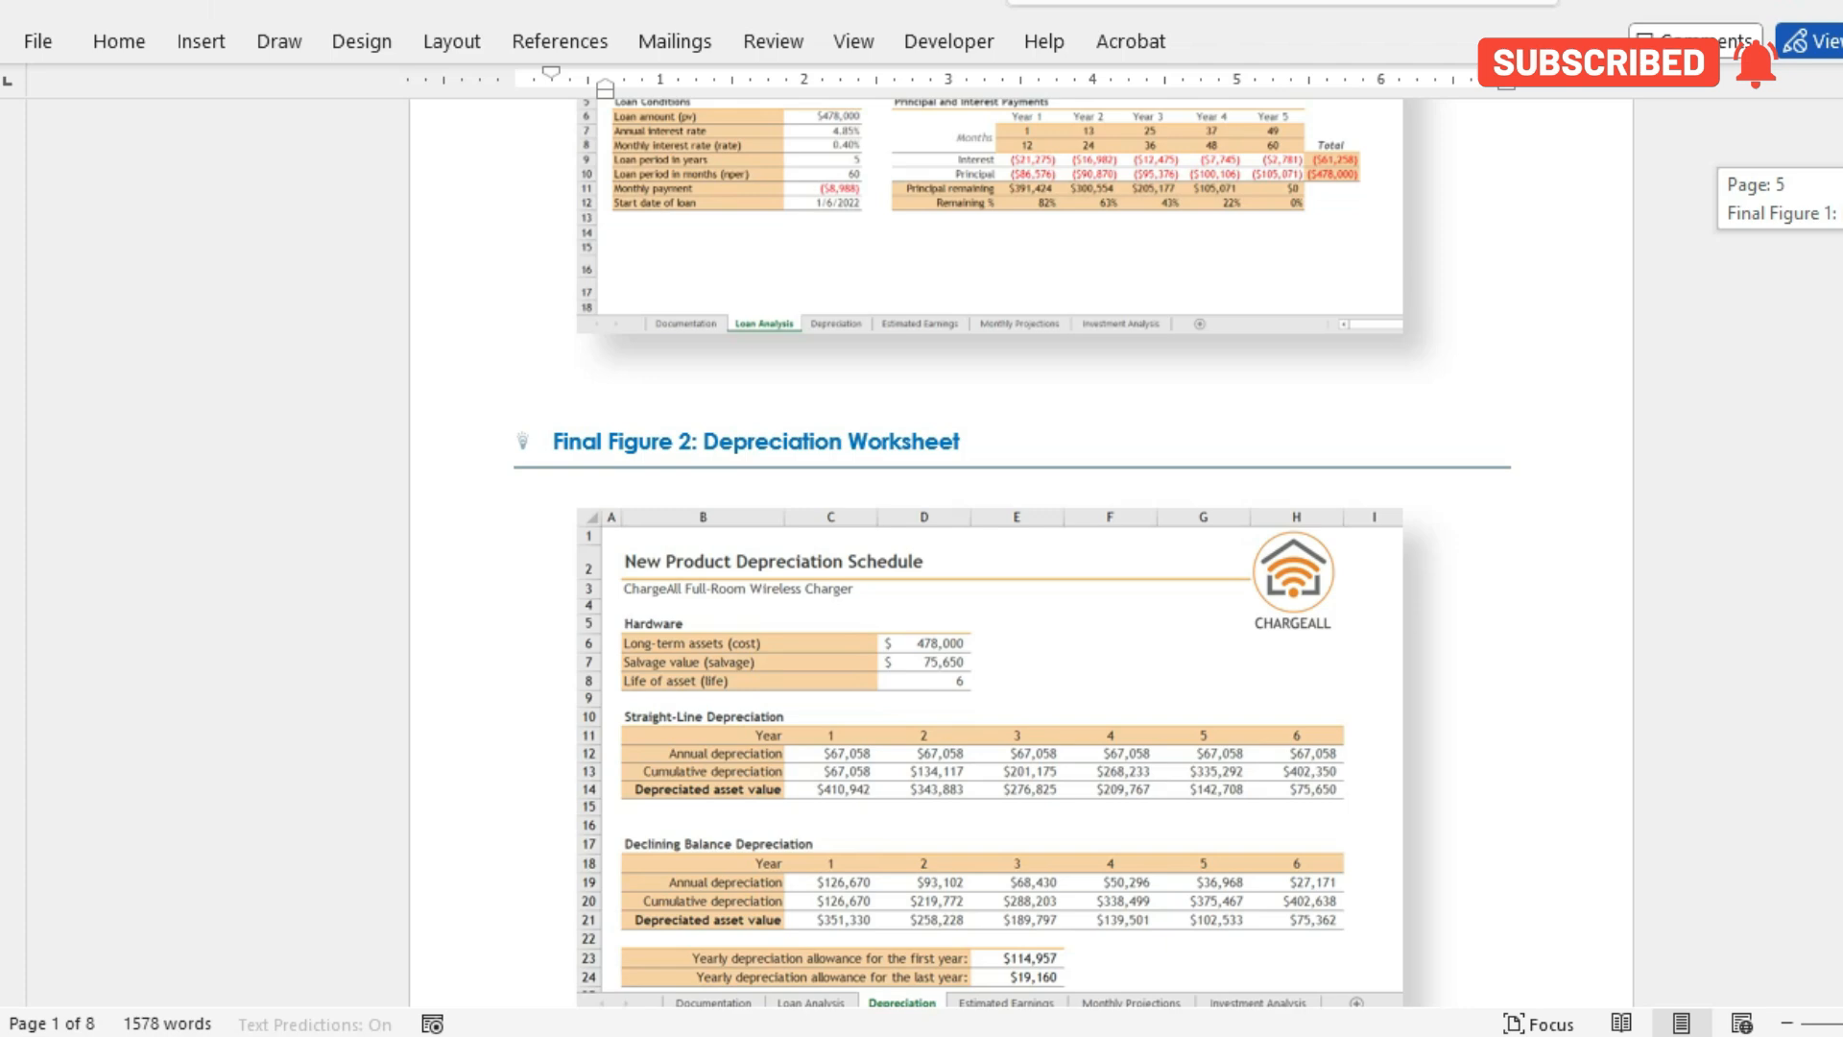
drag(1840, 618, 1840, 590)
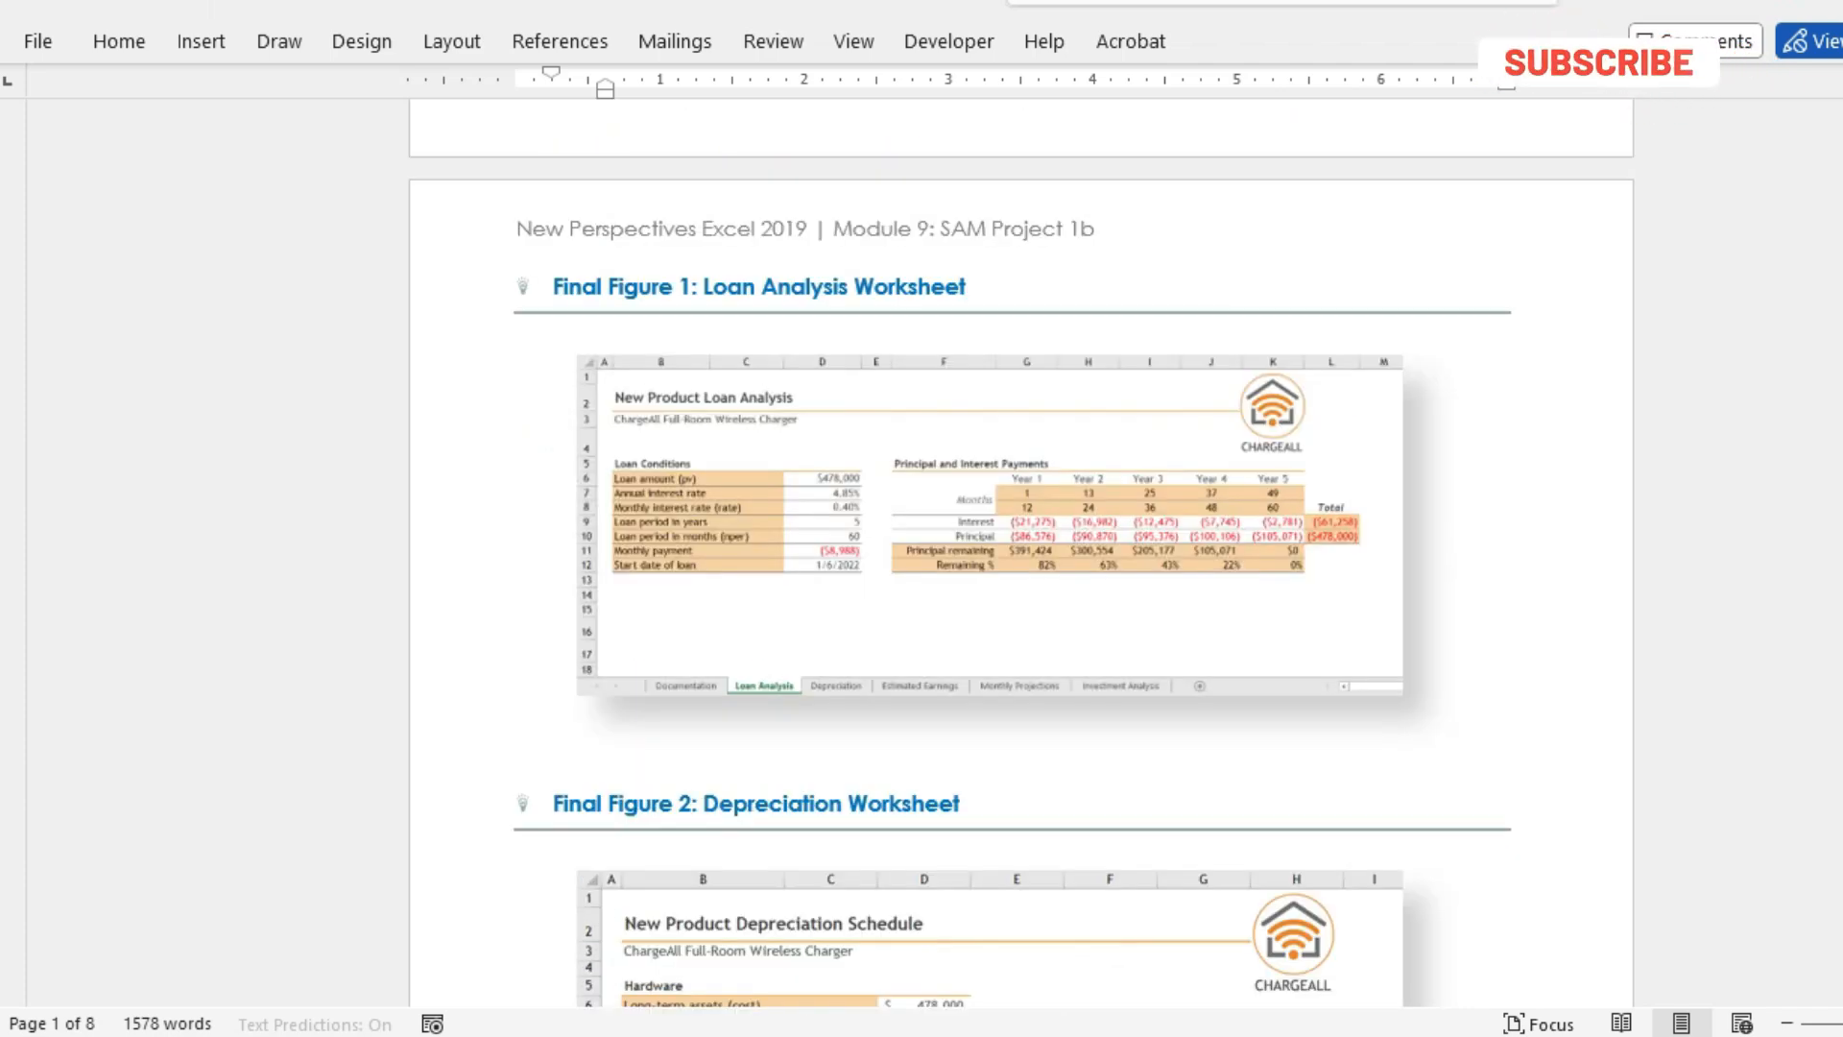
drag(1840, 560, 1840, 240)
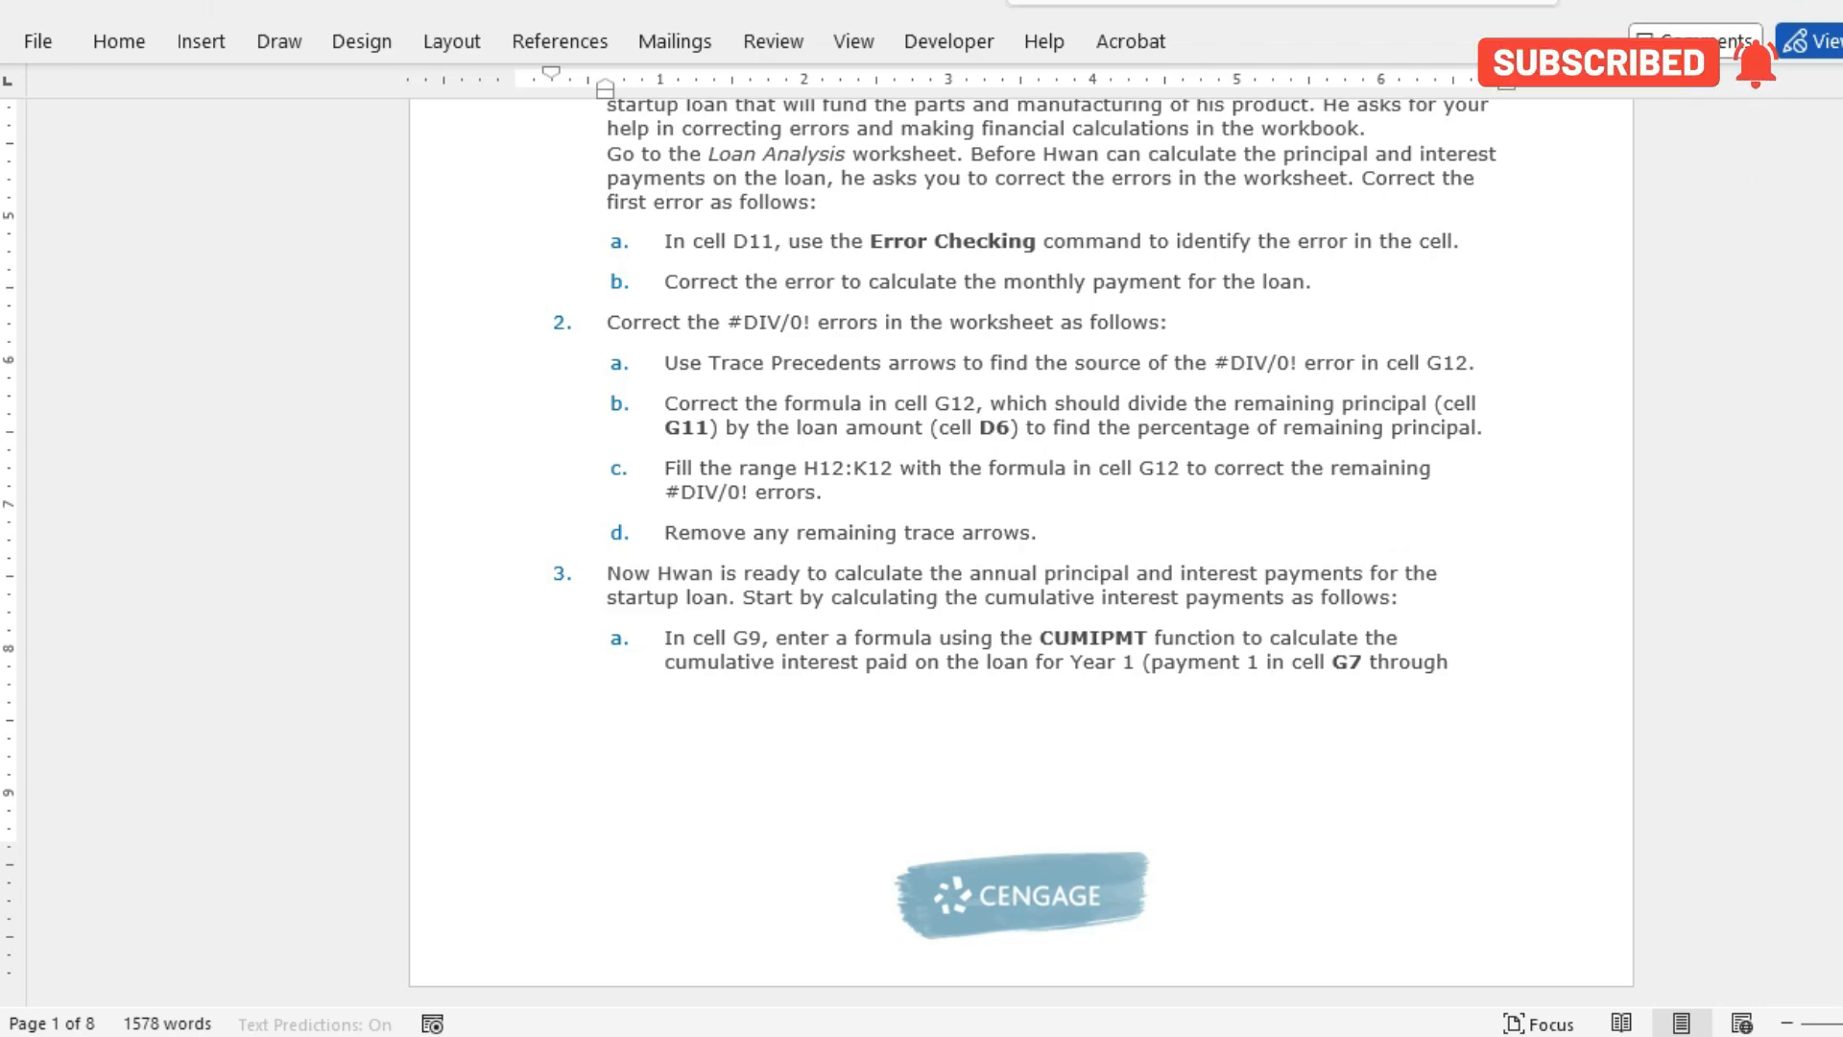
- Switch back to the Excel workbook and begin a CUMIPMT formula in G9 for the Year 1 interest
key(alt+Tab)
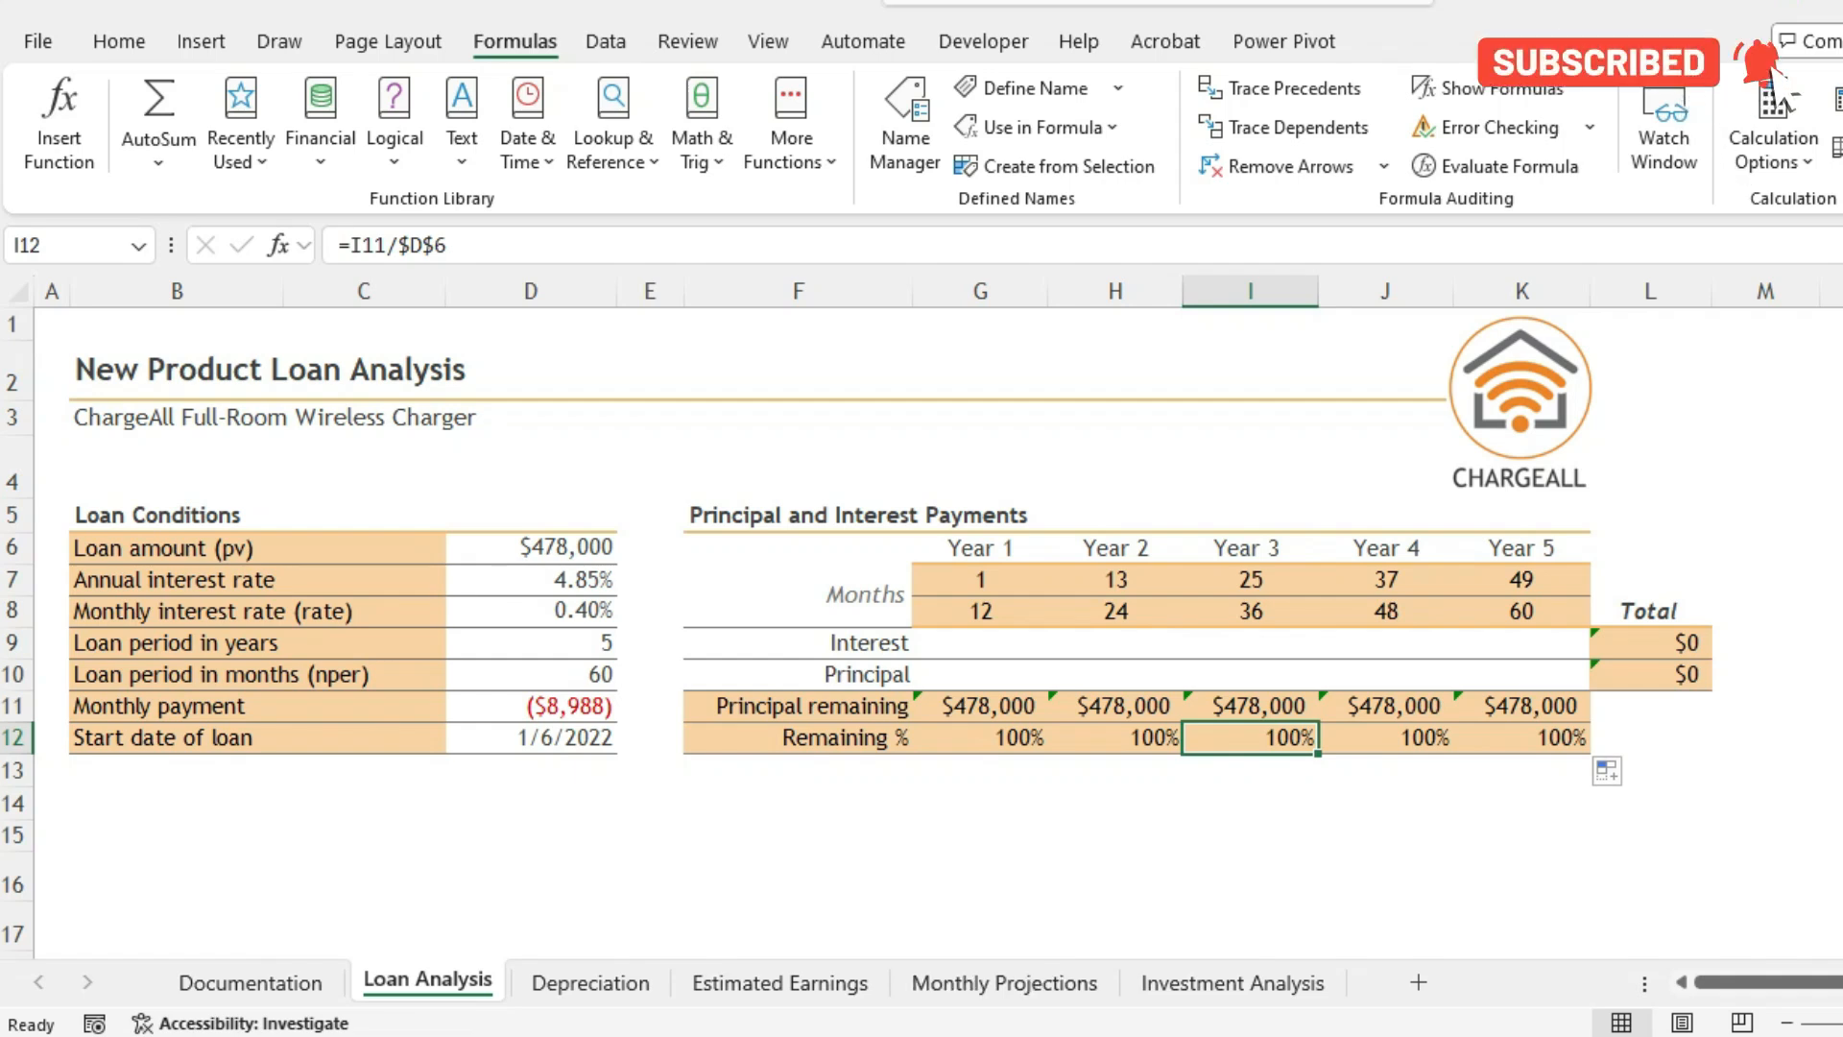
click(980, 644)
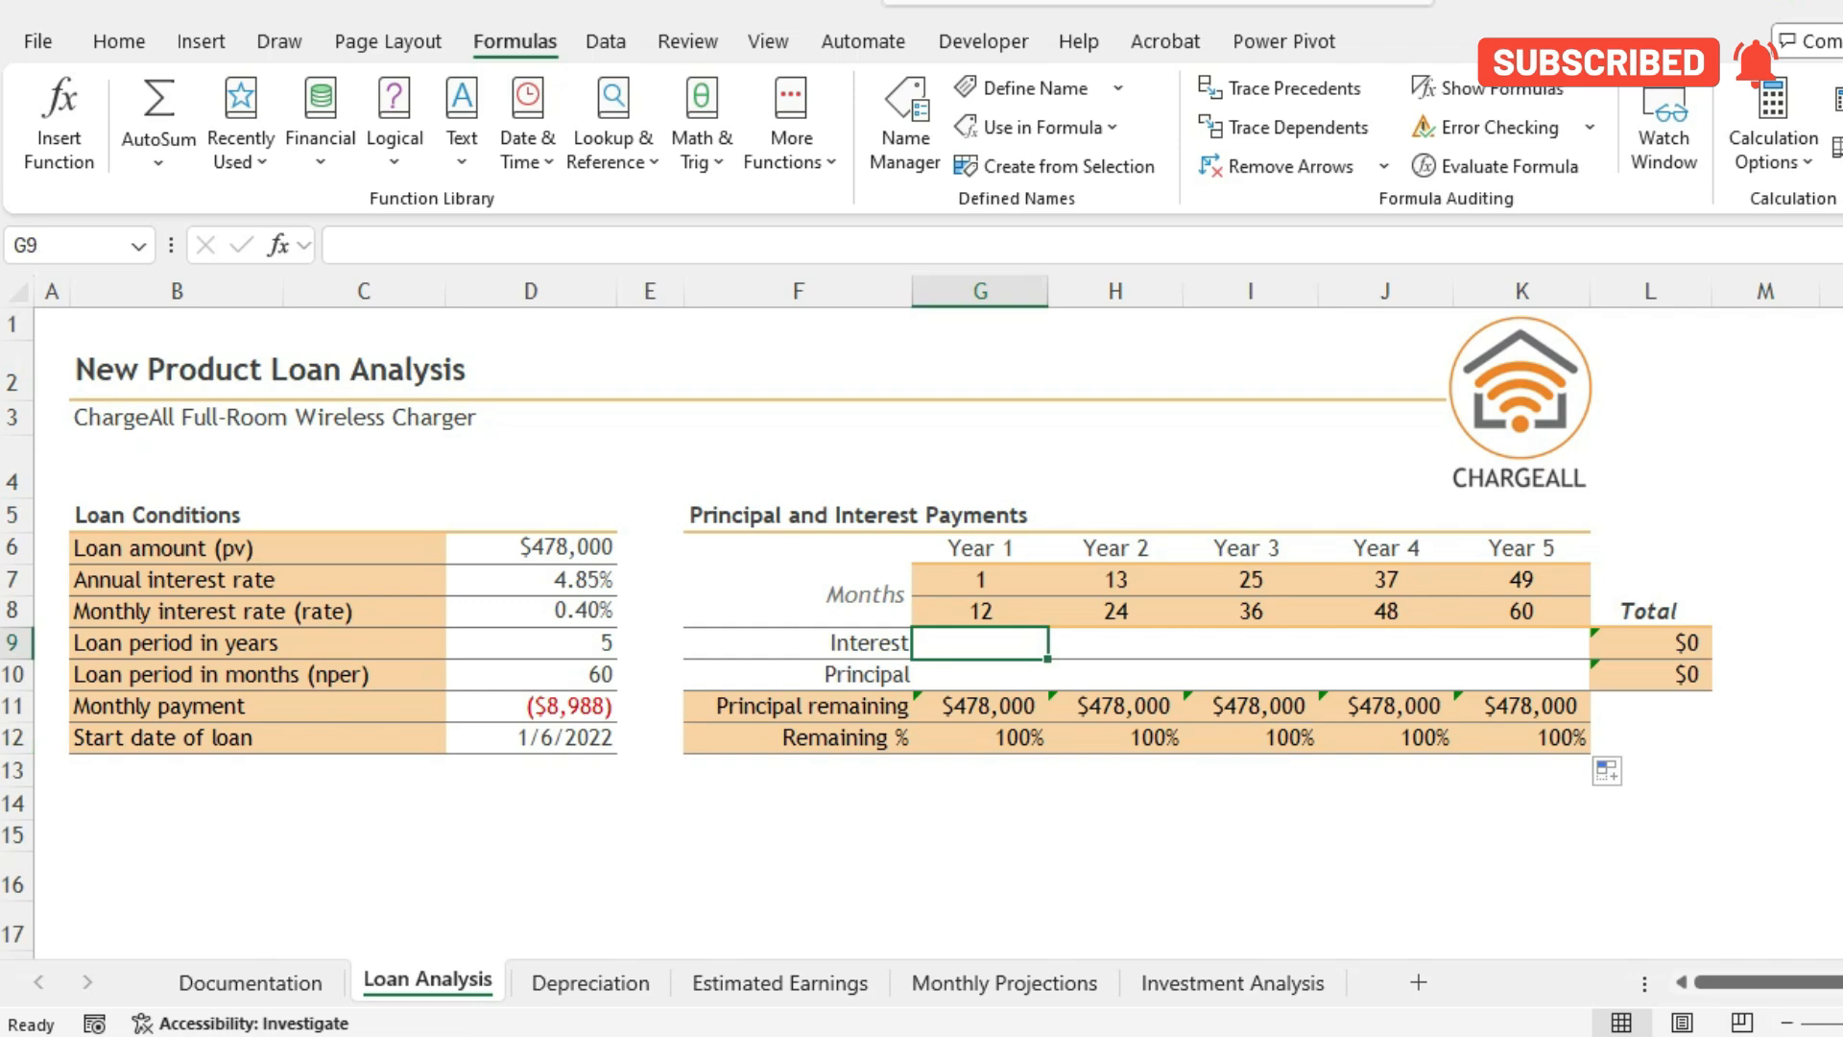
click(1634, 1036)
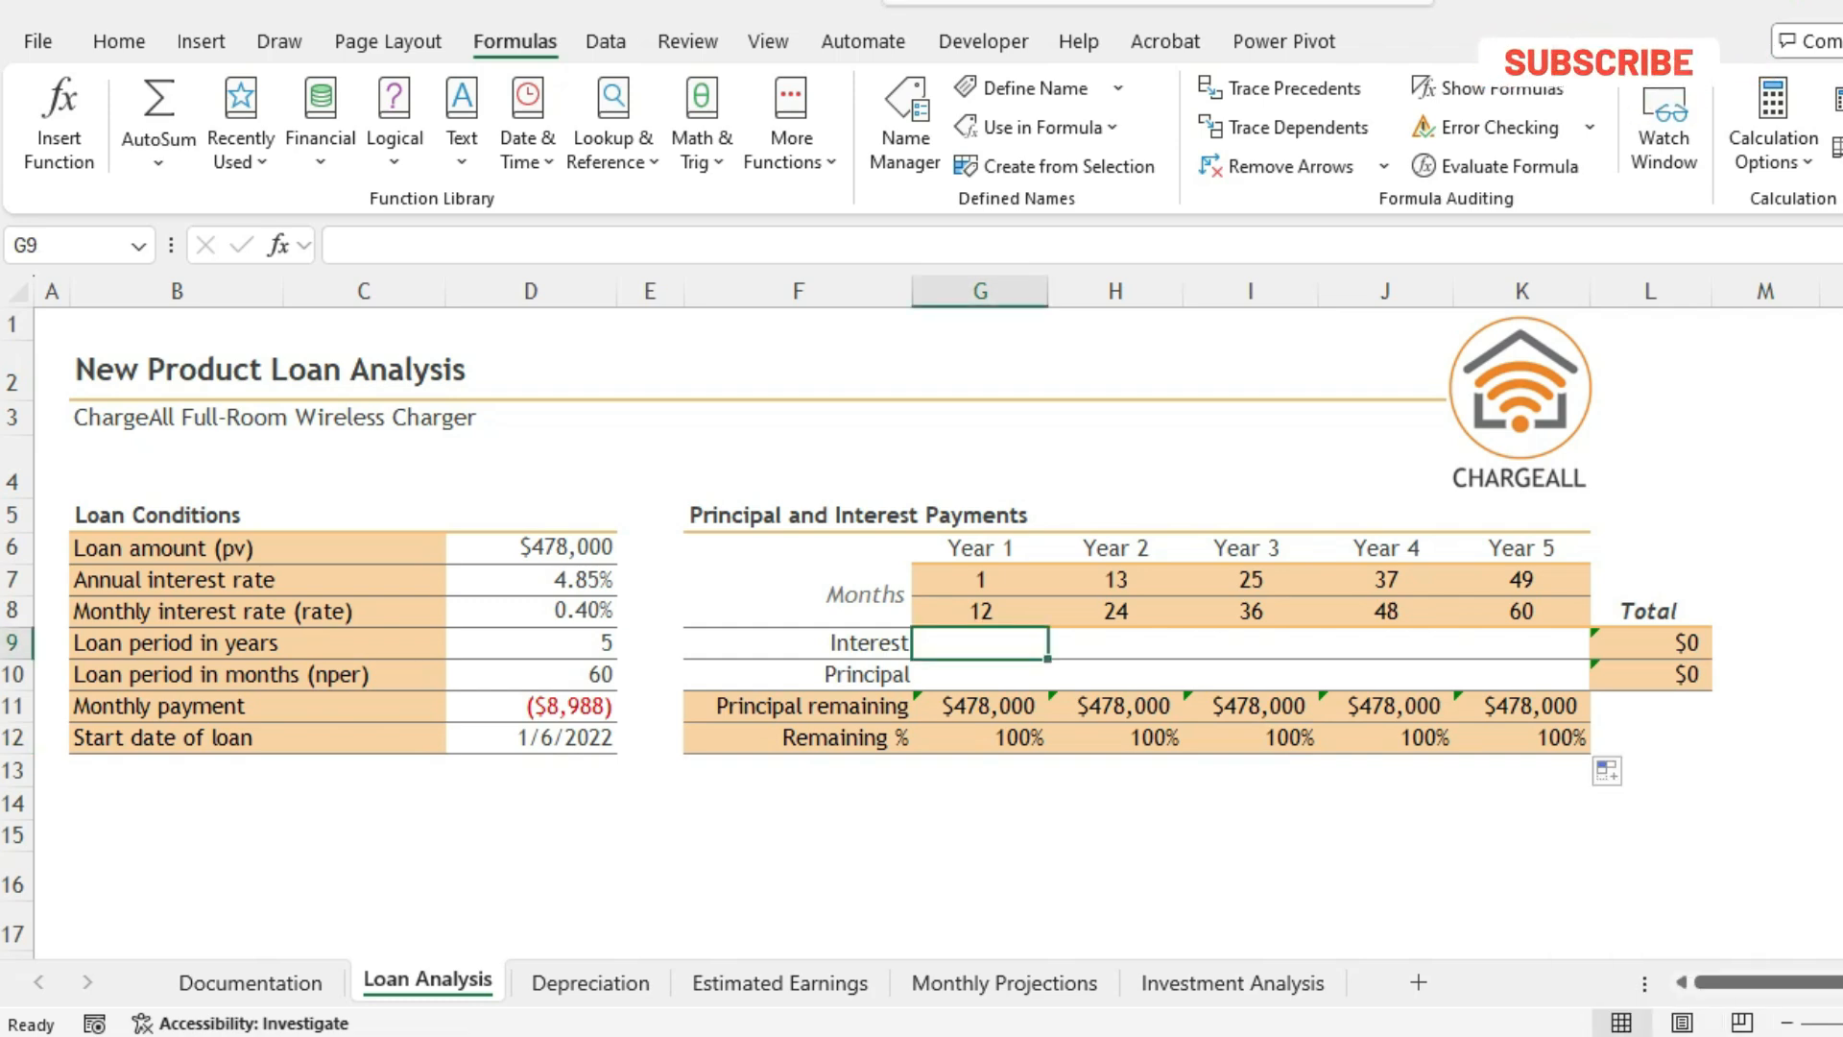
text(=CUM)
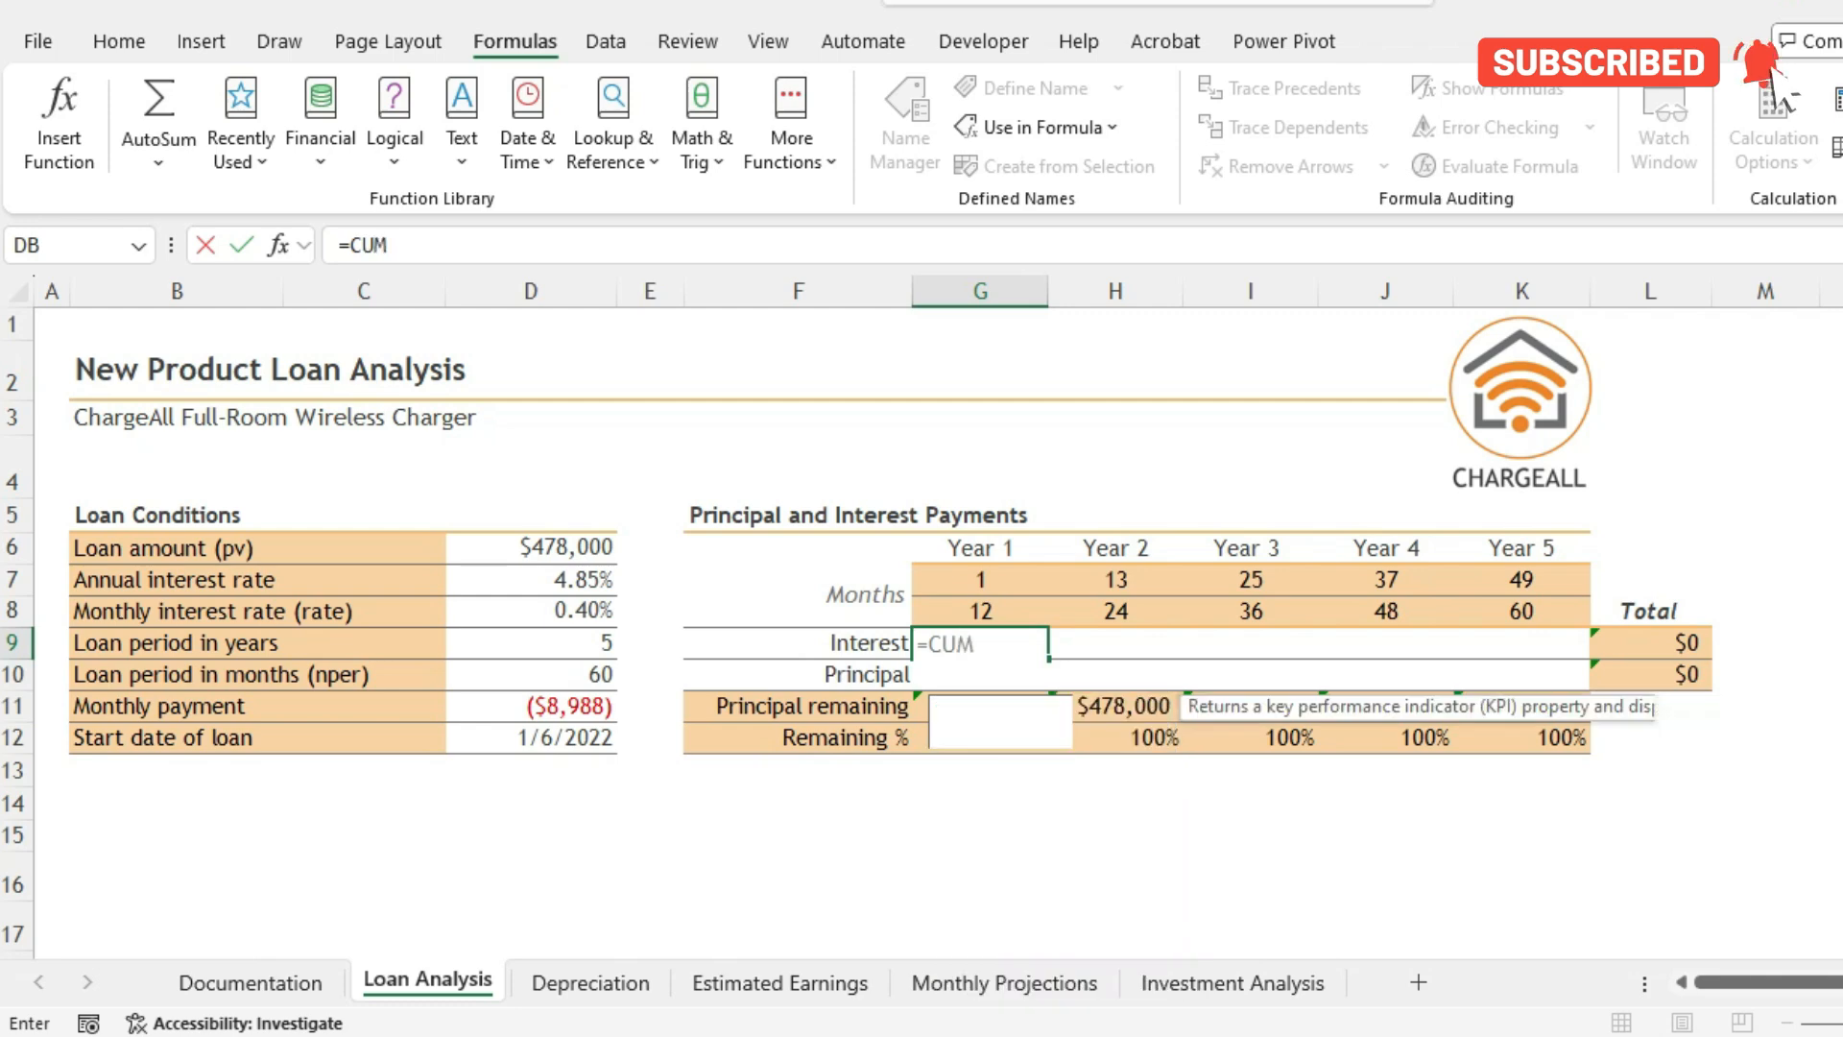
text(I)
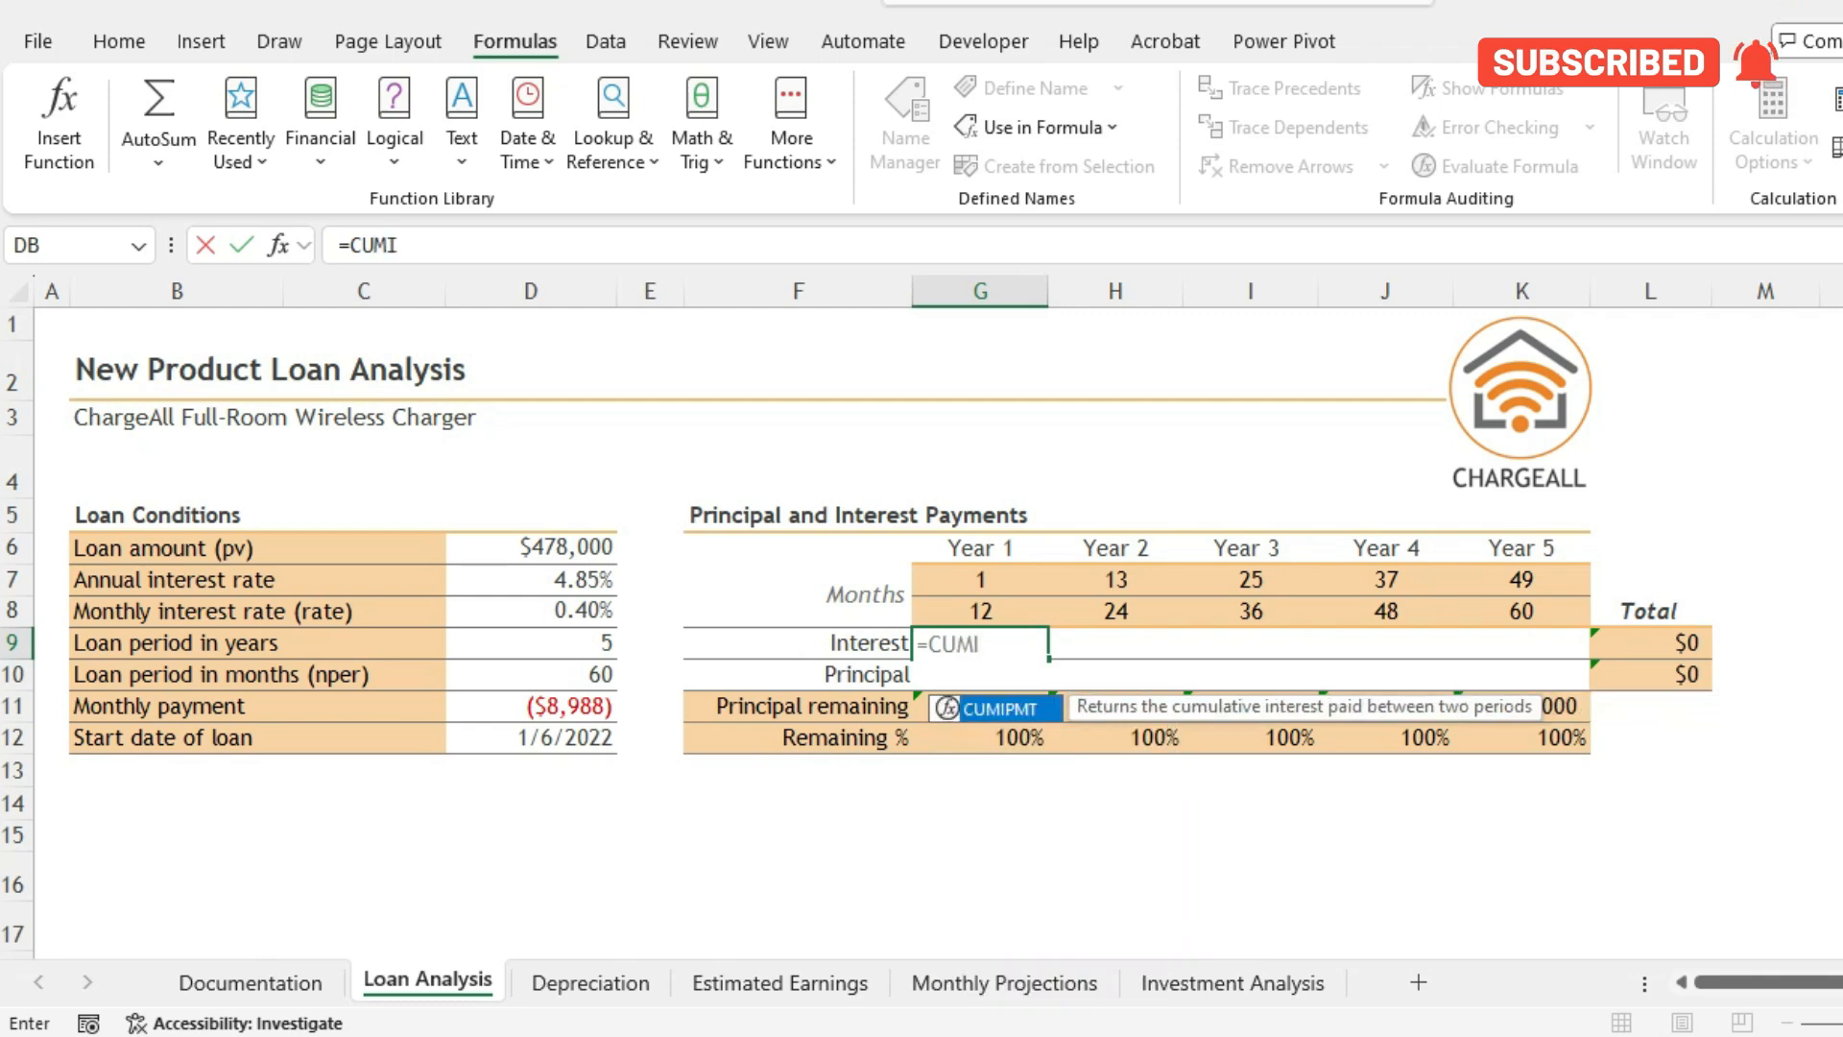
key(Tab)
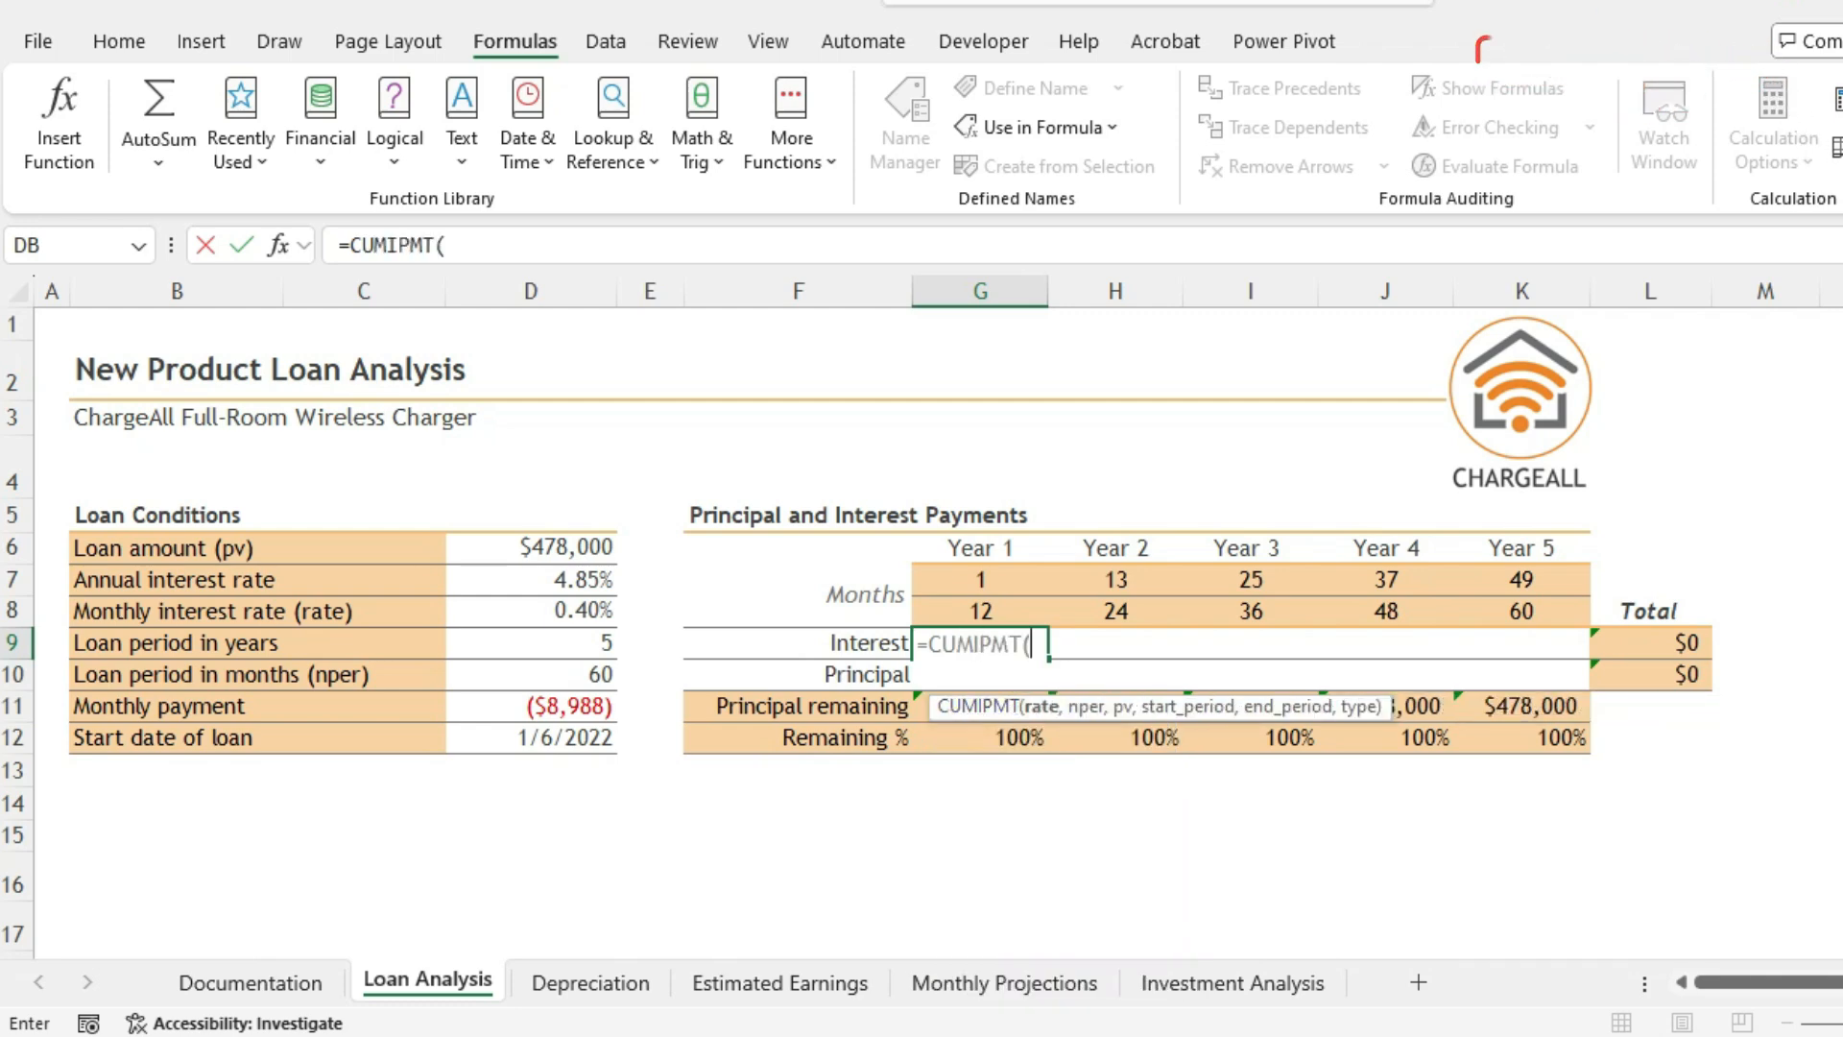
- Switch to the Word instructions and read all of step 3 for the CUMIPMT arguments, reference types and fill range
key(alt+Tab)
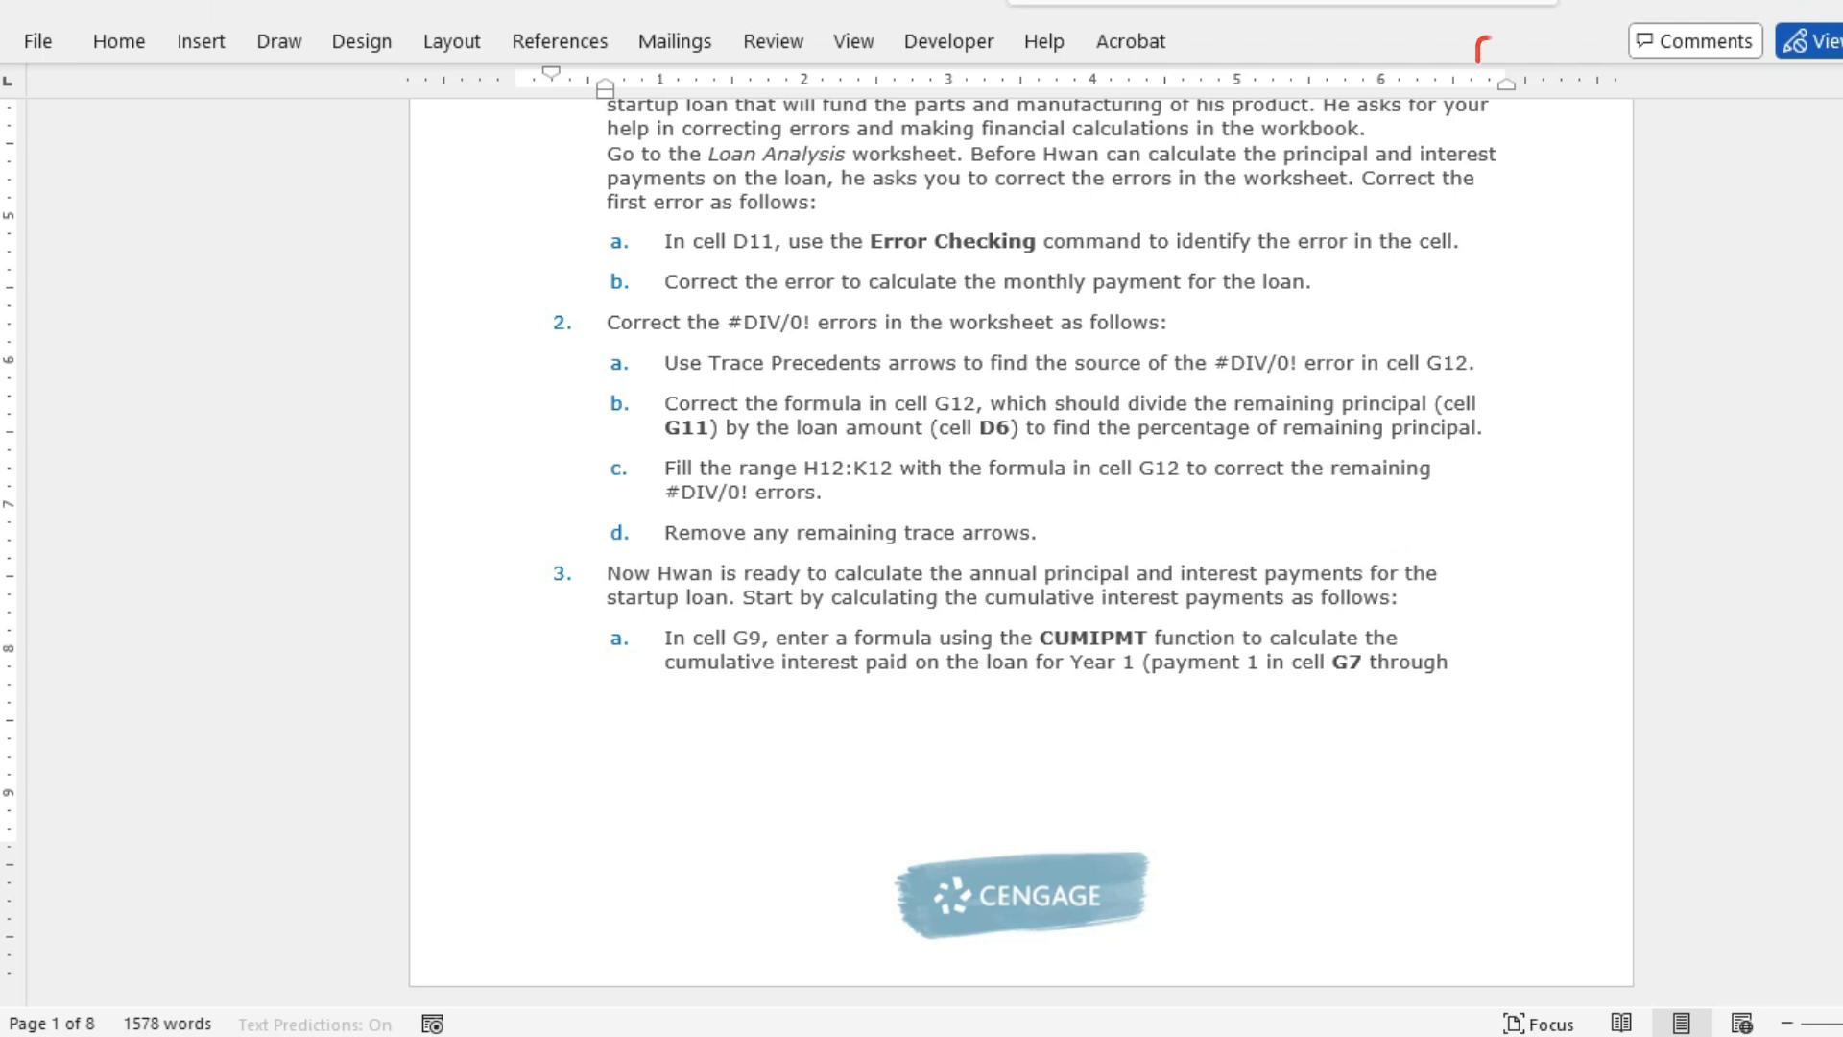
scroll(1022, 537, down, 3)
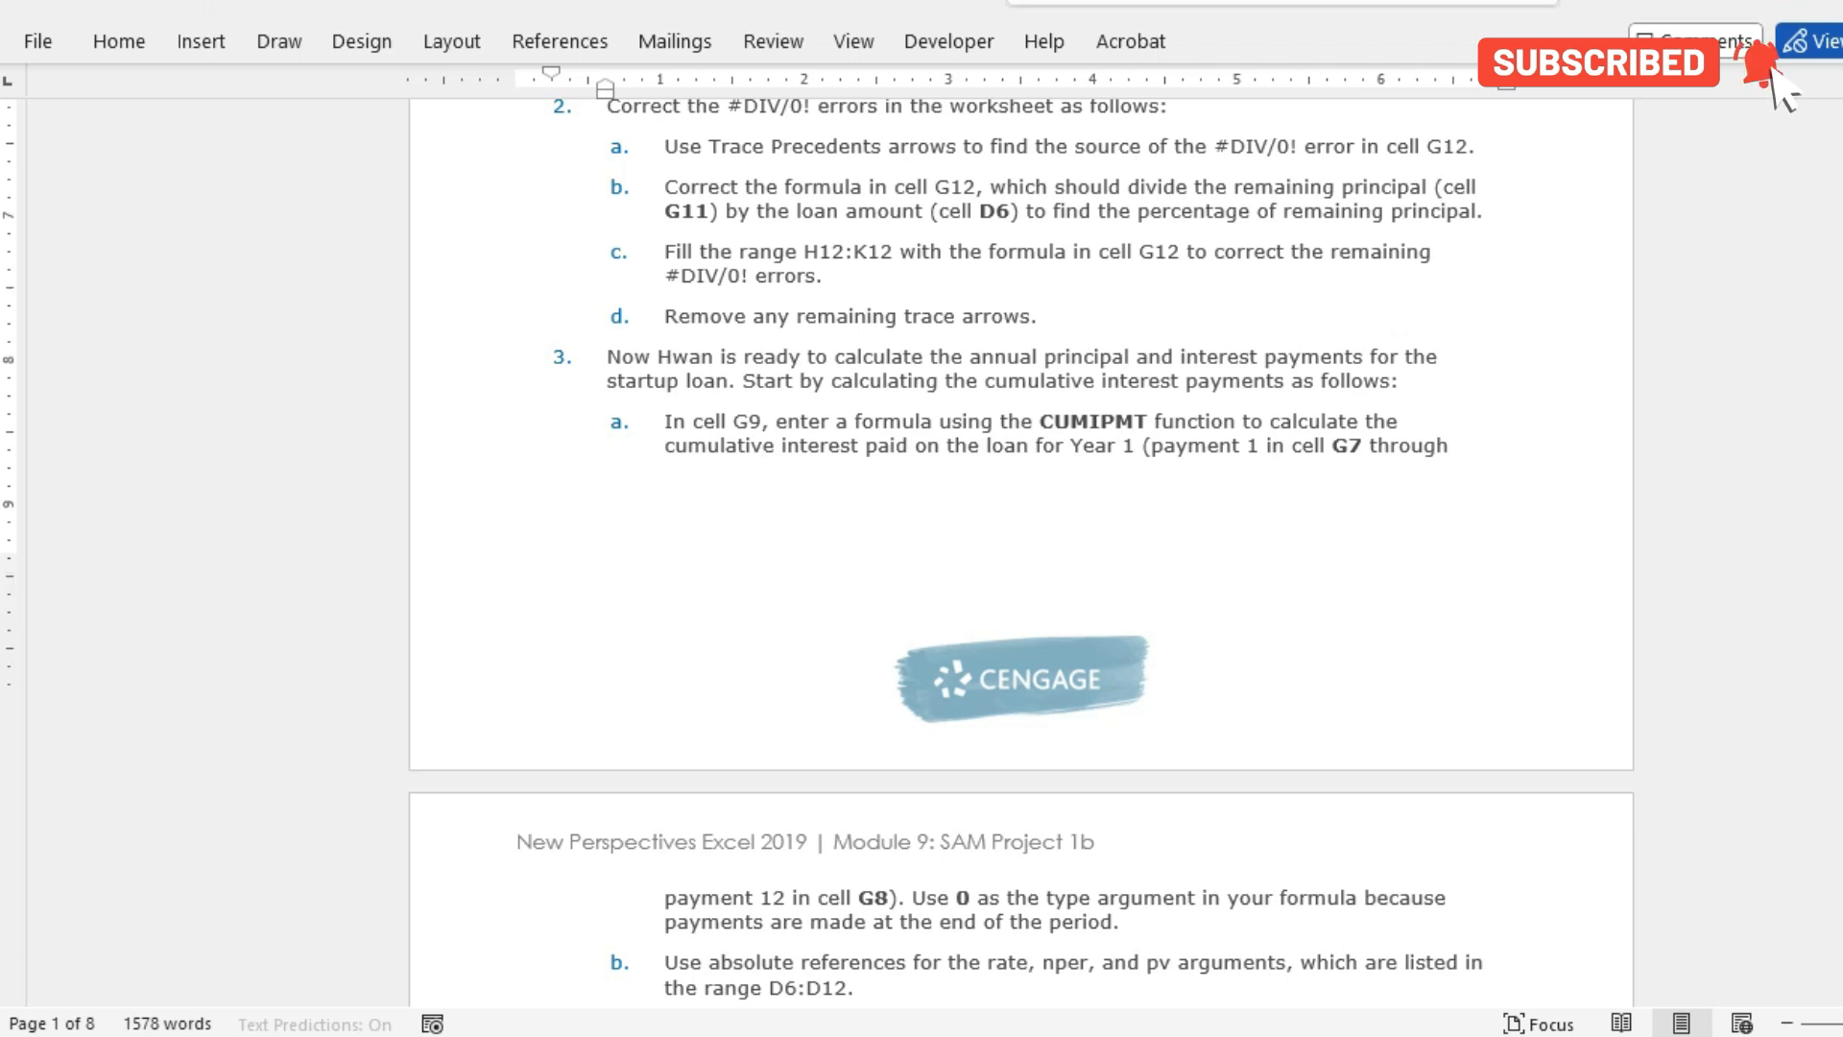
scroll(1021, 552, down, 2)
scroll(1022, 552, down, 1)
scroll(1021, 552, up, 2)
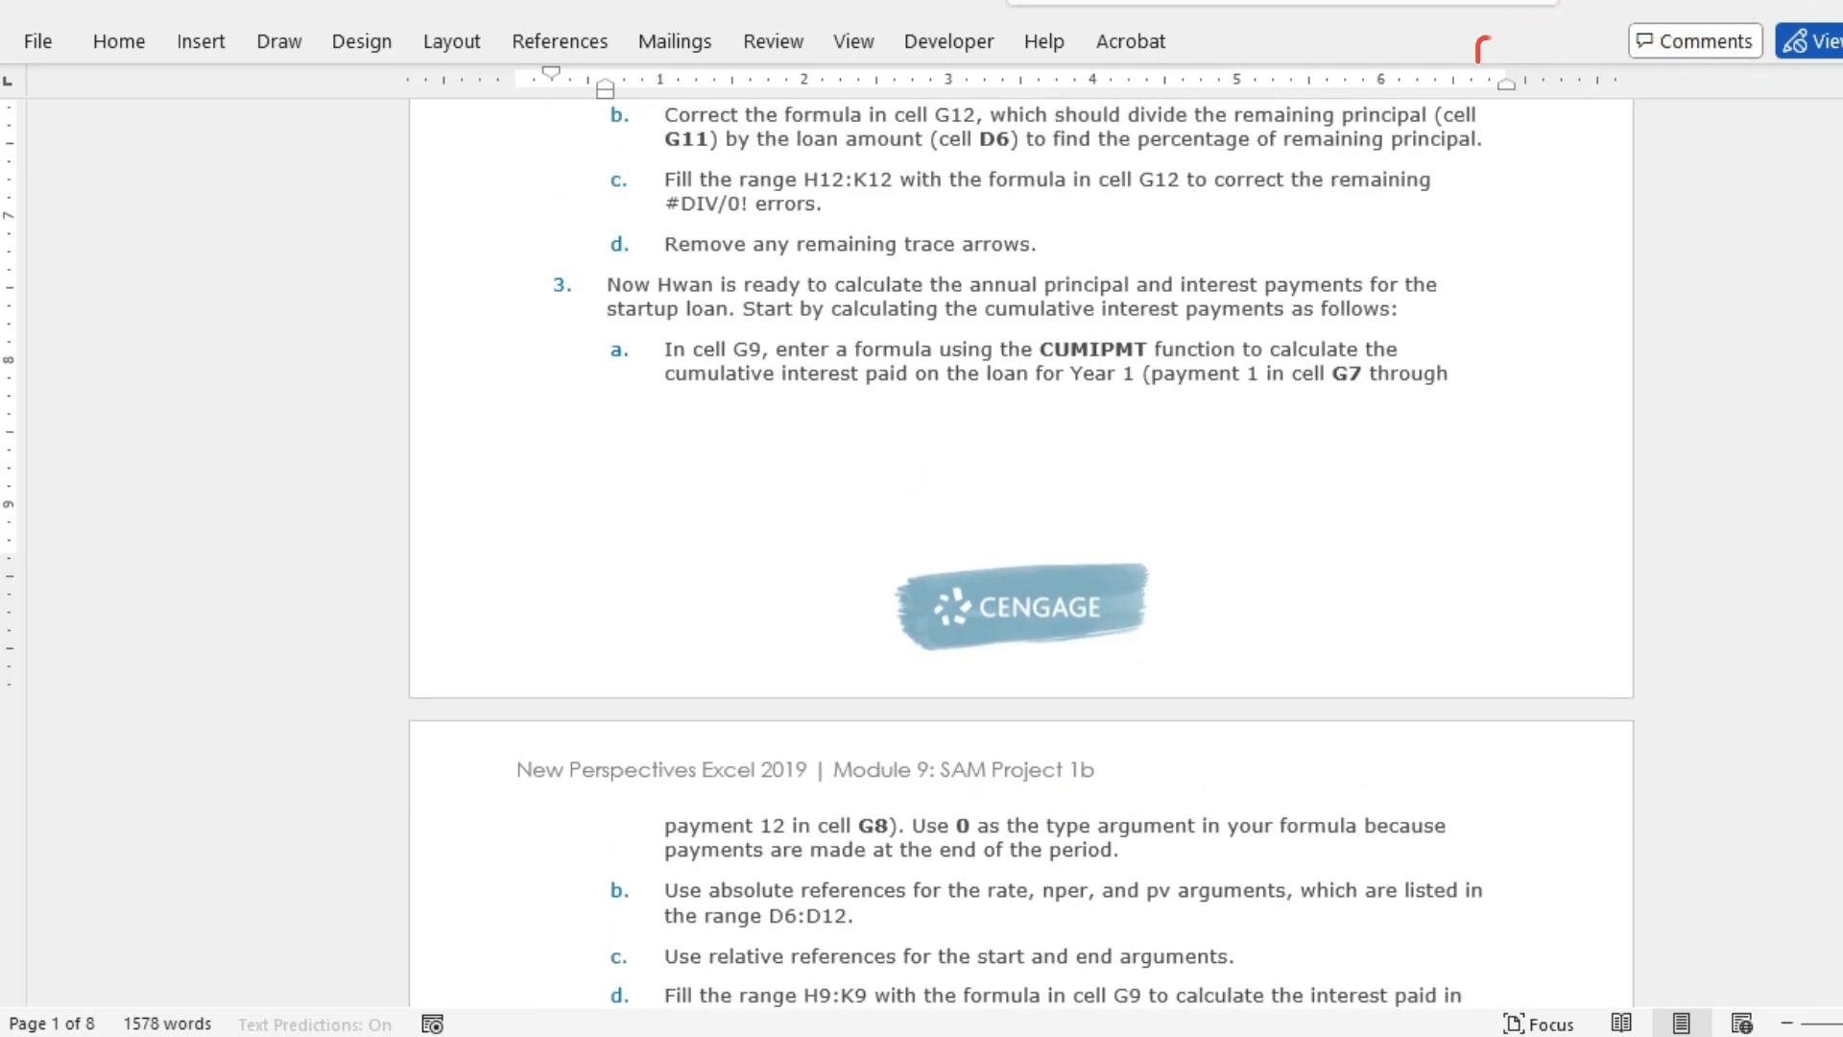
drag(607, 284, 991, 983)
scroll(990, 982, down, 2)
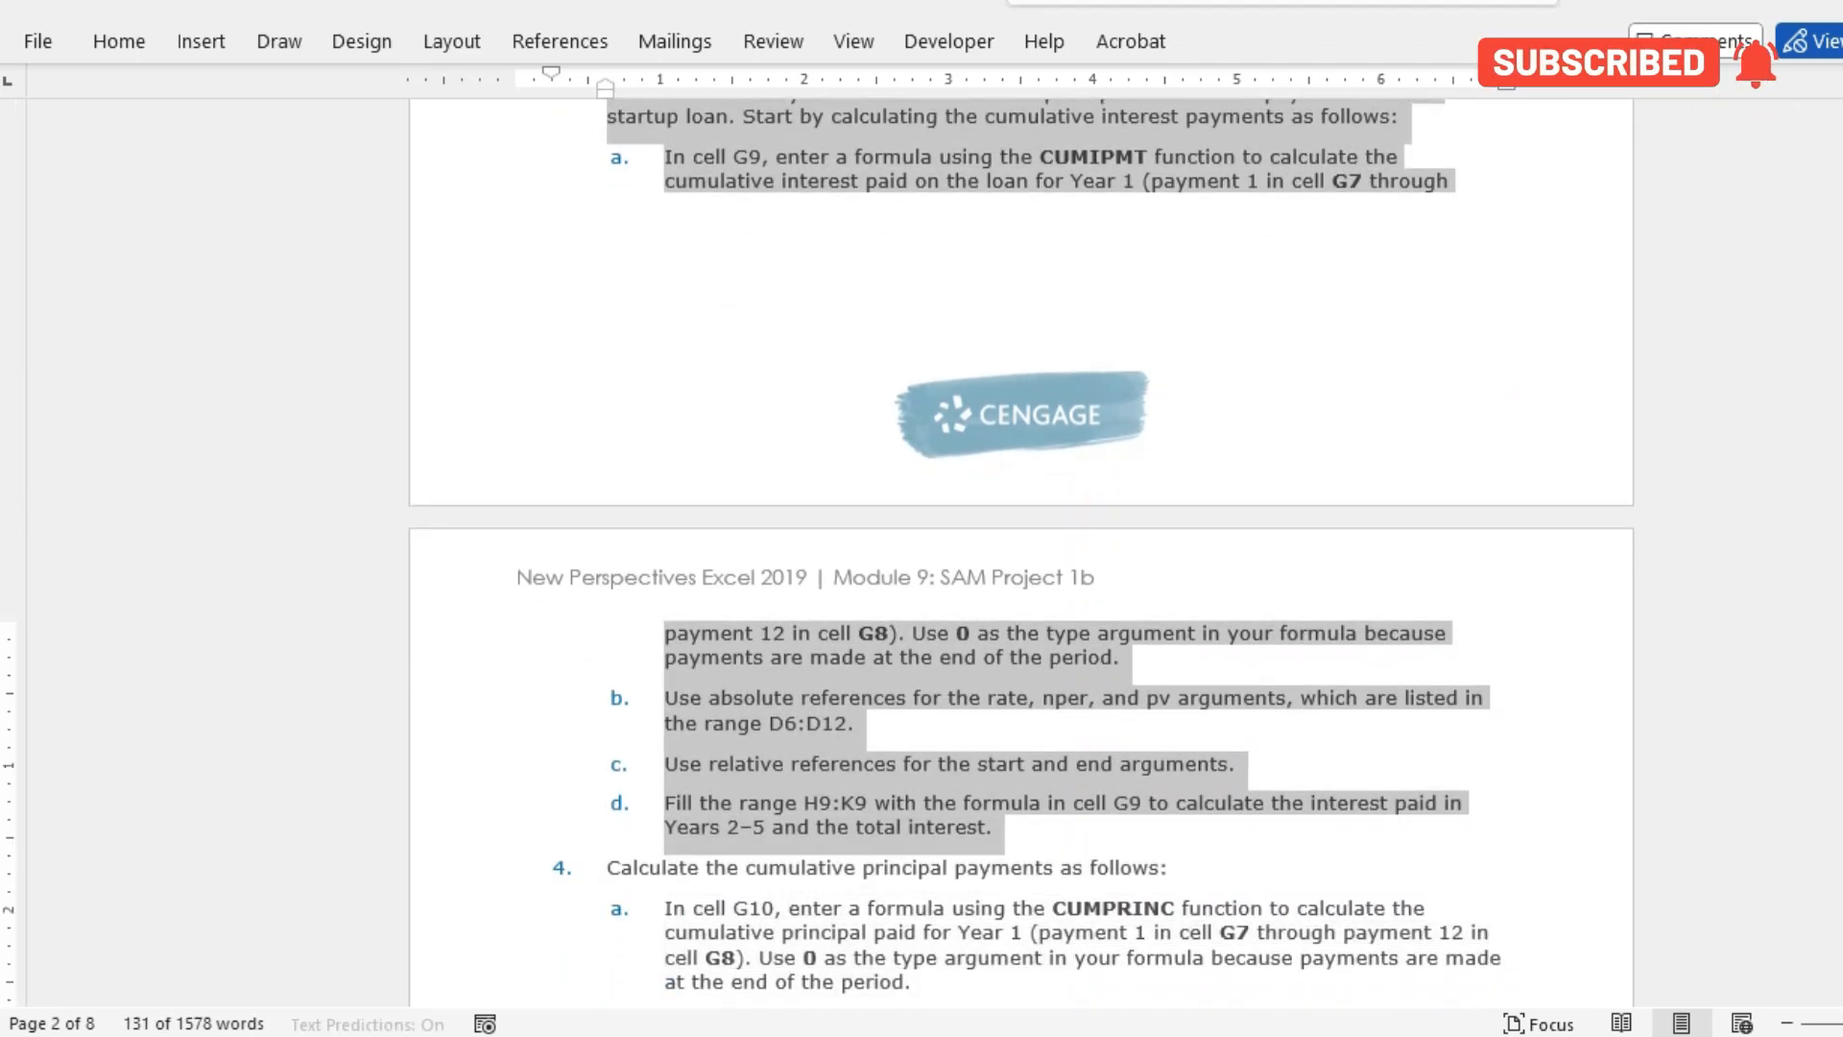
key(alt+Tab)
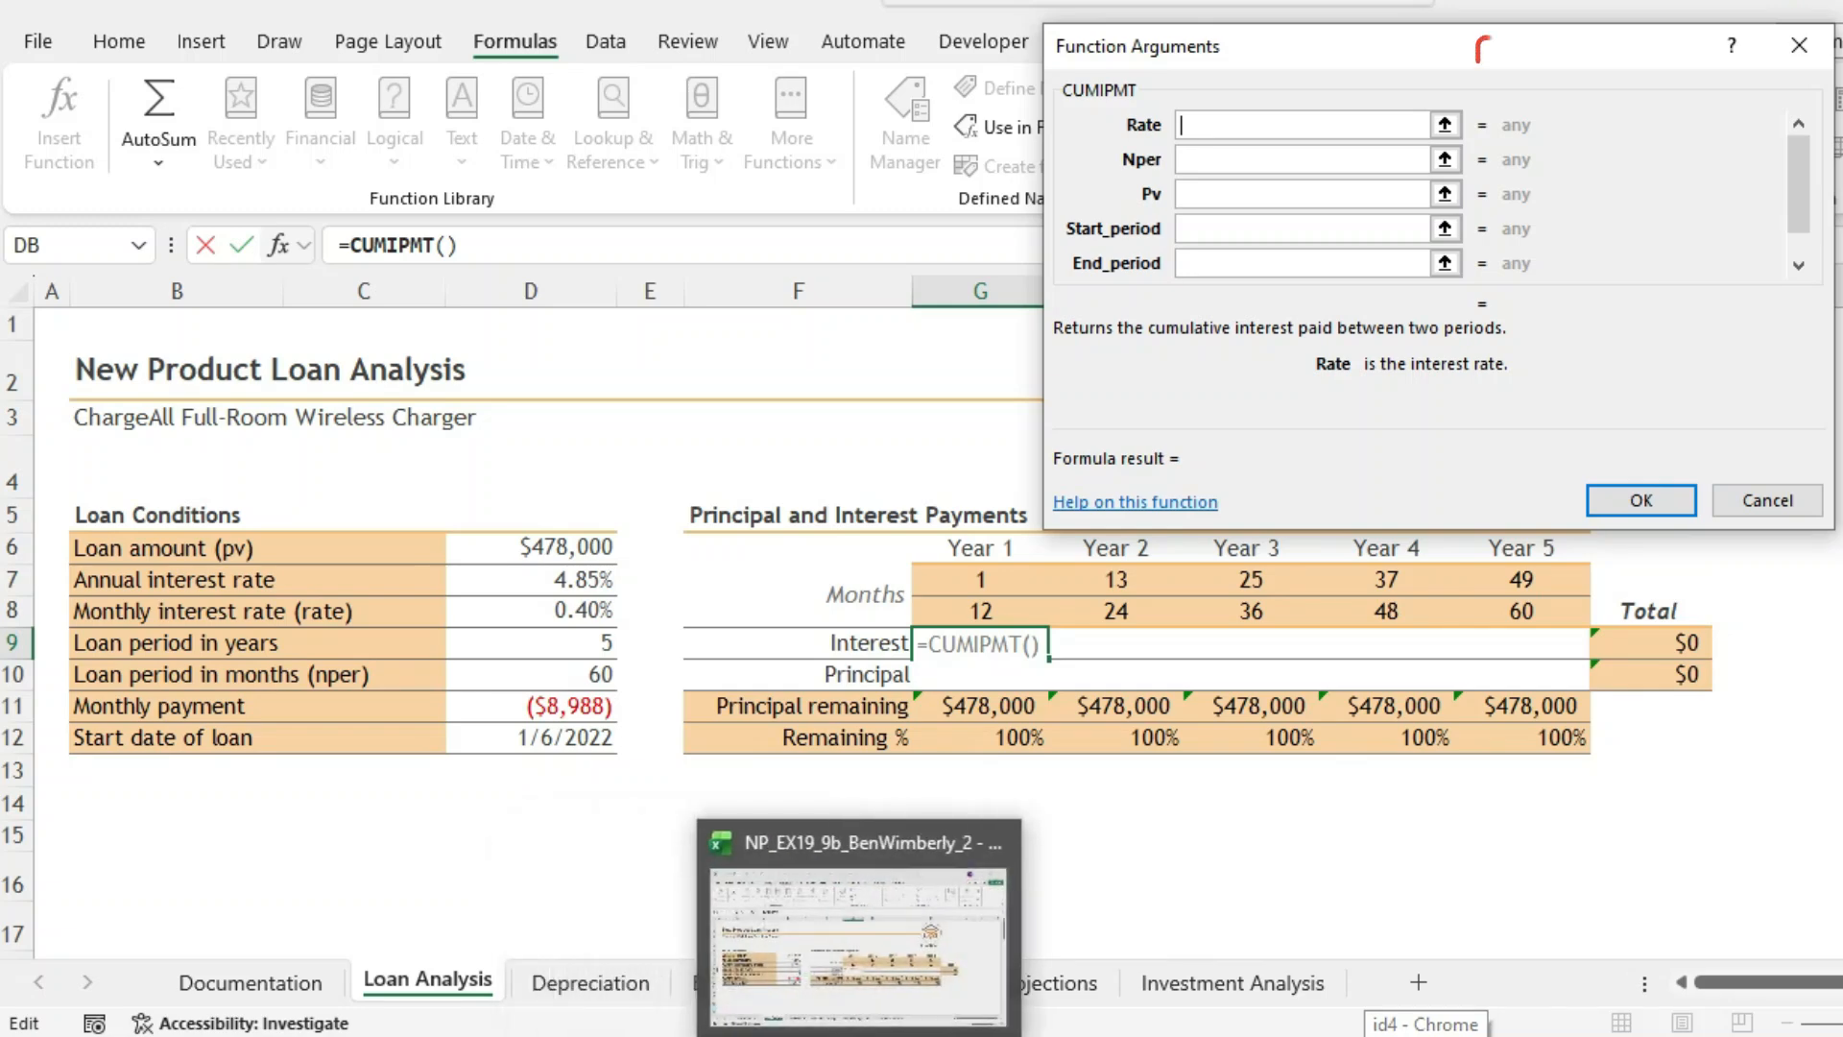
key(alt+Tab)
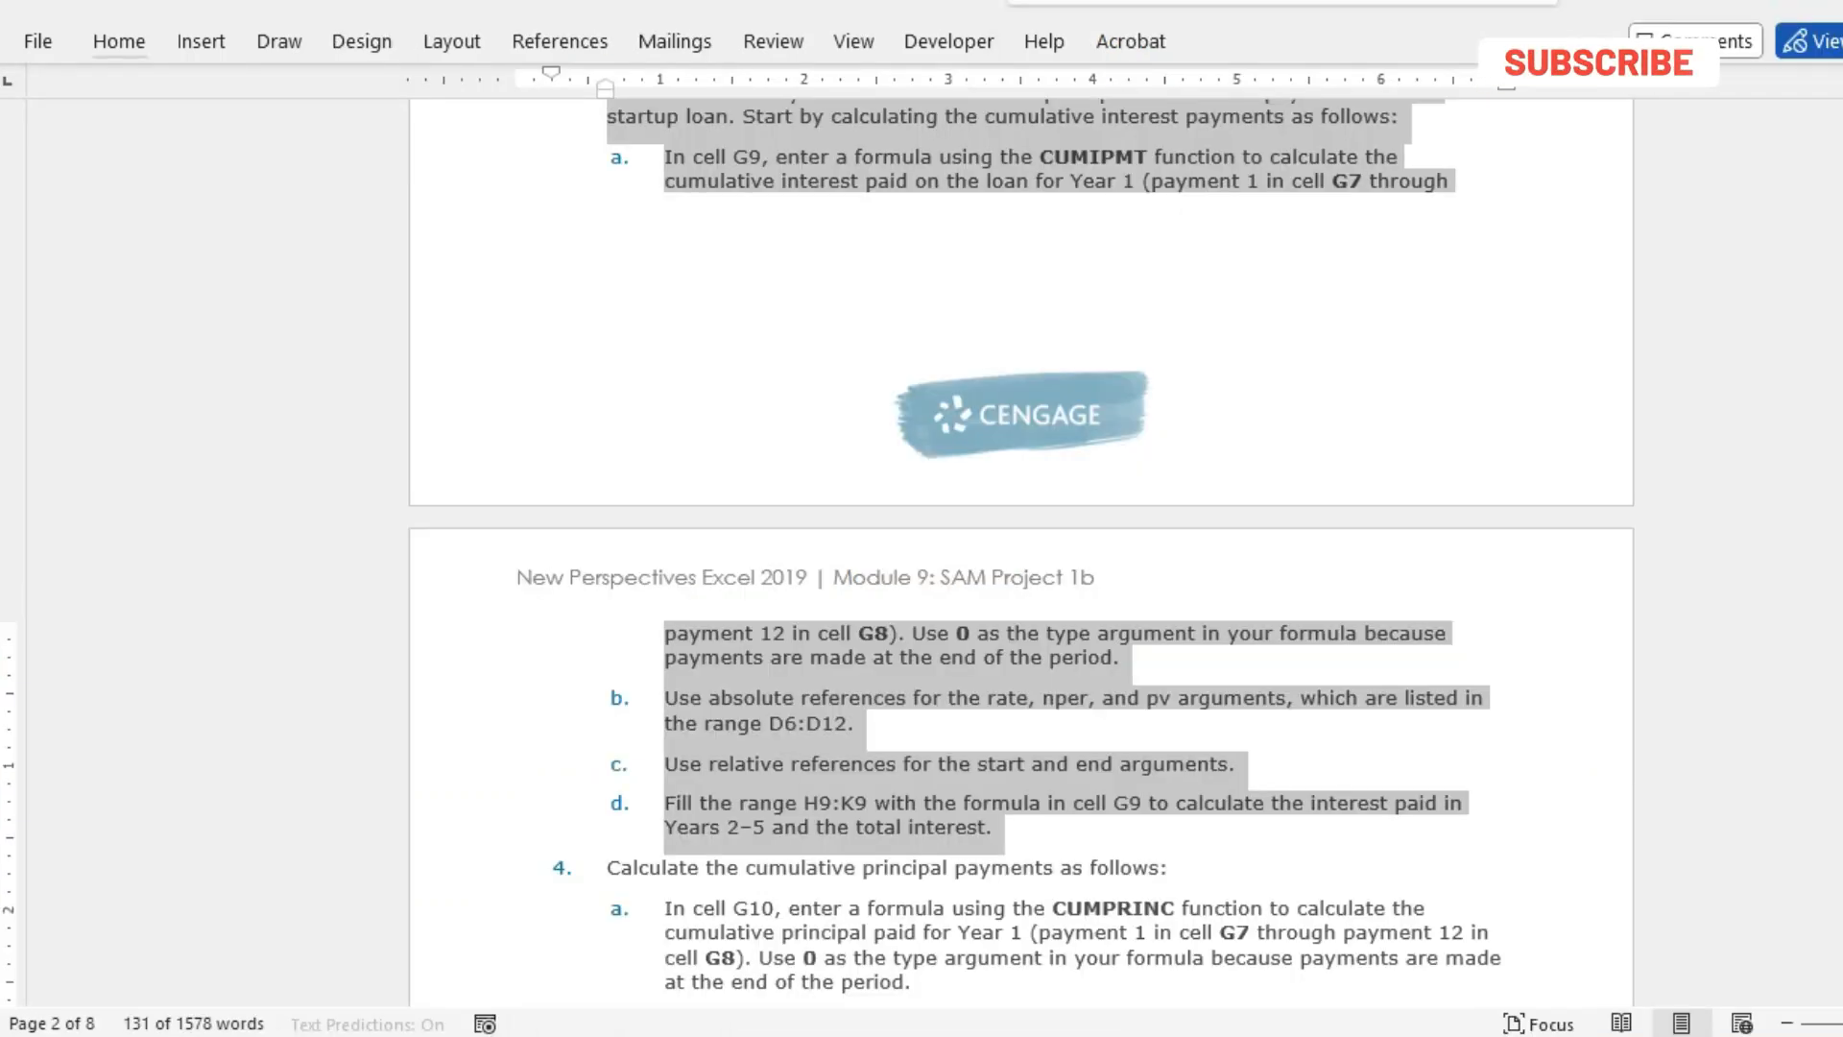
click(693, 156)
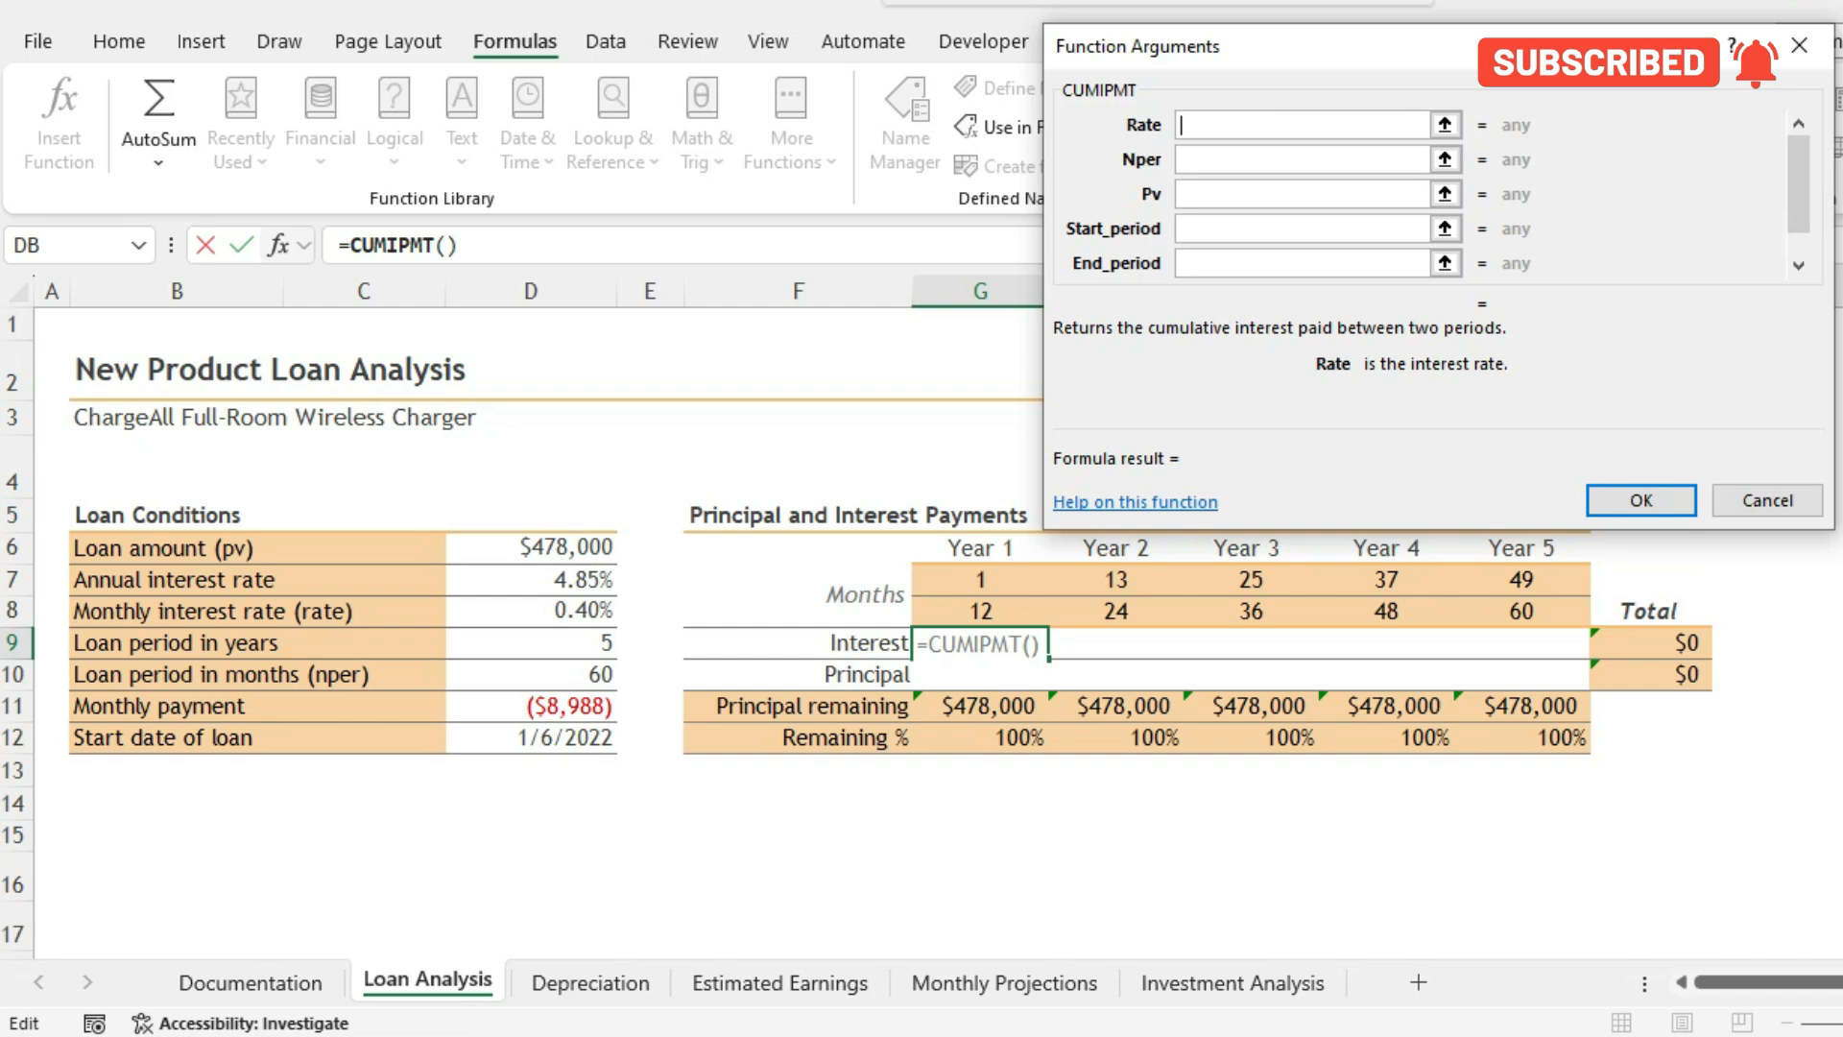
- Set the CUMIPMT arguments in Excel to Rate $D$8, Nper $D$10 and Pv D6
click(530, 611)
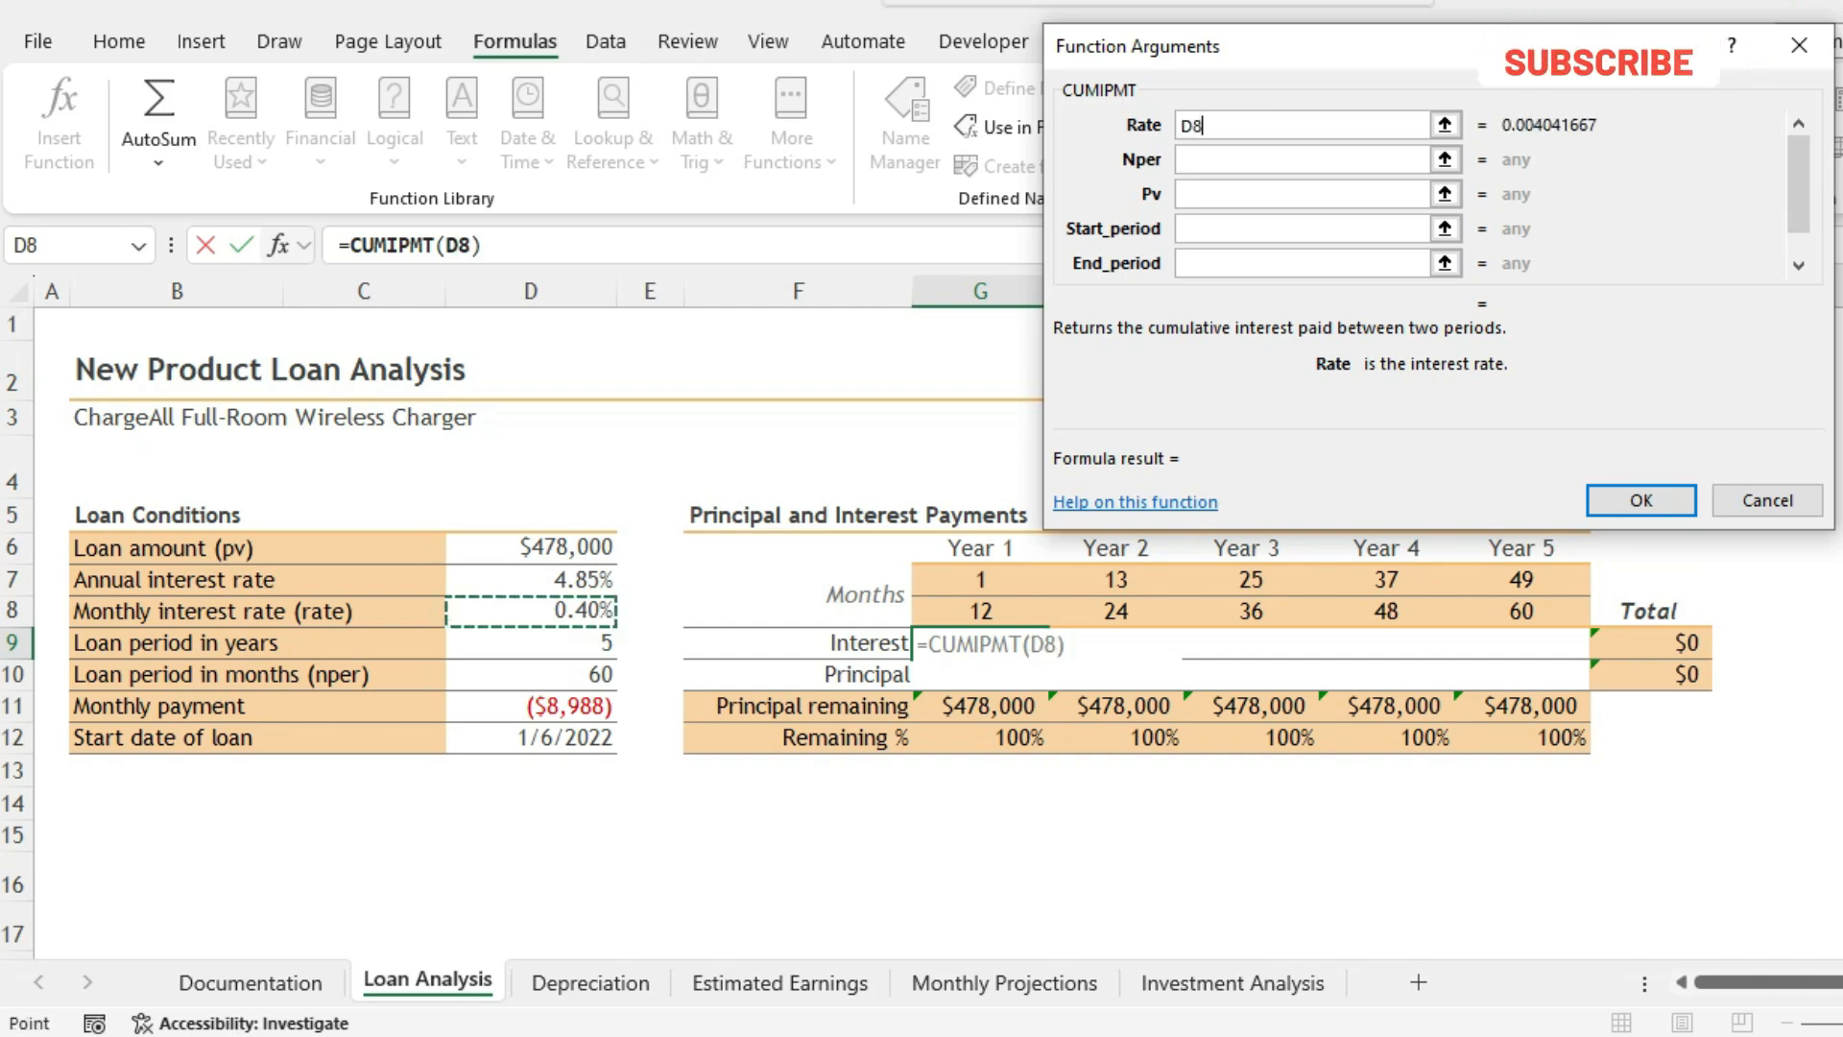
key(F4)
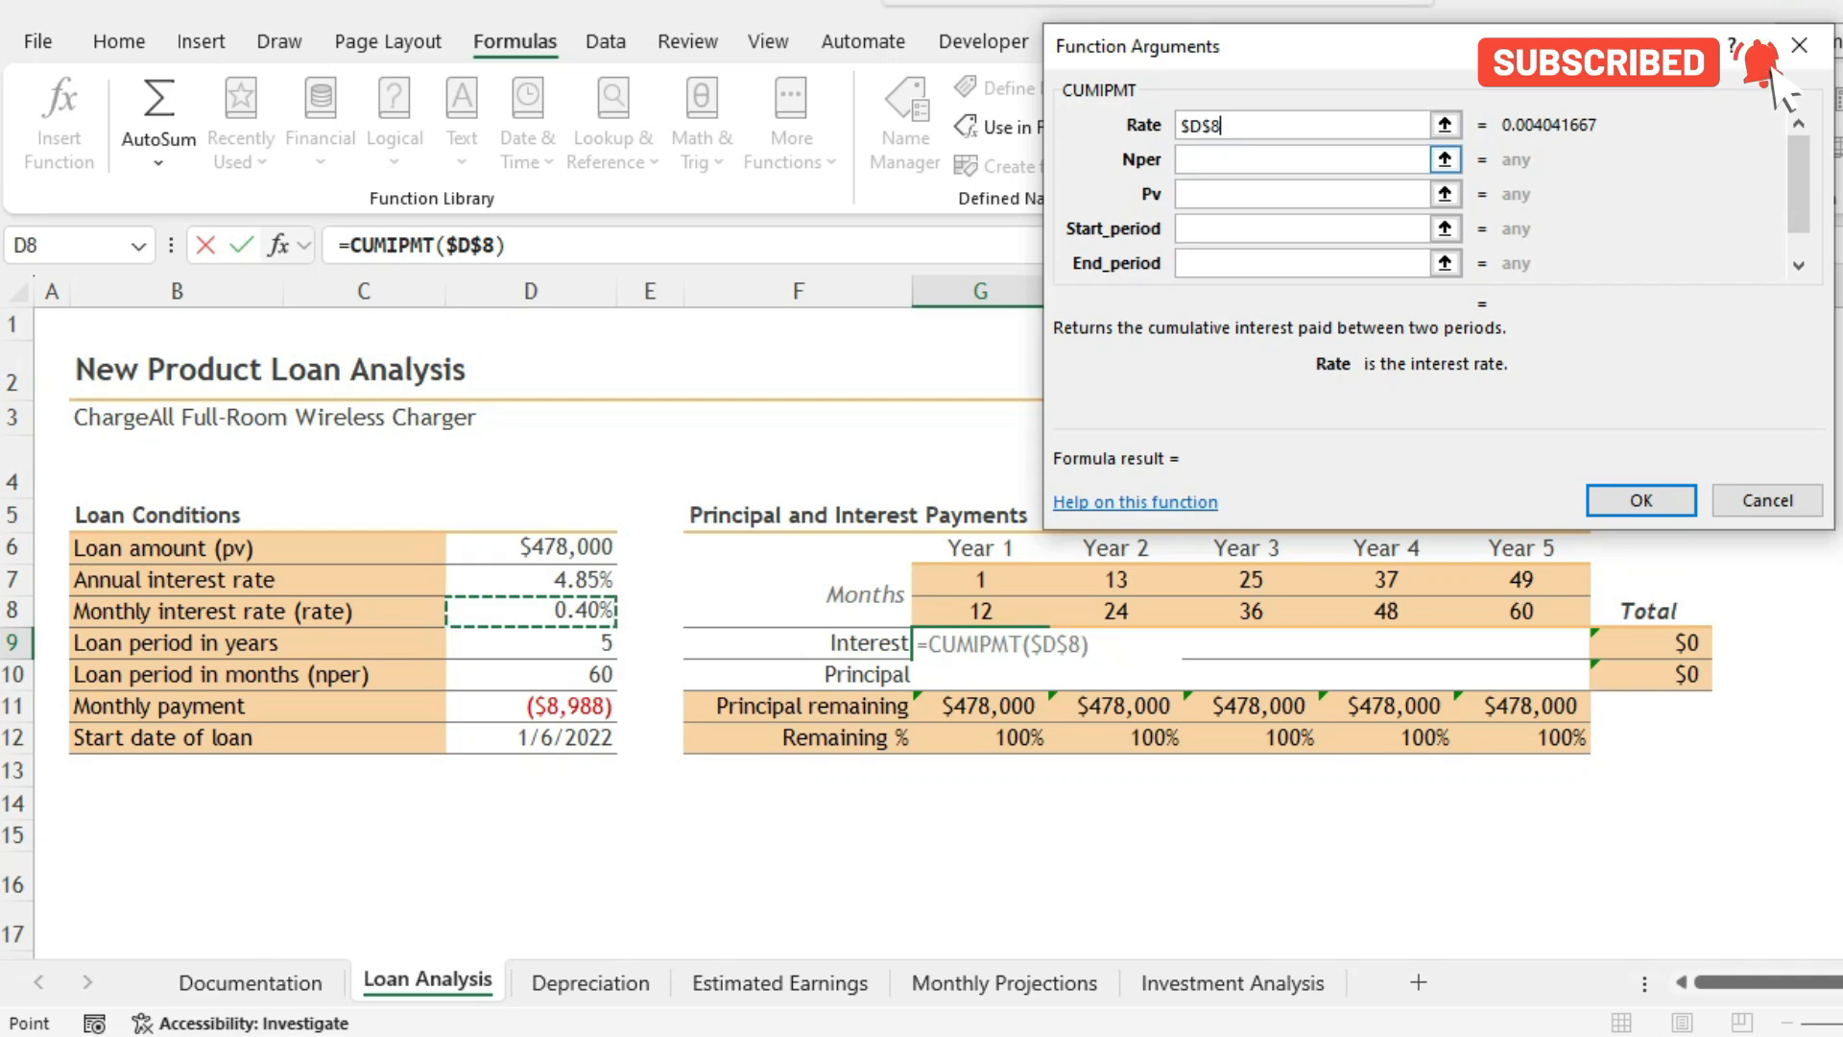
key(Tab)
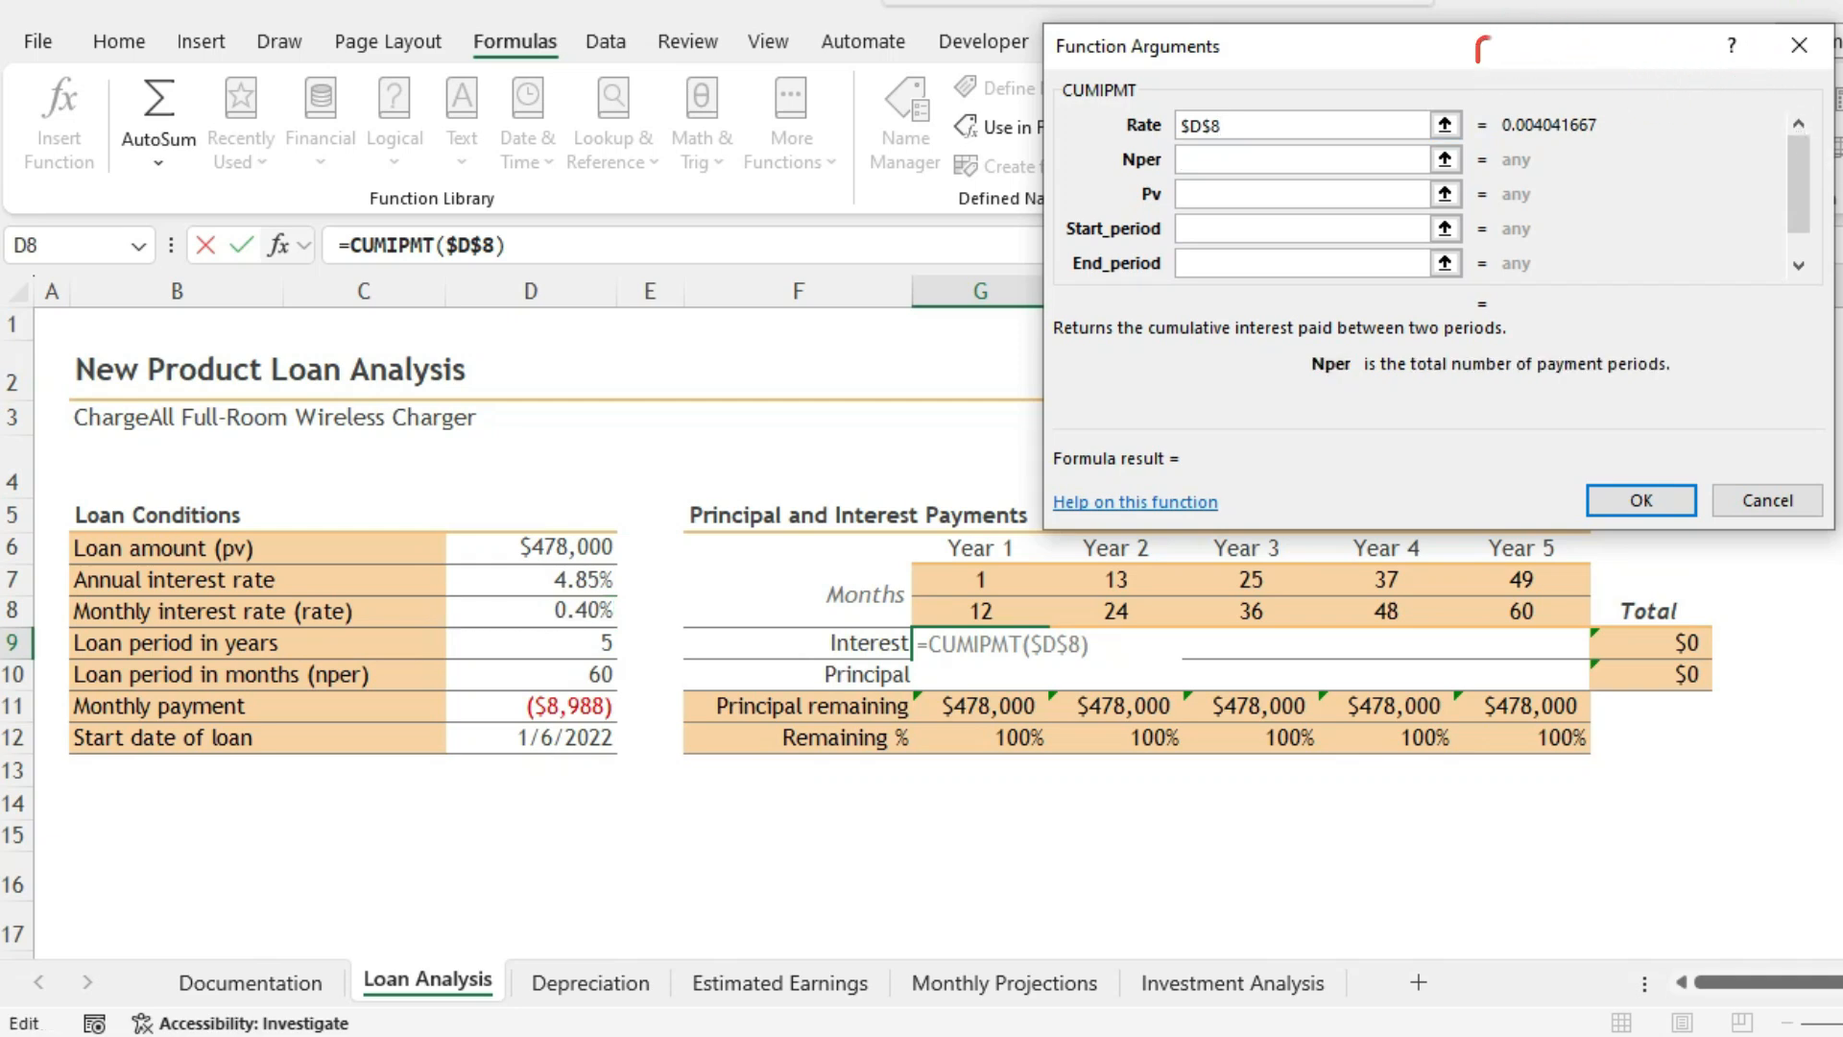
click(531, 675)
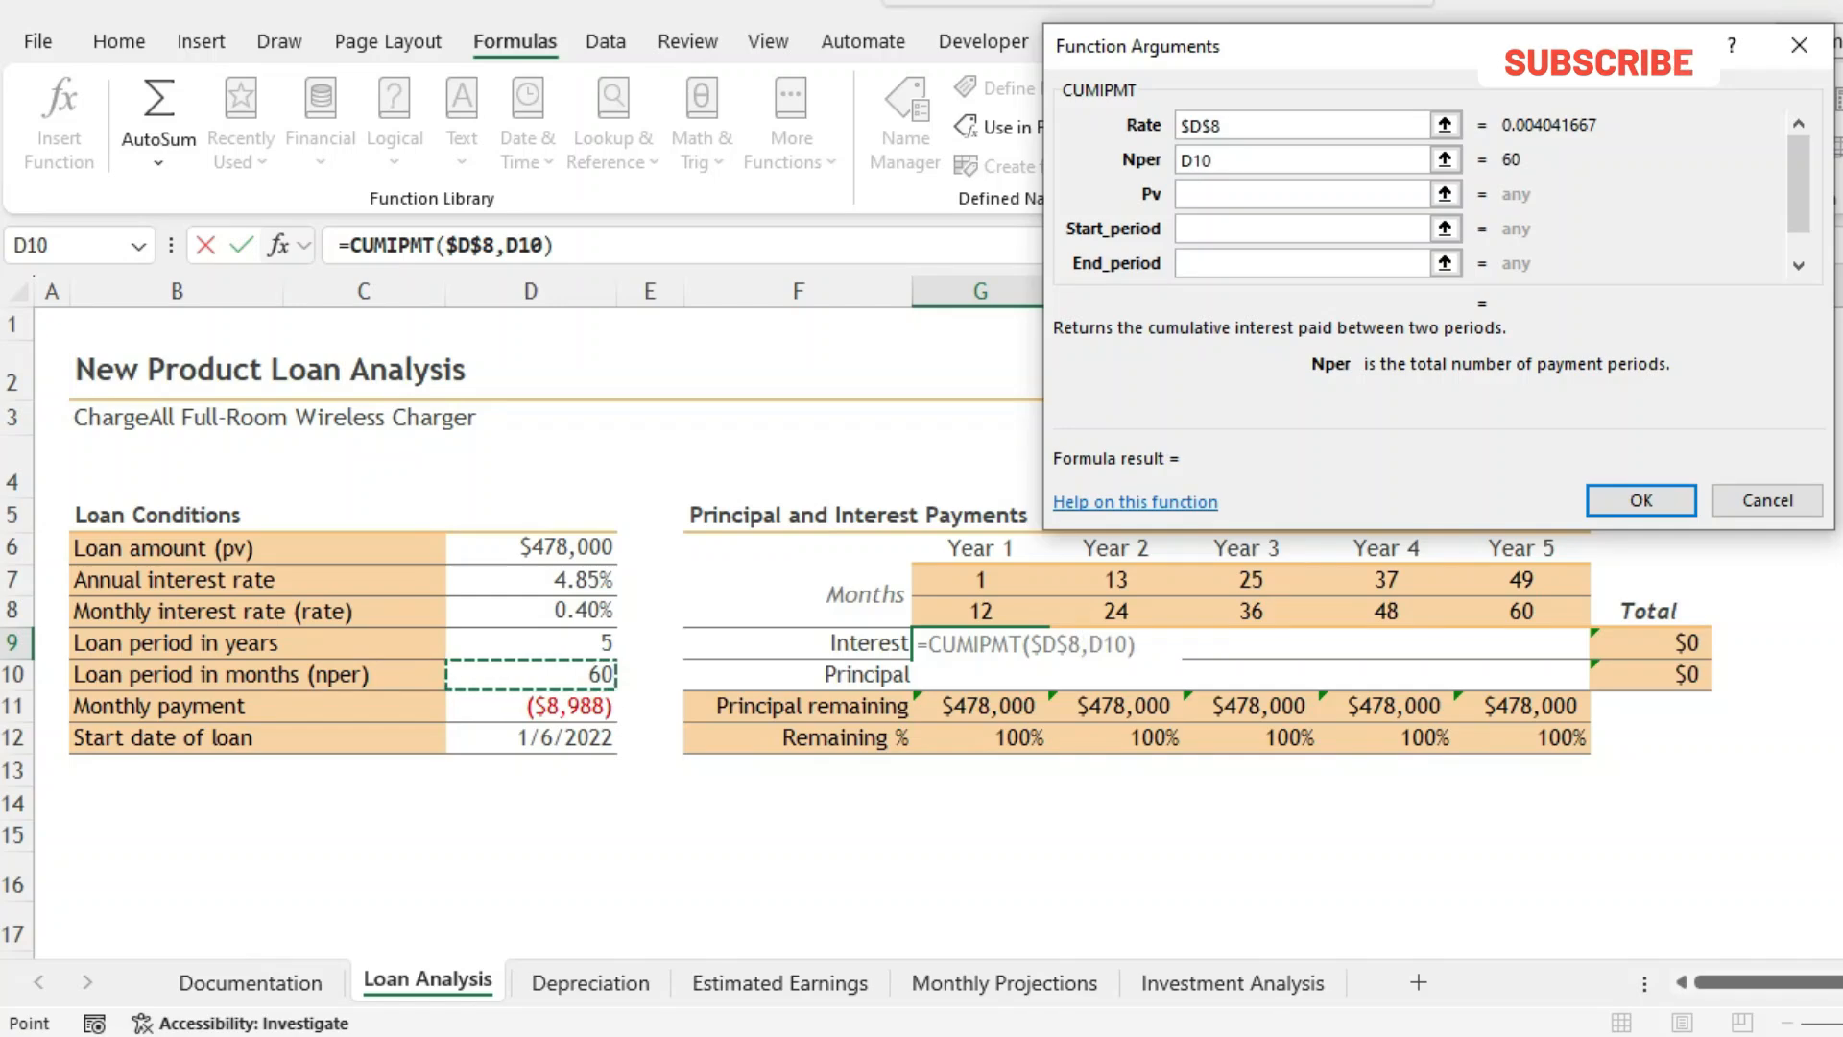
key(F4)
key(Tab)
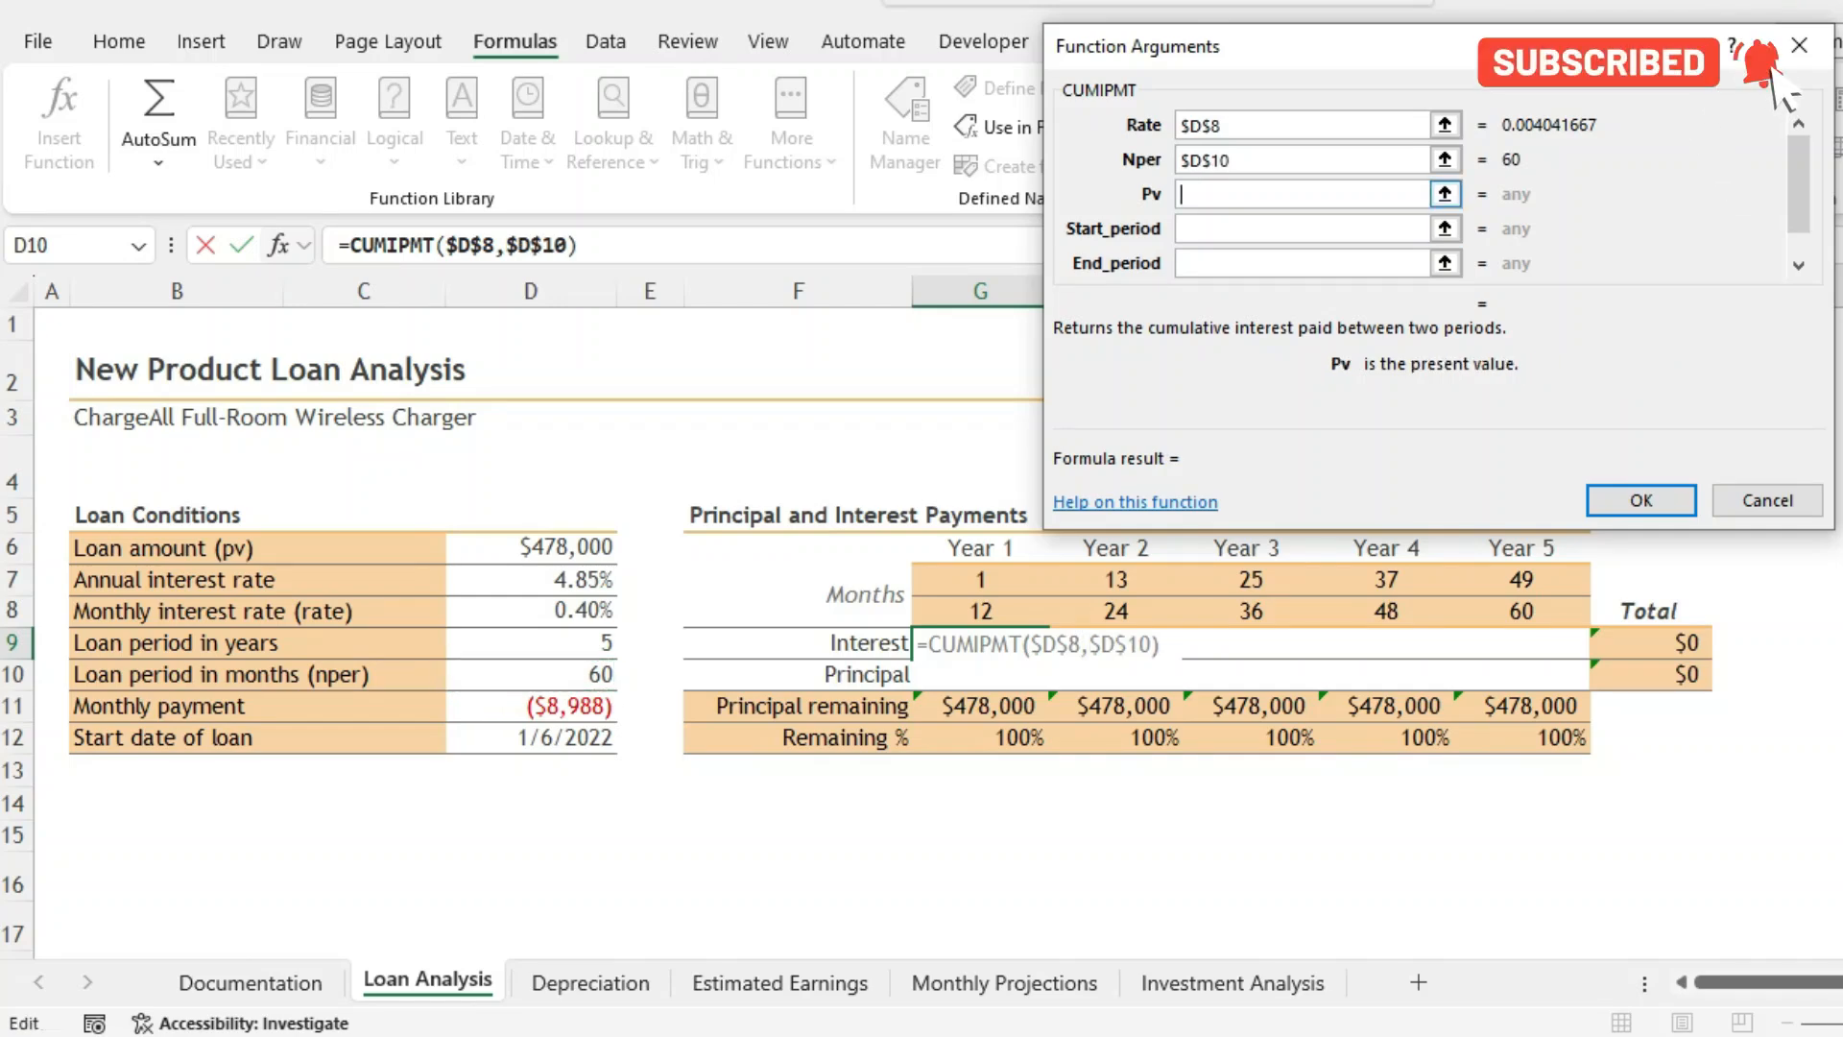
click(531, 548)
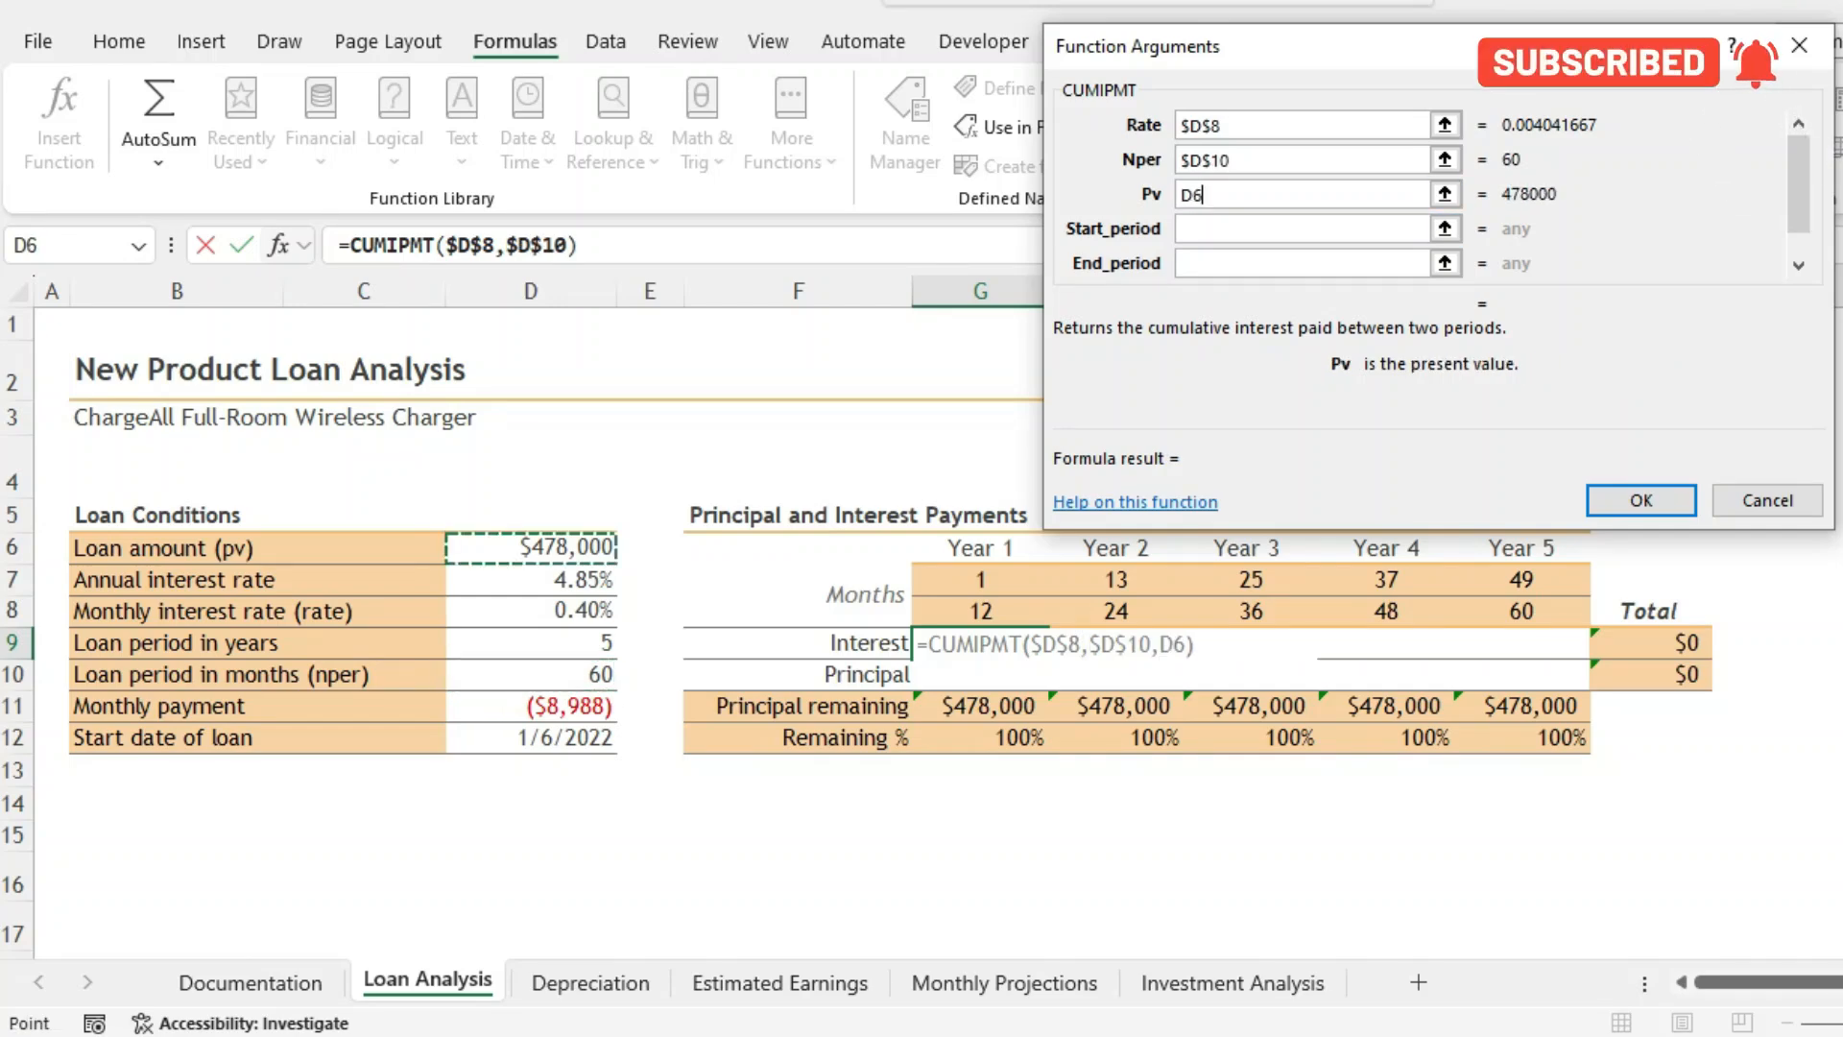
- Set the CUMIPMT Start_period to G7 and End_period to G8 as relative references
click(1444, 229)
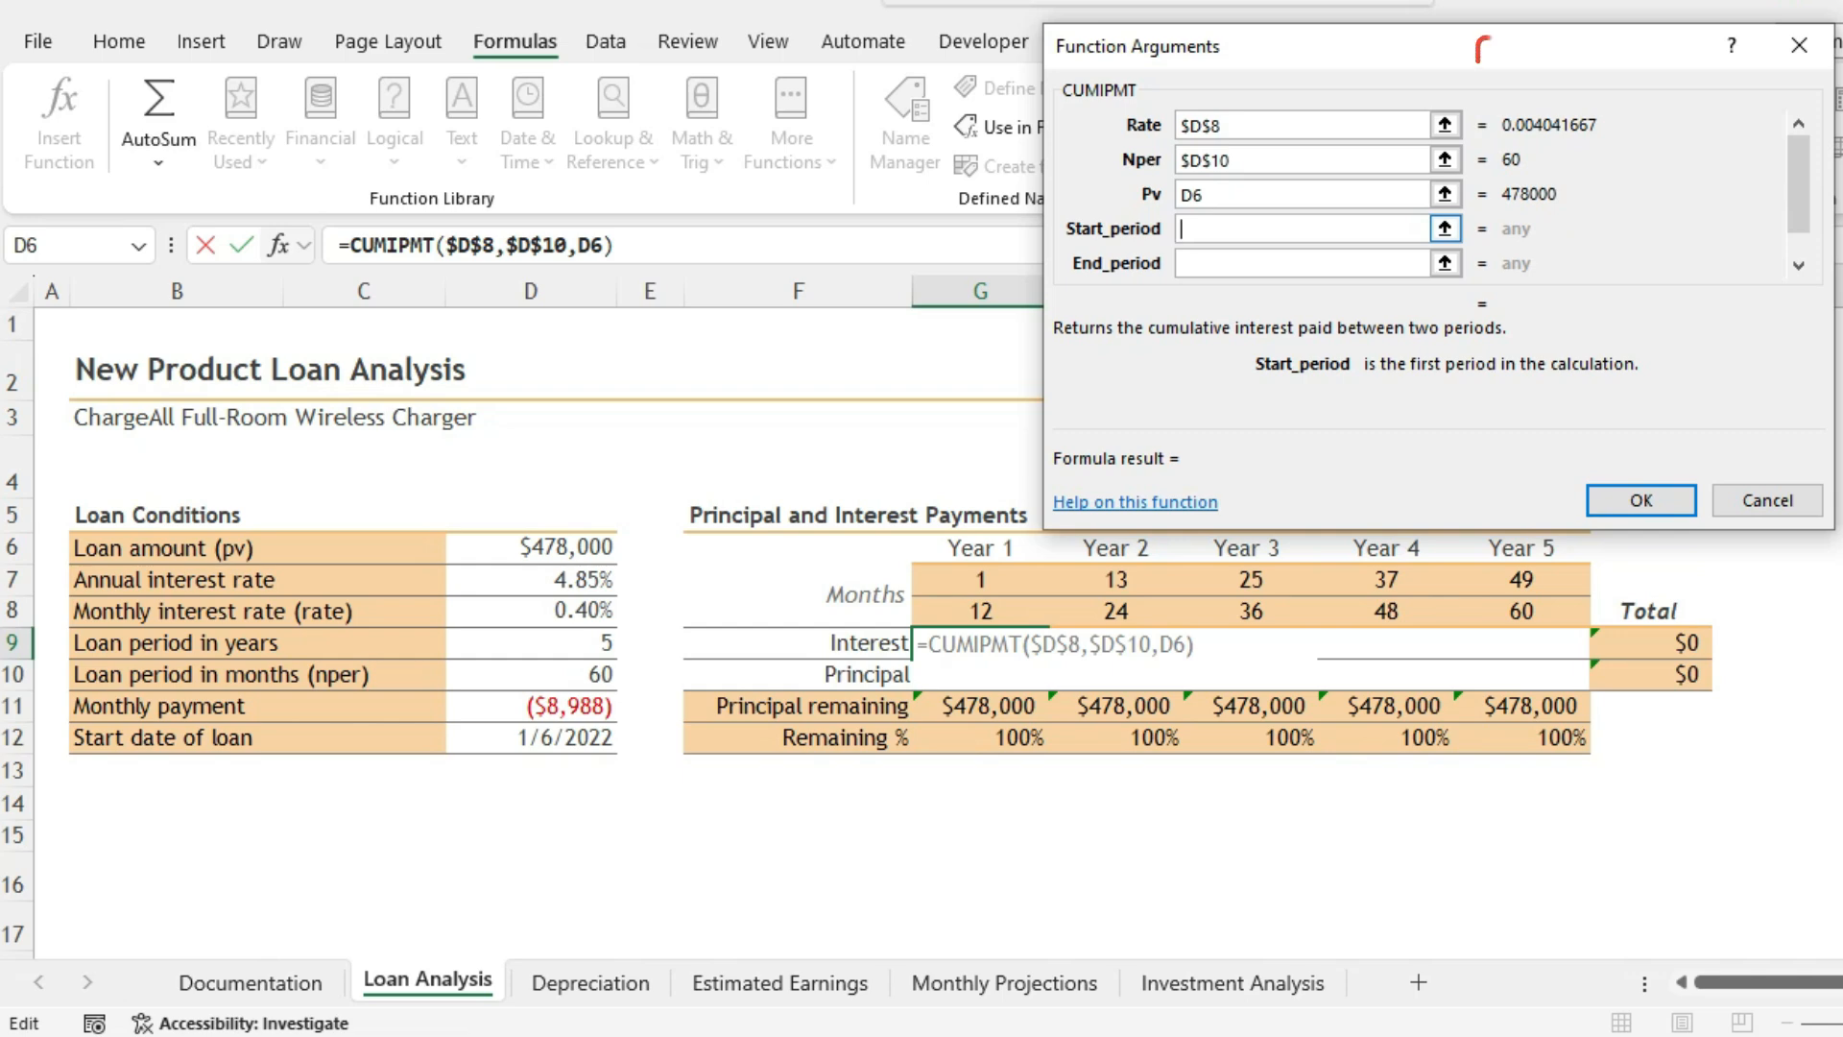
click(980, 580)
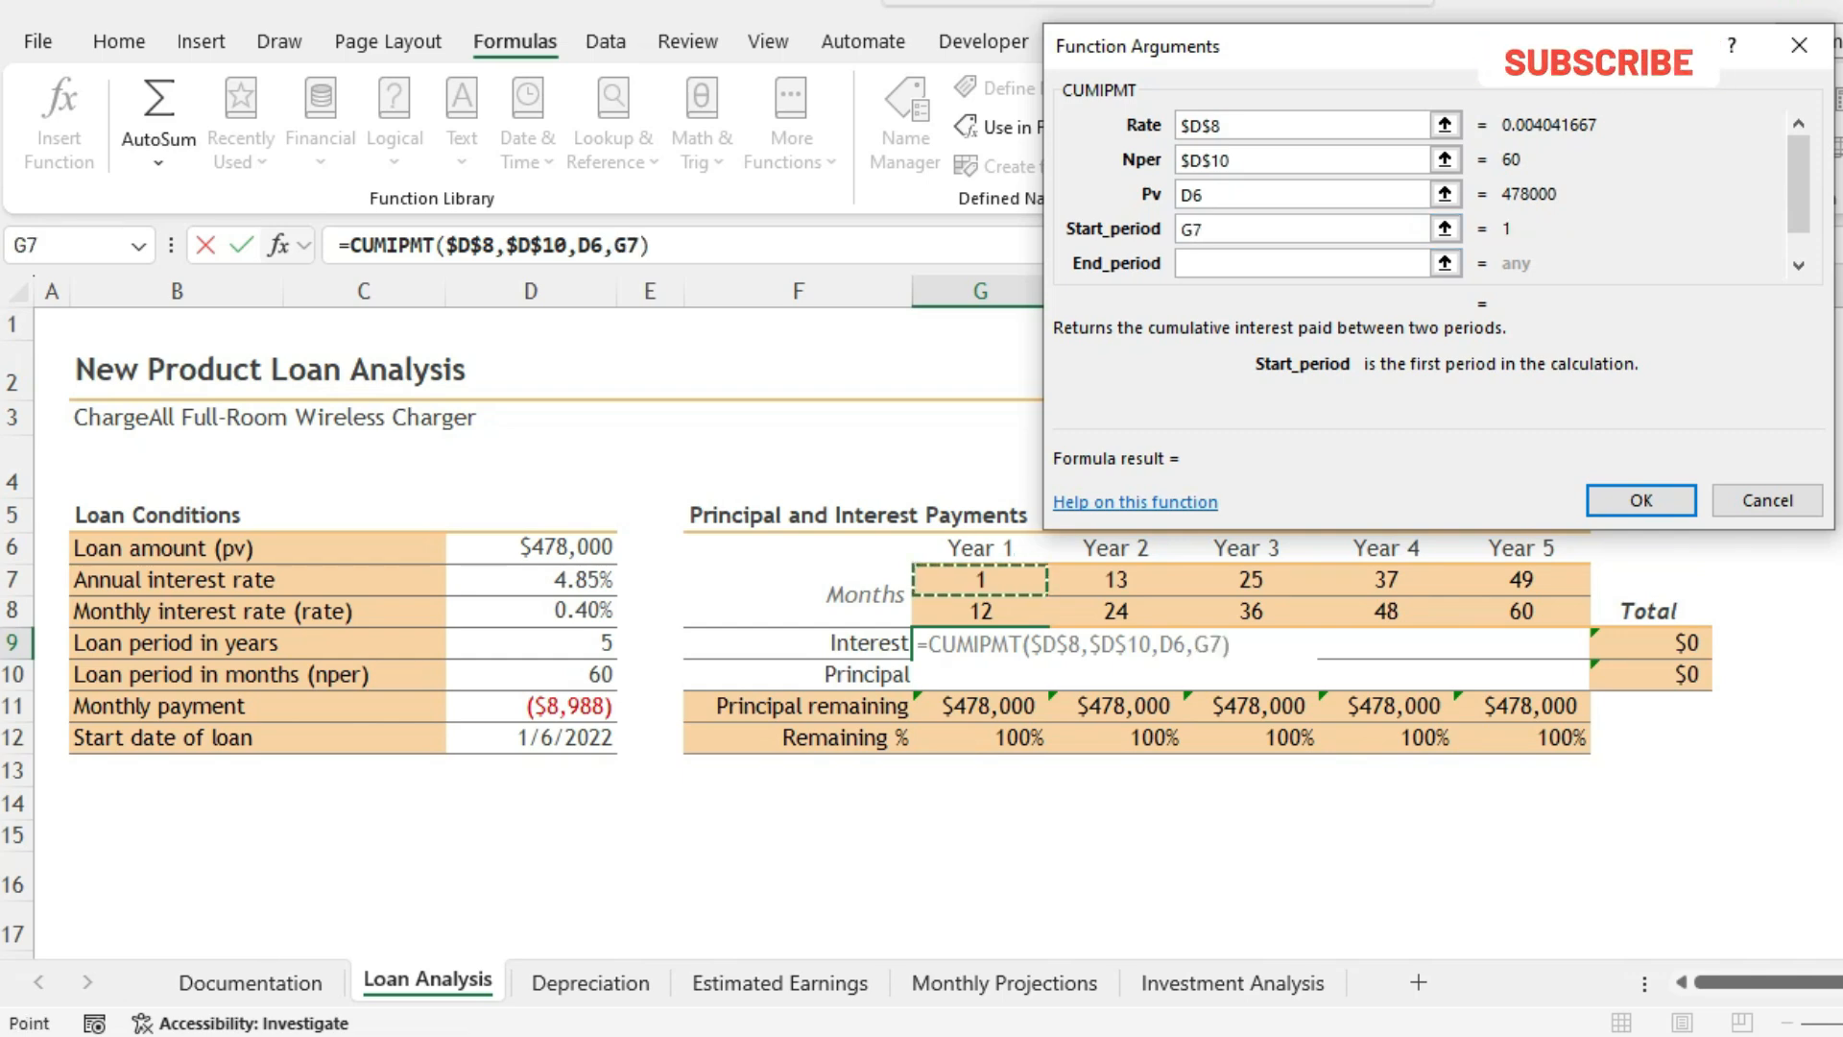
click(1302, 263)
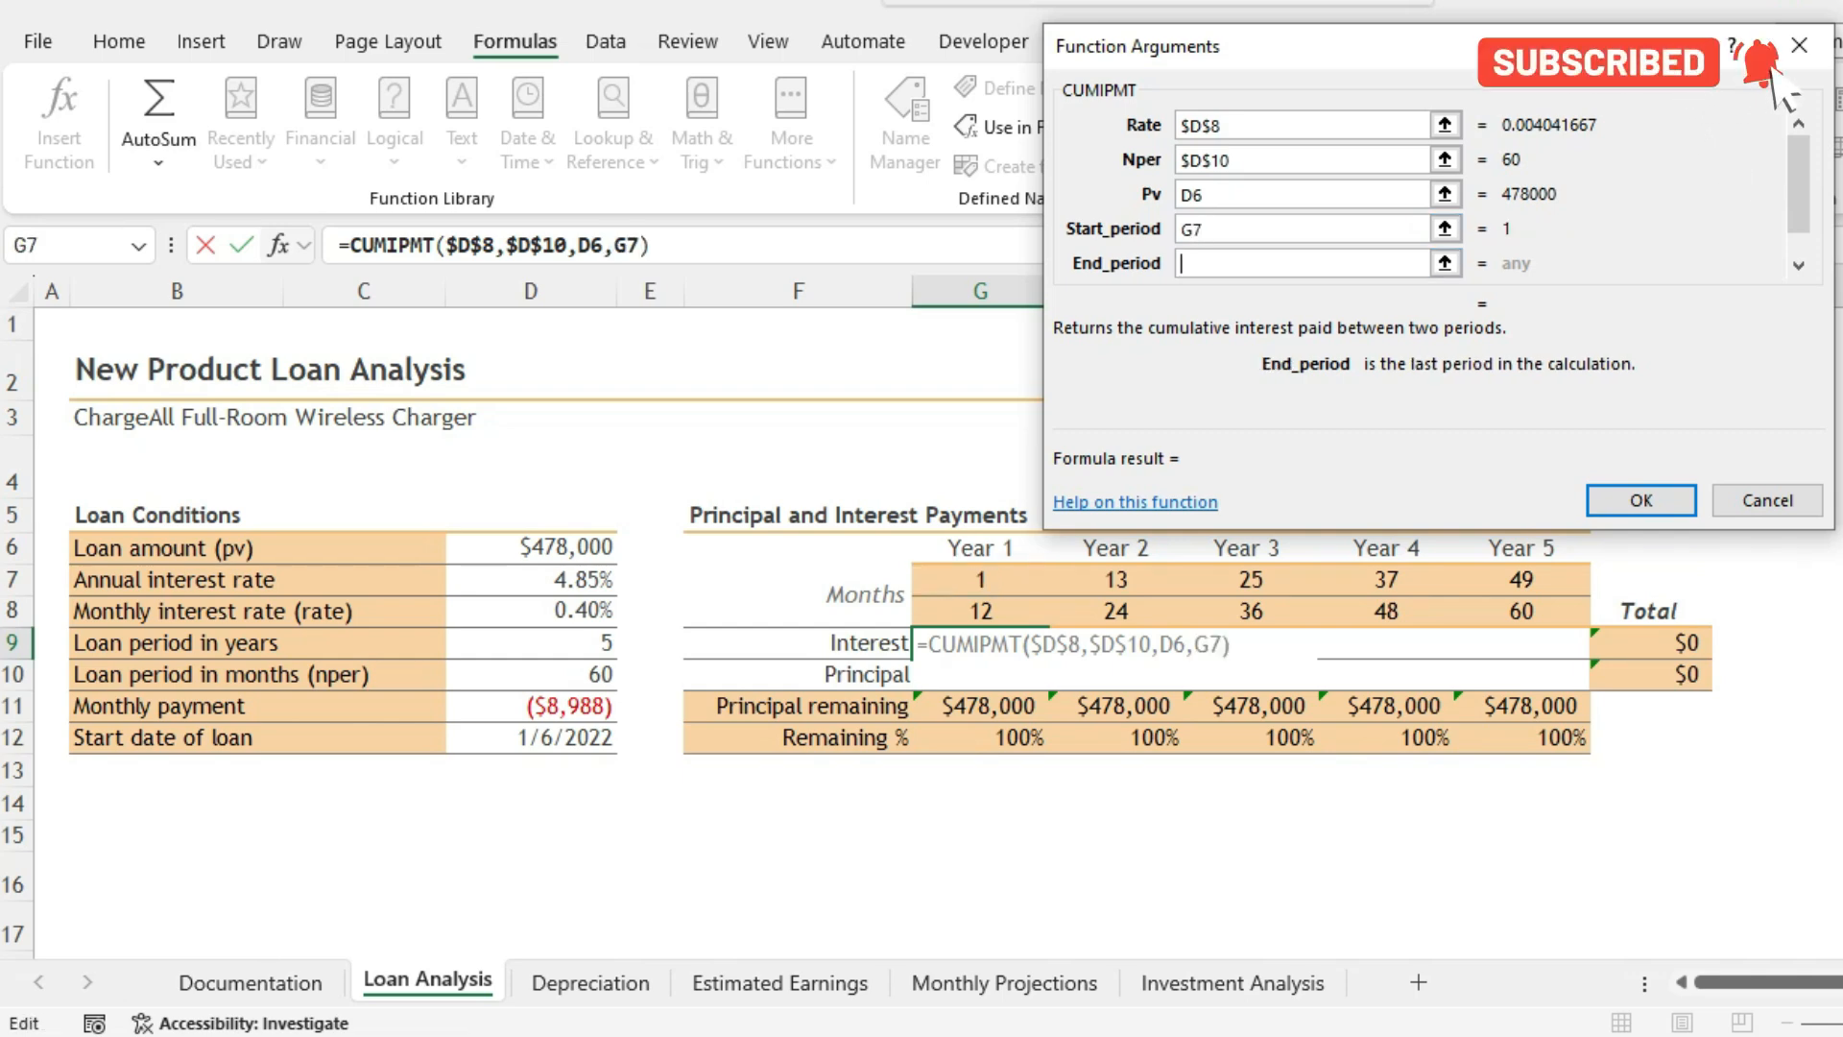
click(980, 611)
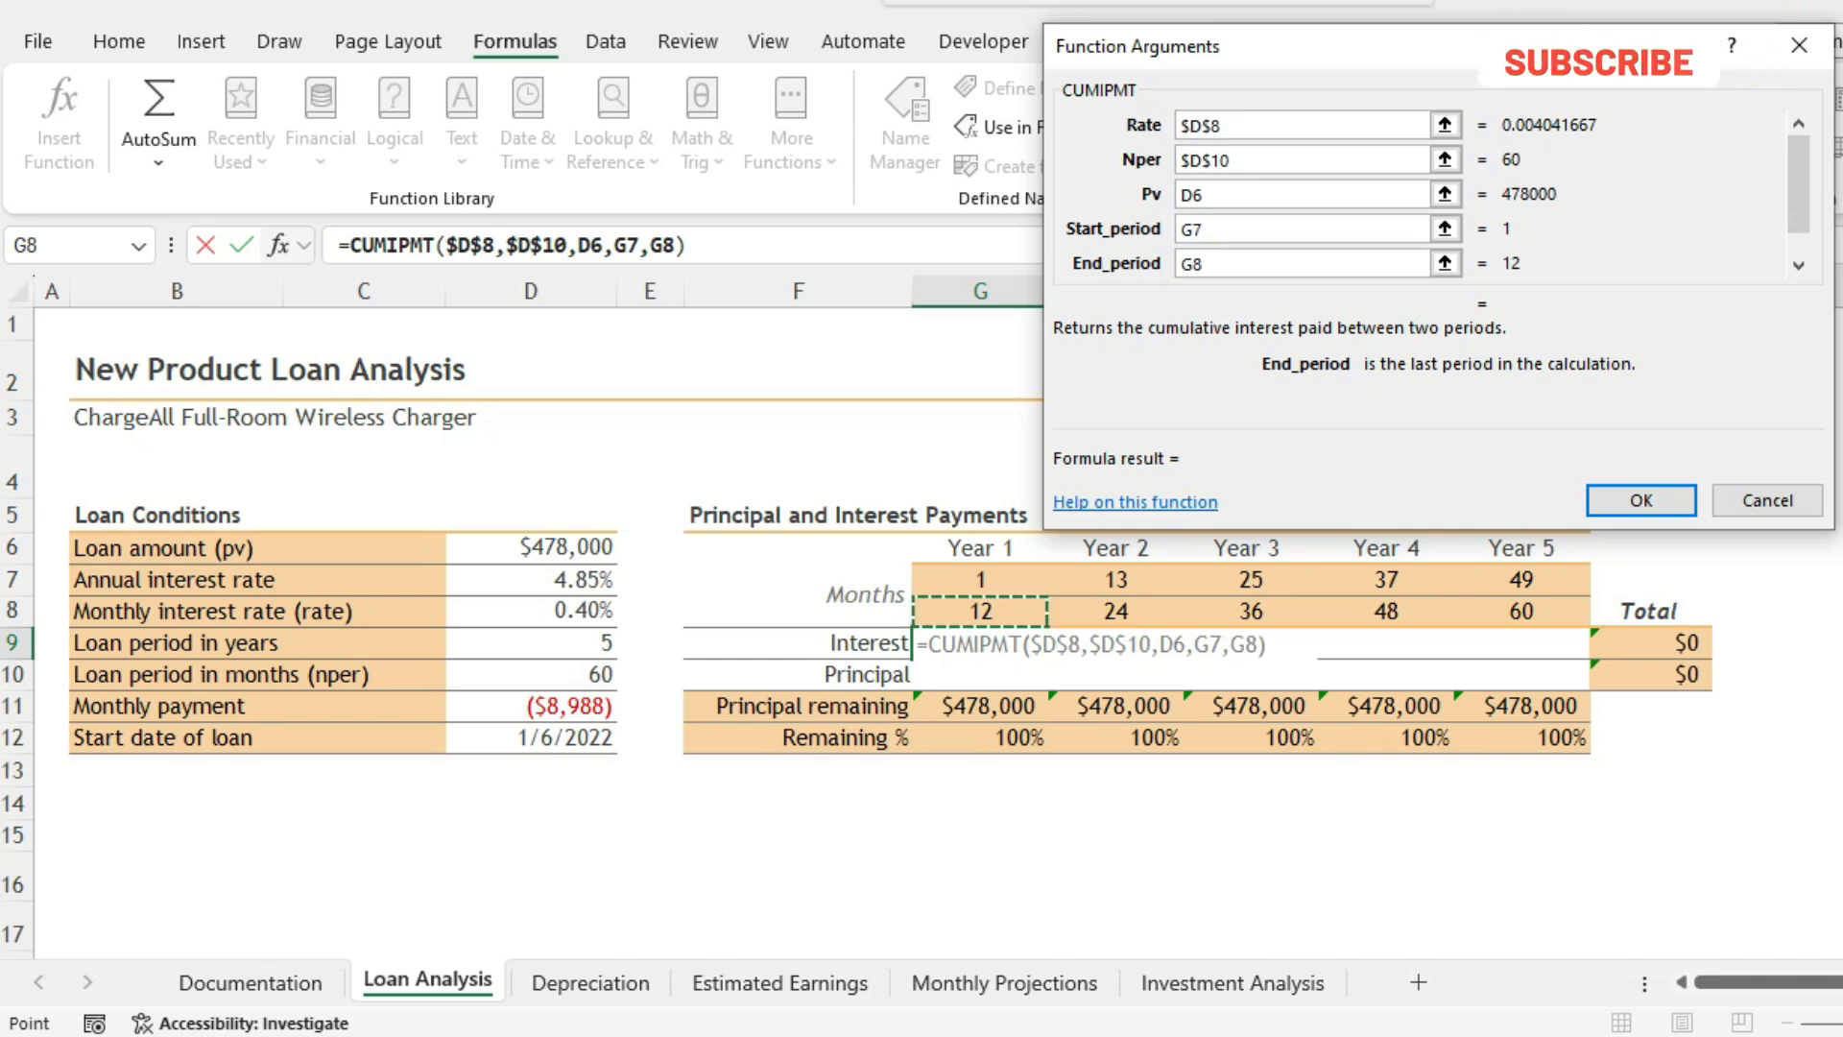
scroll(863, 624, down, 1)
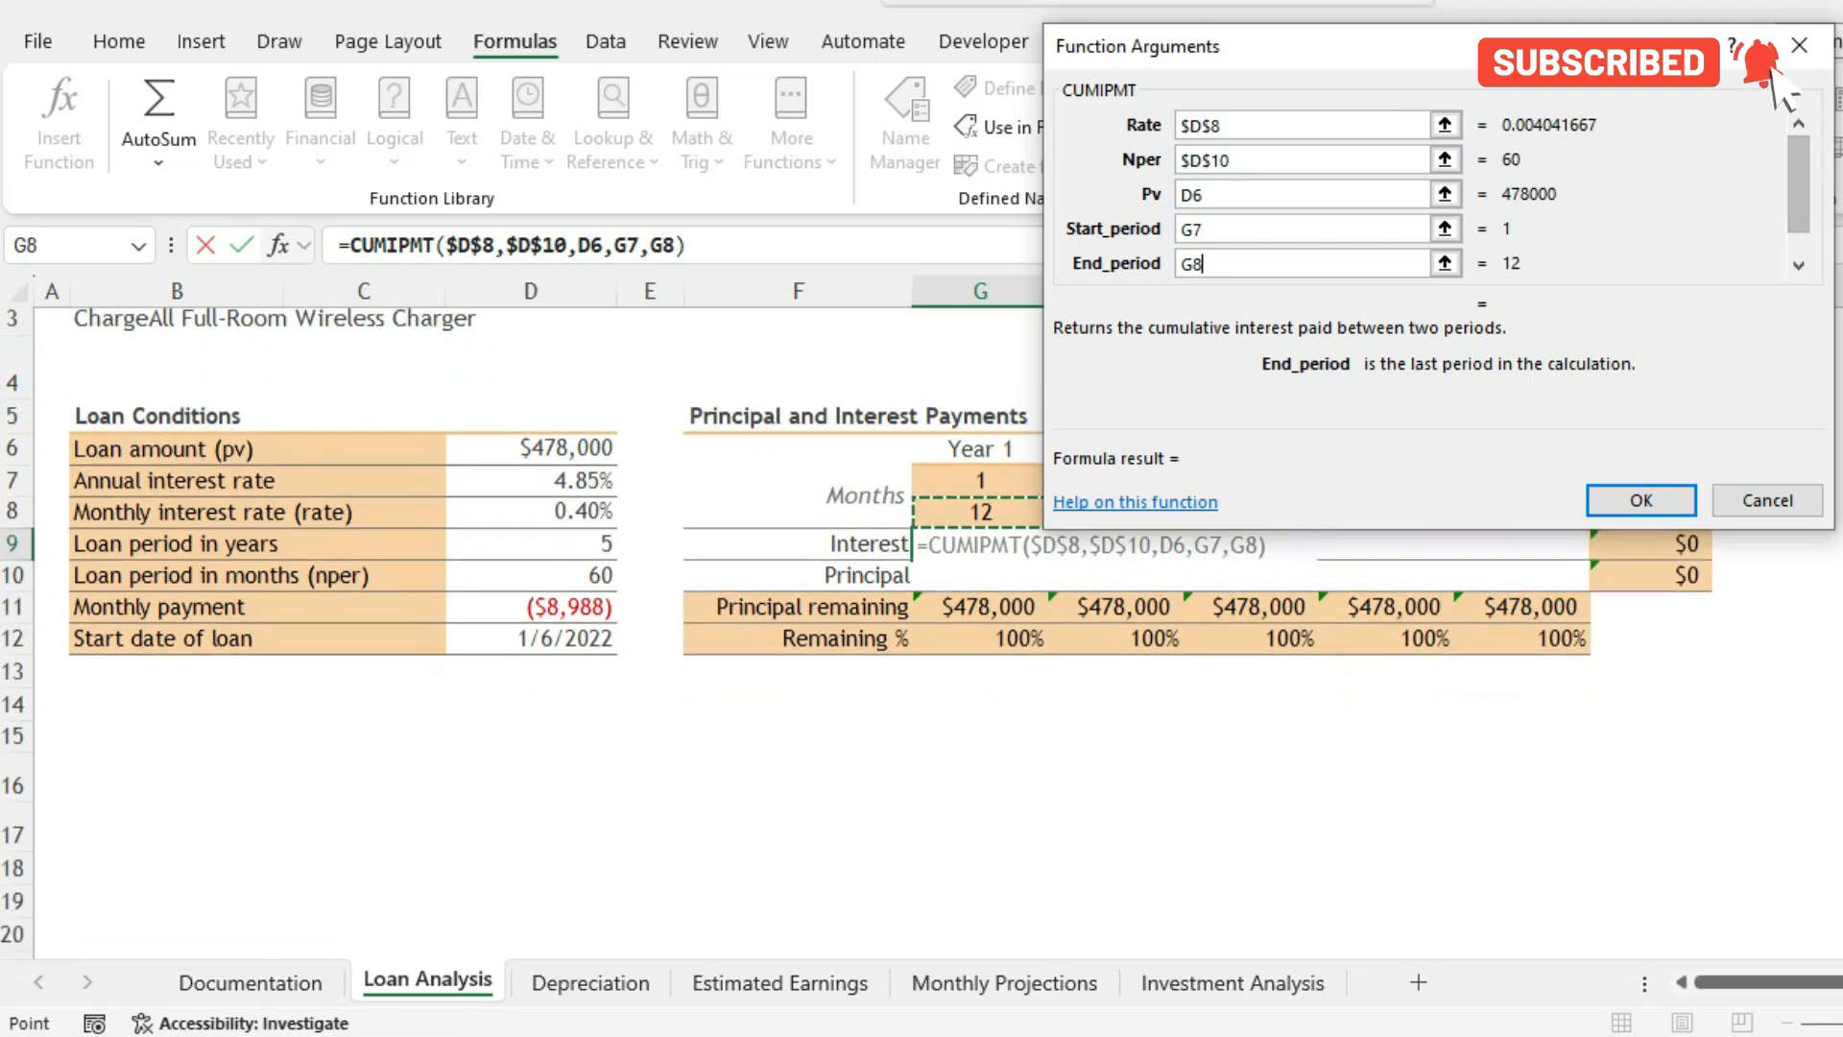
- Confirm the required type argument in the Word instructions, set the CUMIPMT Type to 0 and enter the formula in G9
key(Tab)
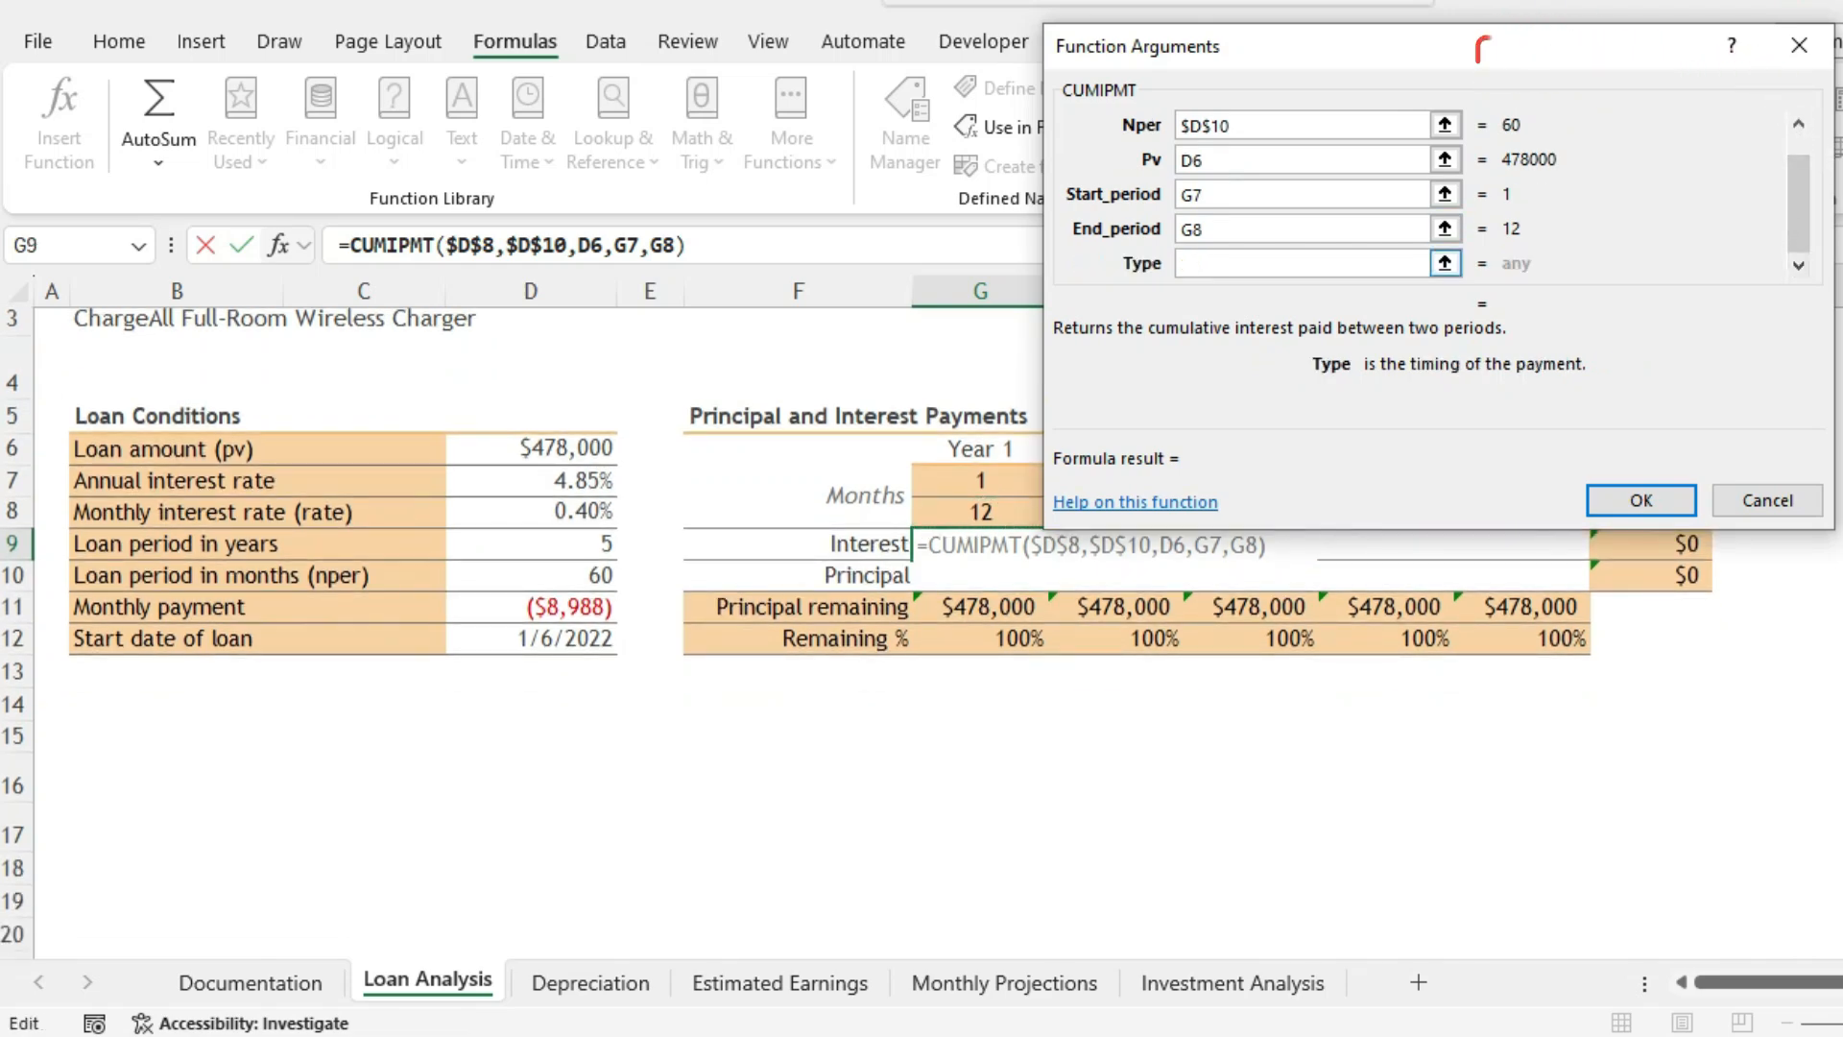
key(alt+Tab)
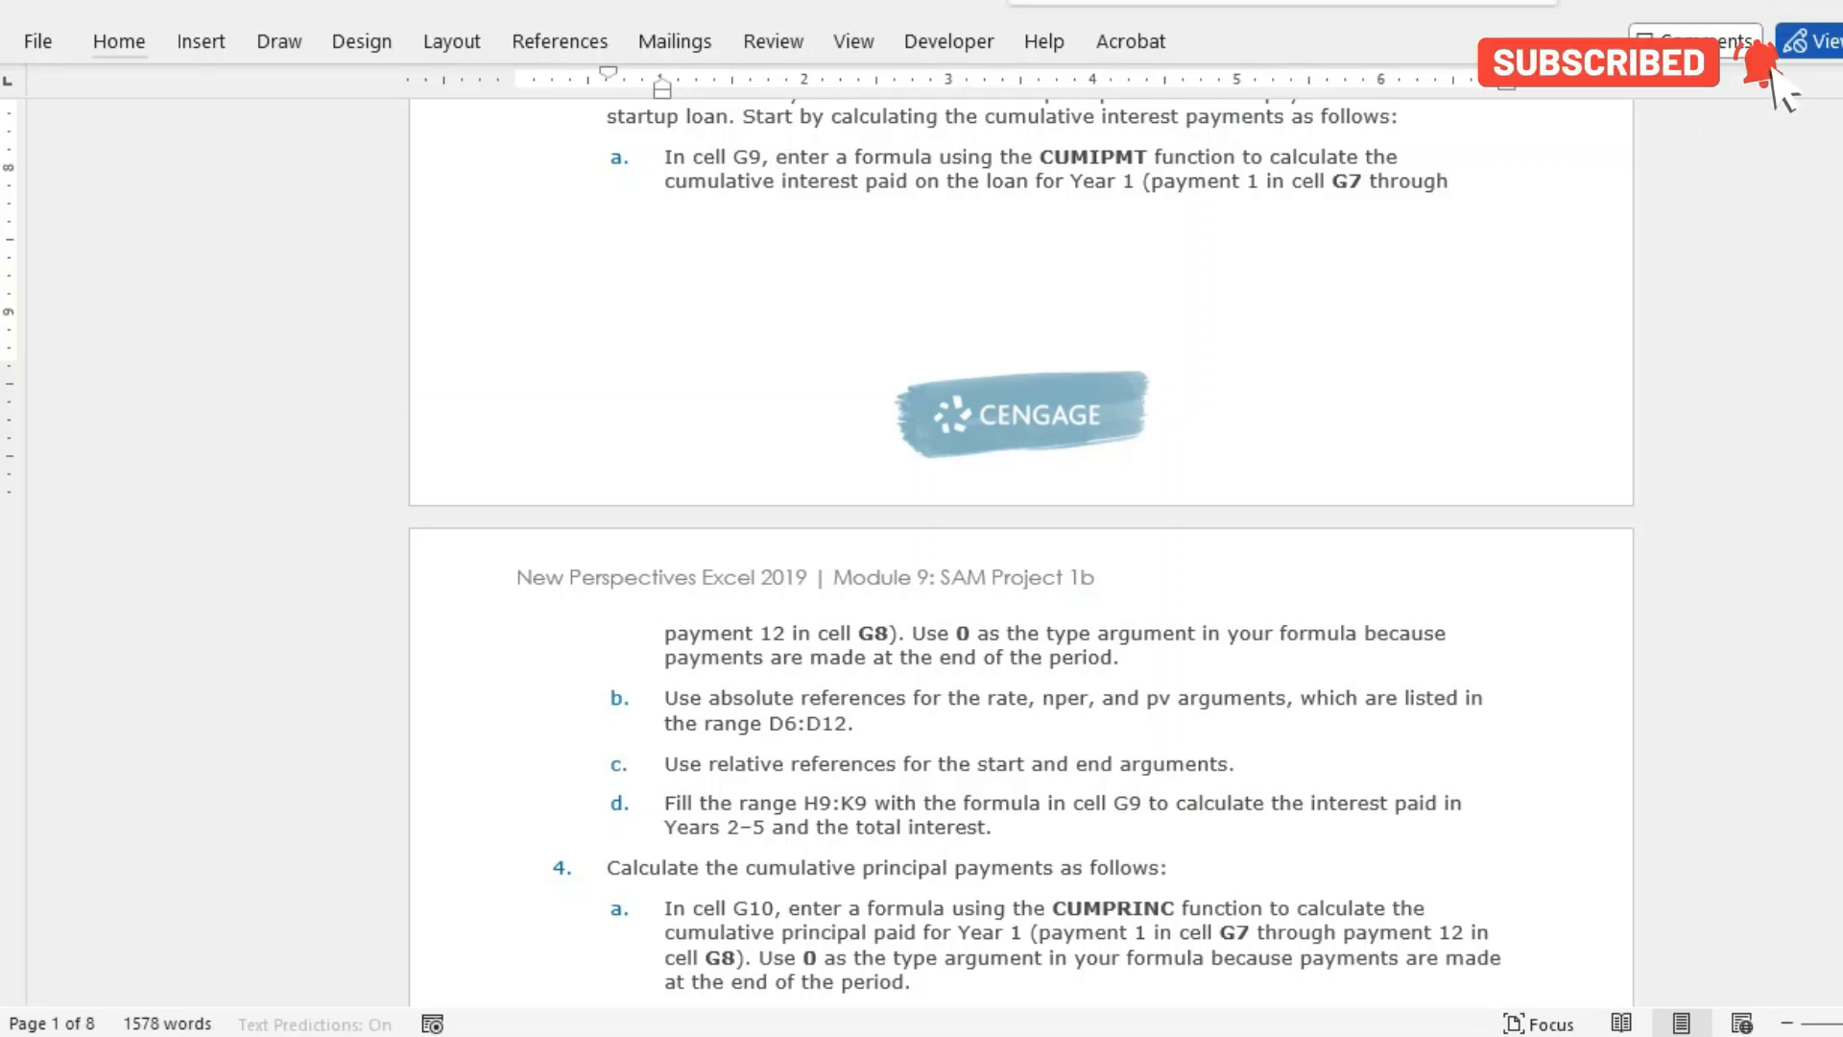
key(alt+Tab)
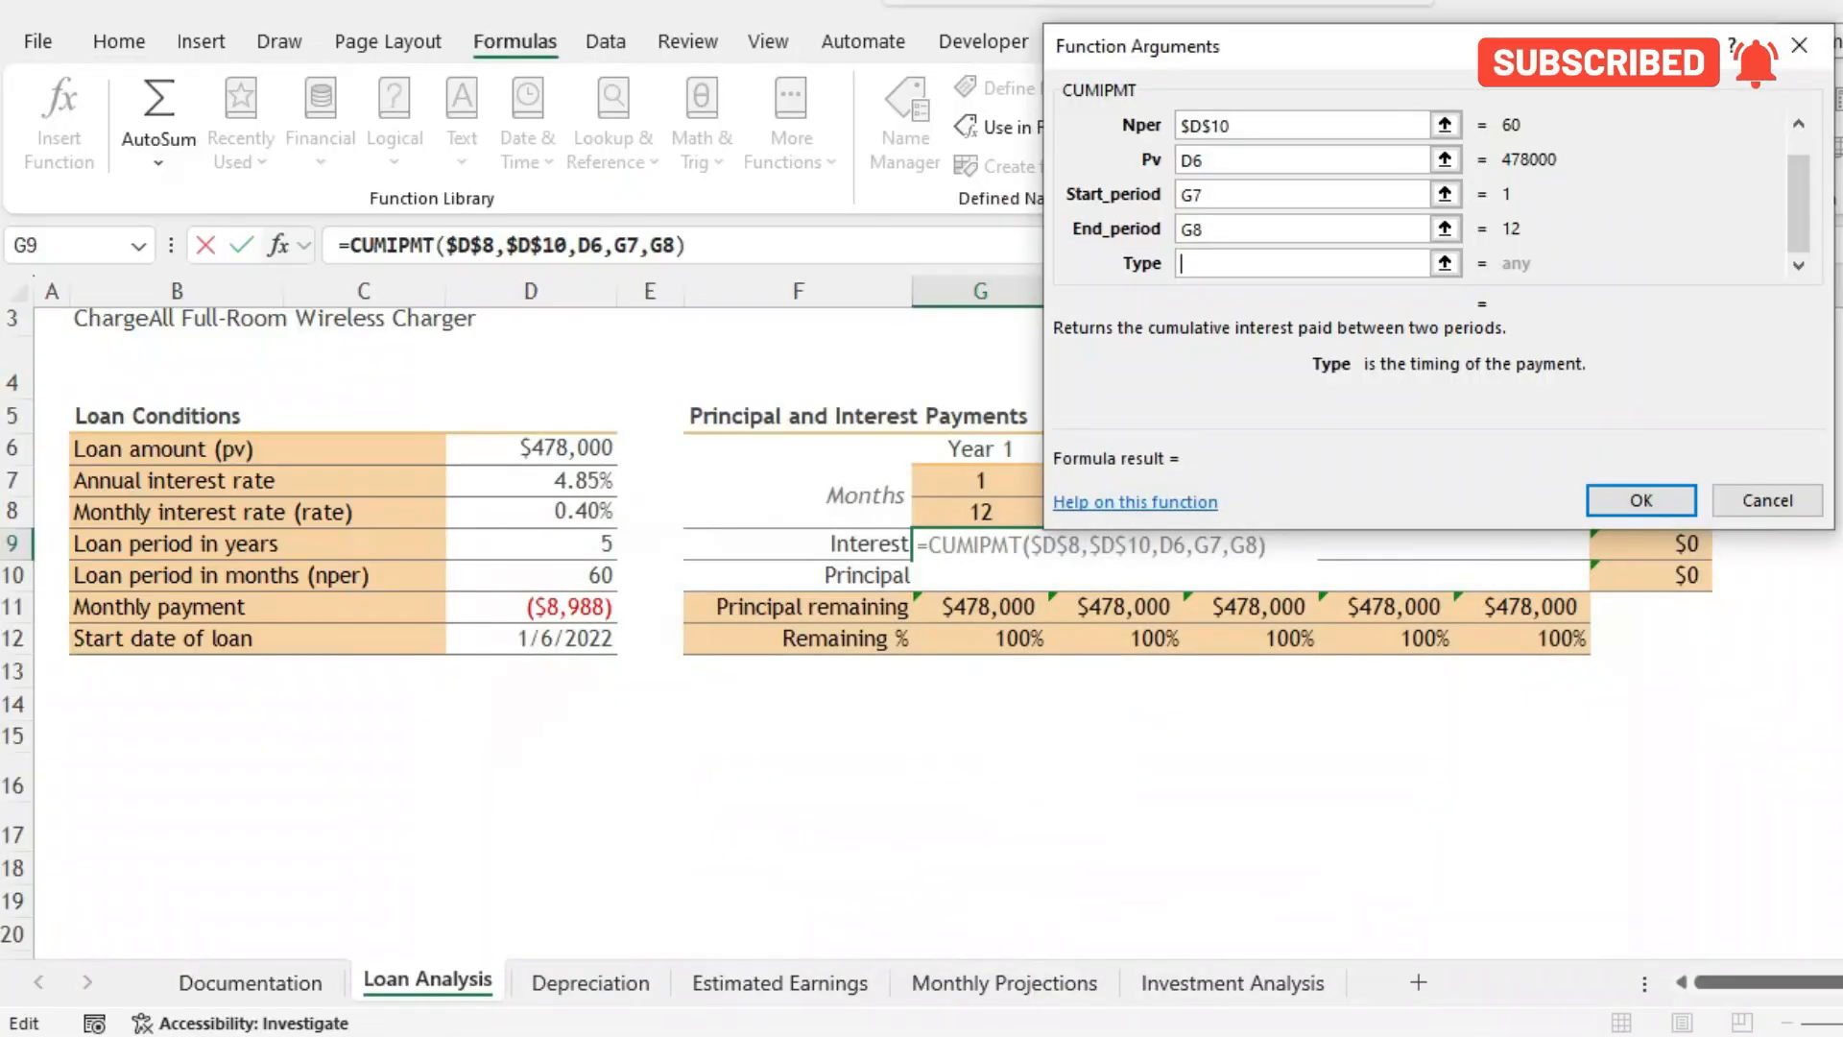
text(0)
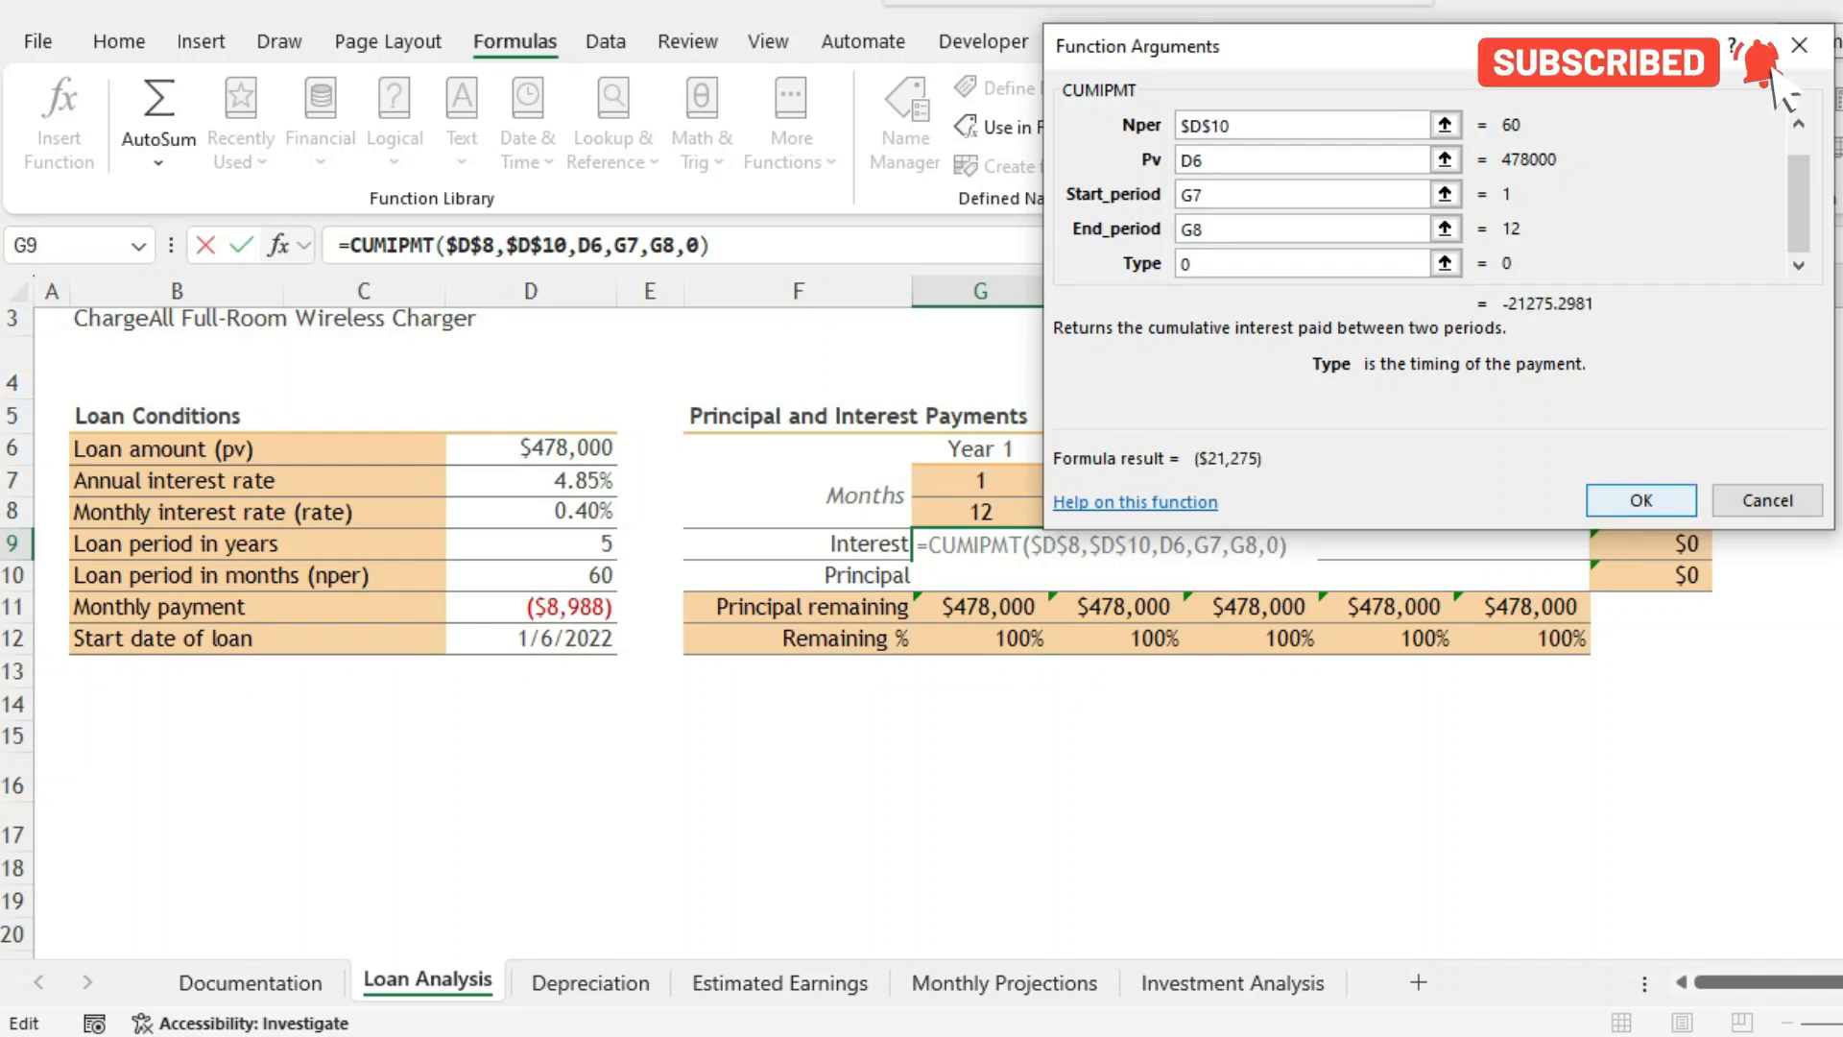
key(Return)
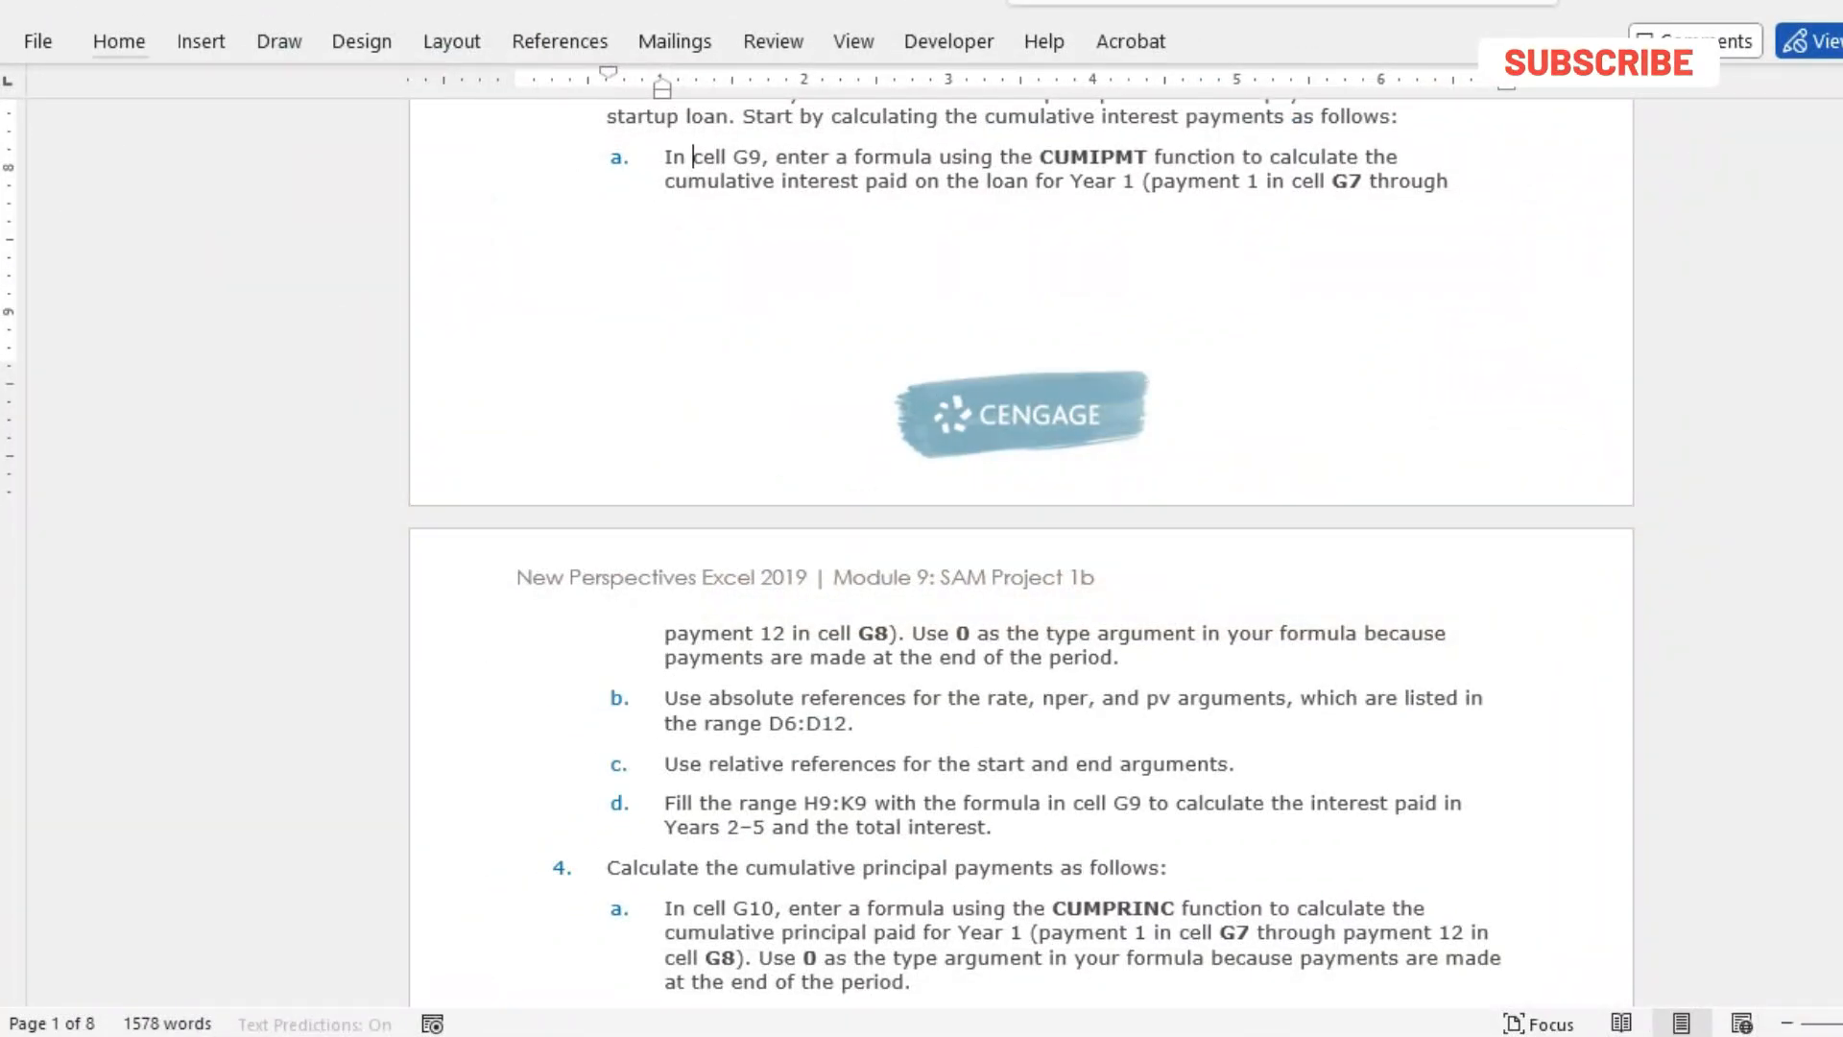
- Examine Final Figure 1 for the Loan Analysis worksheet in the Word instructions and return to steps 3 and 4
drag(1842, 232, 1842, 555)
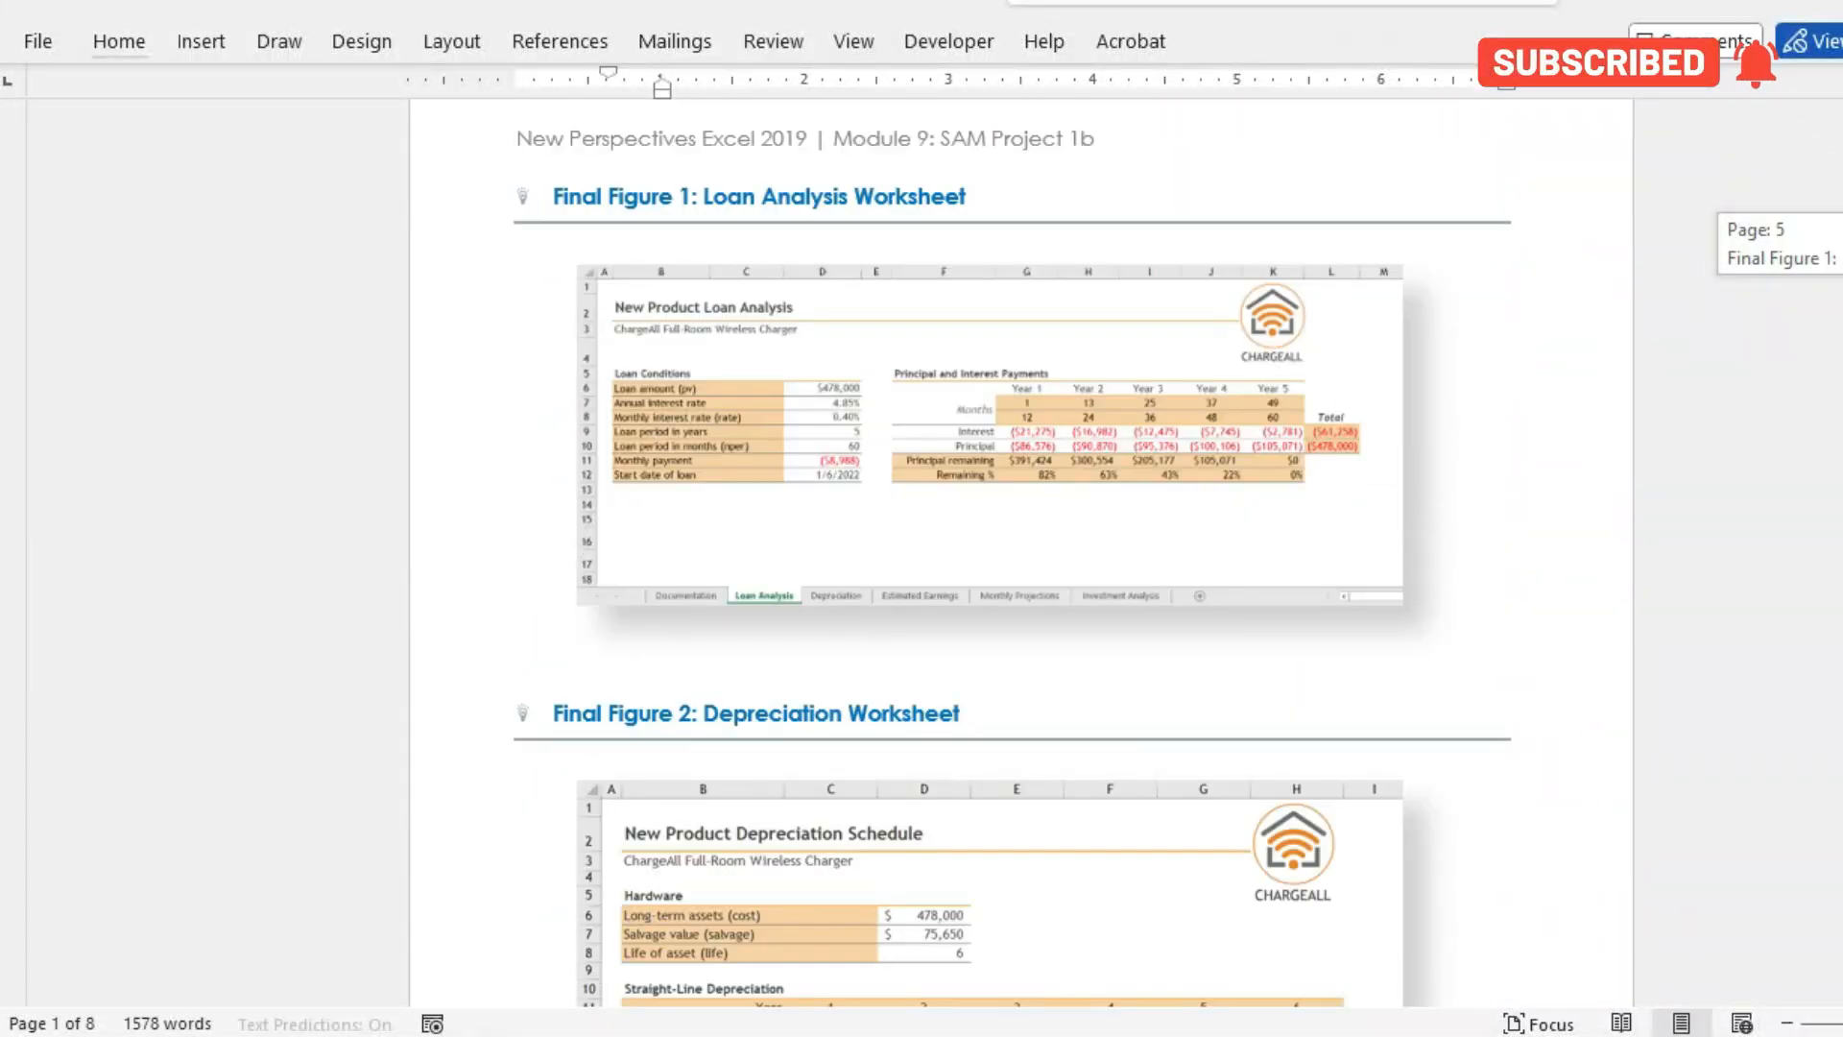
drag(1842, 555, 1842, 279)
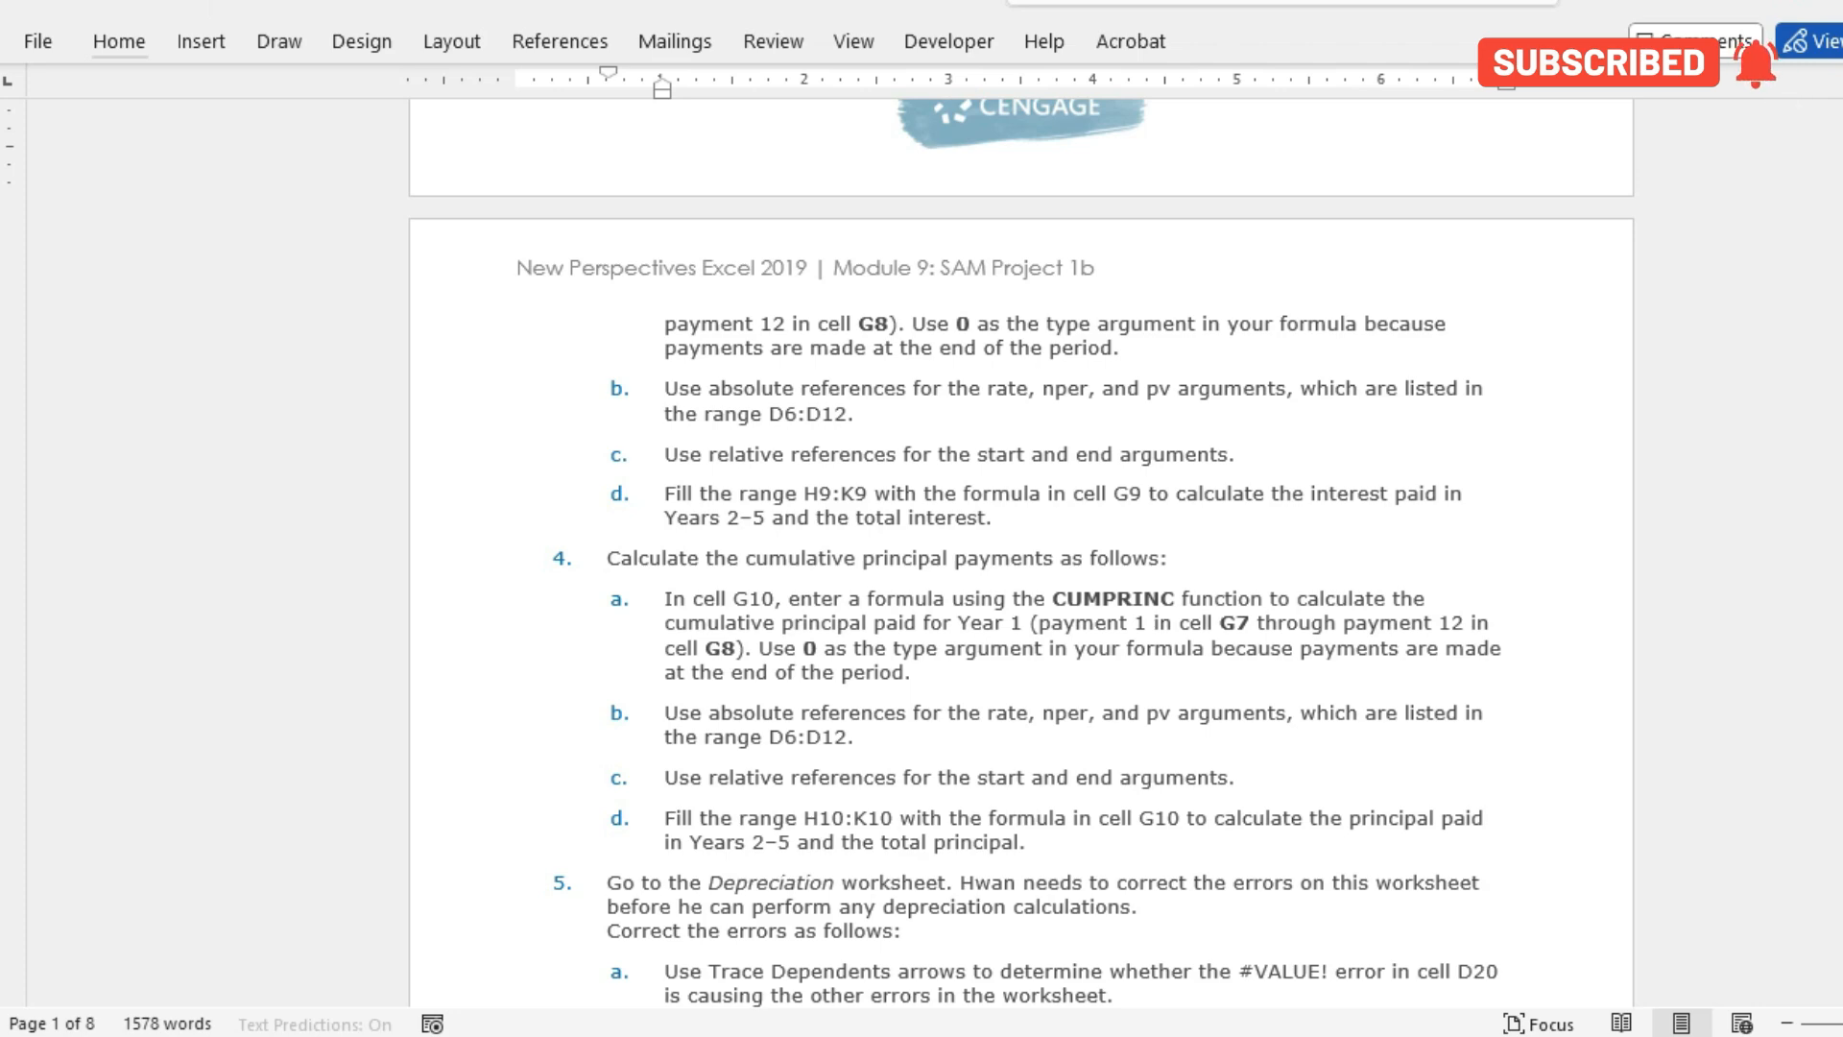
- Switch back to the Excel workbook, try filling H9:K9 with the G9 interest formula and undo the fill
key(alt+Tab)
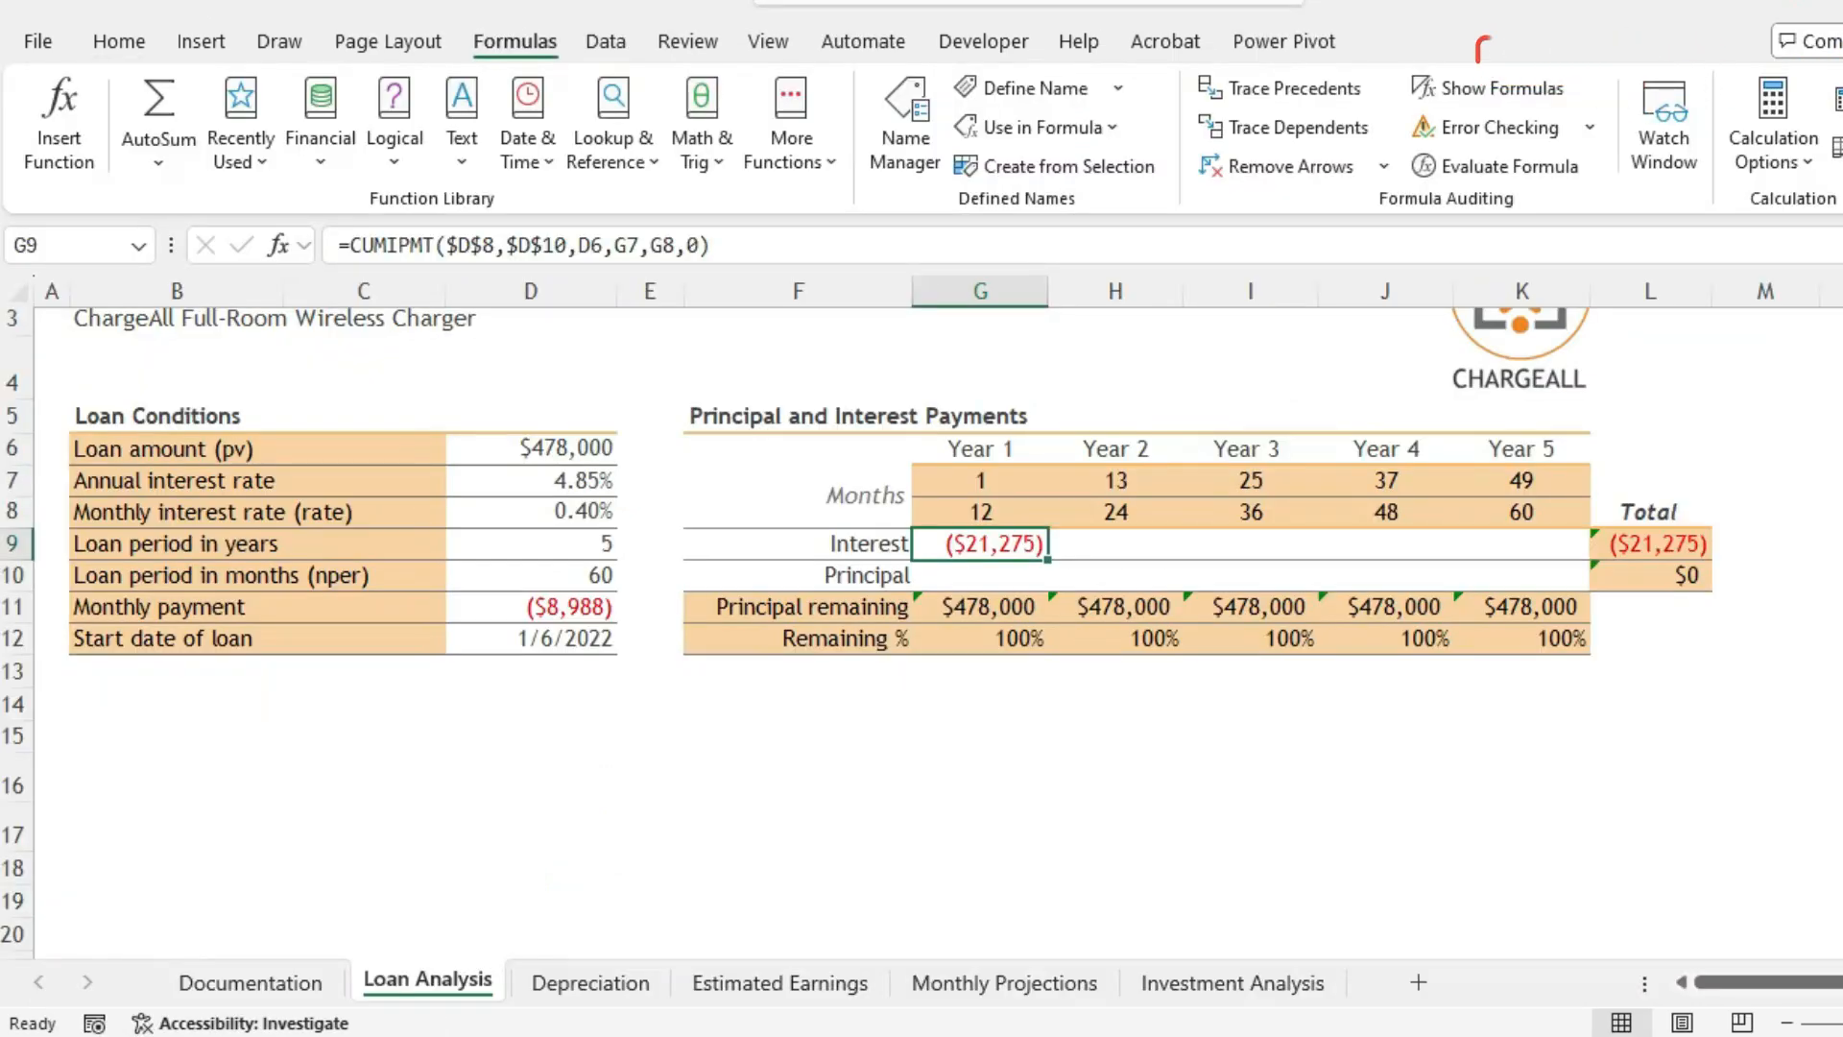
drag(1047, 560, 1555, 549)
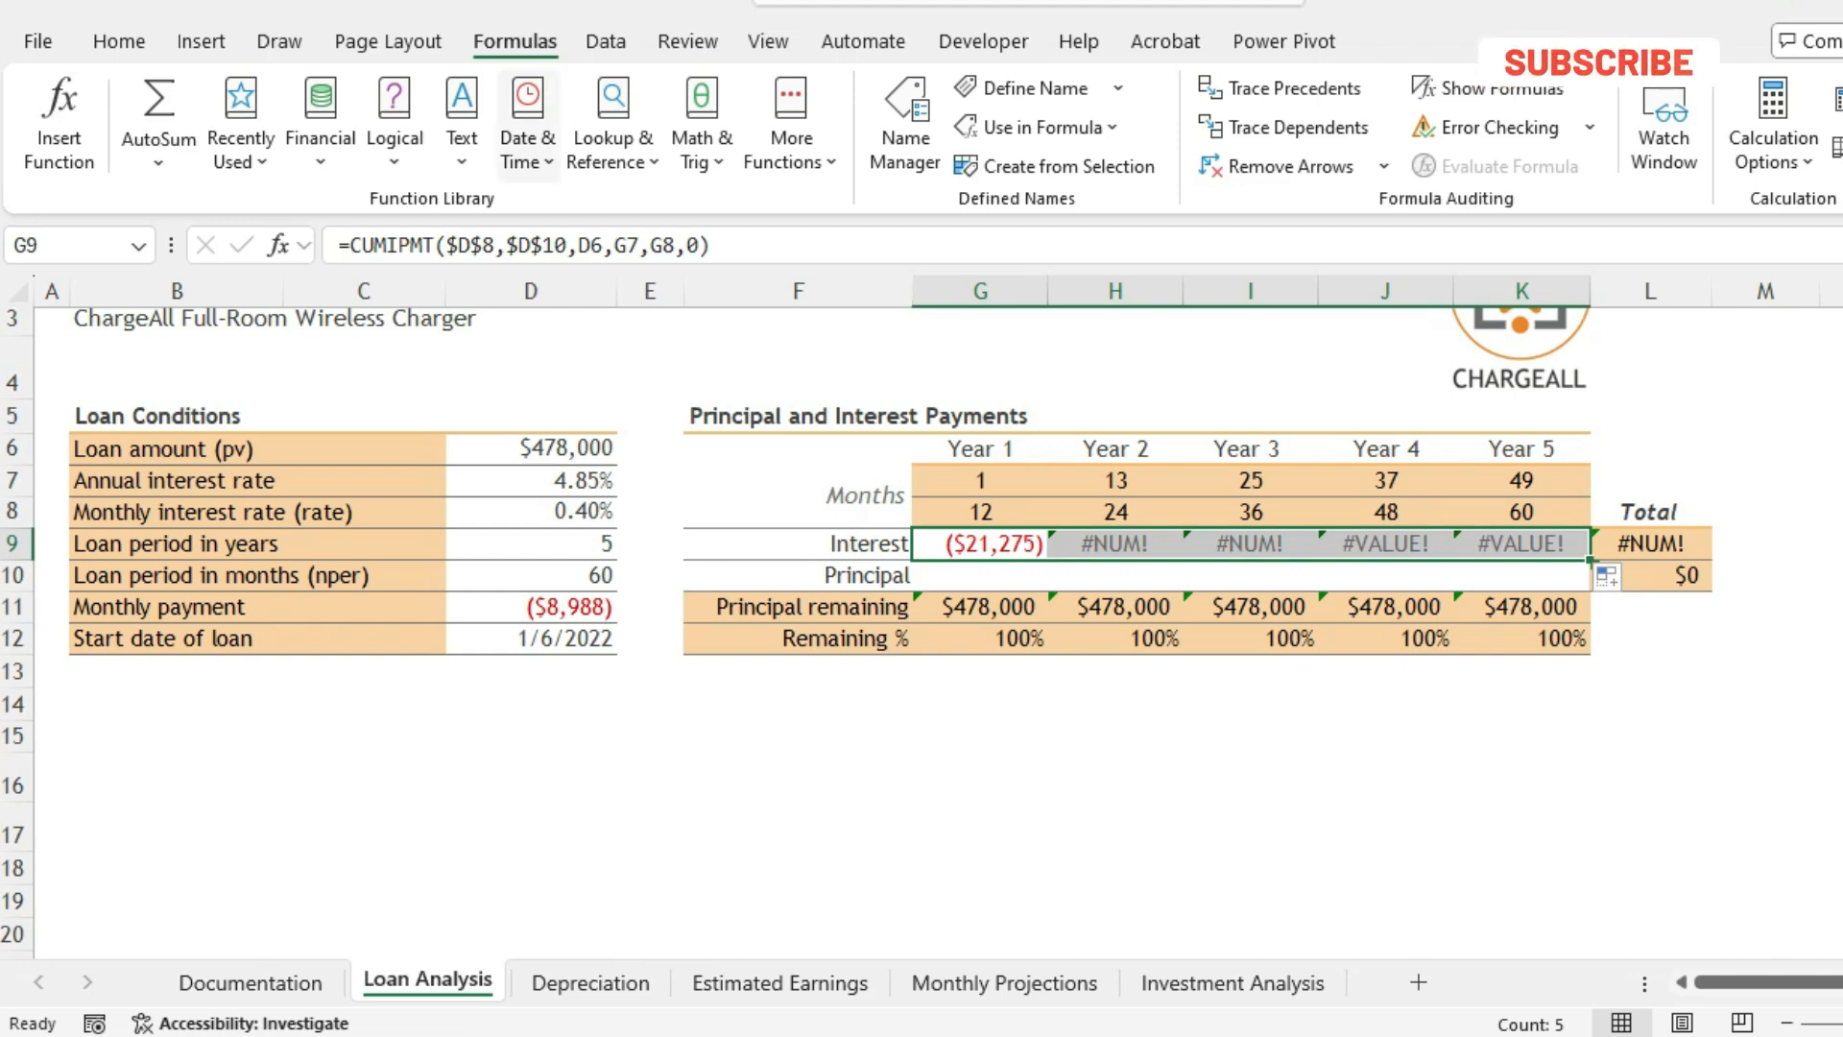
key(ctrl+z)
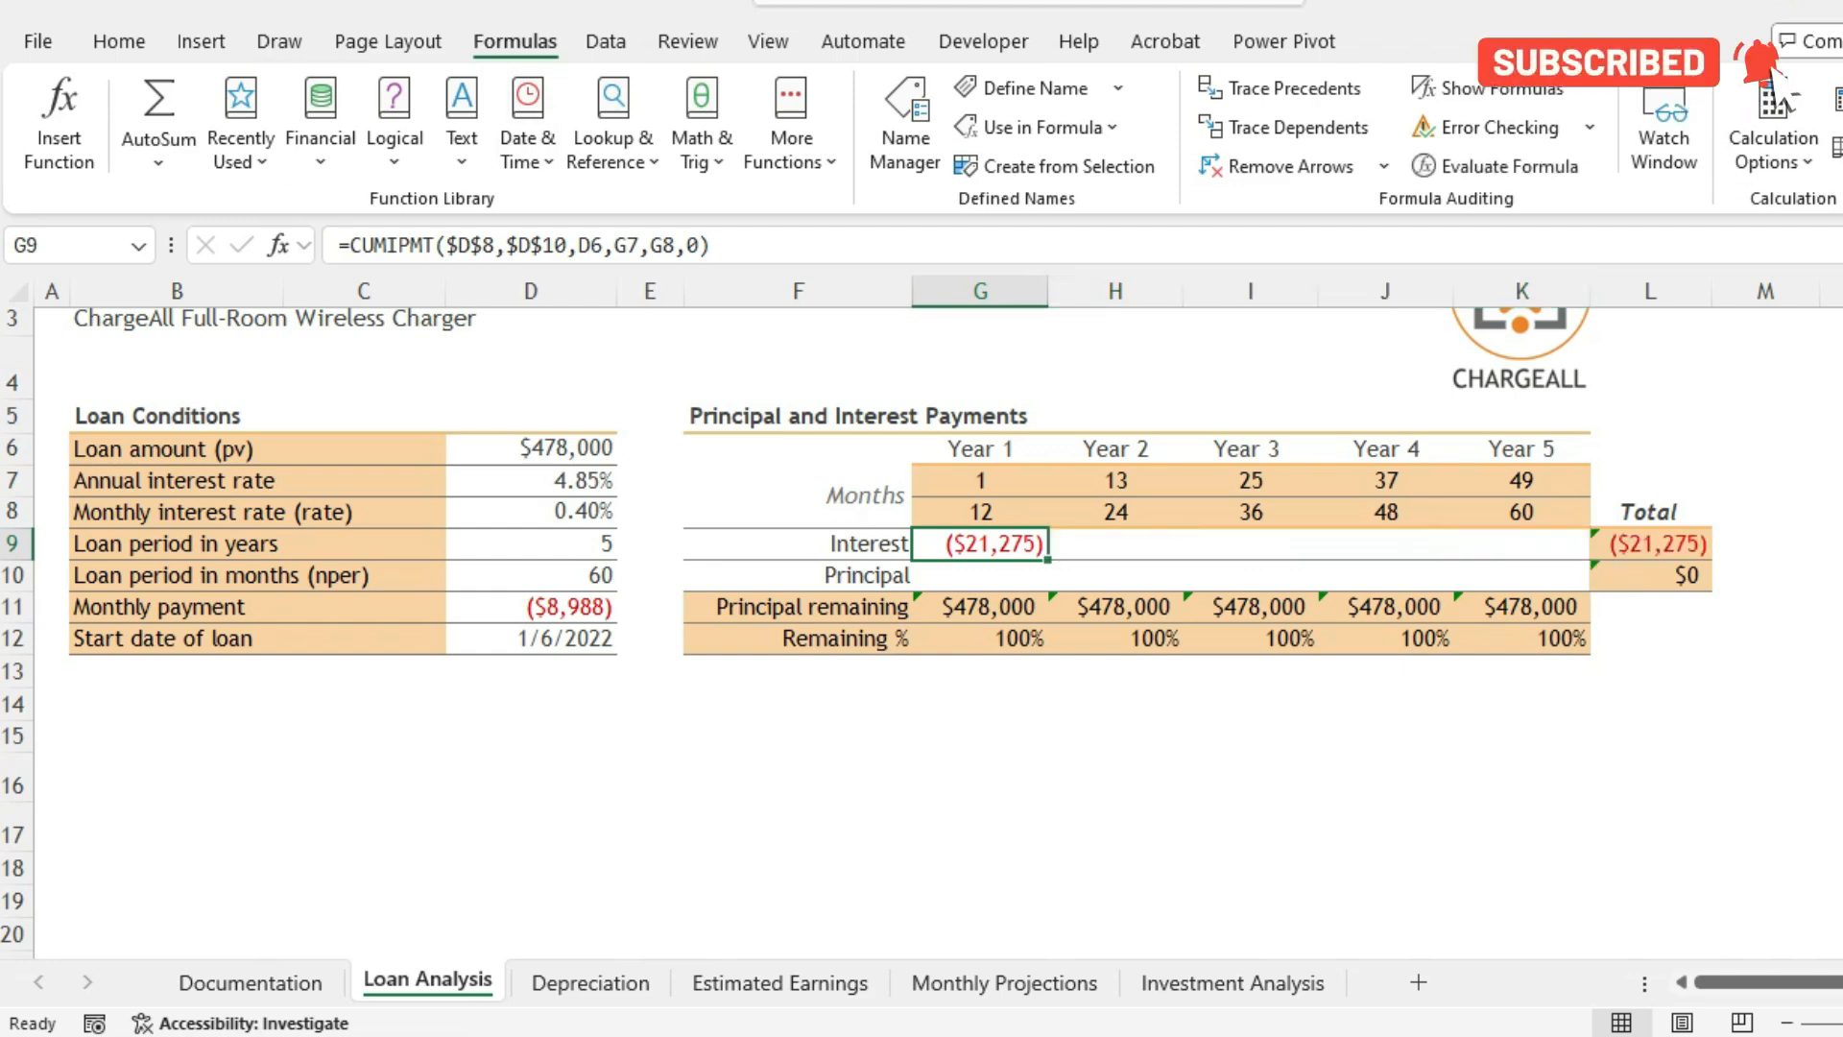
- Make the Pv argument in the G9 CUMIPMT formula absolute as $D$6 and fill the formula across H9:K9
key(F2)
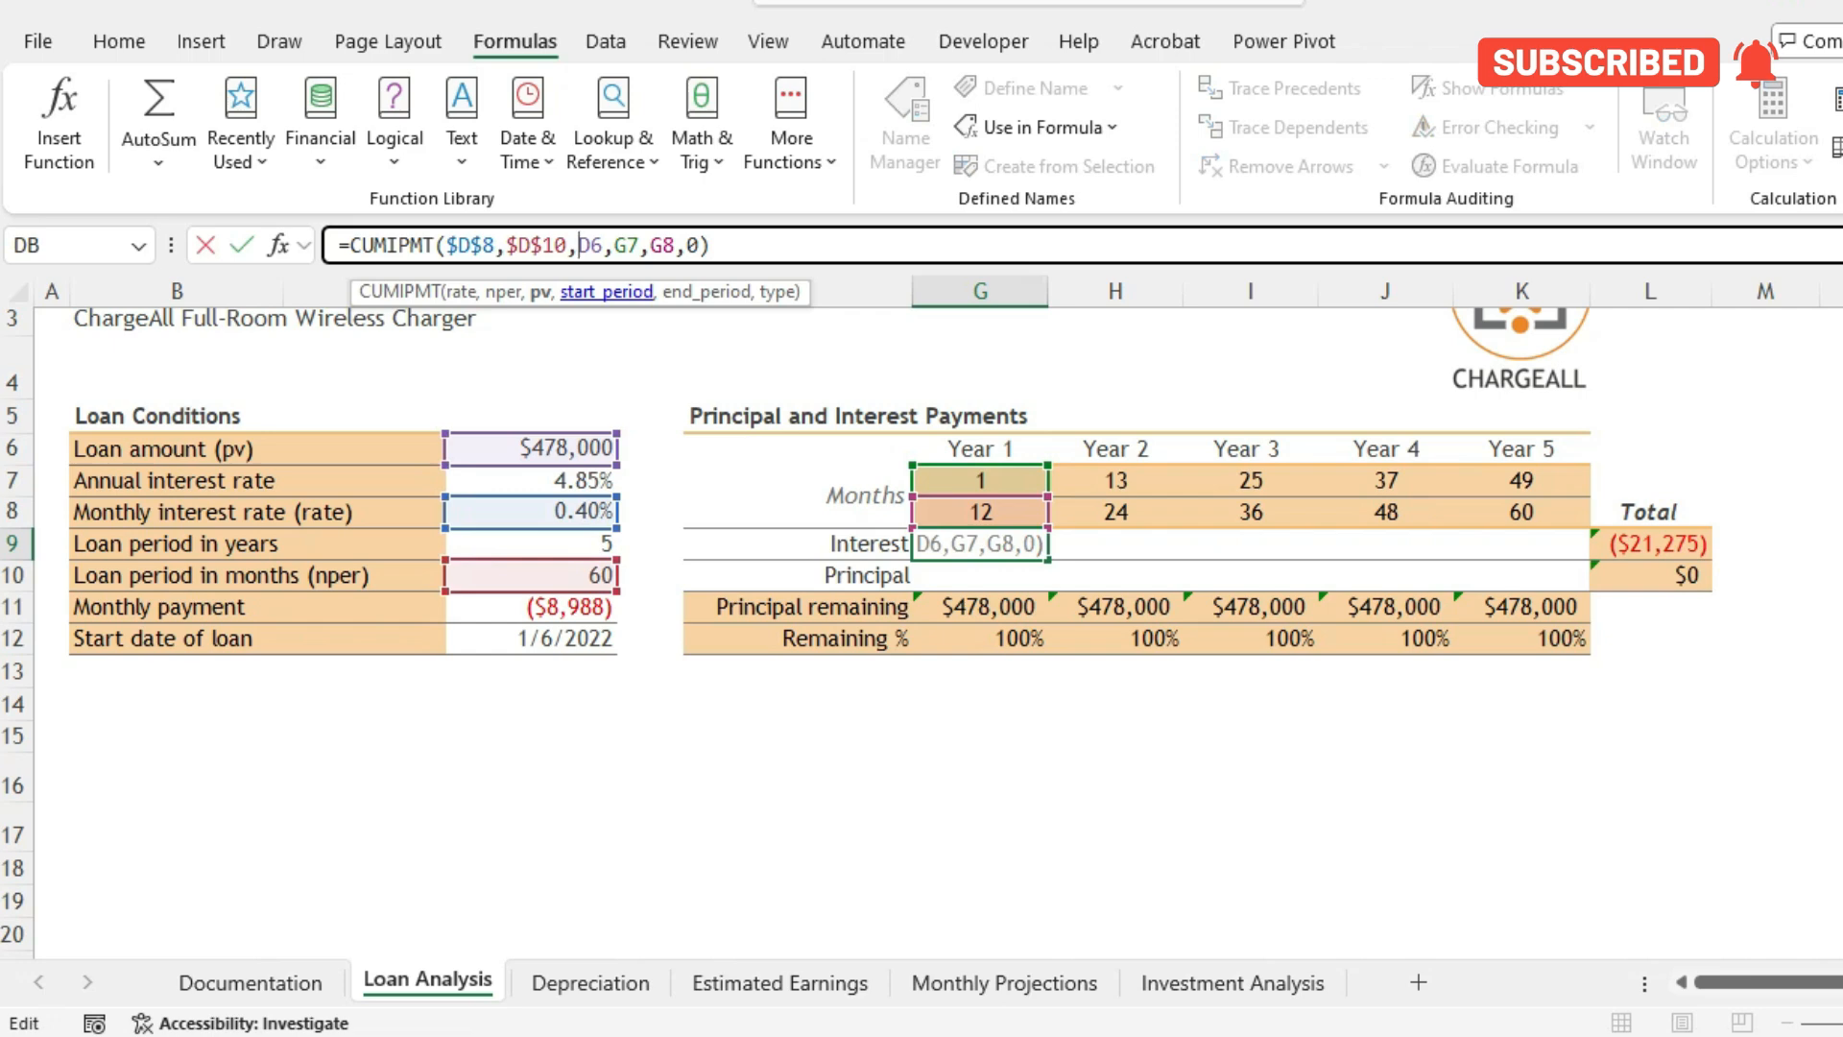
key(F4)
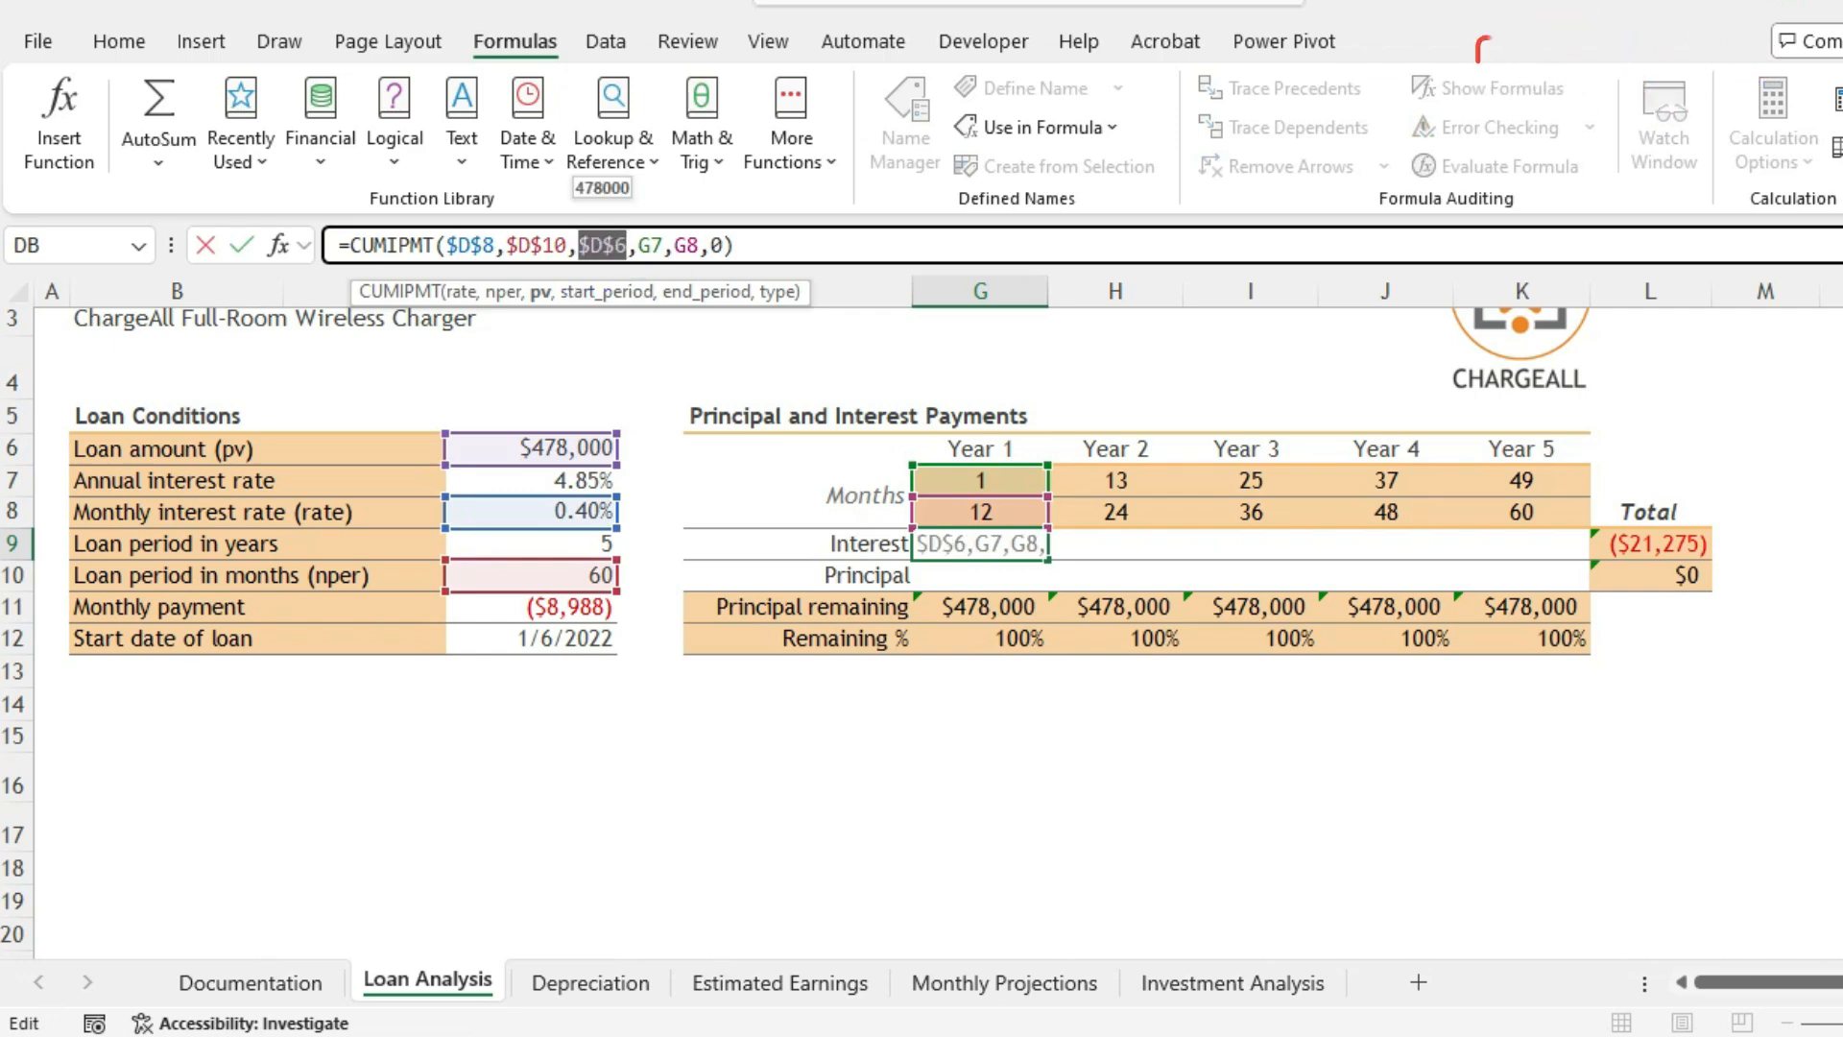
click(1634, 1034)
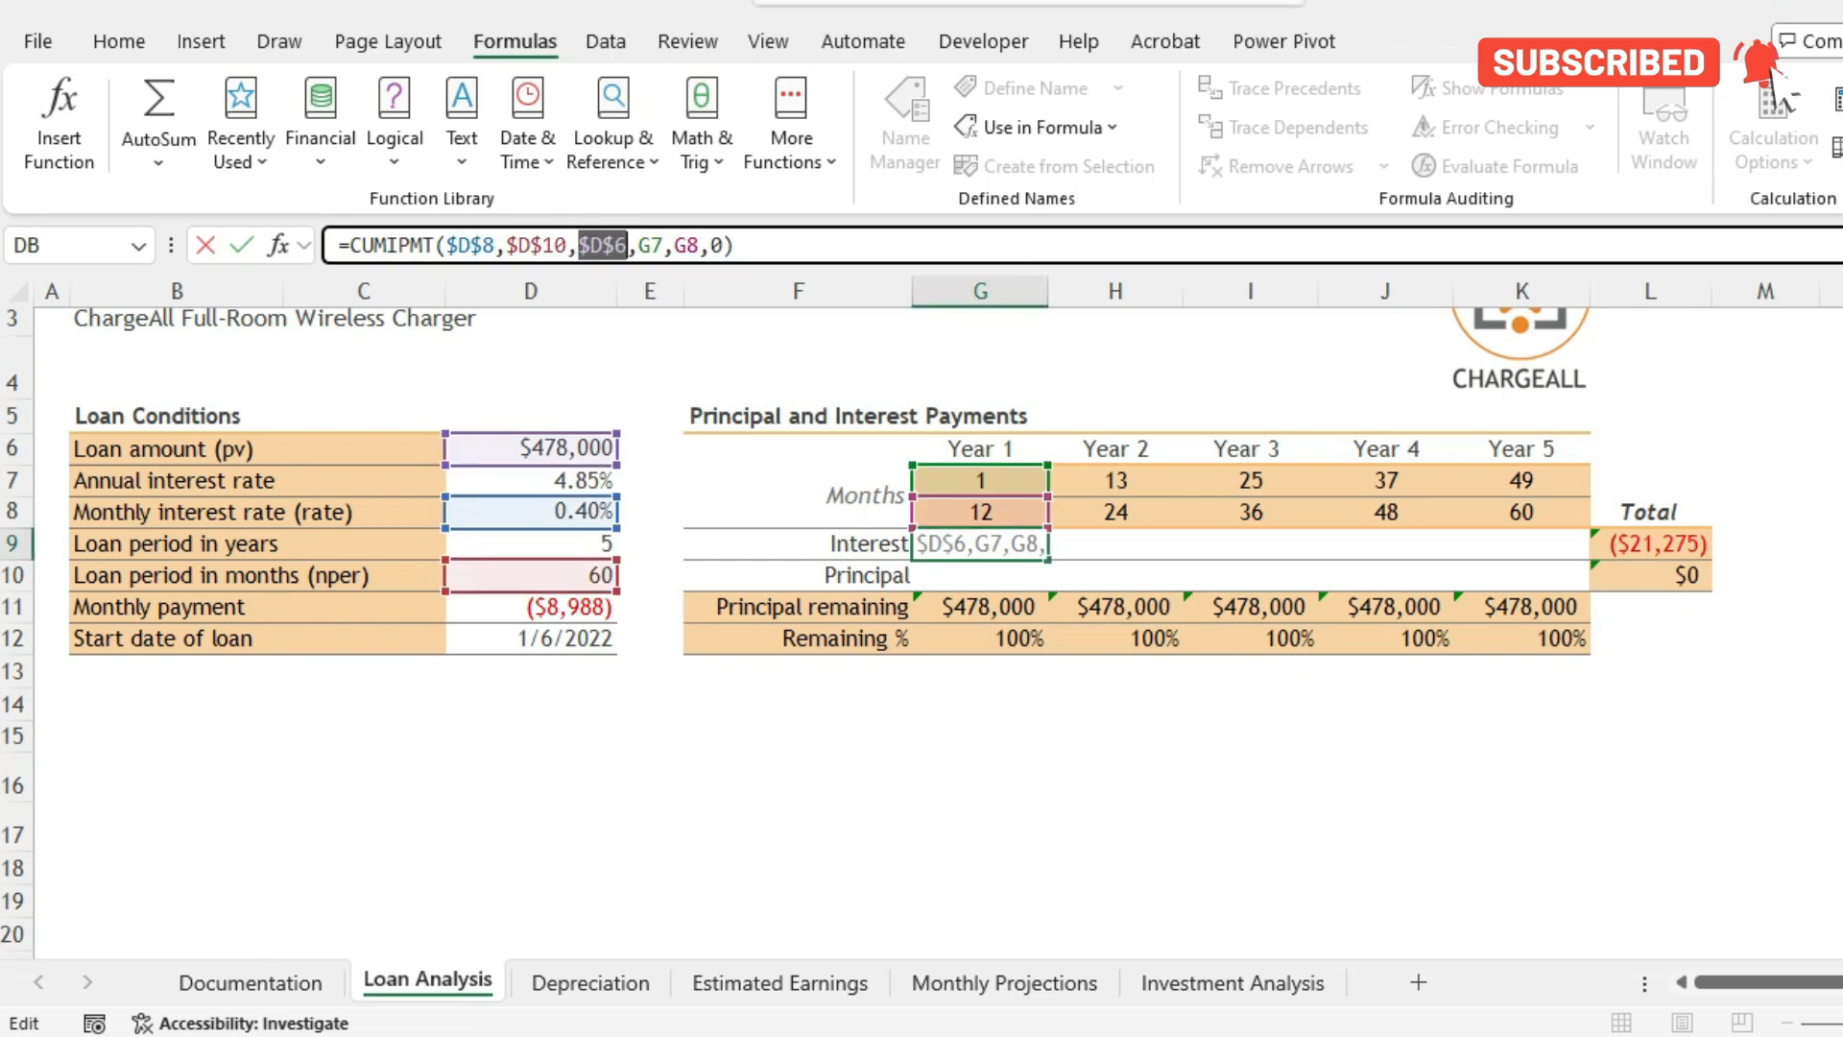
click(737, 246)
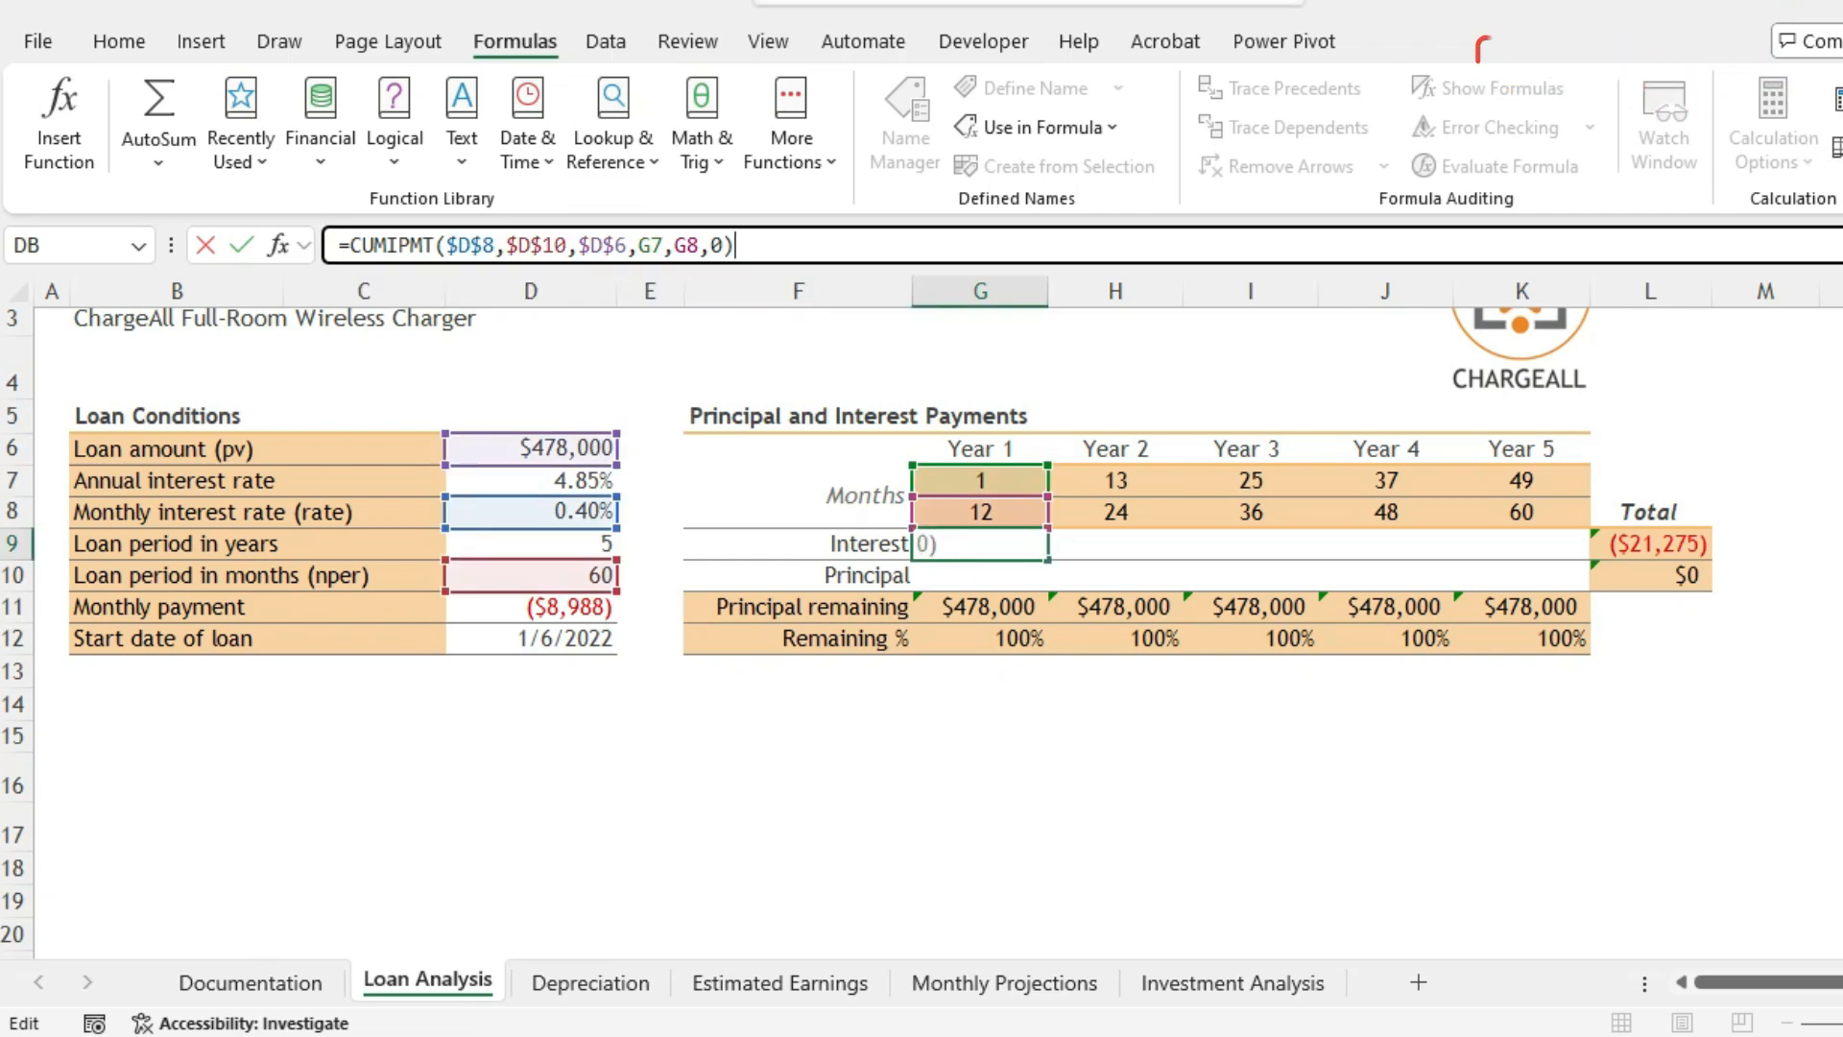
key(Return)
key(Up)
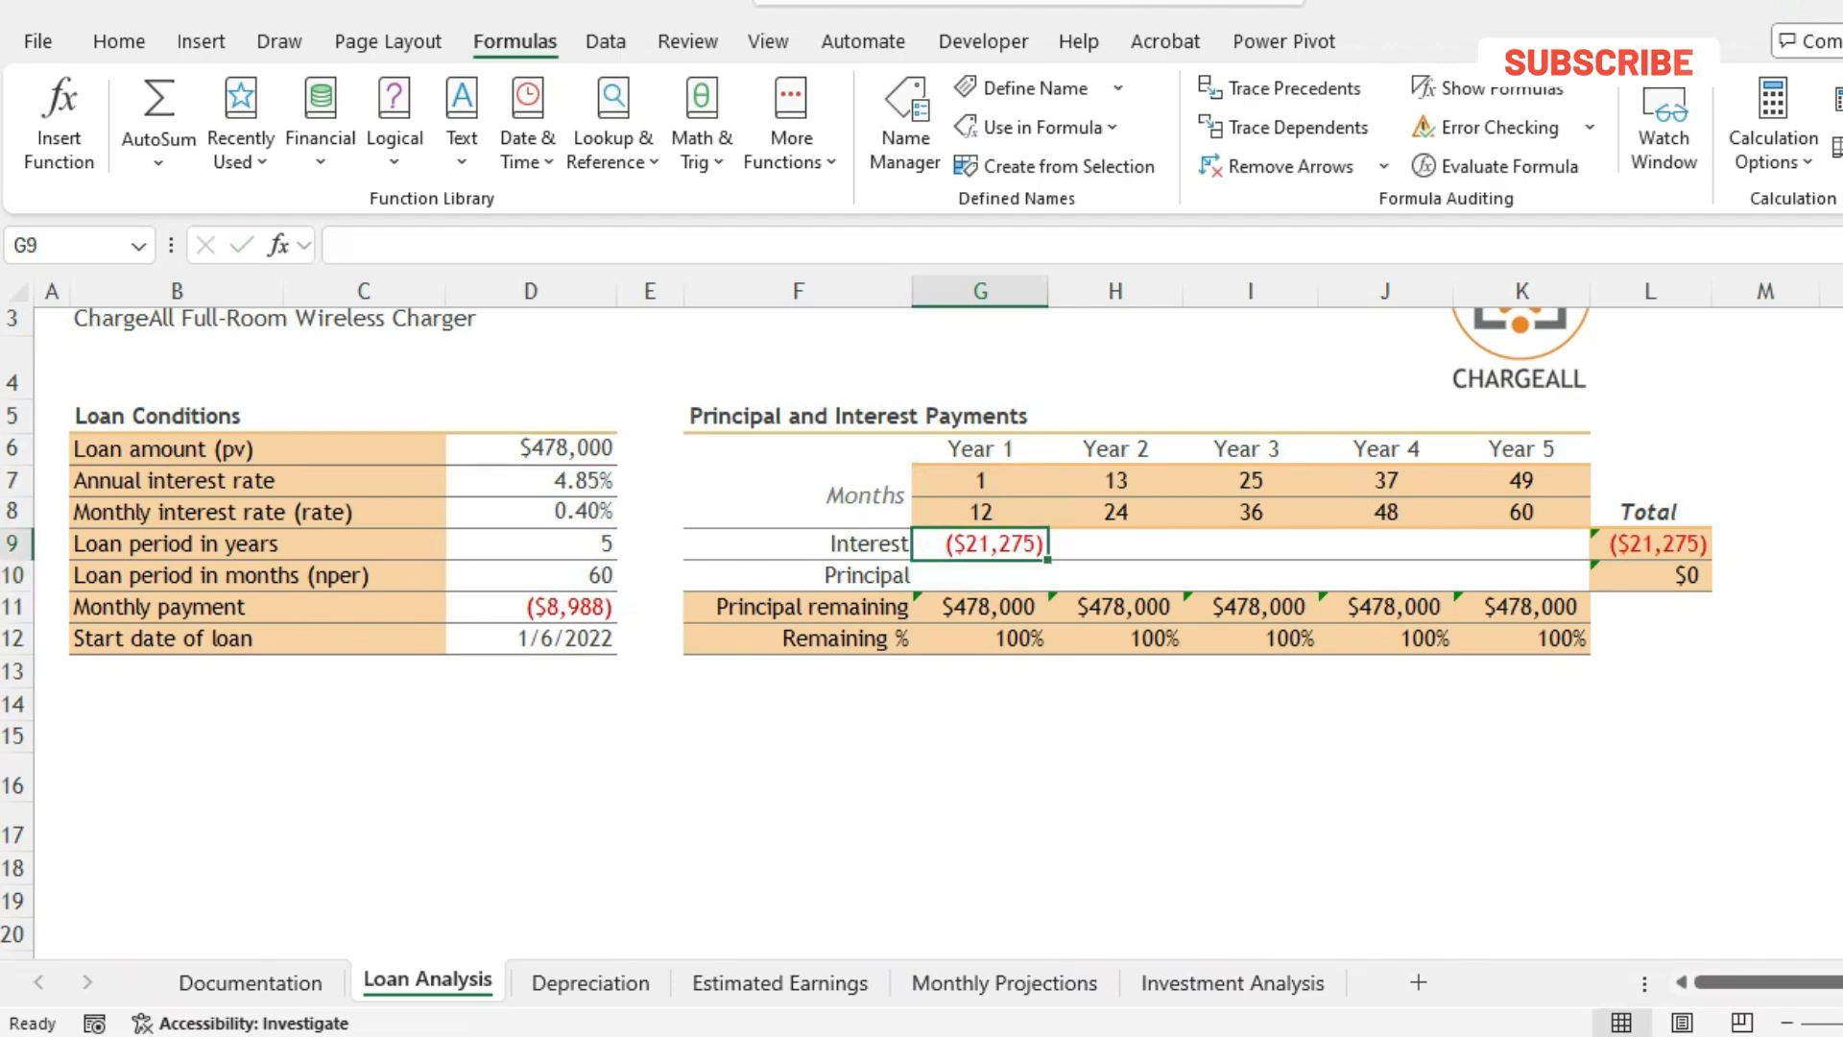
drag(1047, 558, 1589, 557)
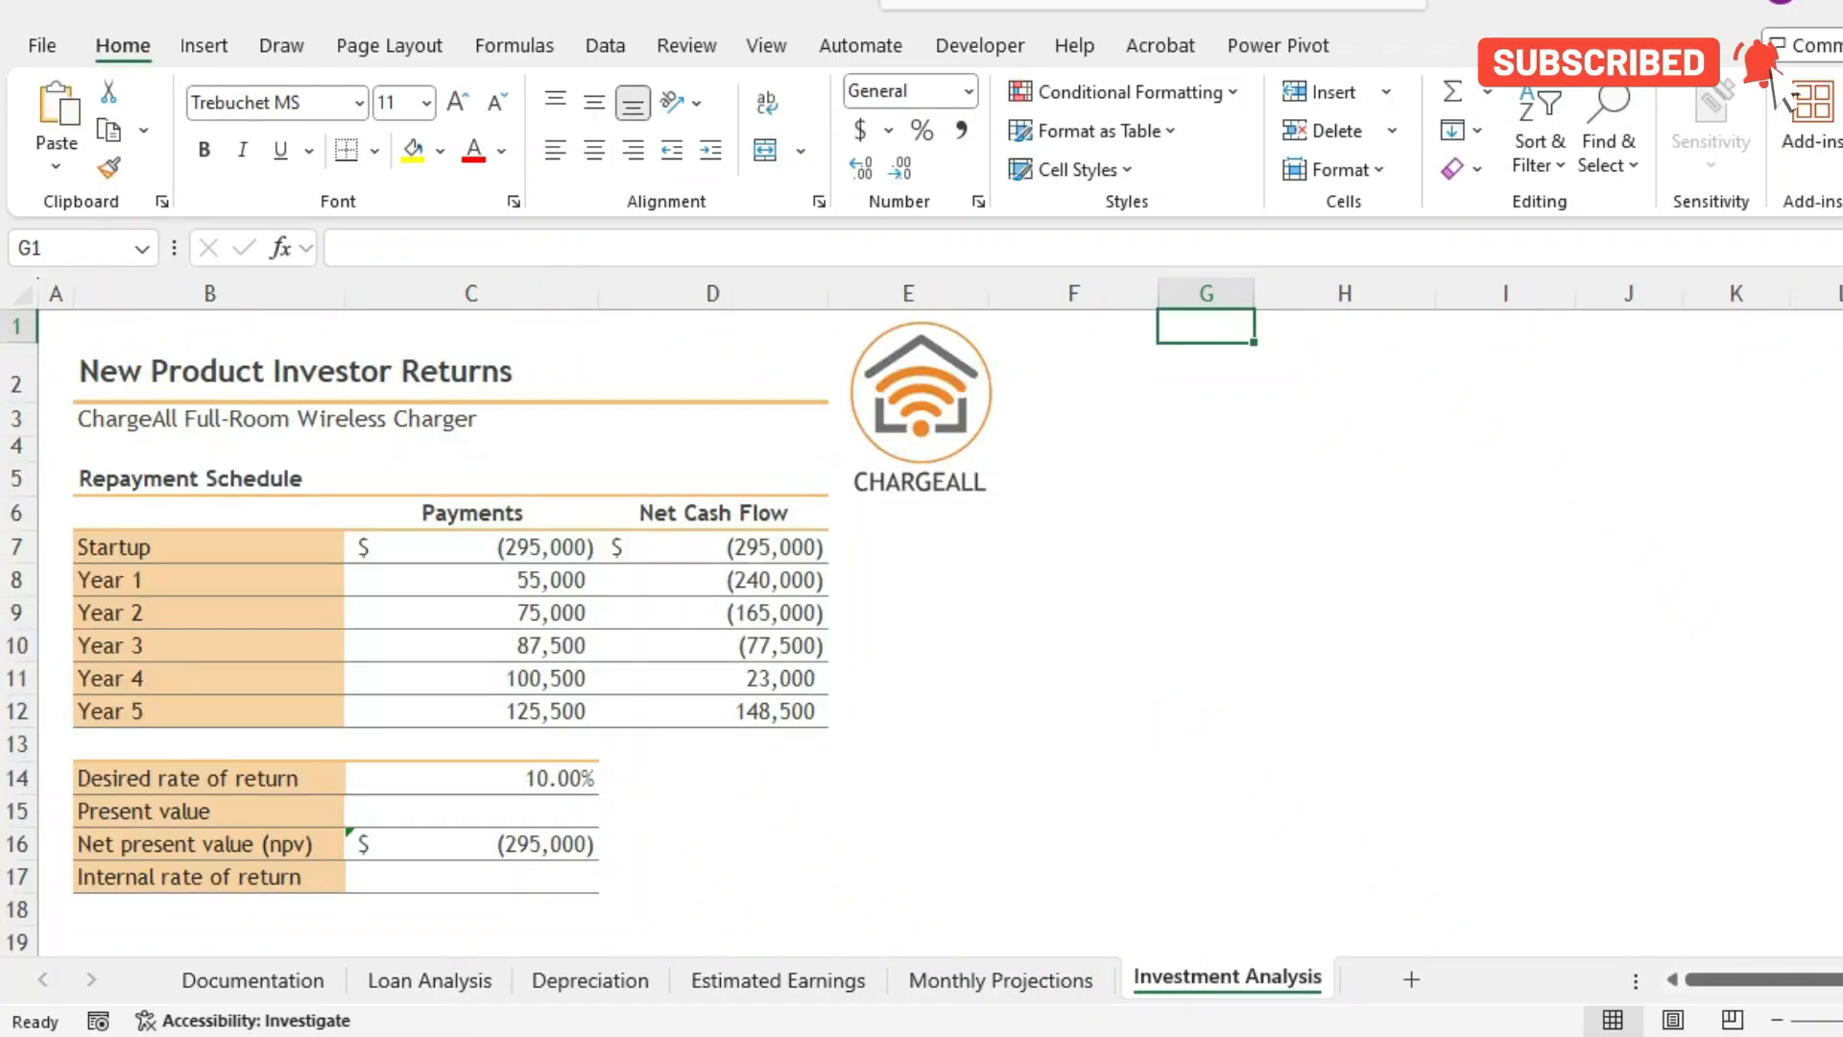
- Read step 14 in the Word instructions and begin an NPV formula with its function arguments in C15 of the Investment Analysis worksheet
key(alt+Tab)
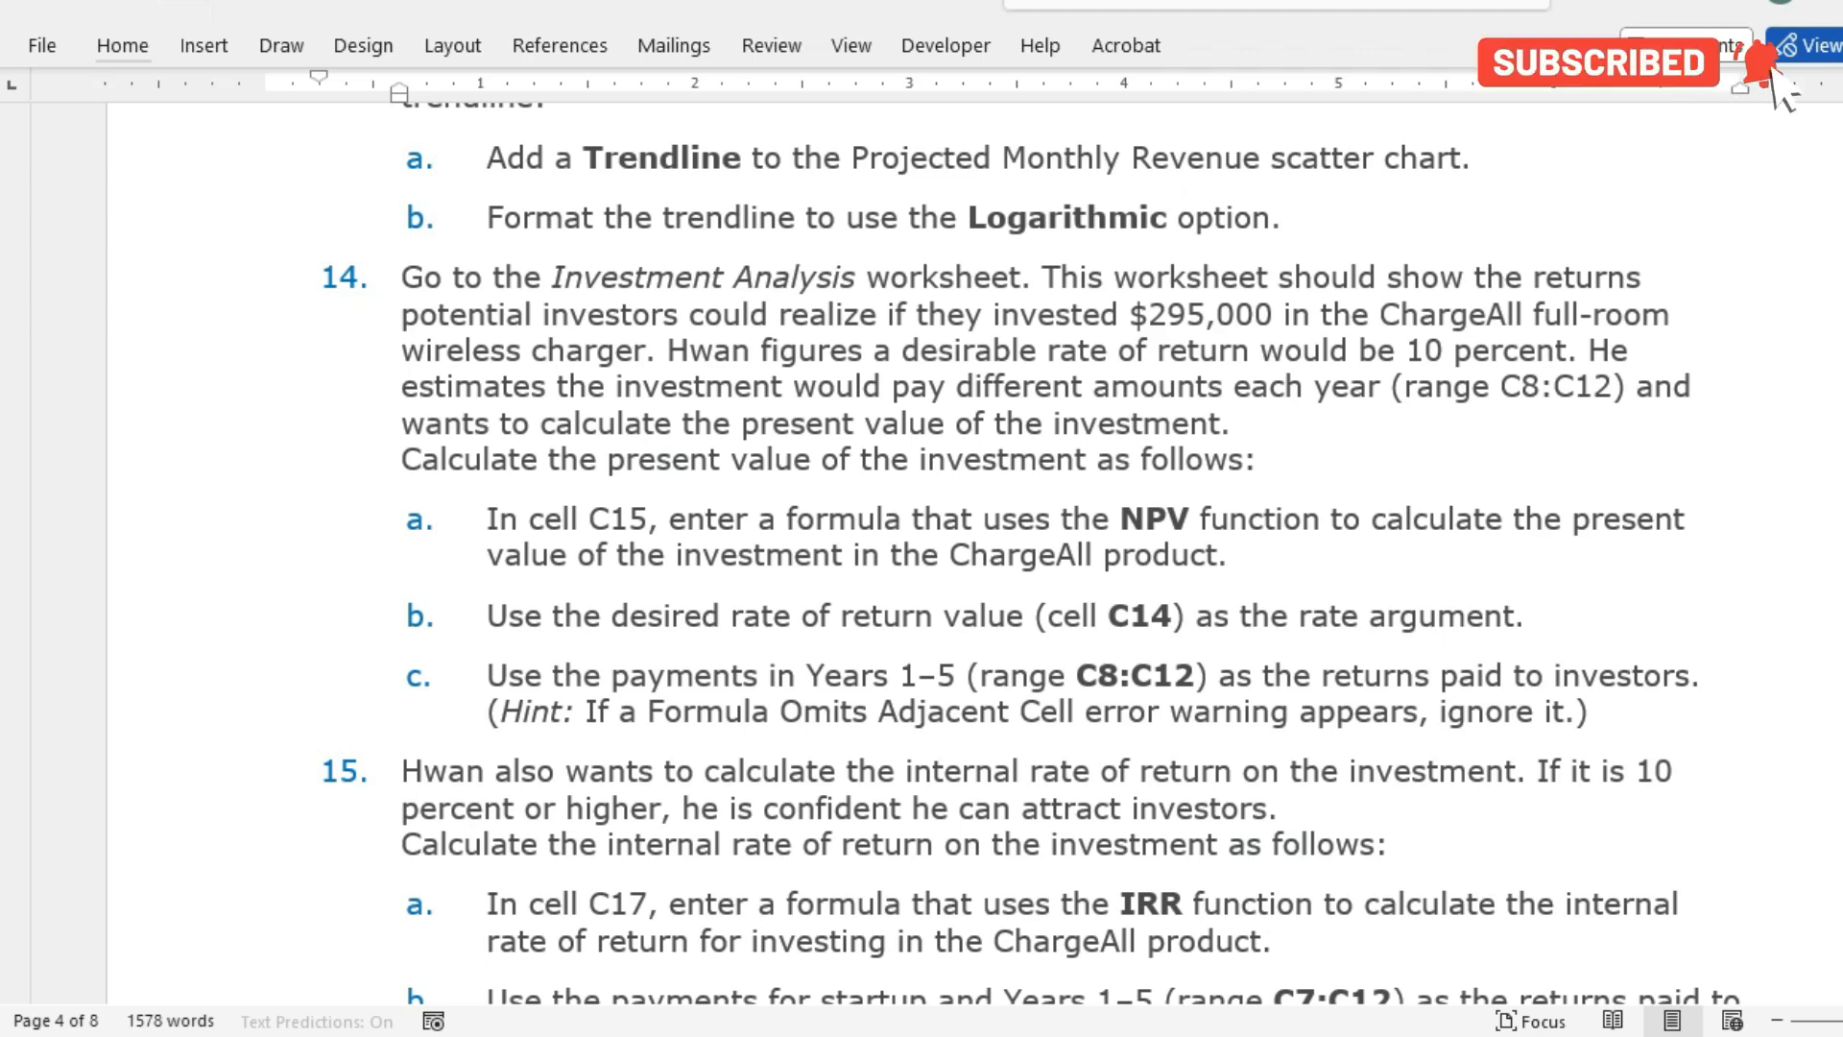
key(alt+Tab)
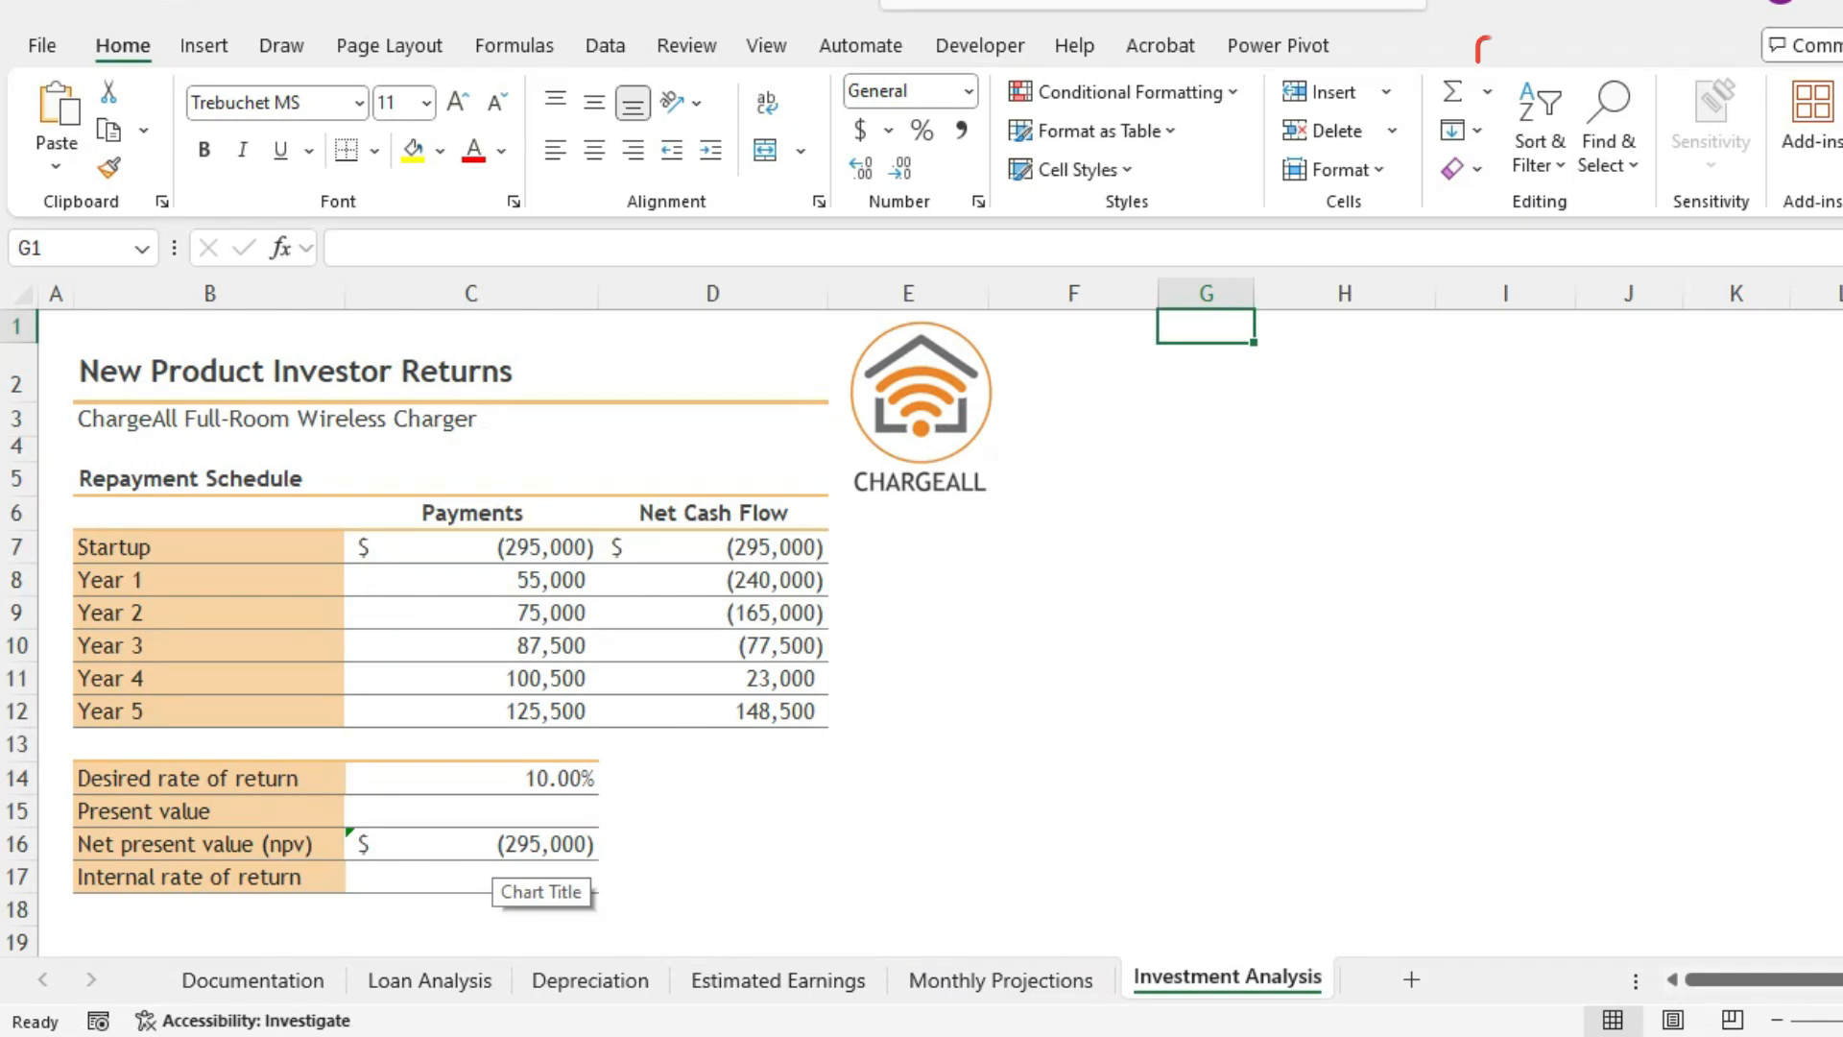
click(472, 811)
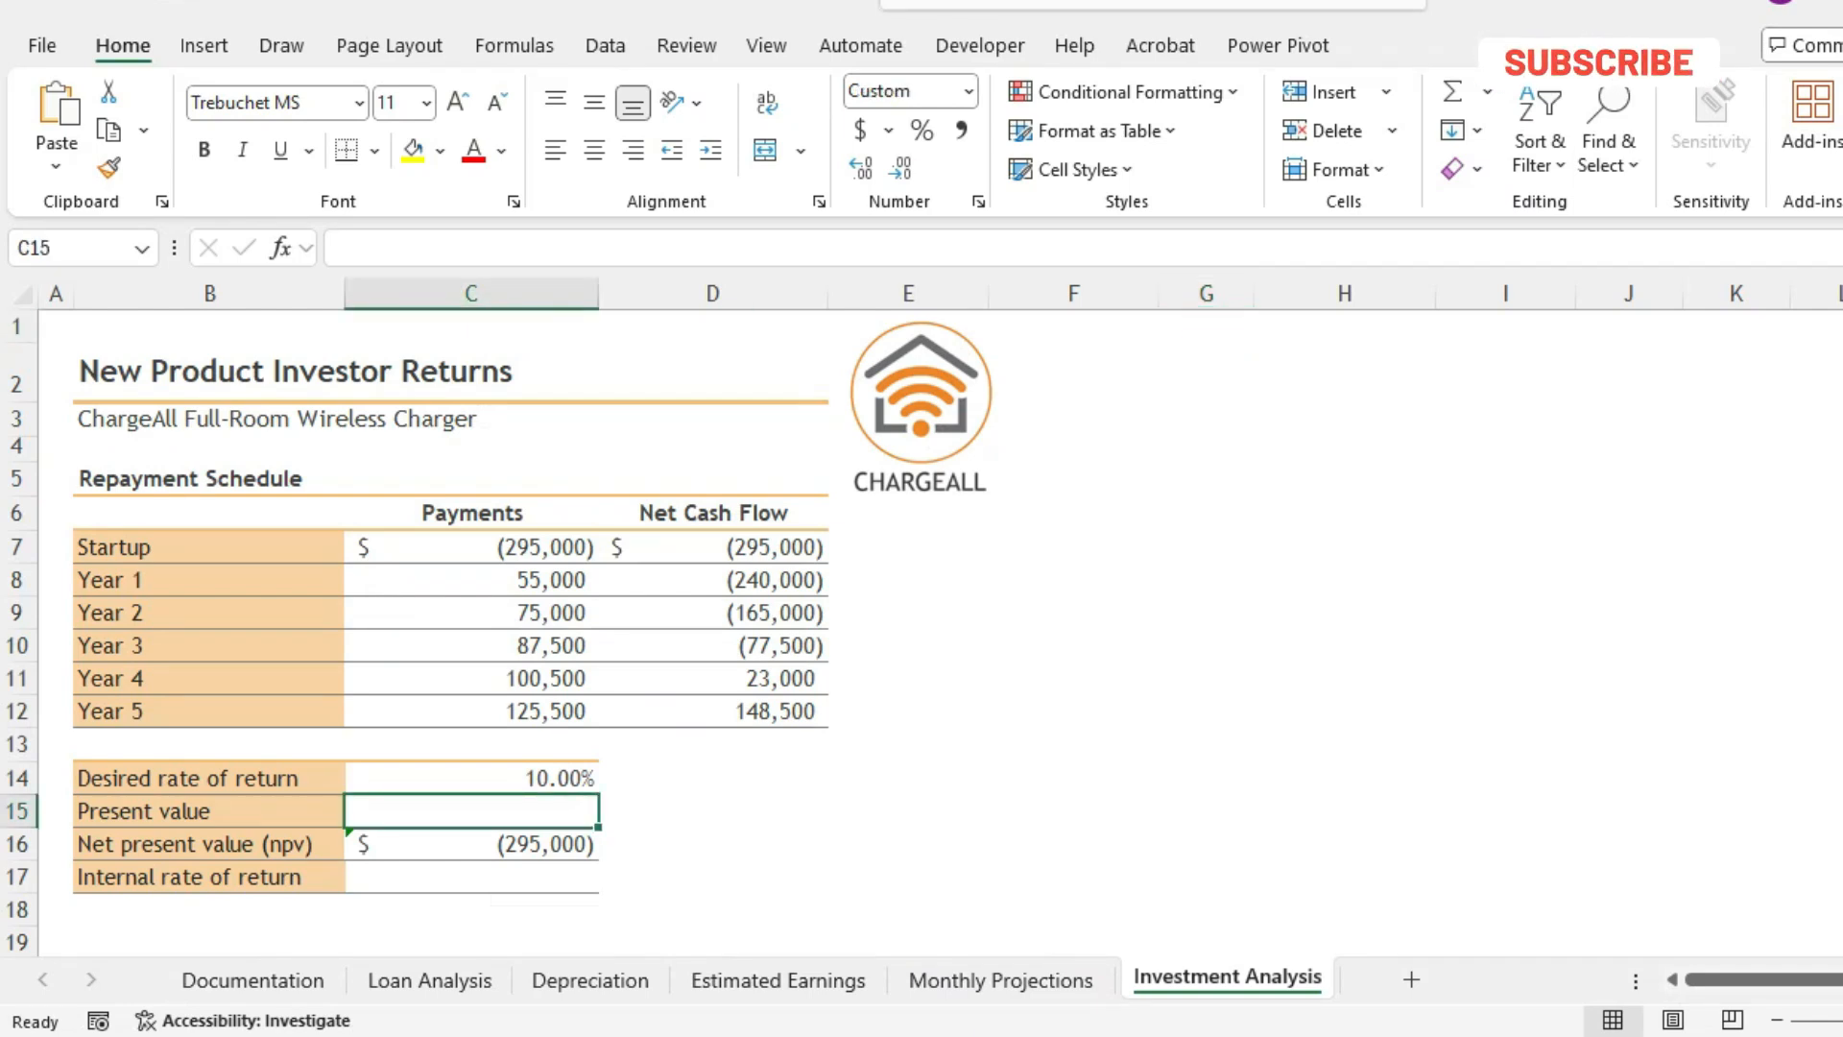
text(=NPV)
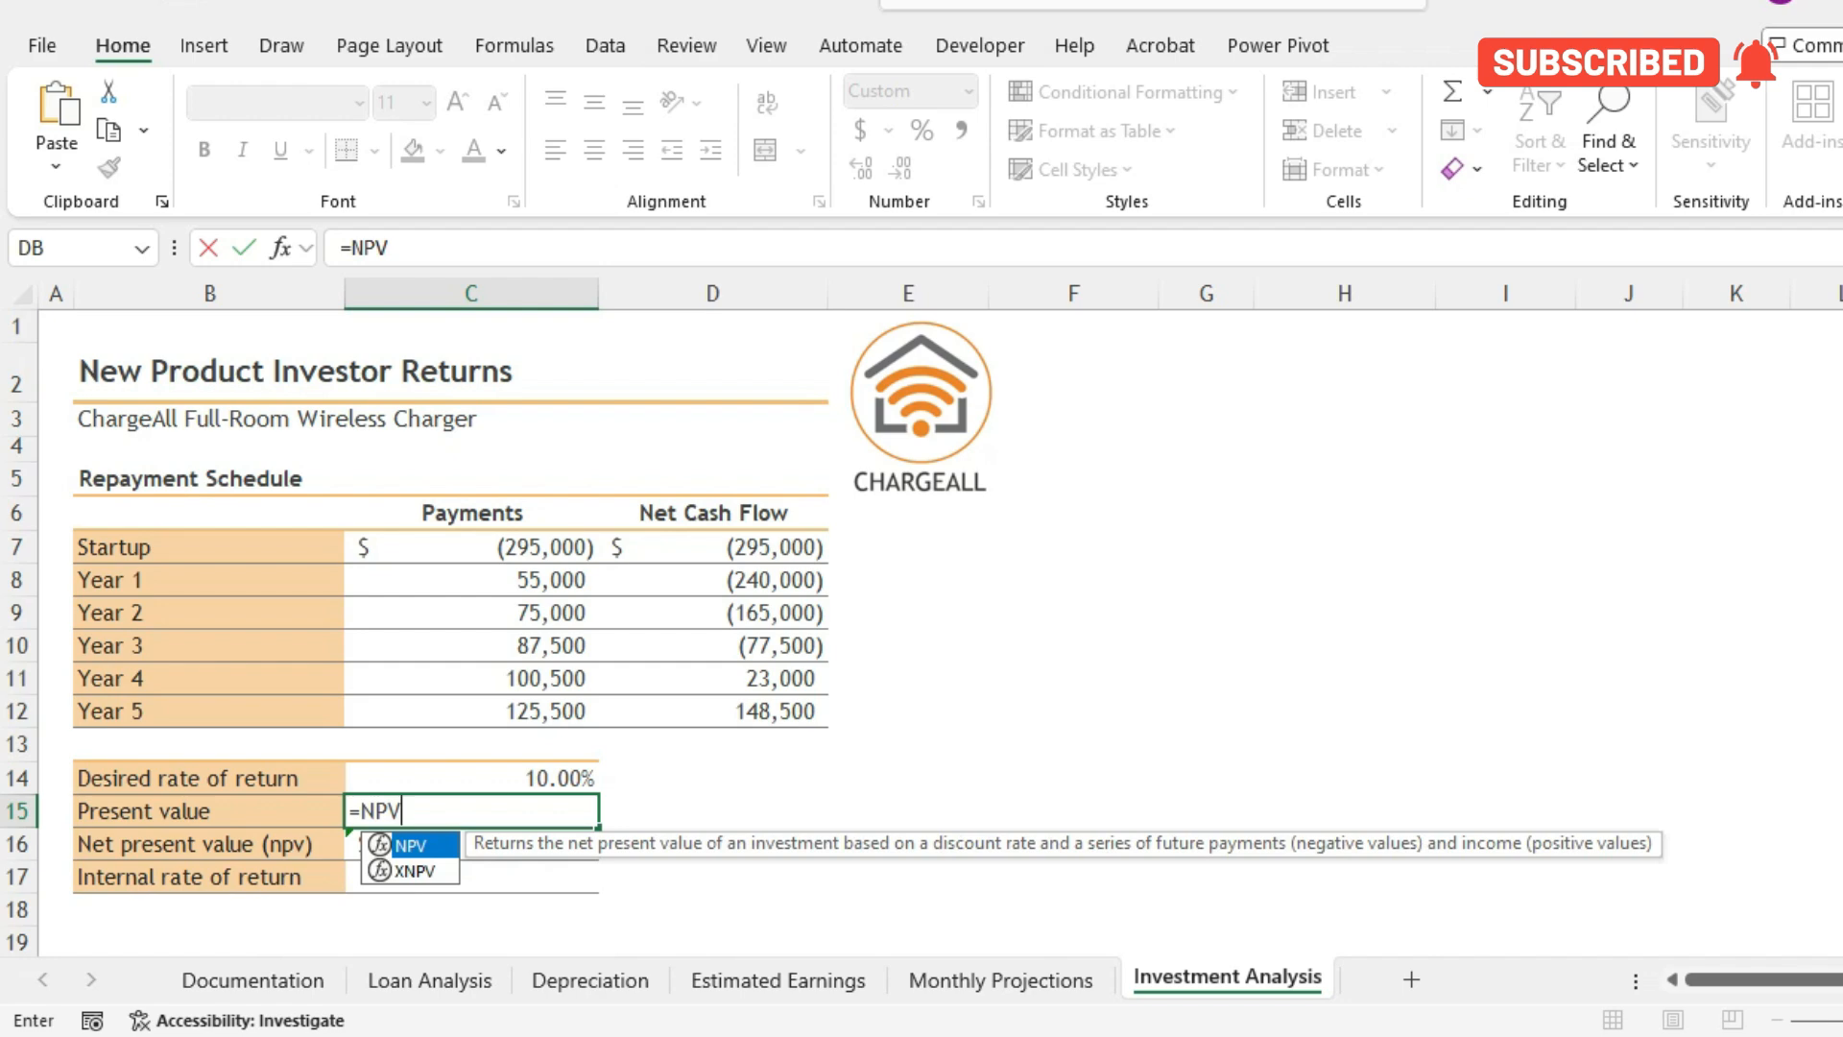
text(()
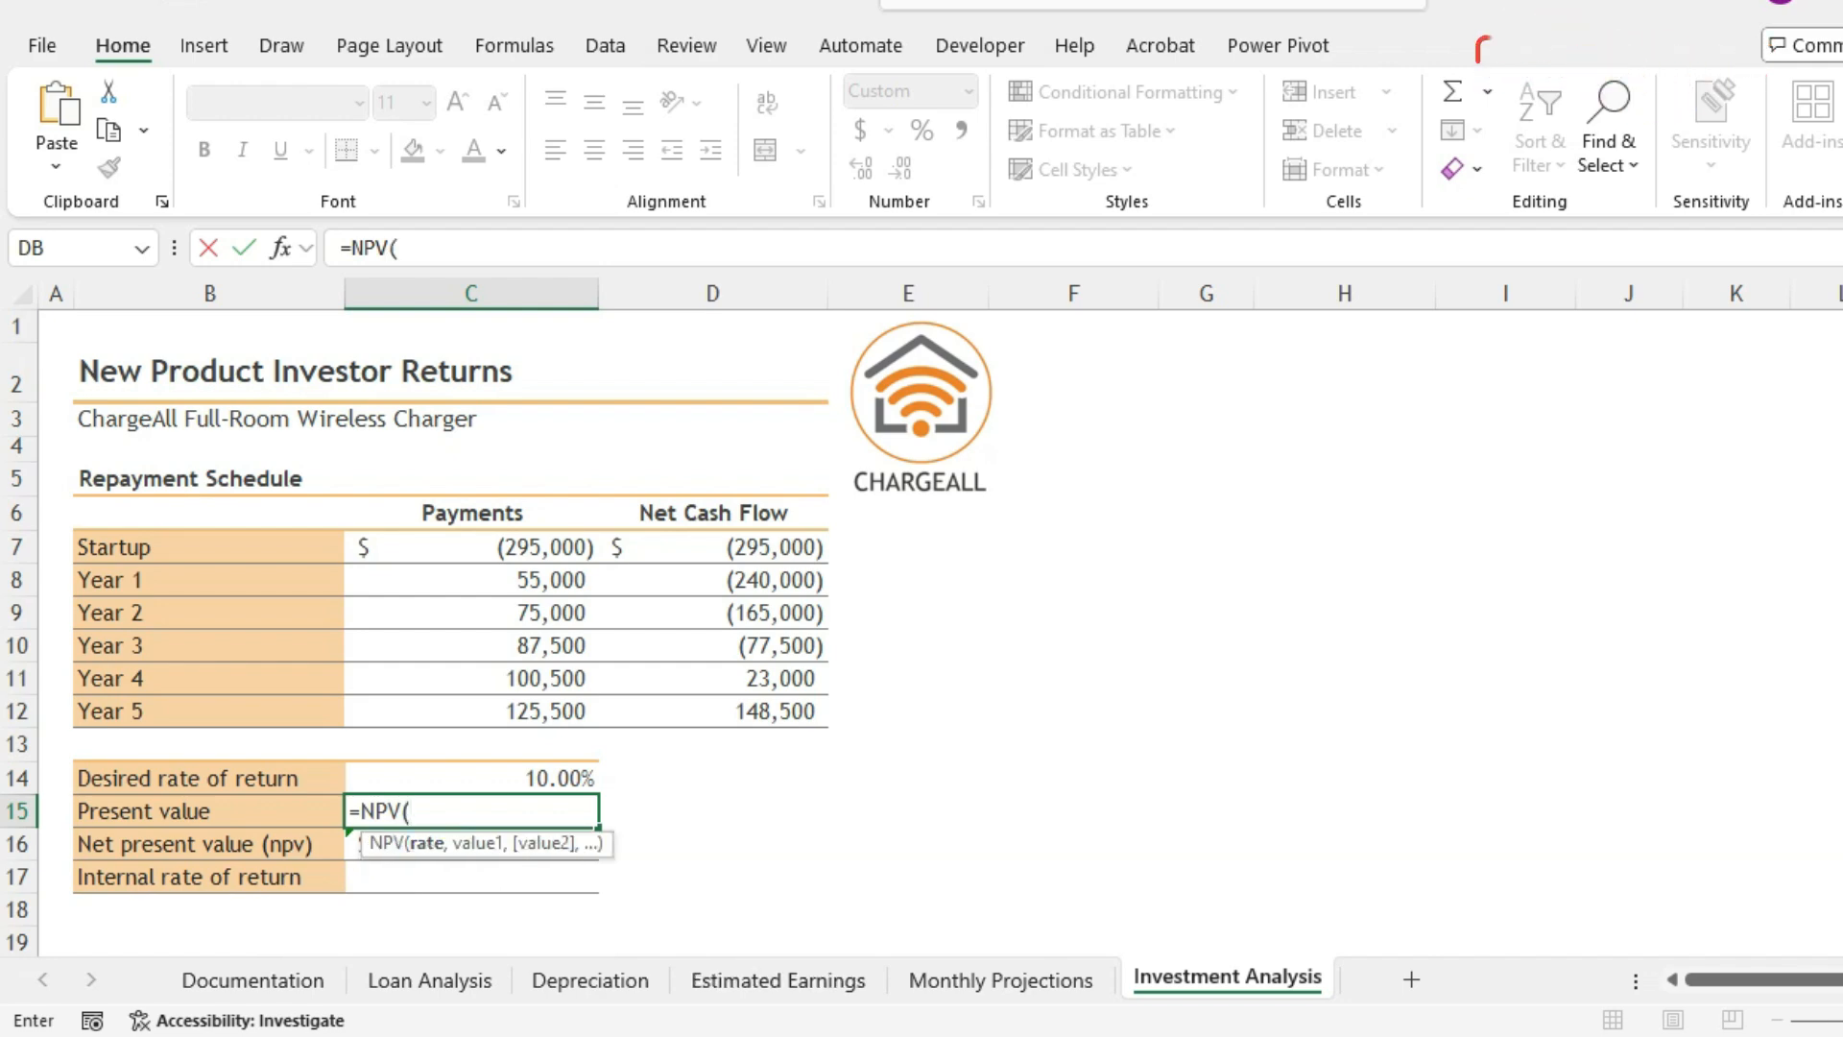
click(280, 248)
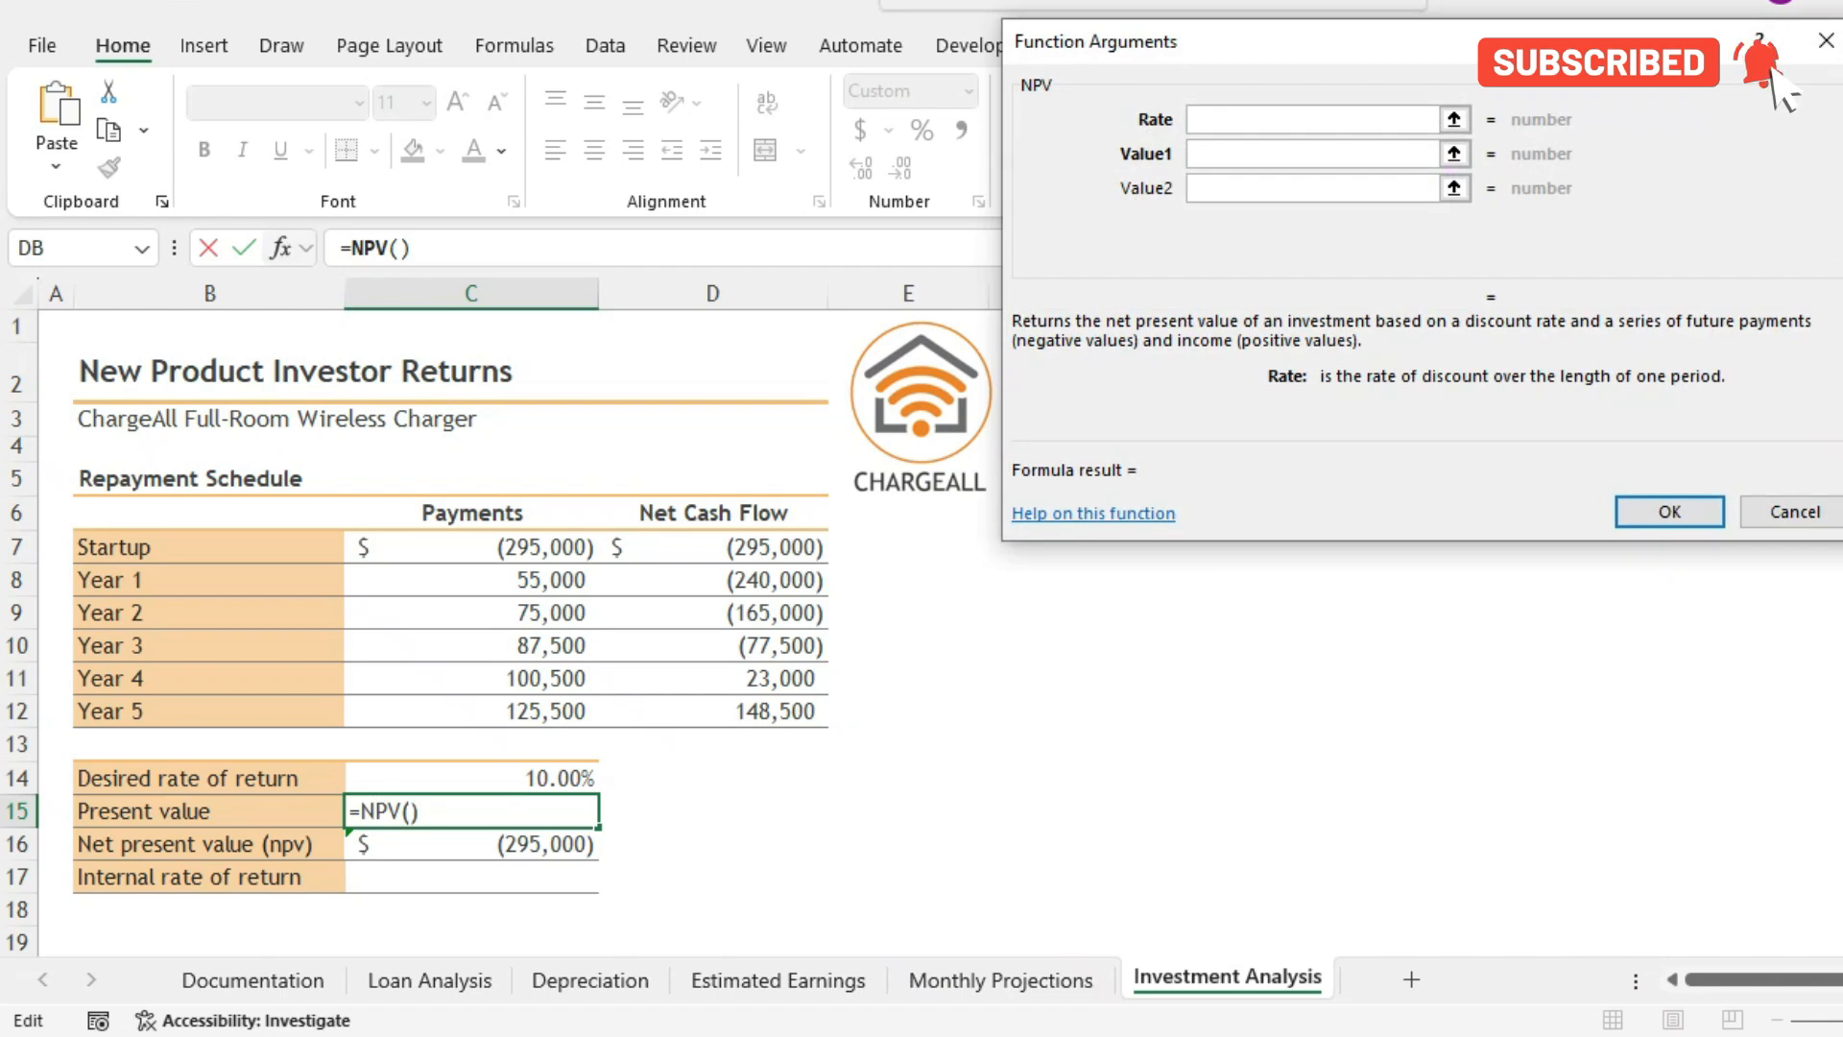
- Recheck step 14 in the Word instructions and set the NPV Rate argument to C14 in Excel
click(965, 922)
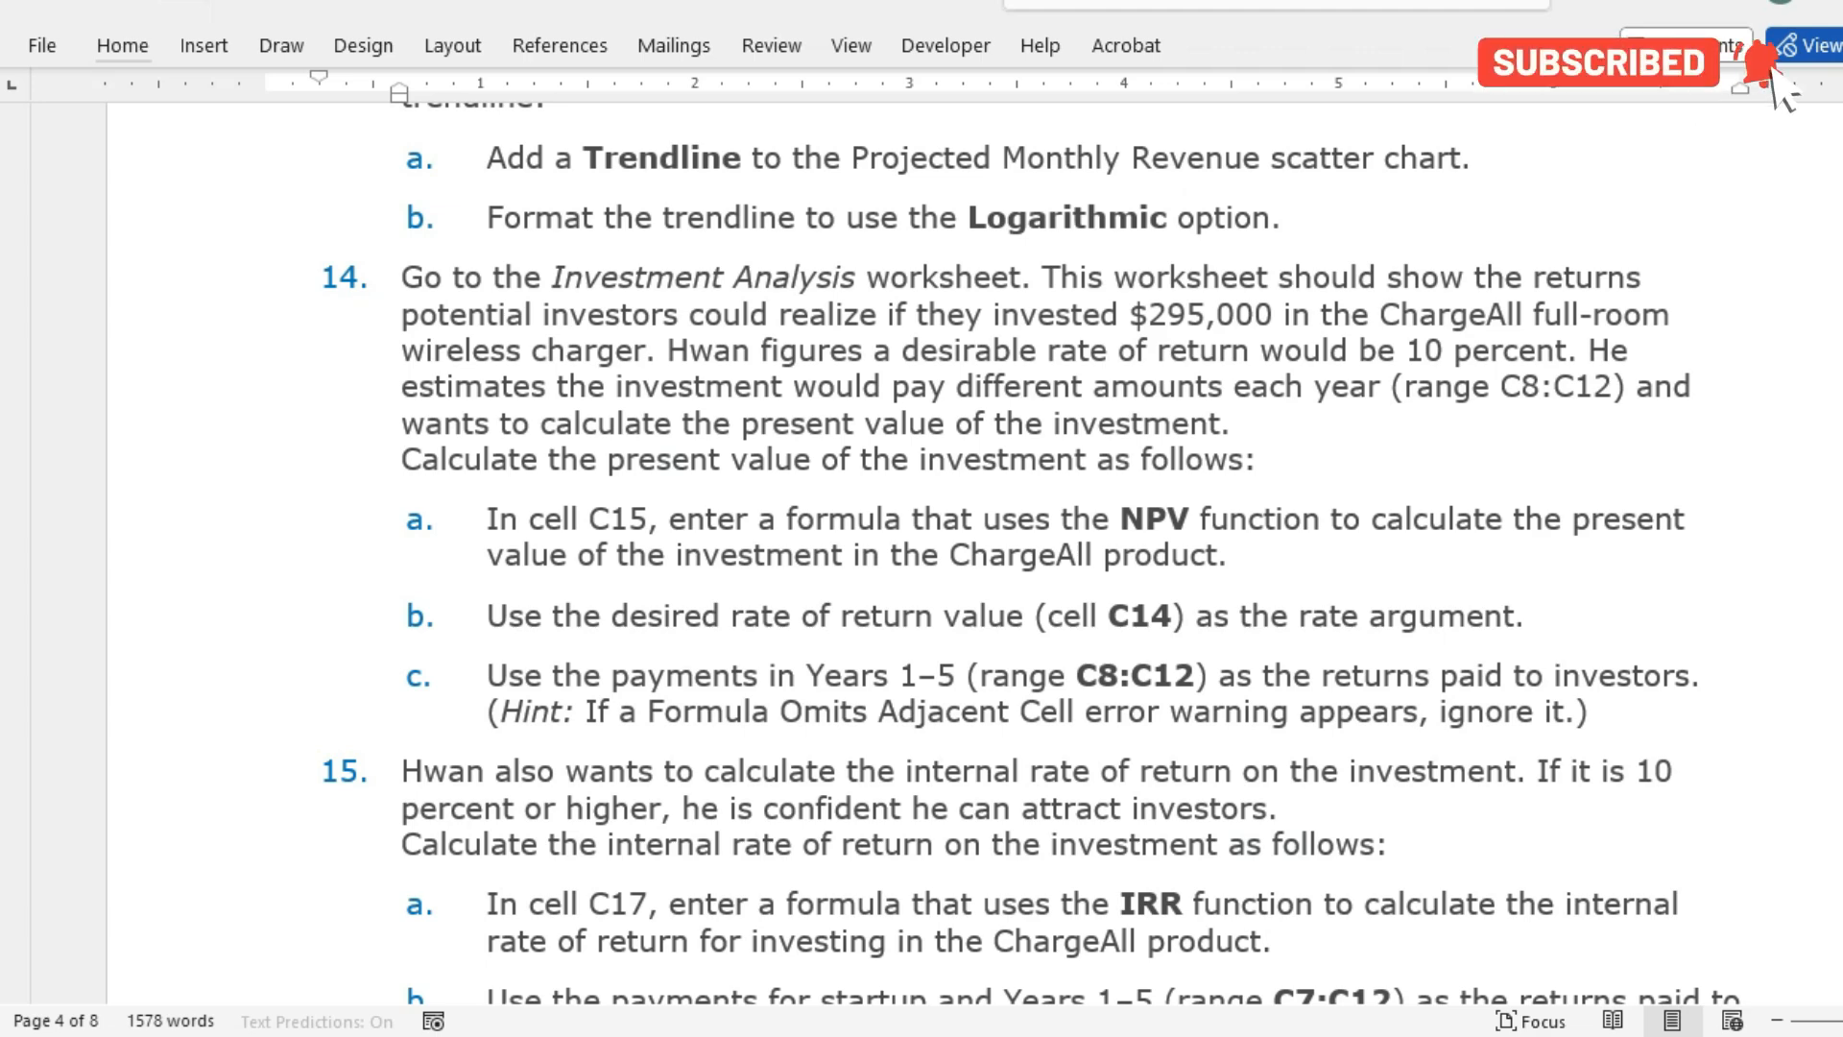
key(alt+Tab)
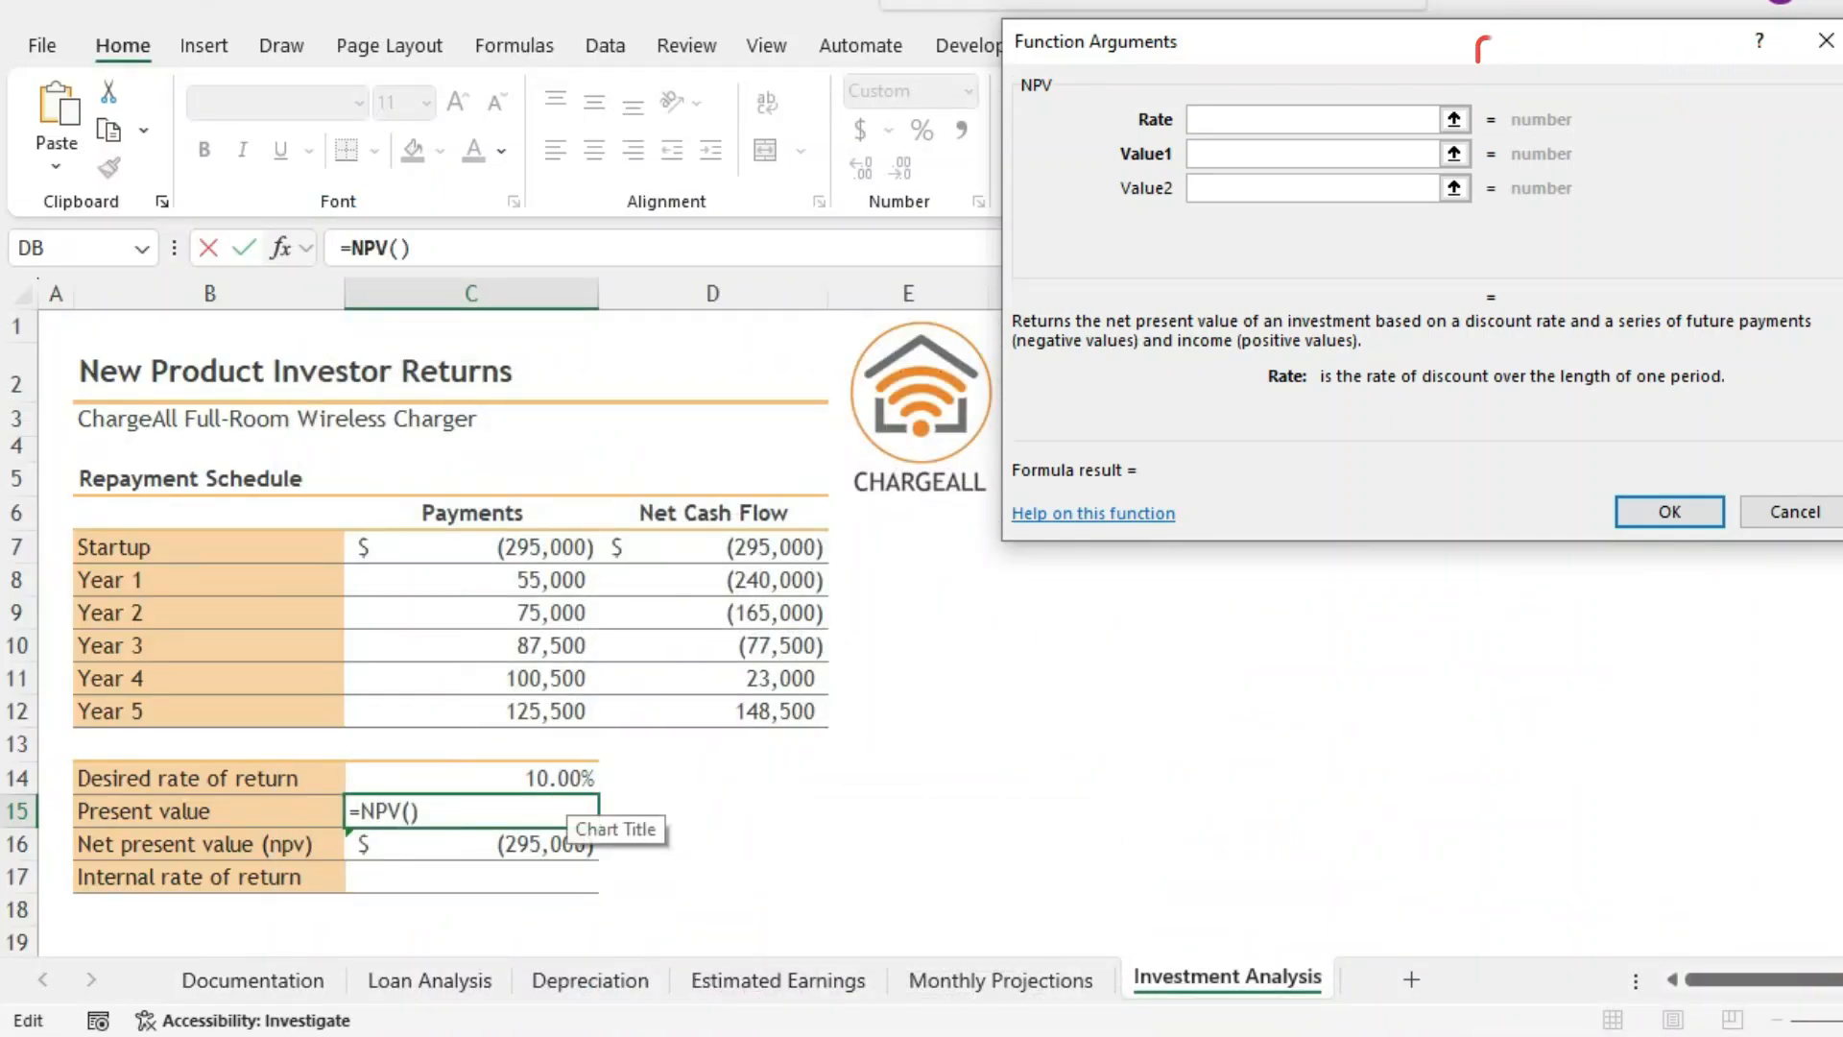
click(538, 778)
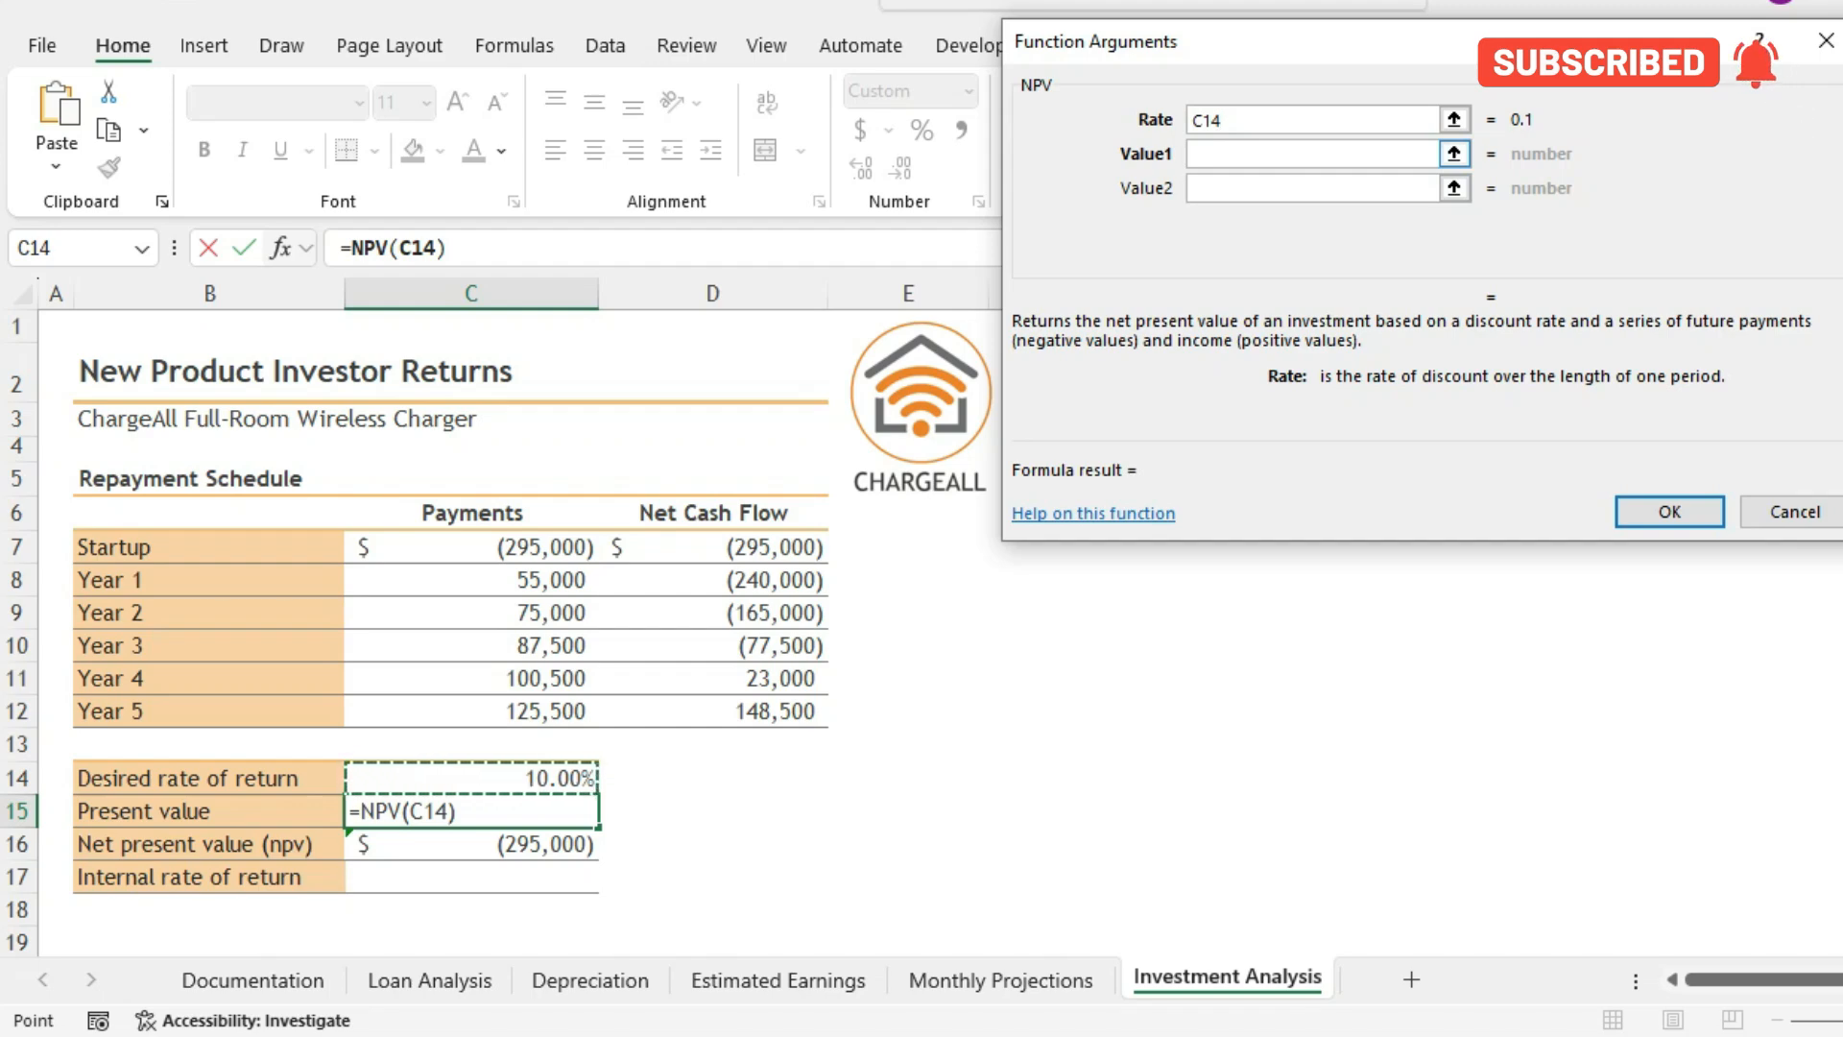
- Reread step 14 in Word for the returns range, set the NPV Value1 argument to C8:C12 and enter the C15 formula
click(1310, 154)
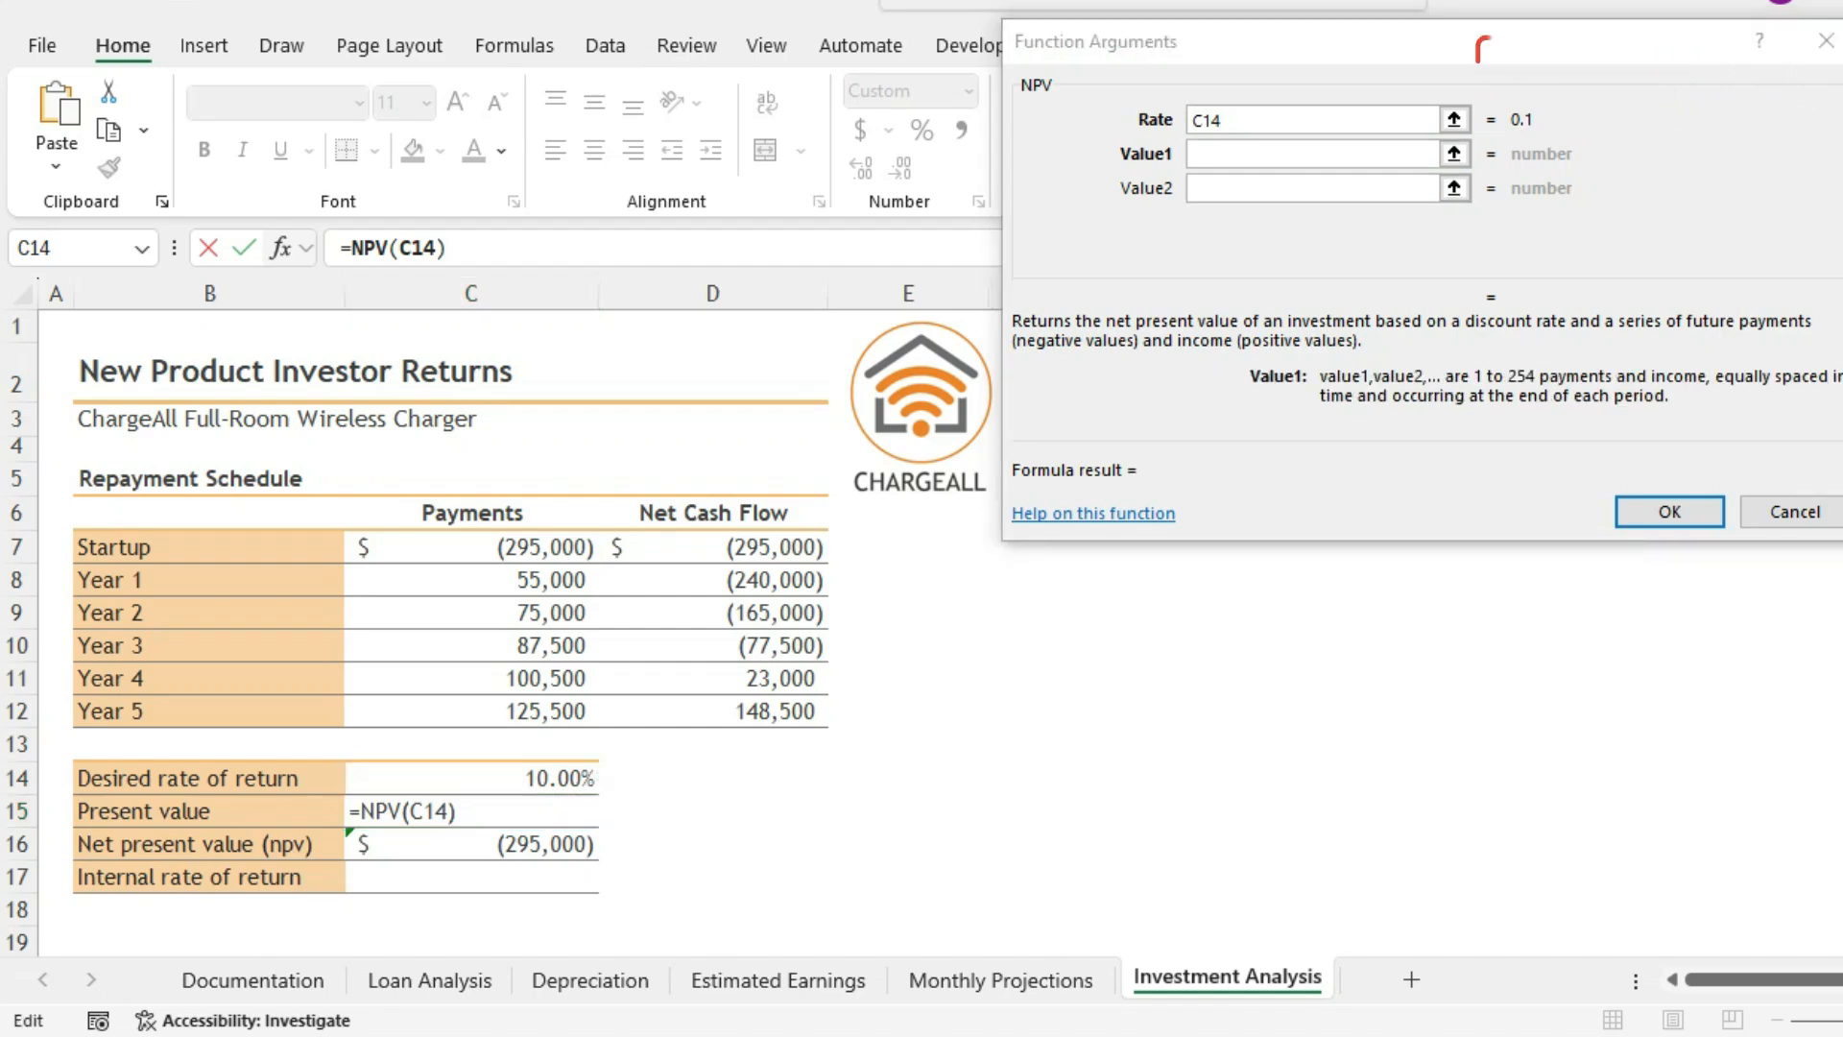
key(alt+Tab)
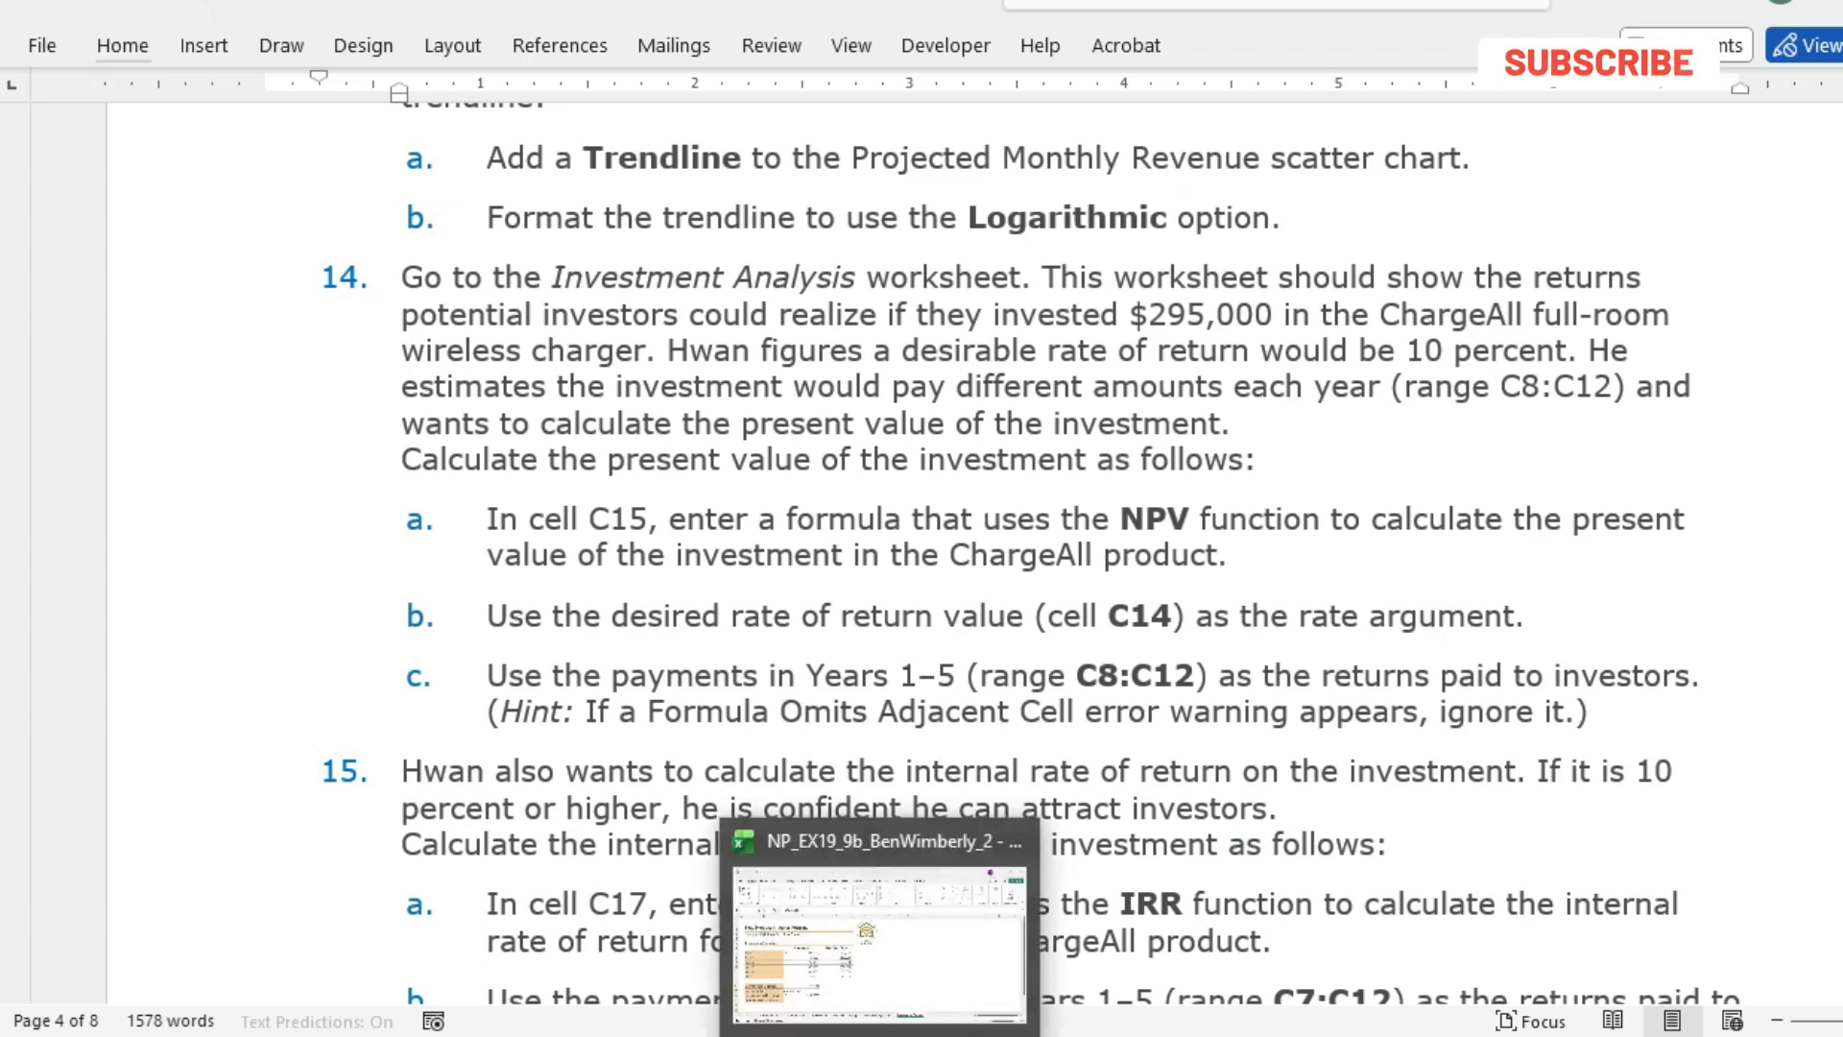
click(879, 1032)
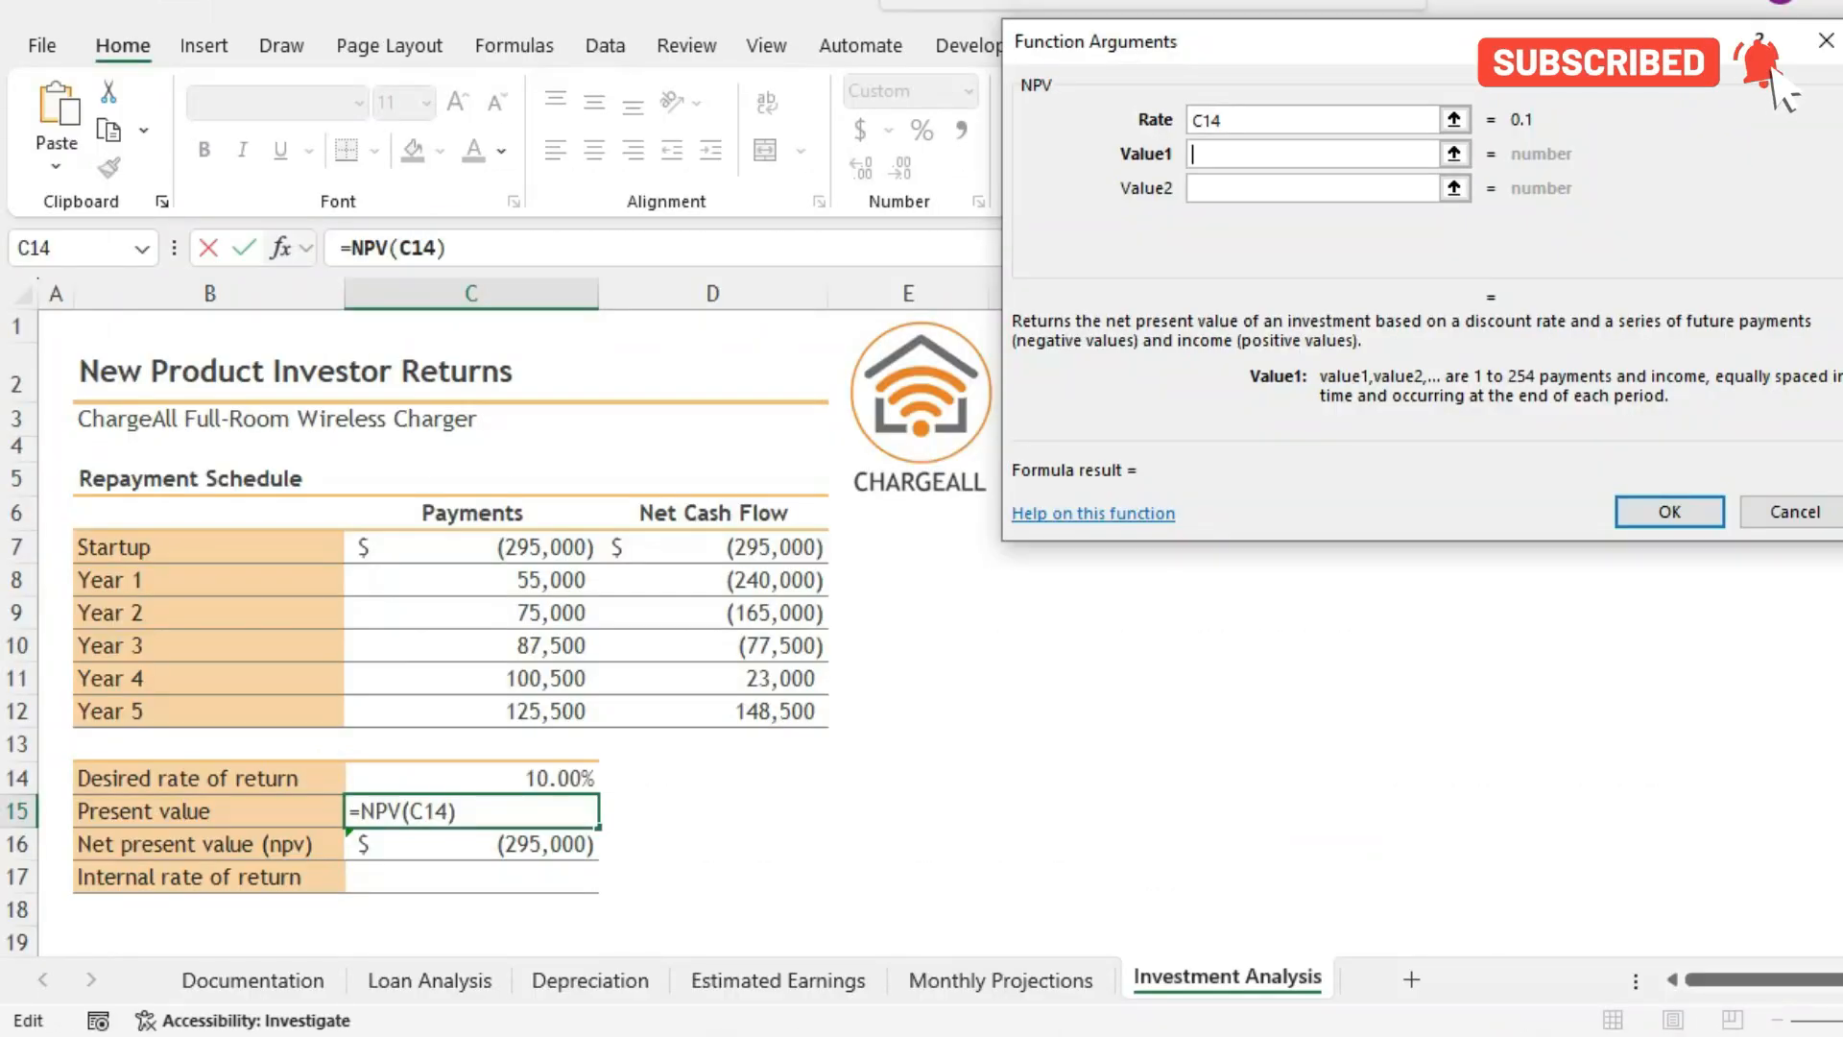
key(alt+Tab)
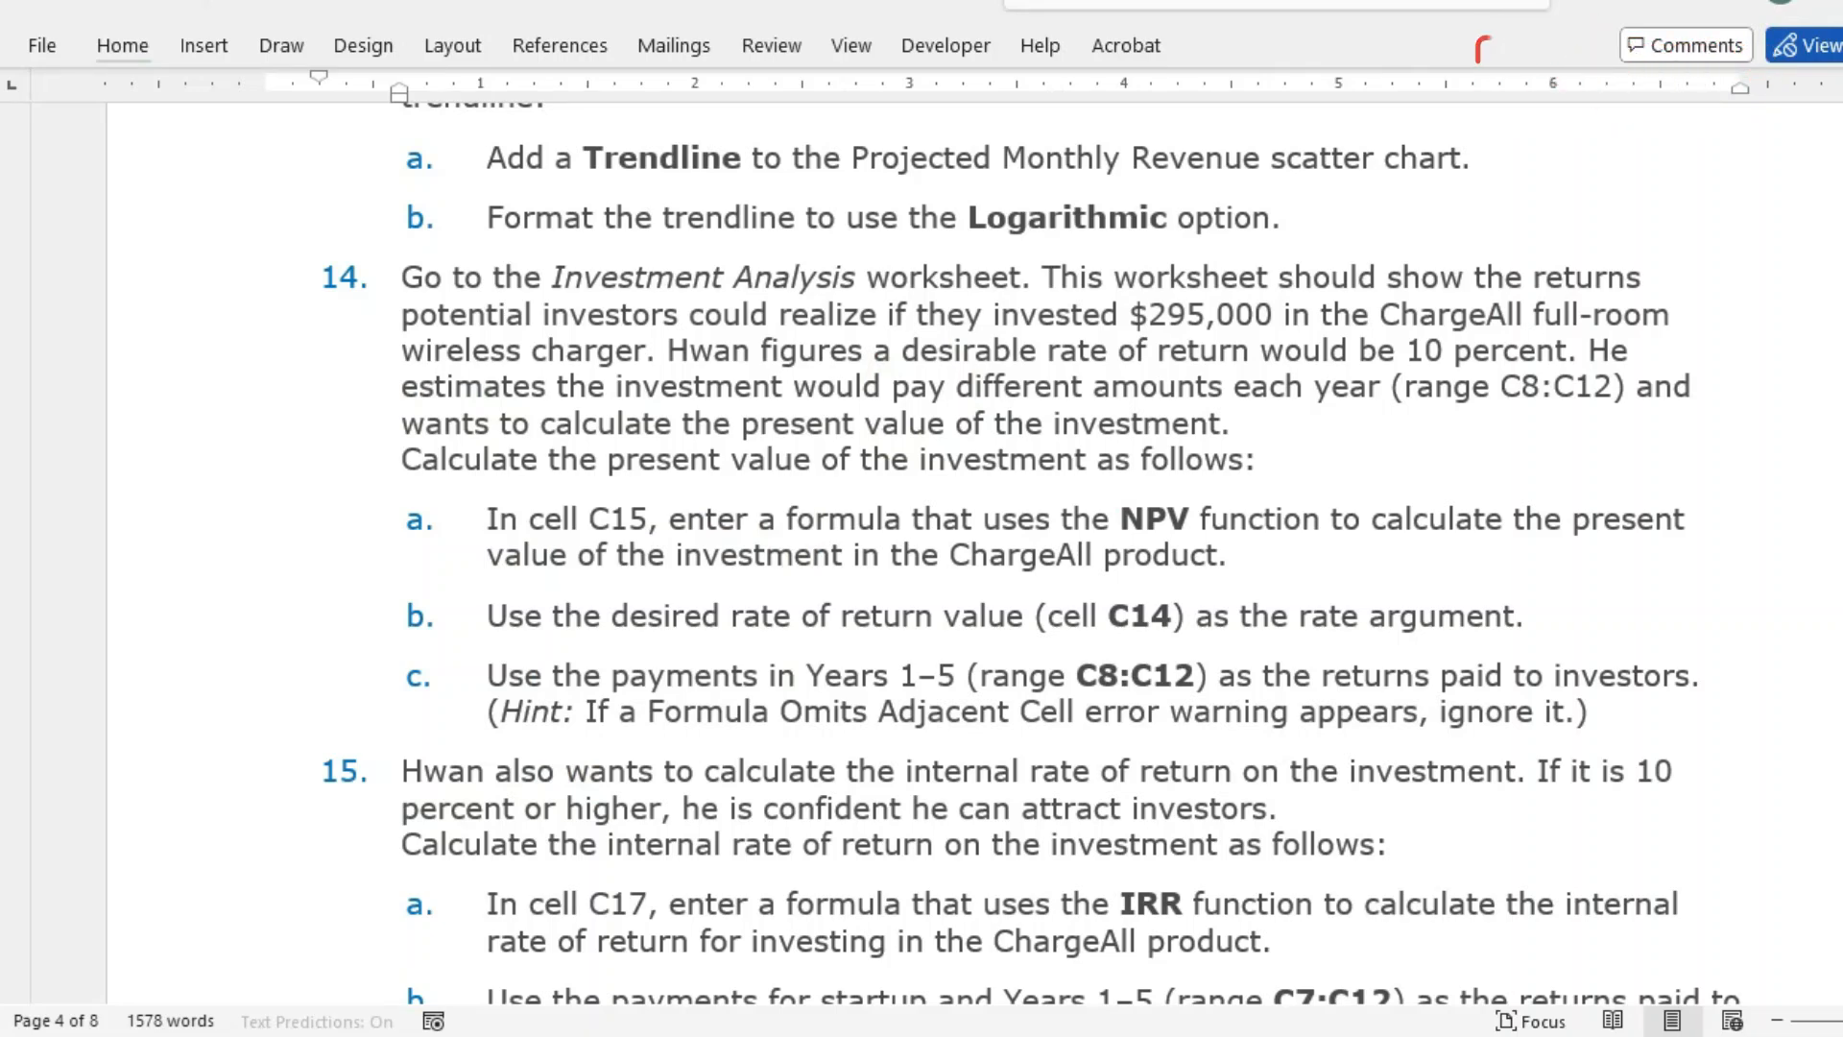
drag(401, 278, 1602, 715)
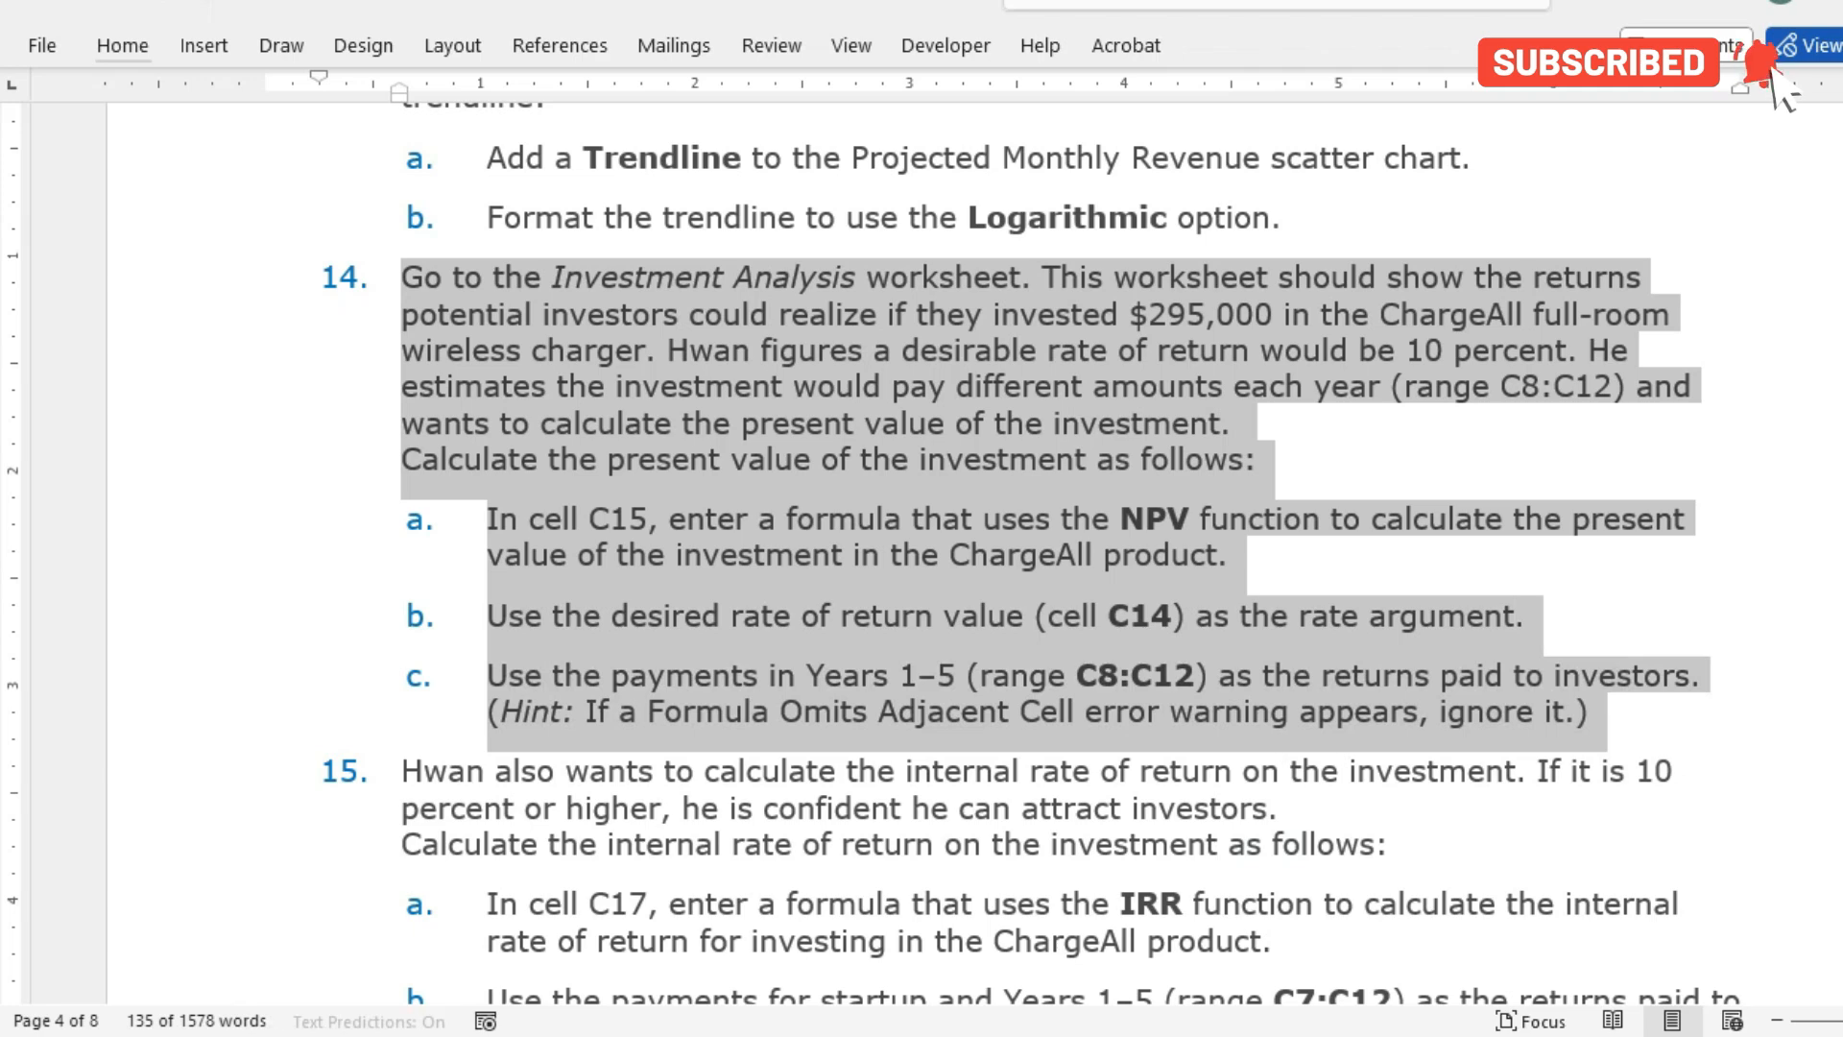
key(alt)
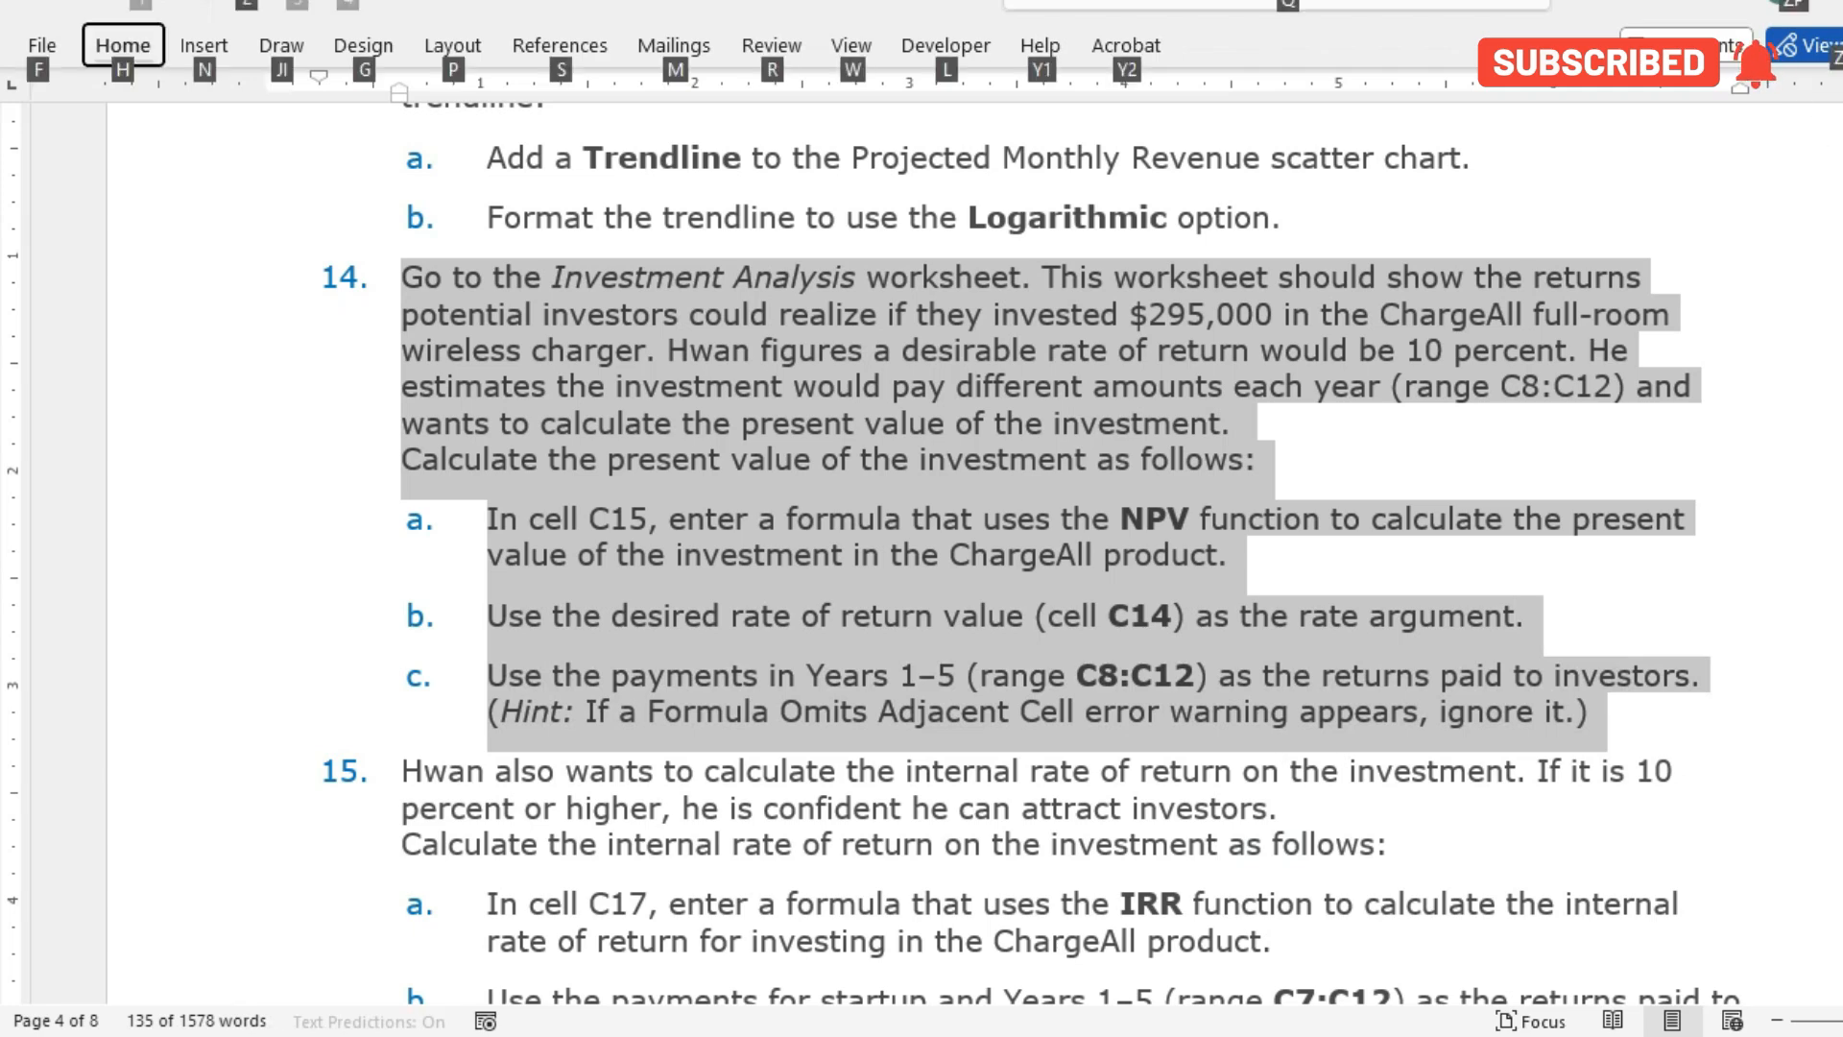
key(alt+Tab)
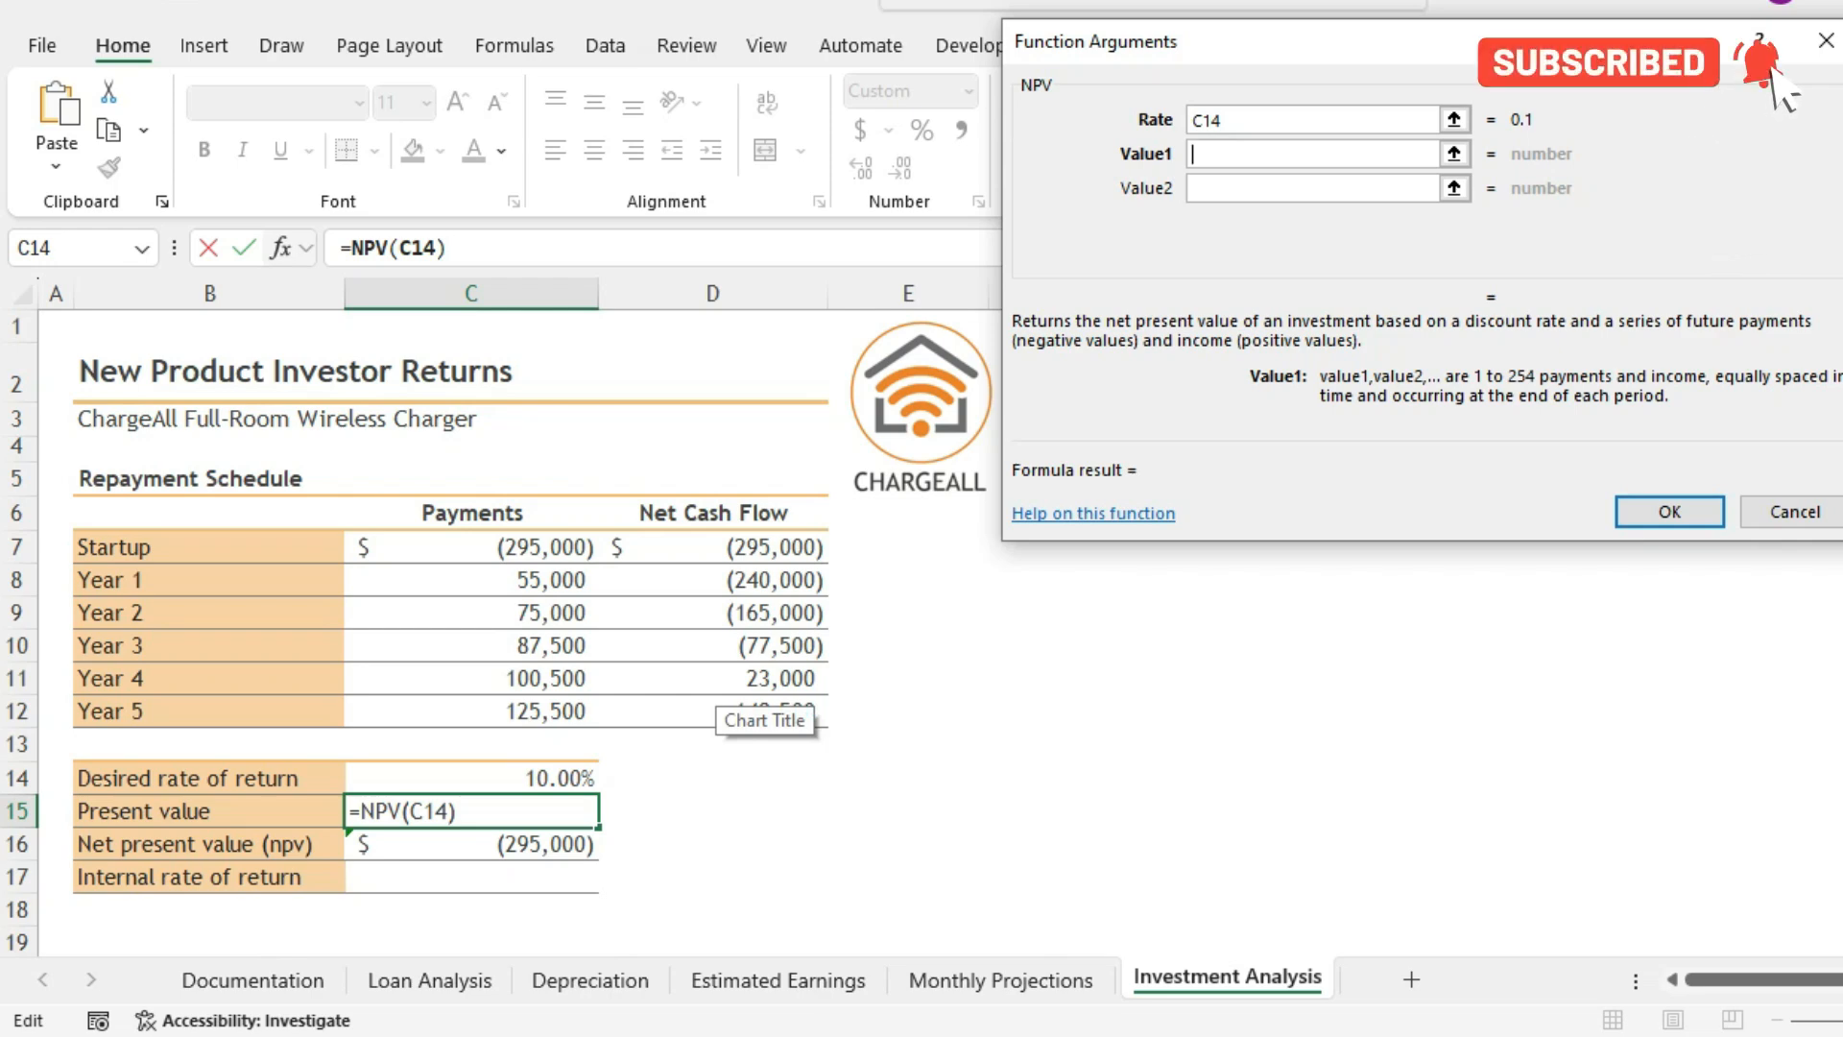
drag(538, 580, 580, 718)
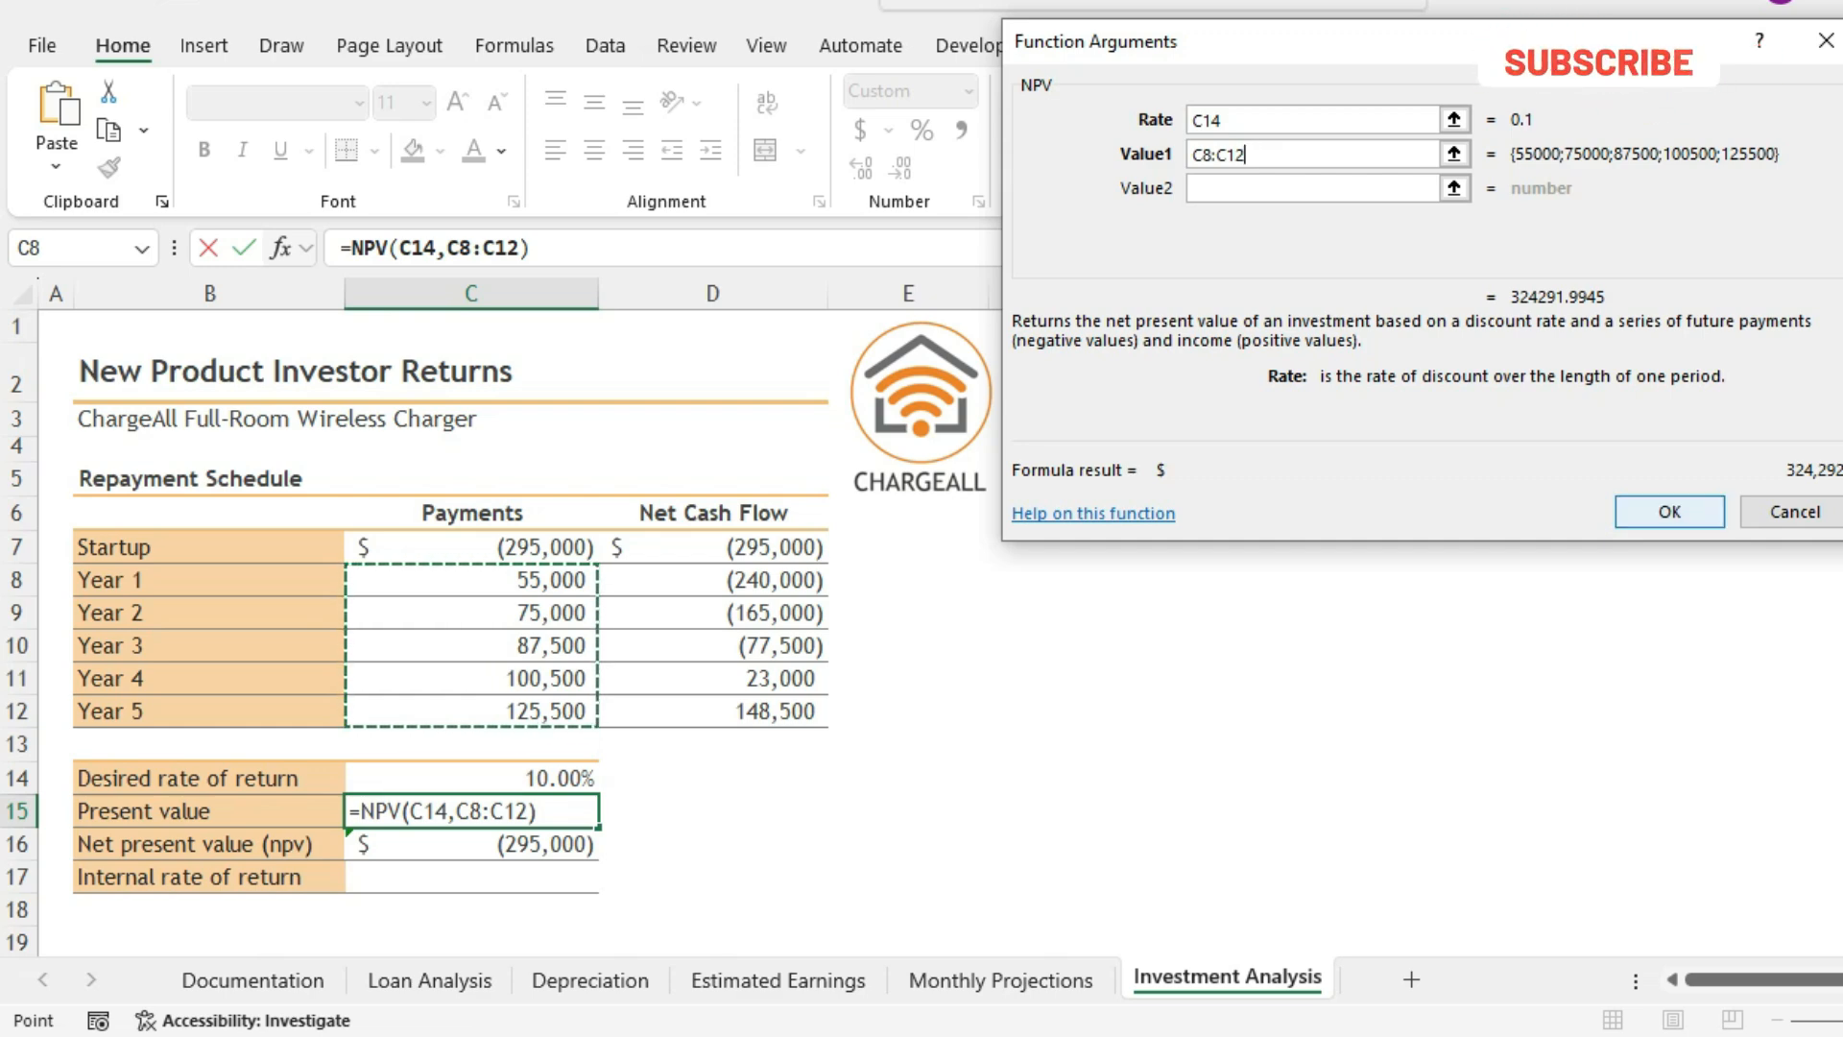
key(Return)
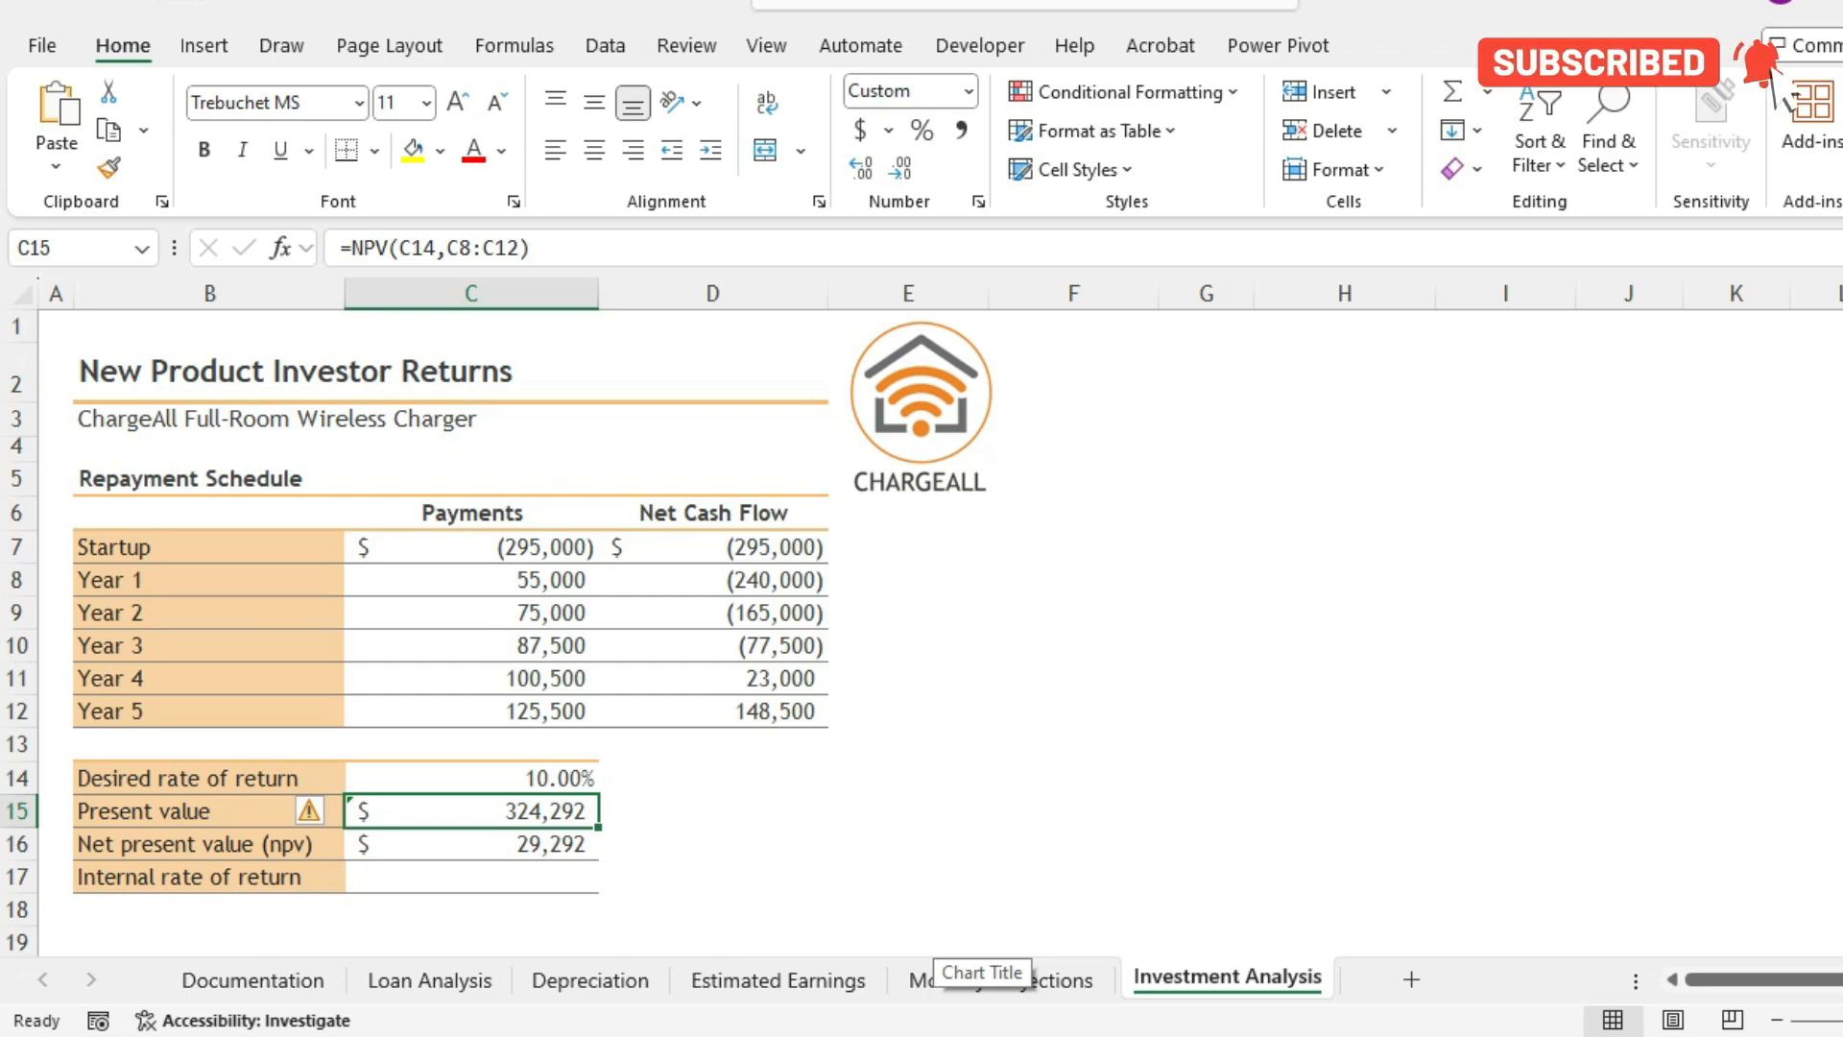
- Compare the C15 present value with Final Figure 5 in the Word instructions and return to the Excel workbook
mouse_move(953, 1036)
click(952, 931)
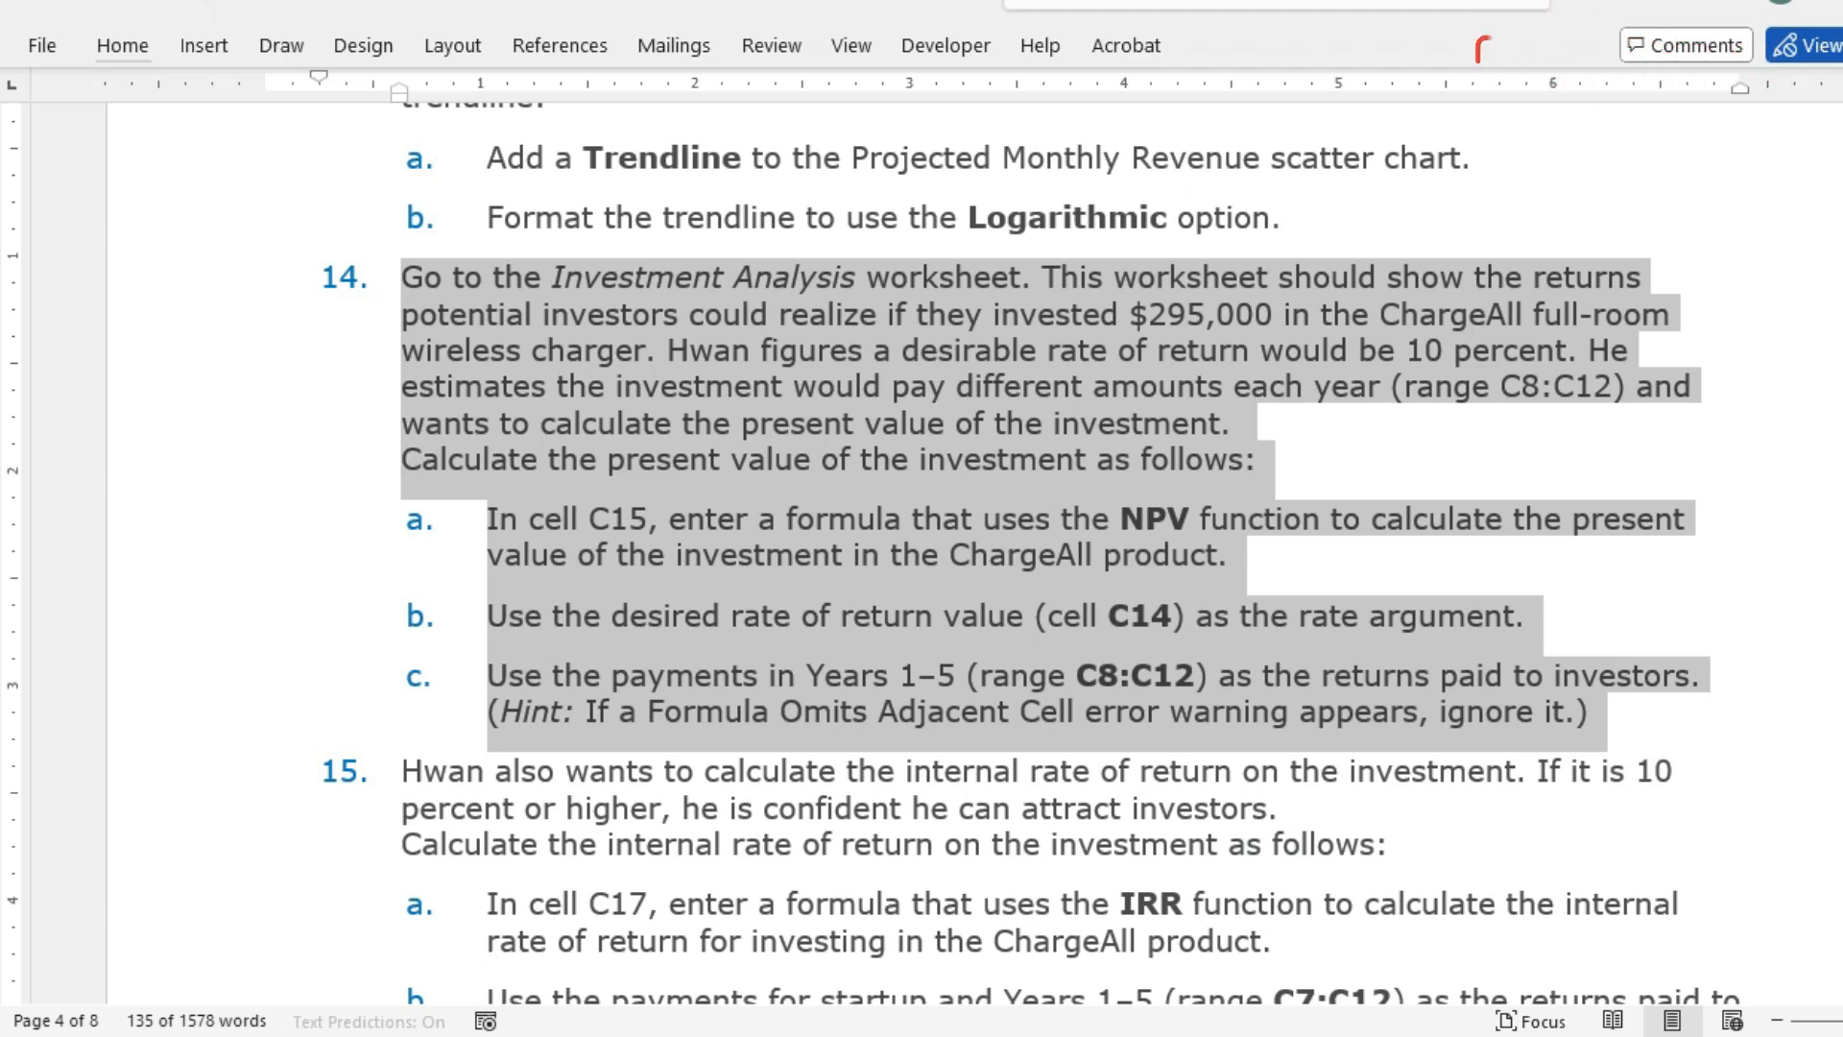
drag(1840, 417, 1840, 595)
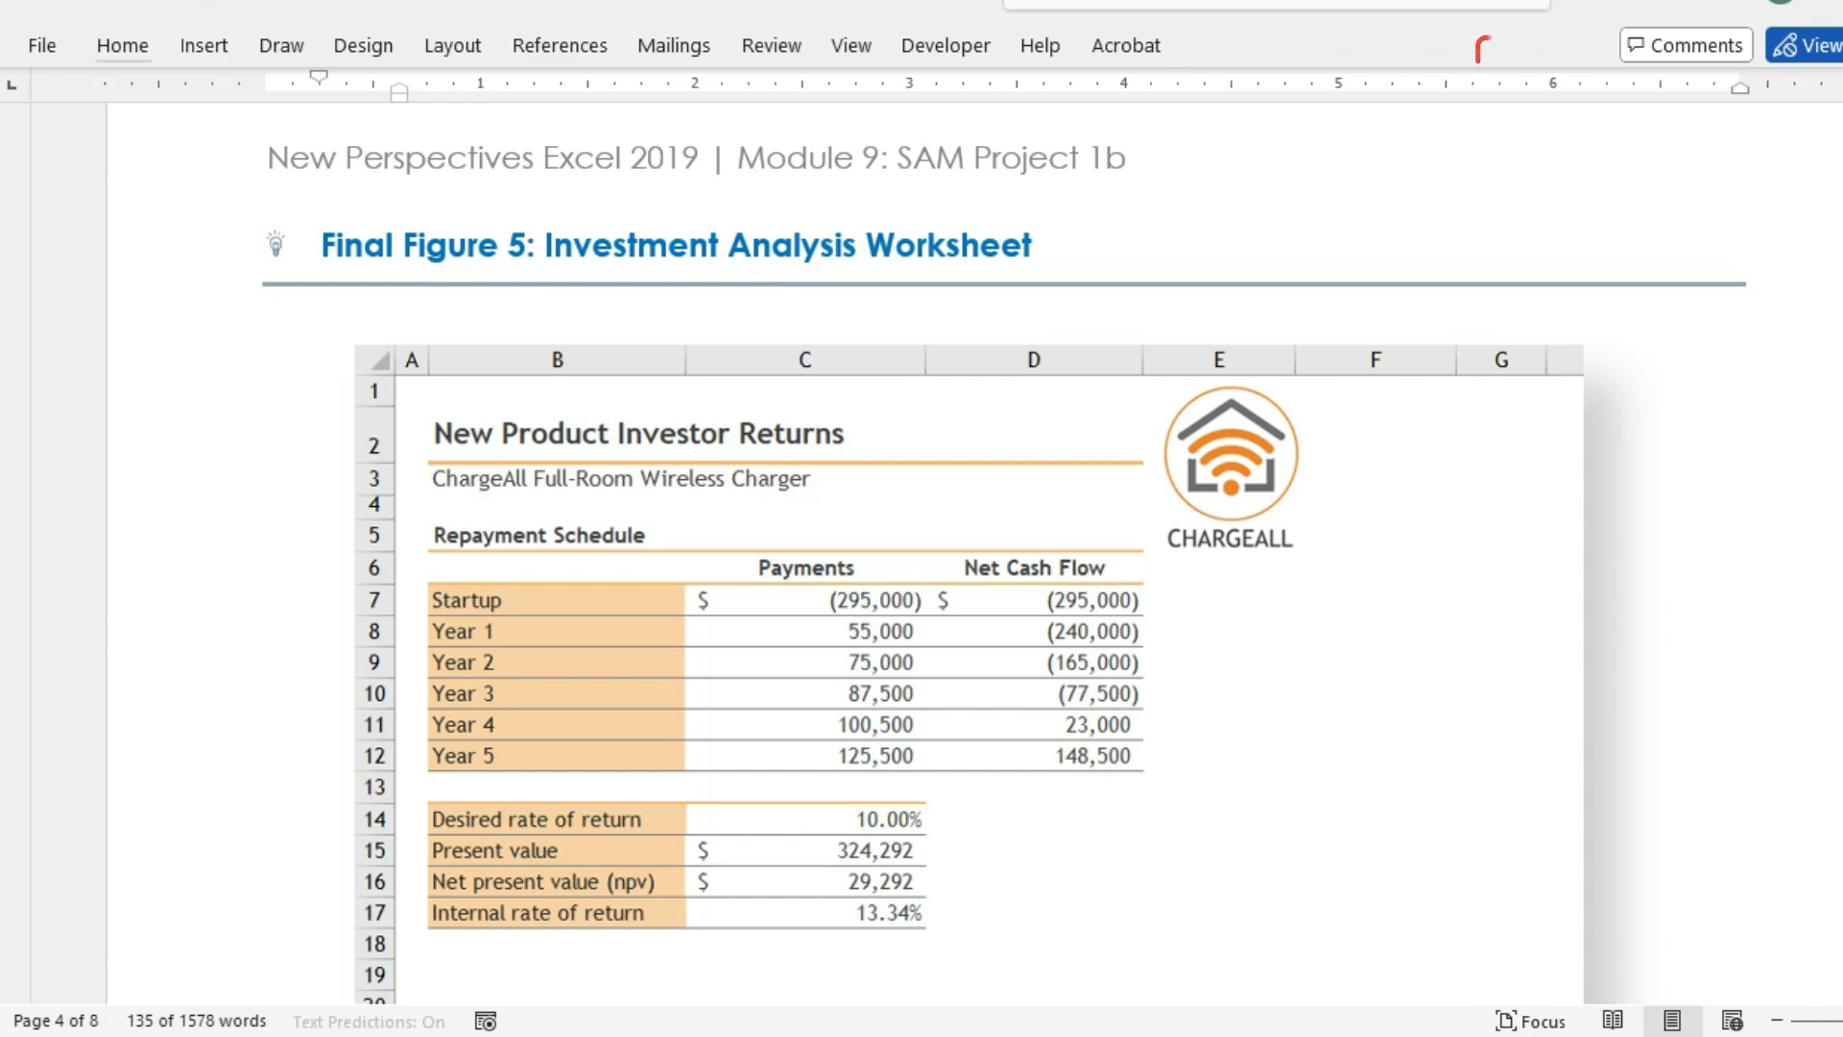
key(alt+Tab)
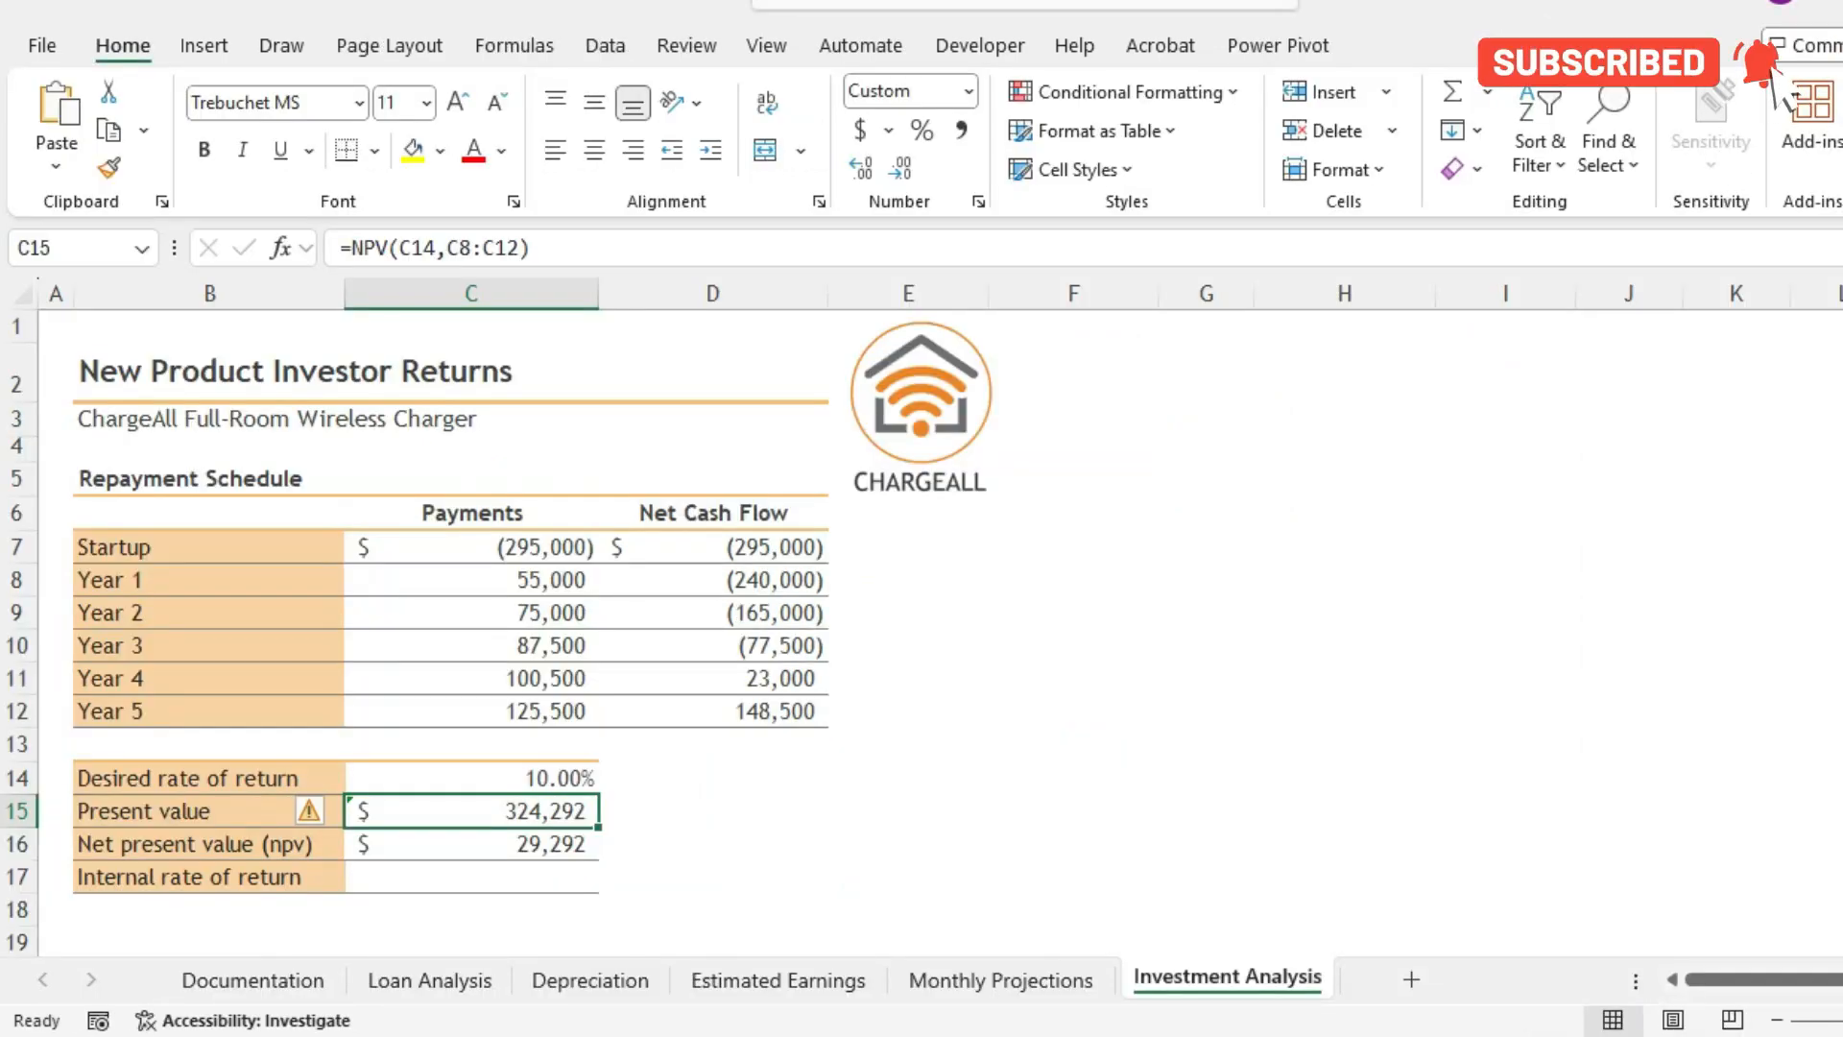
- Reread the step 14 hint in Word and ignore the Formula Omits Adjacent Cells error on cell C15 in Excel
key(alt+Tab)
drag(1842, 888, 1842, 465)
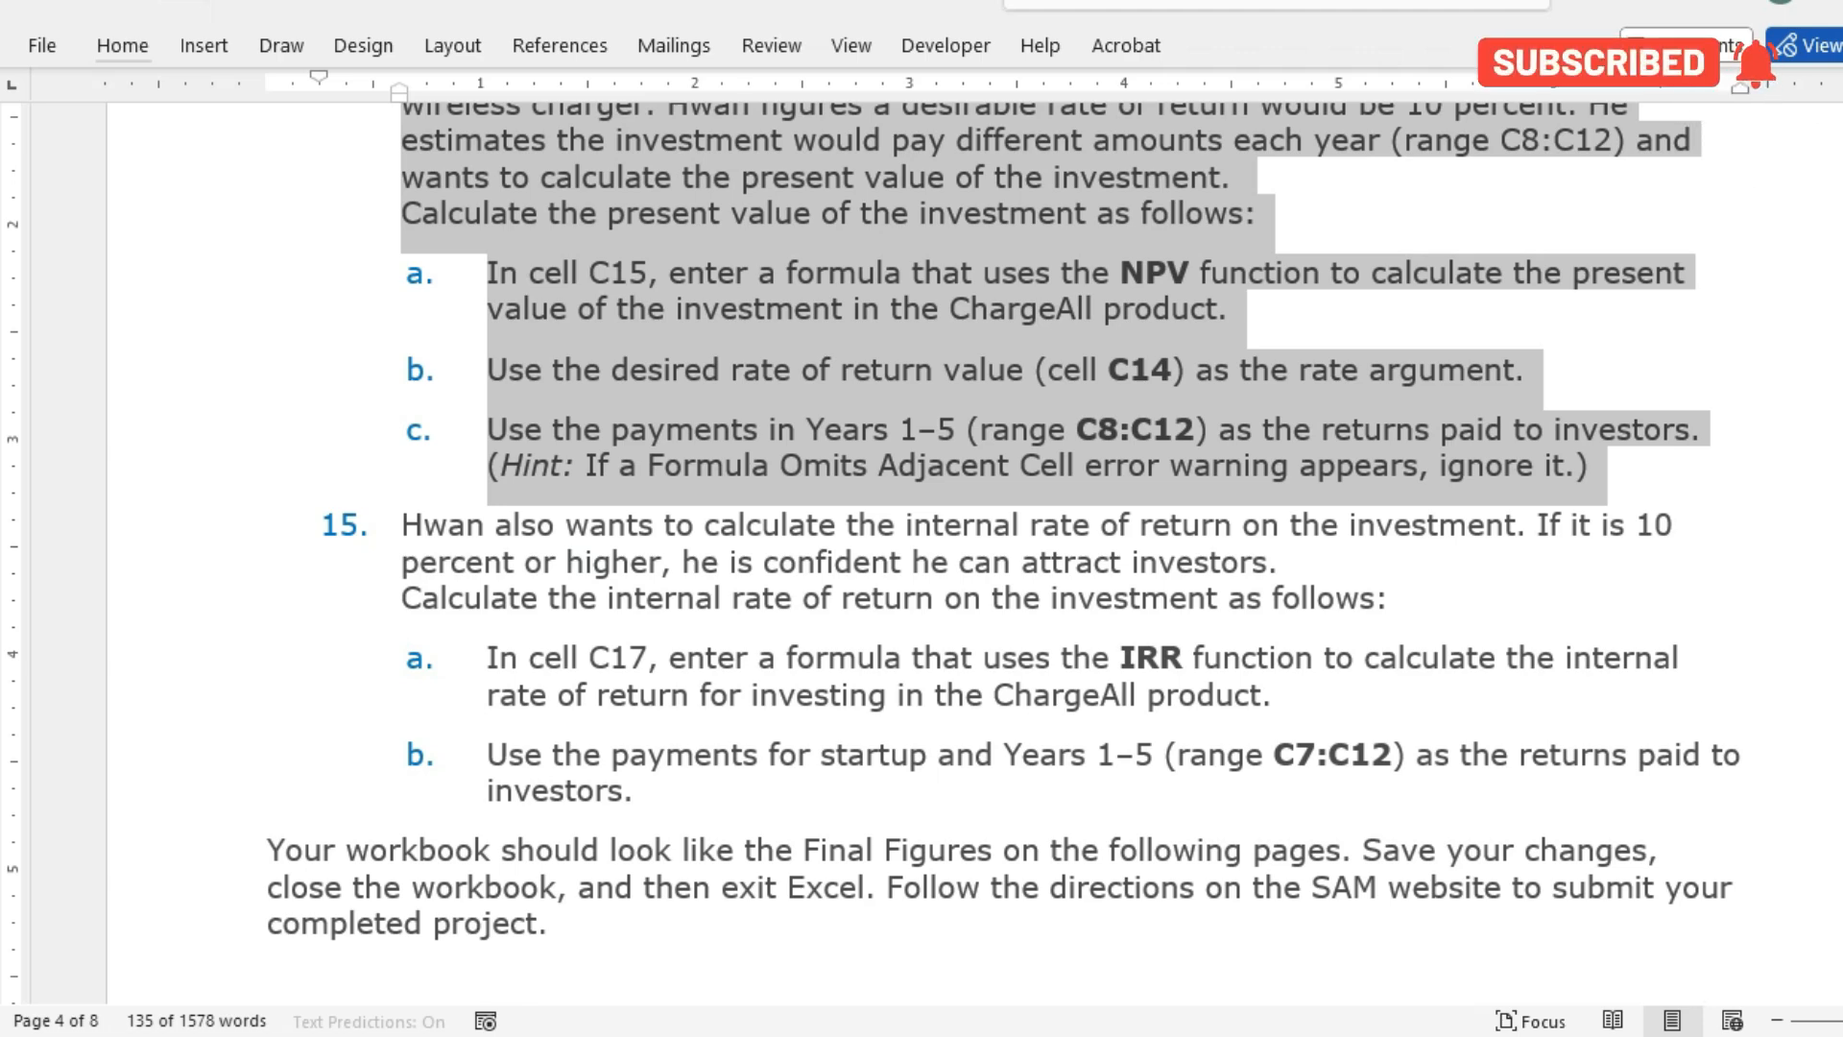
key(alt+Tab)
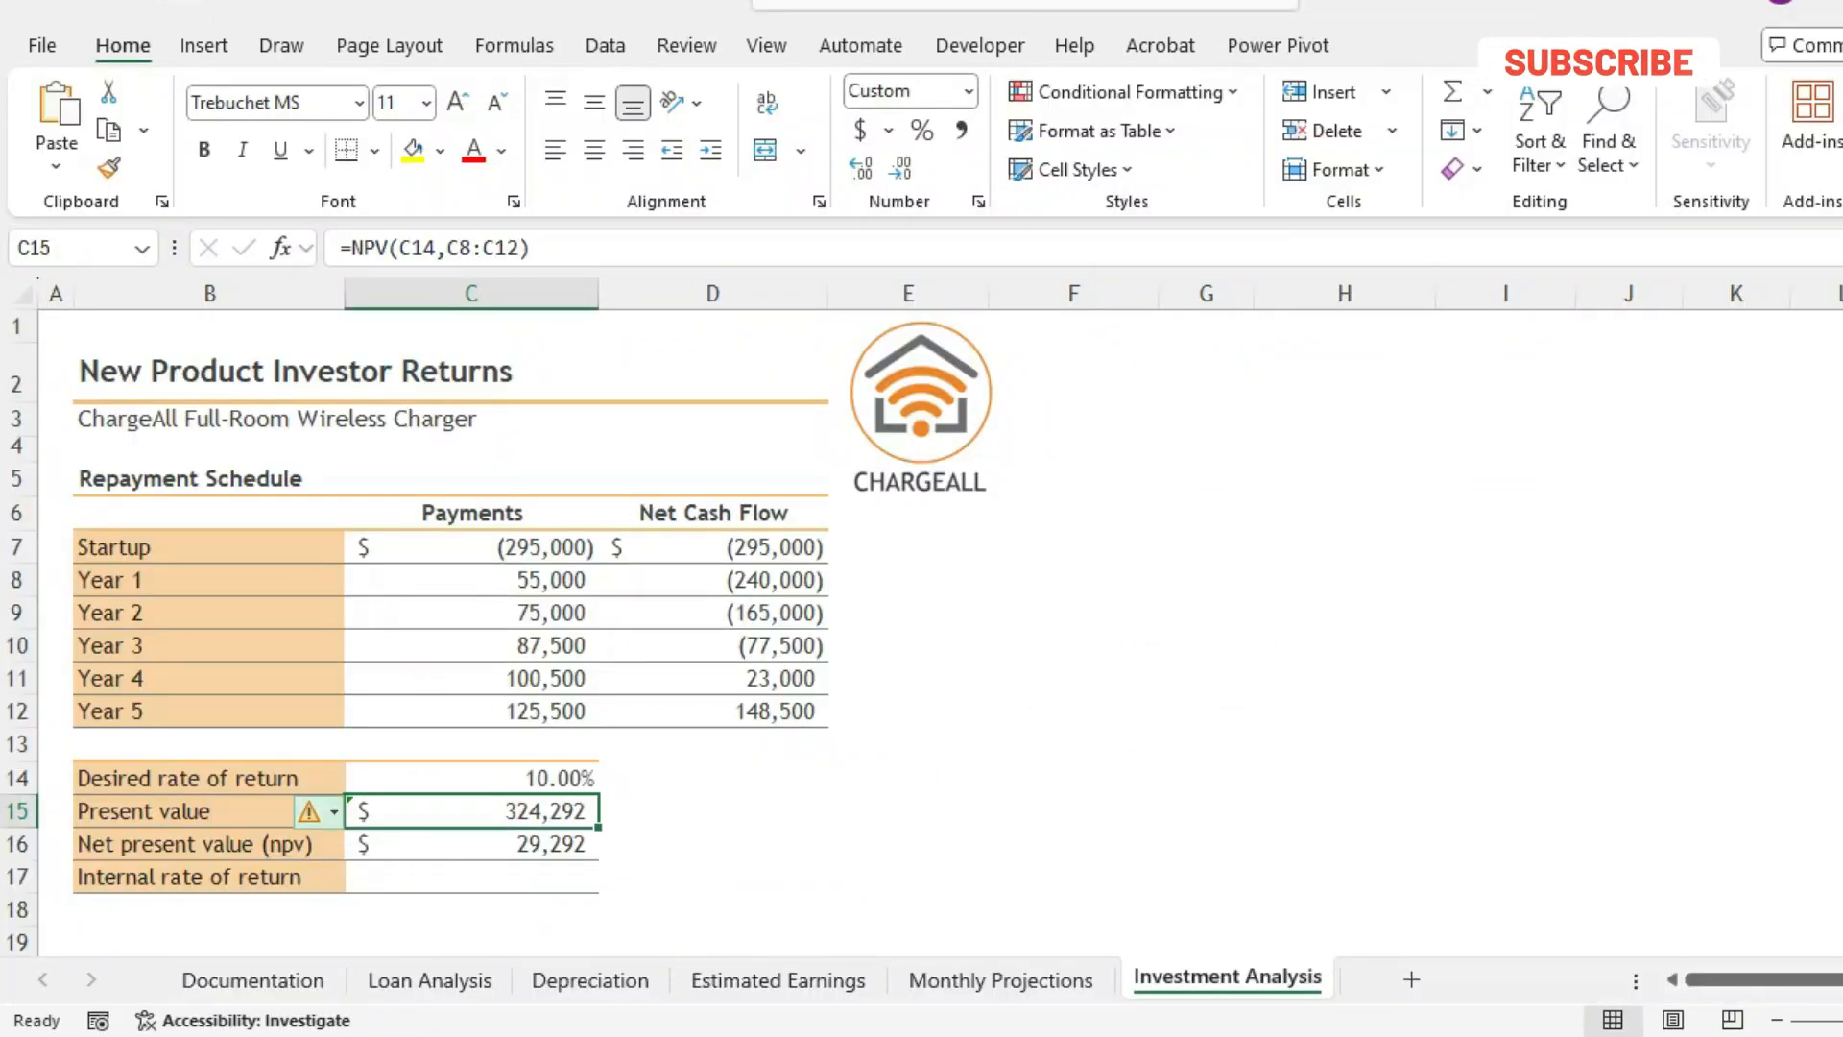
click(320, 812)
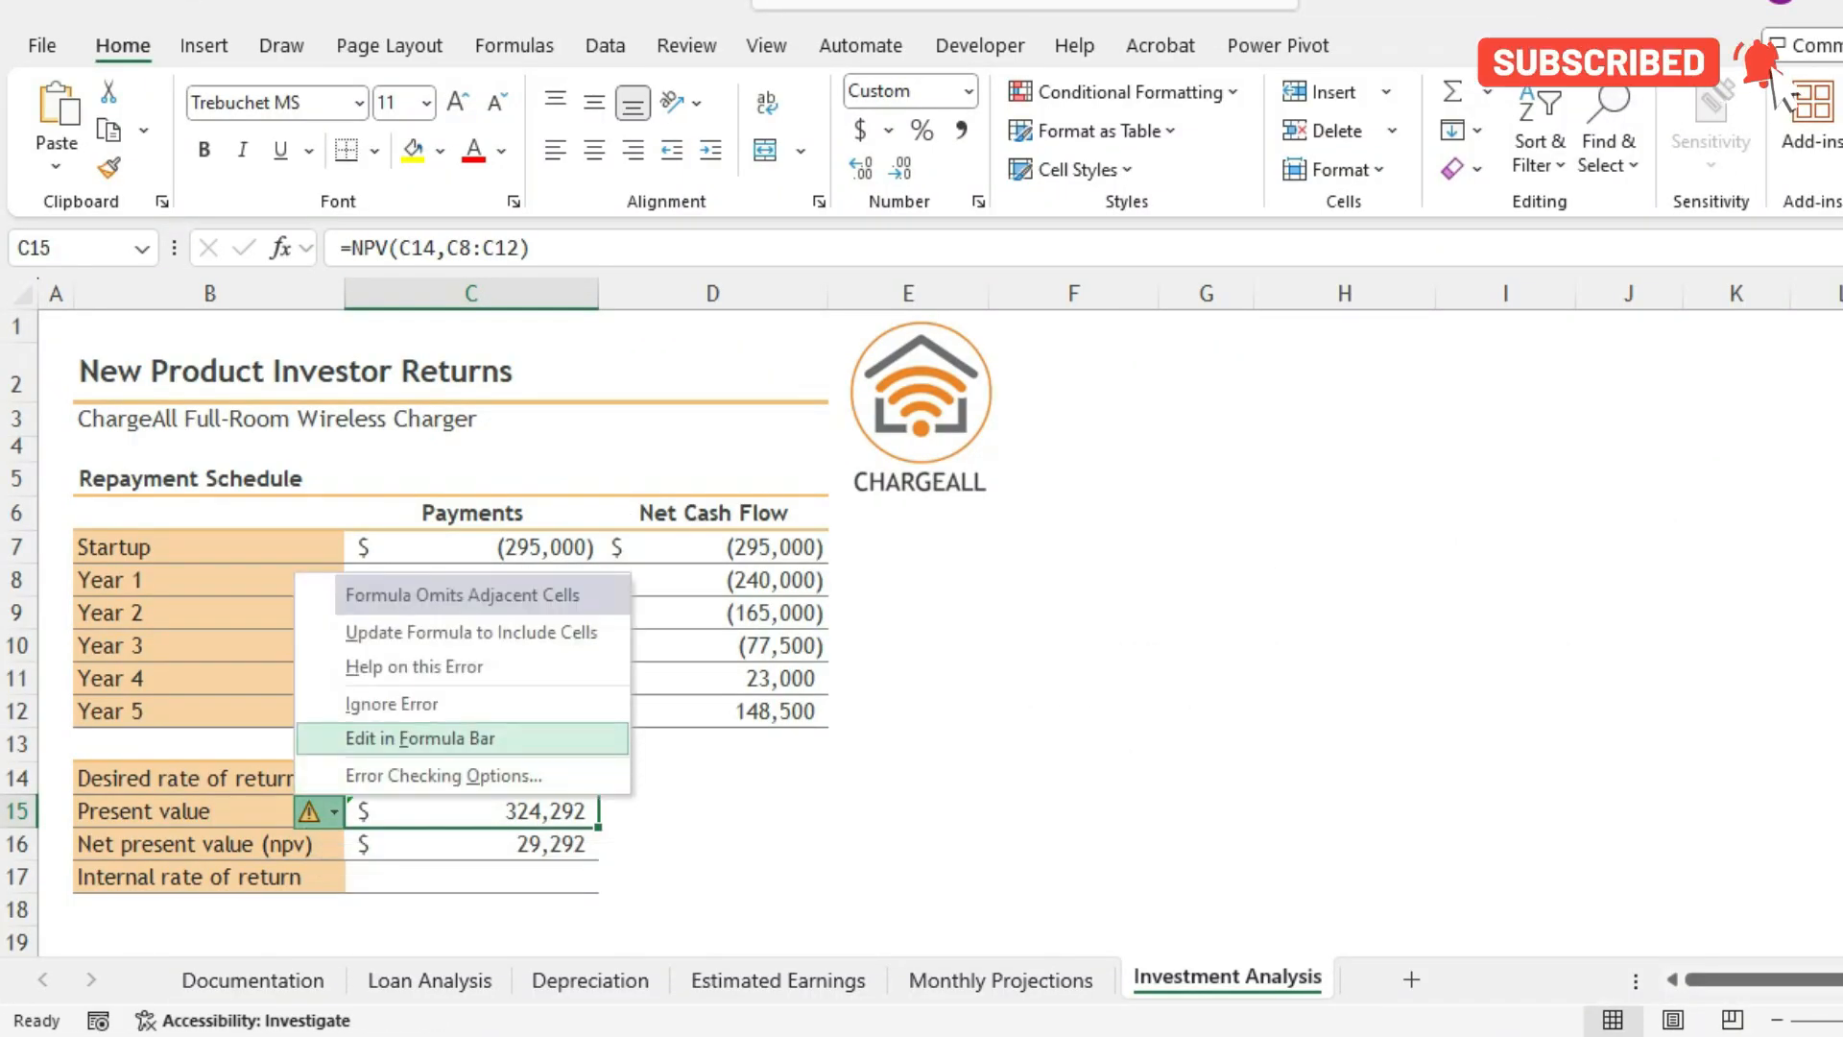
click(392, 704)
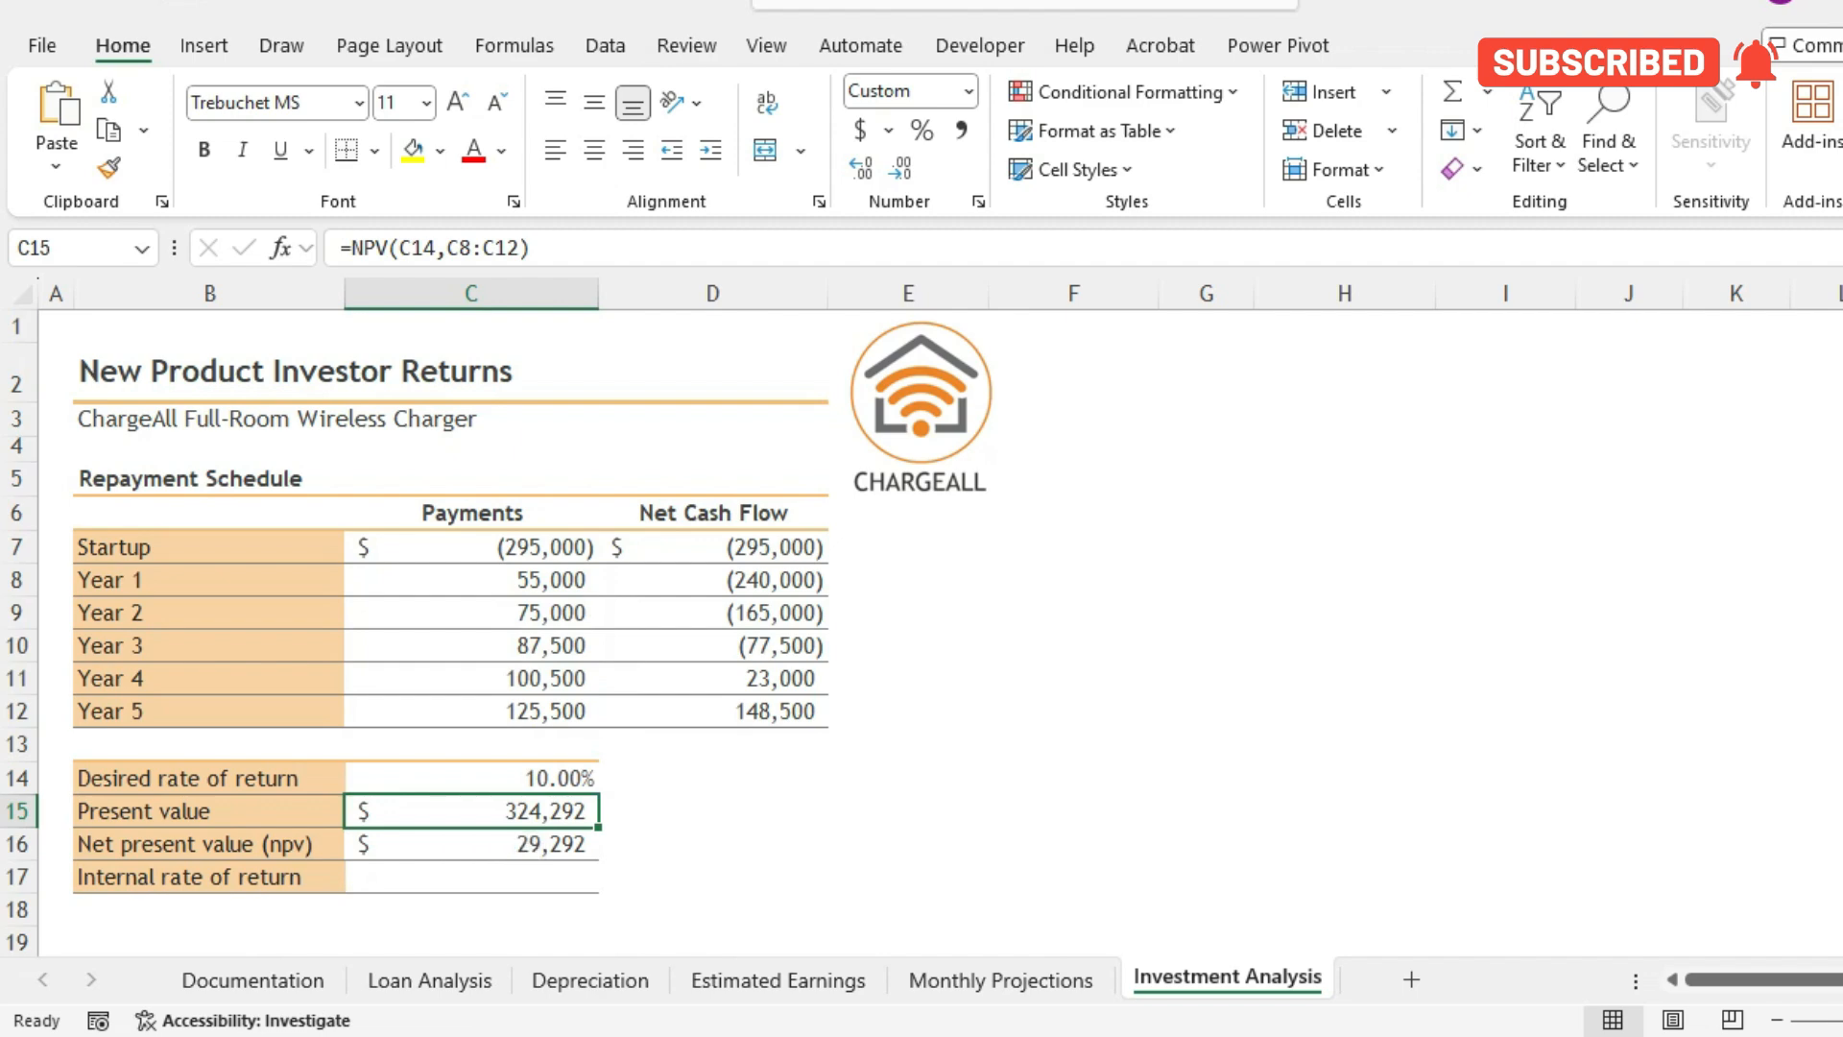
- Begin an IRR formula in C17, check step 15 in the Word instructions and open the function's arguments in Excel
click(490, 878)
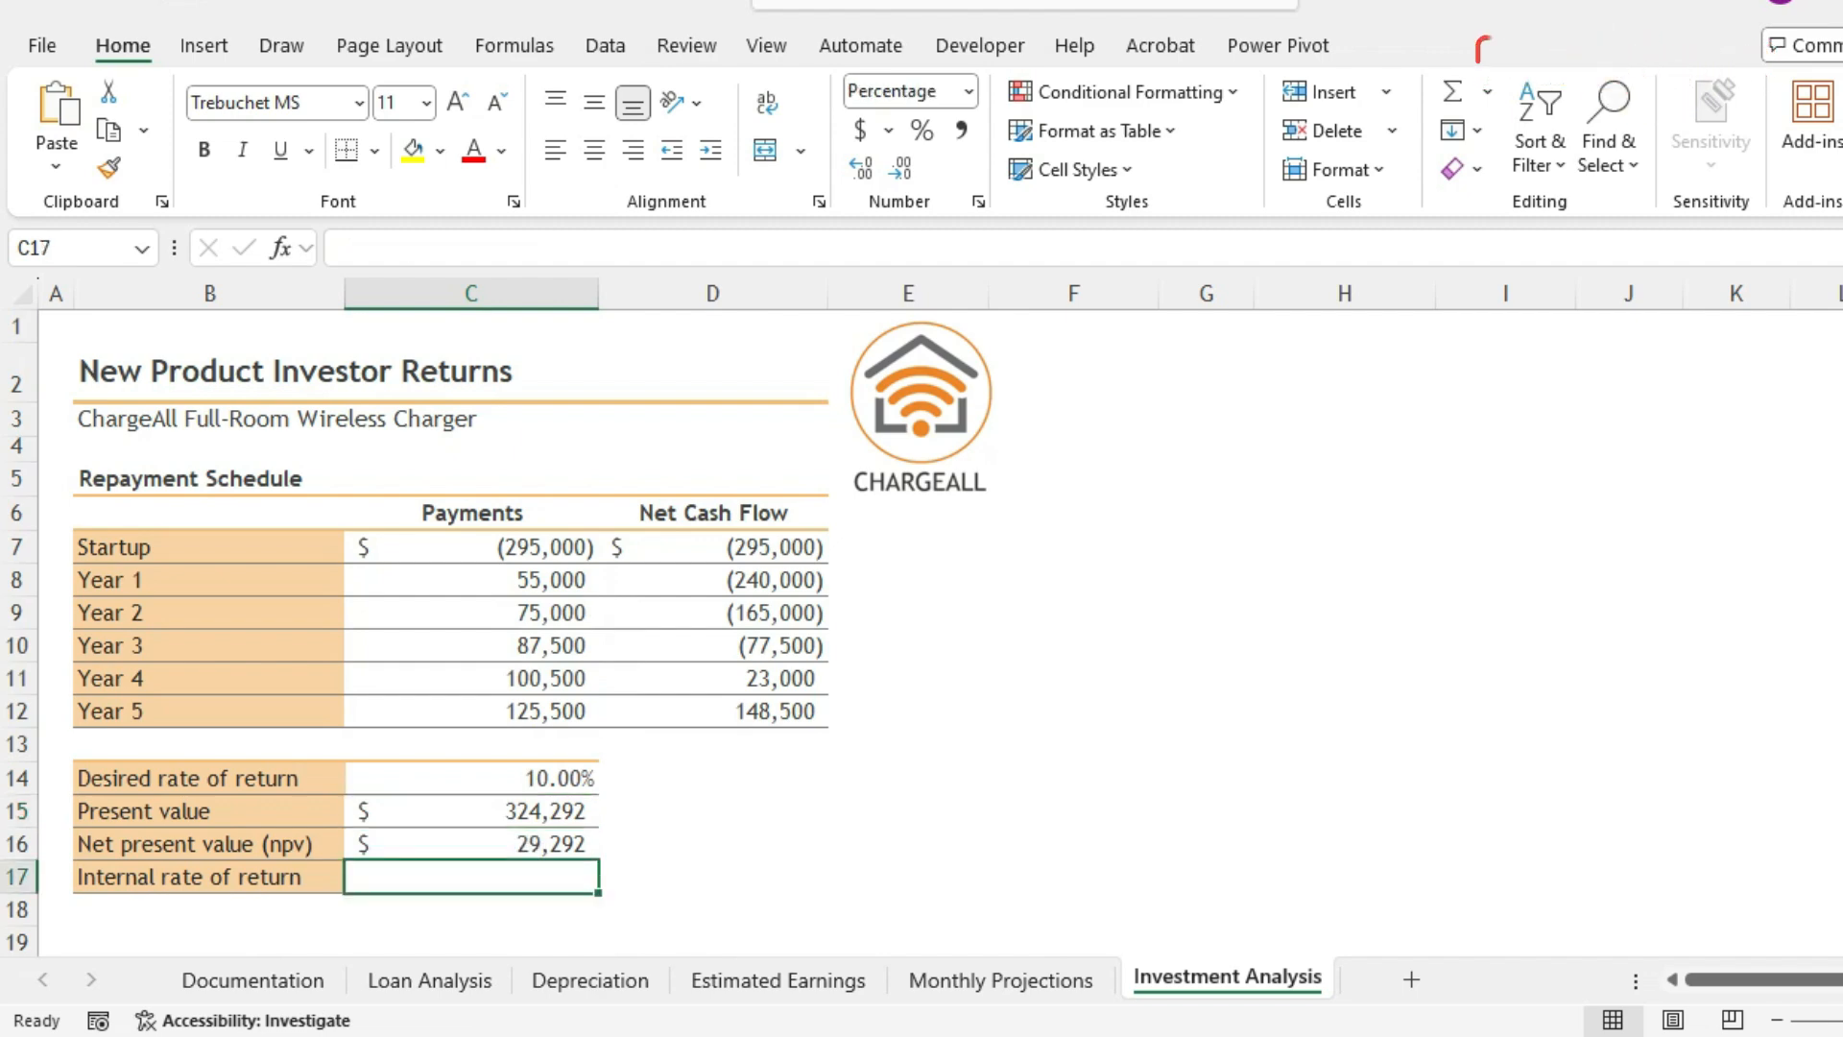
text(=)
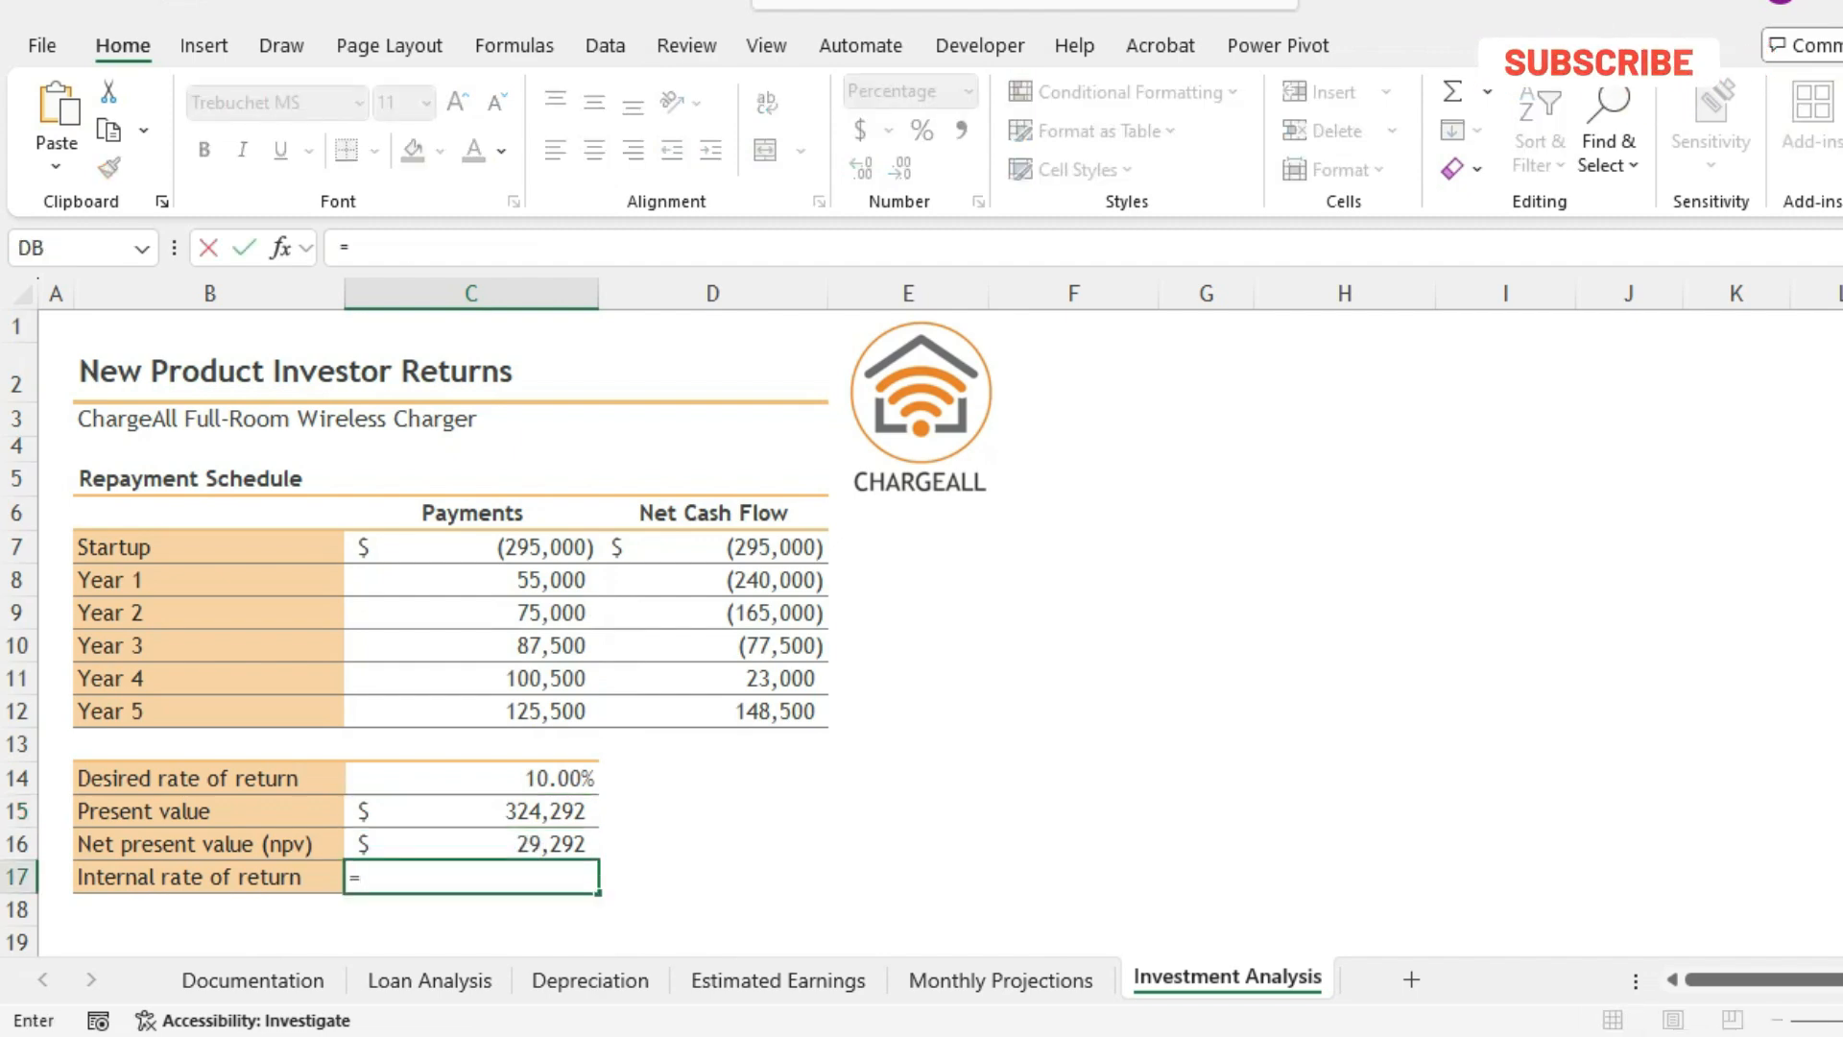
text(IRR)
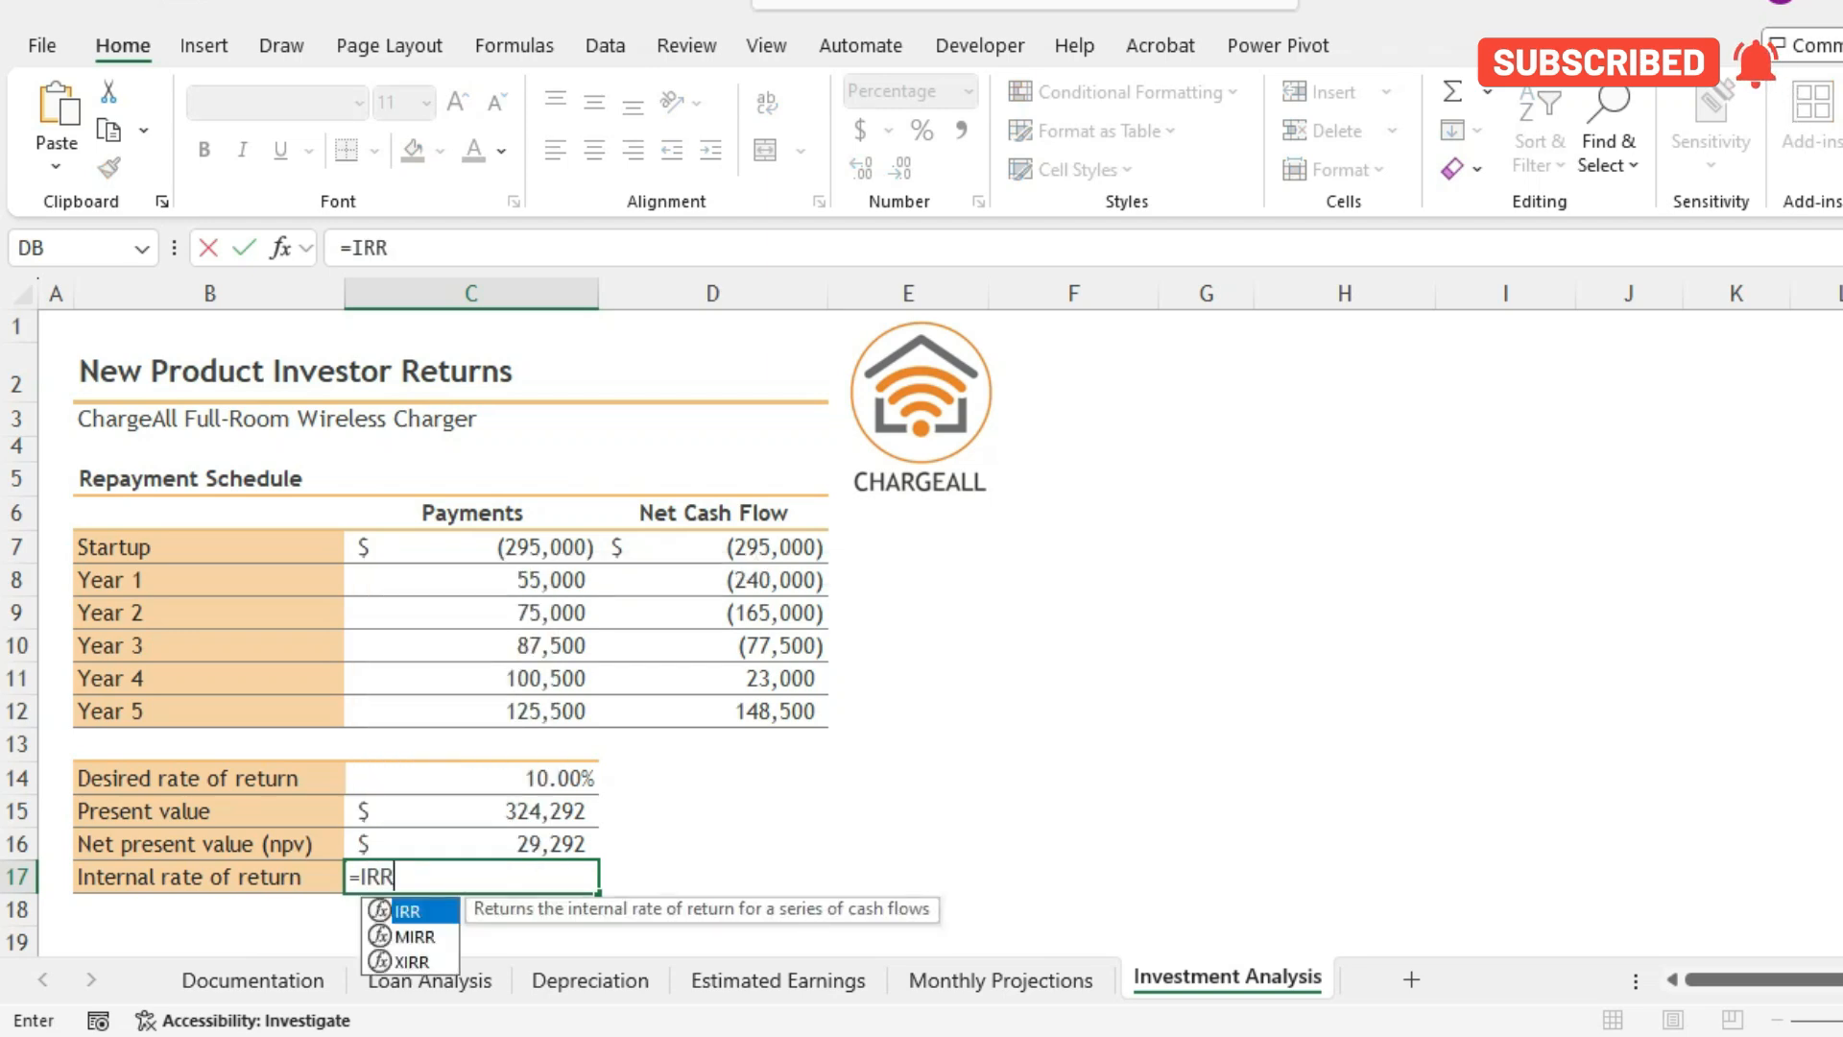
text(()
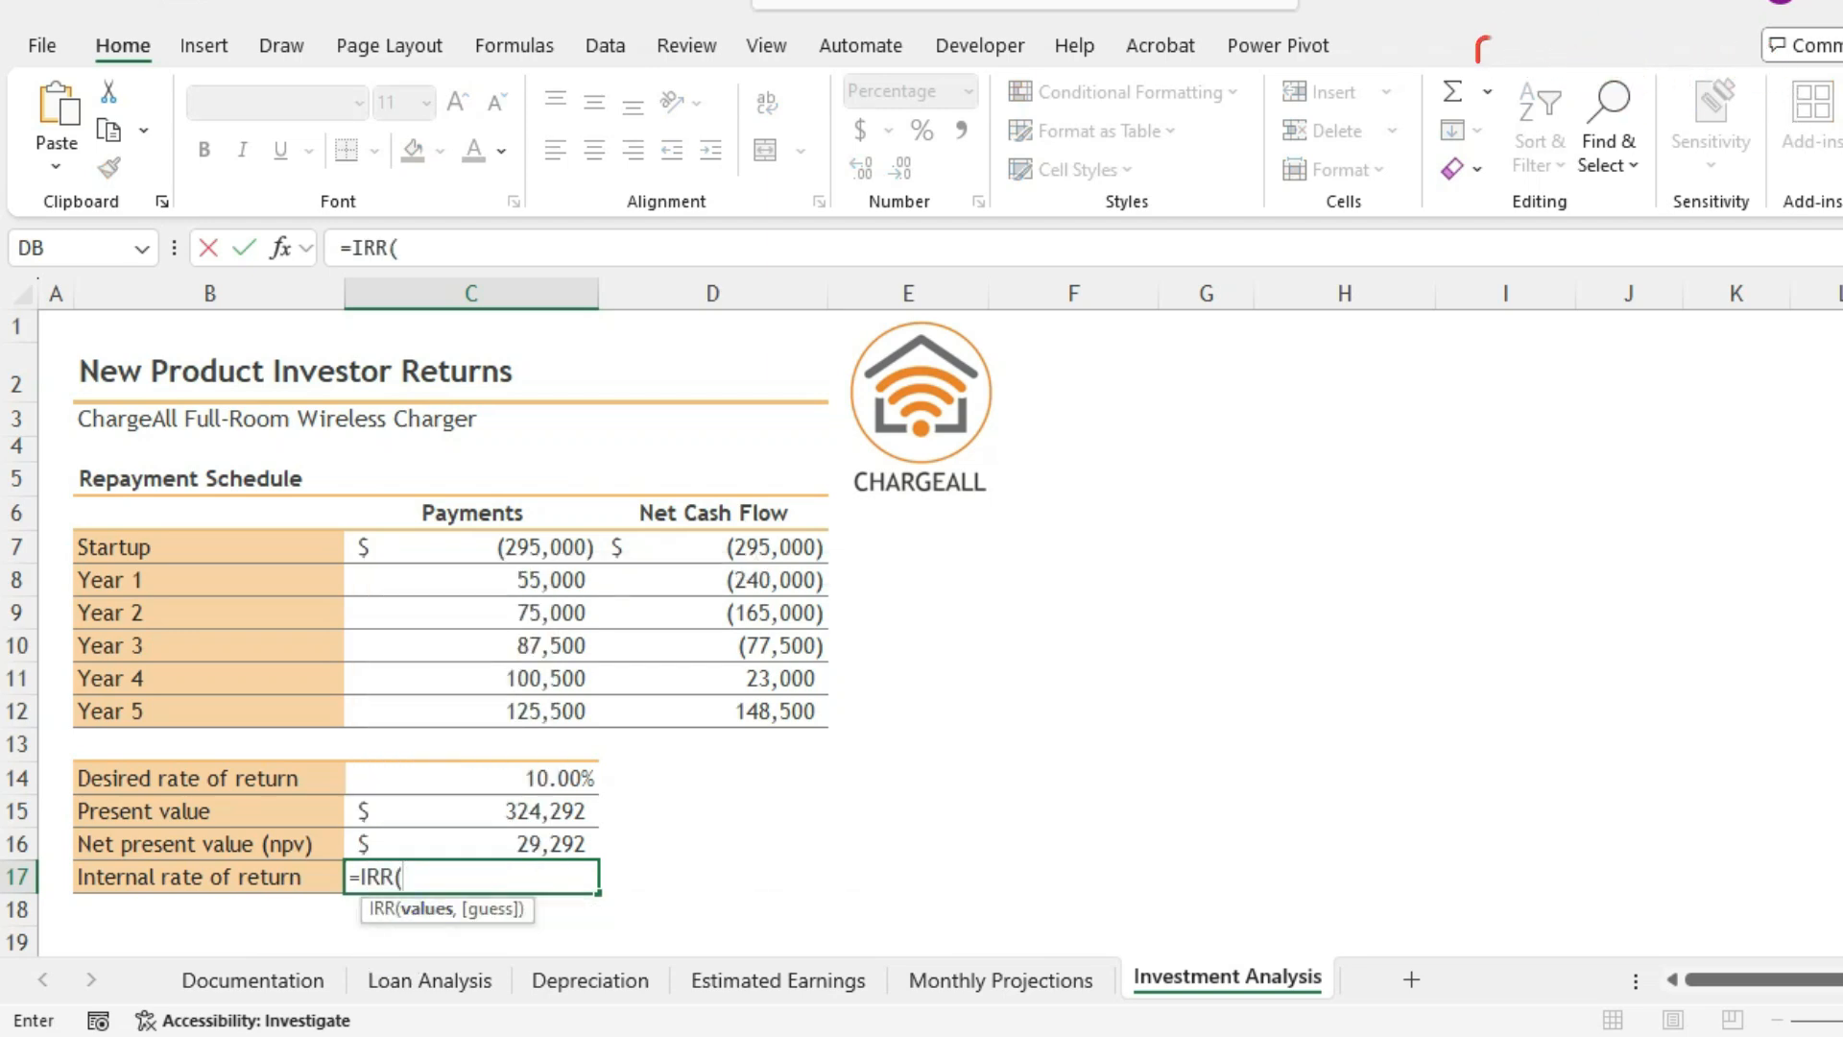
key(alt+Tab)
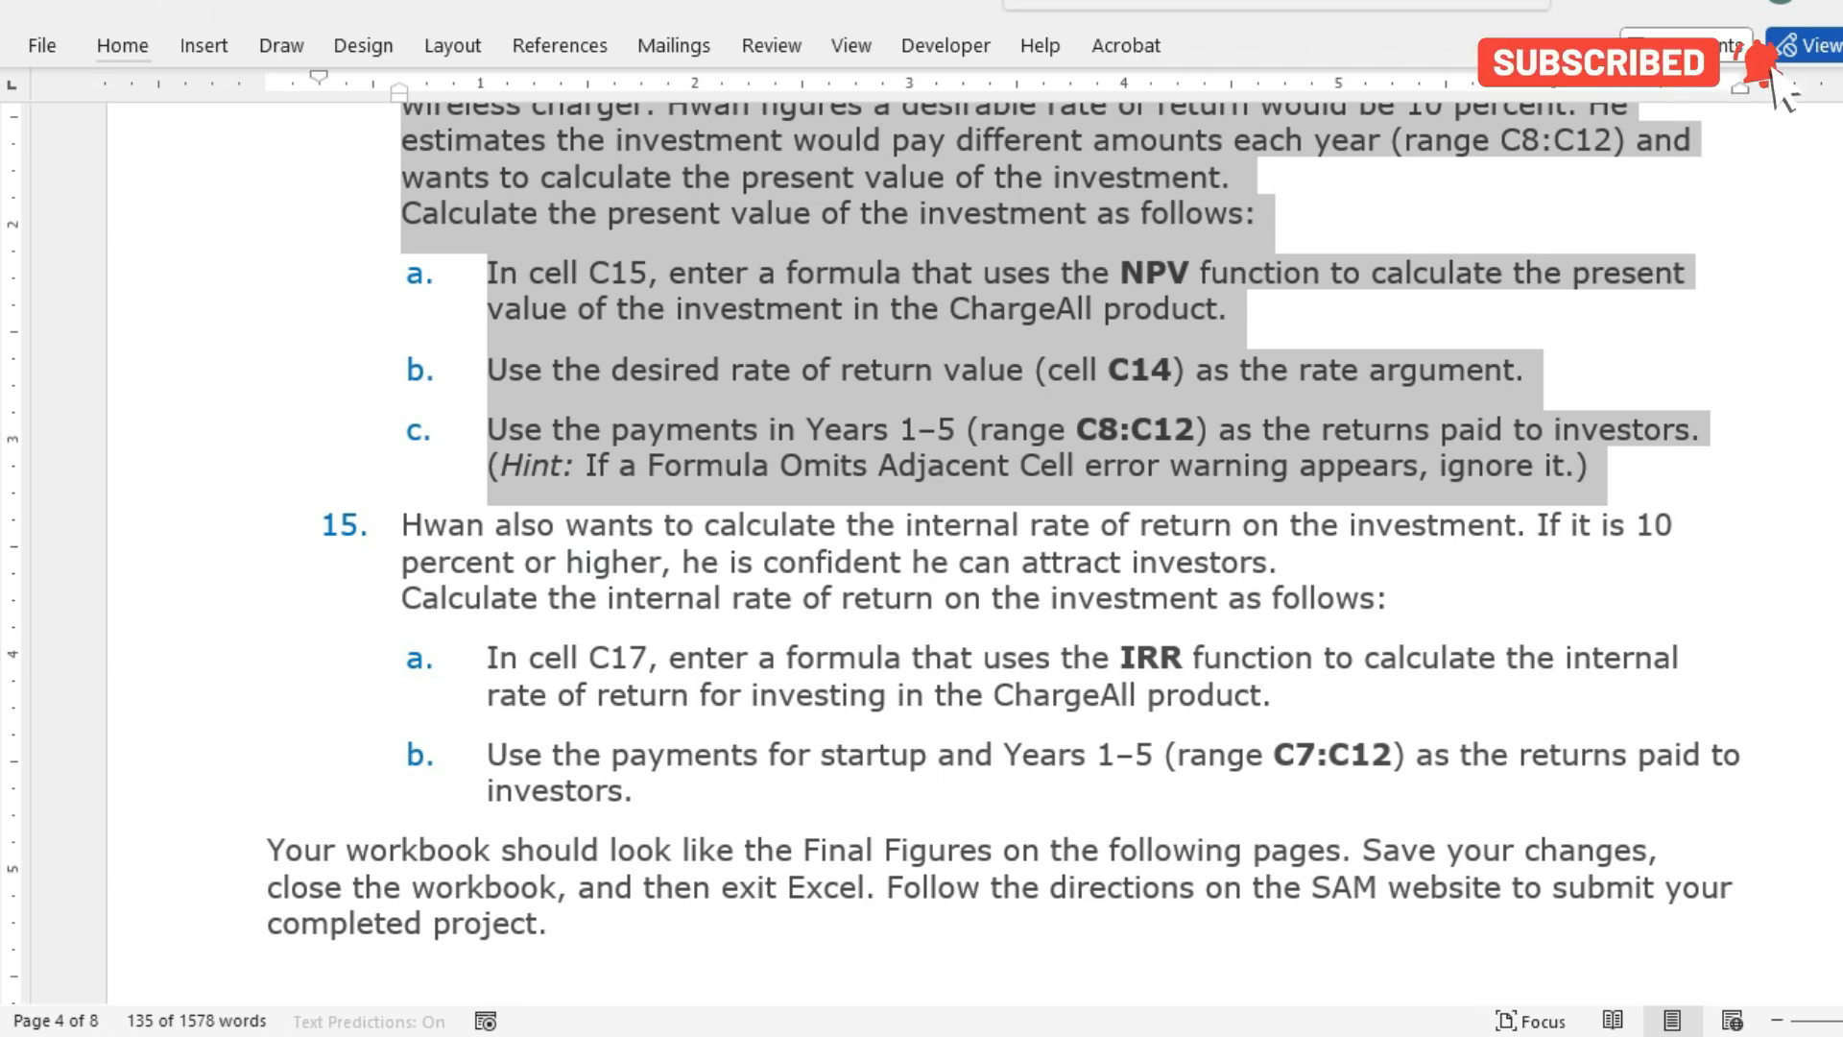
key(alt+Tab)
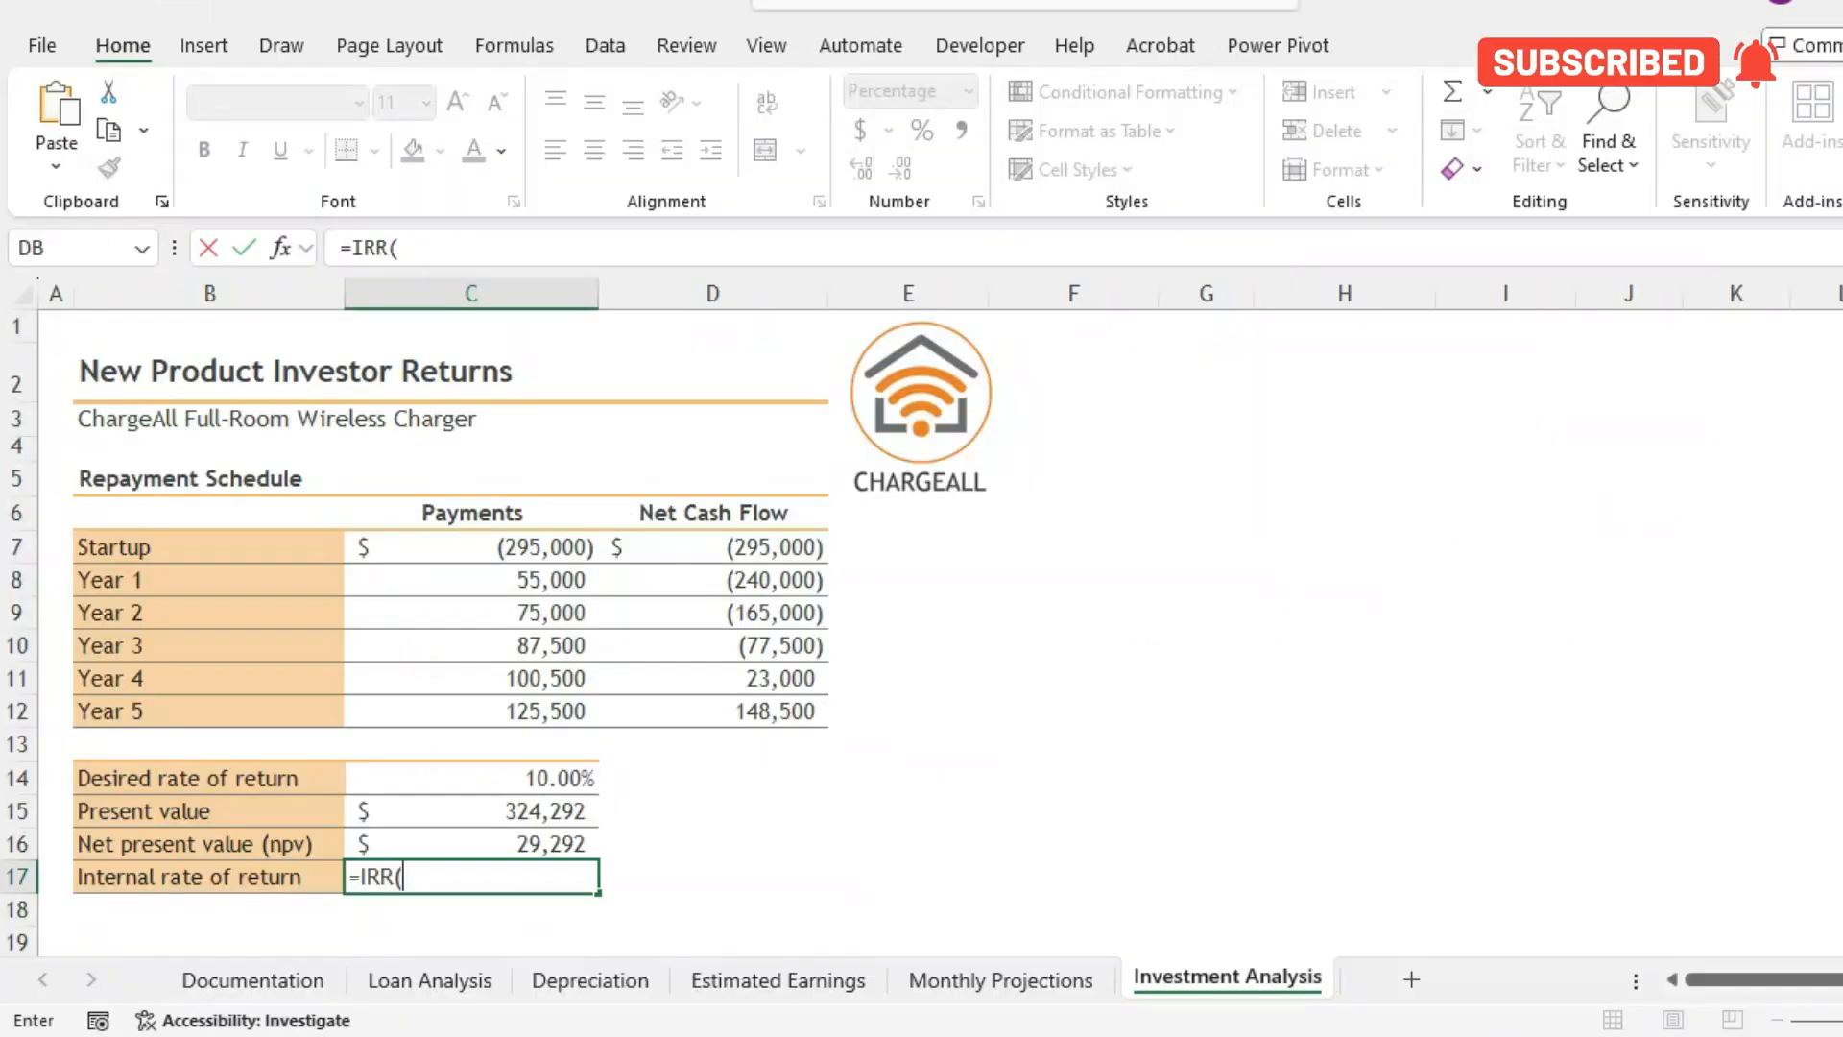
click(280, 248)
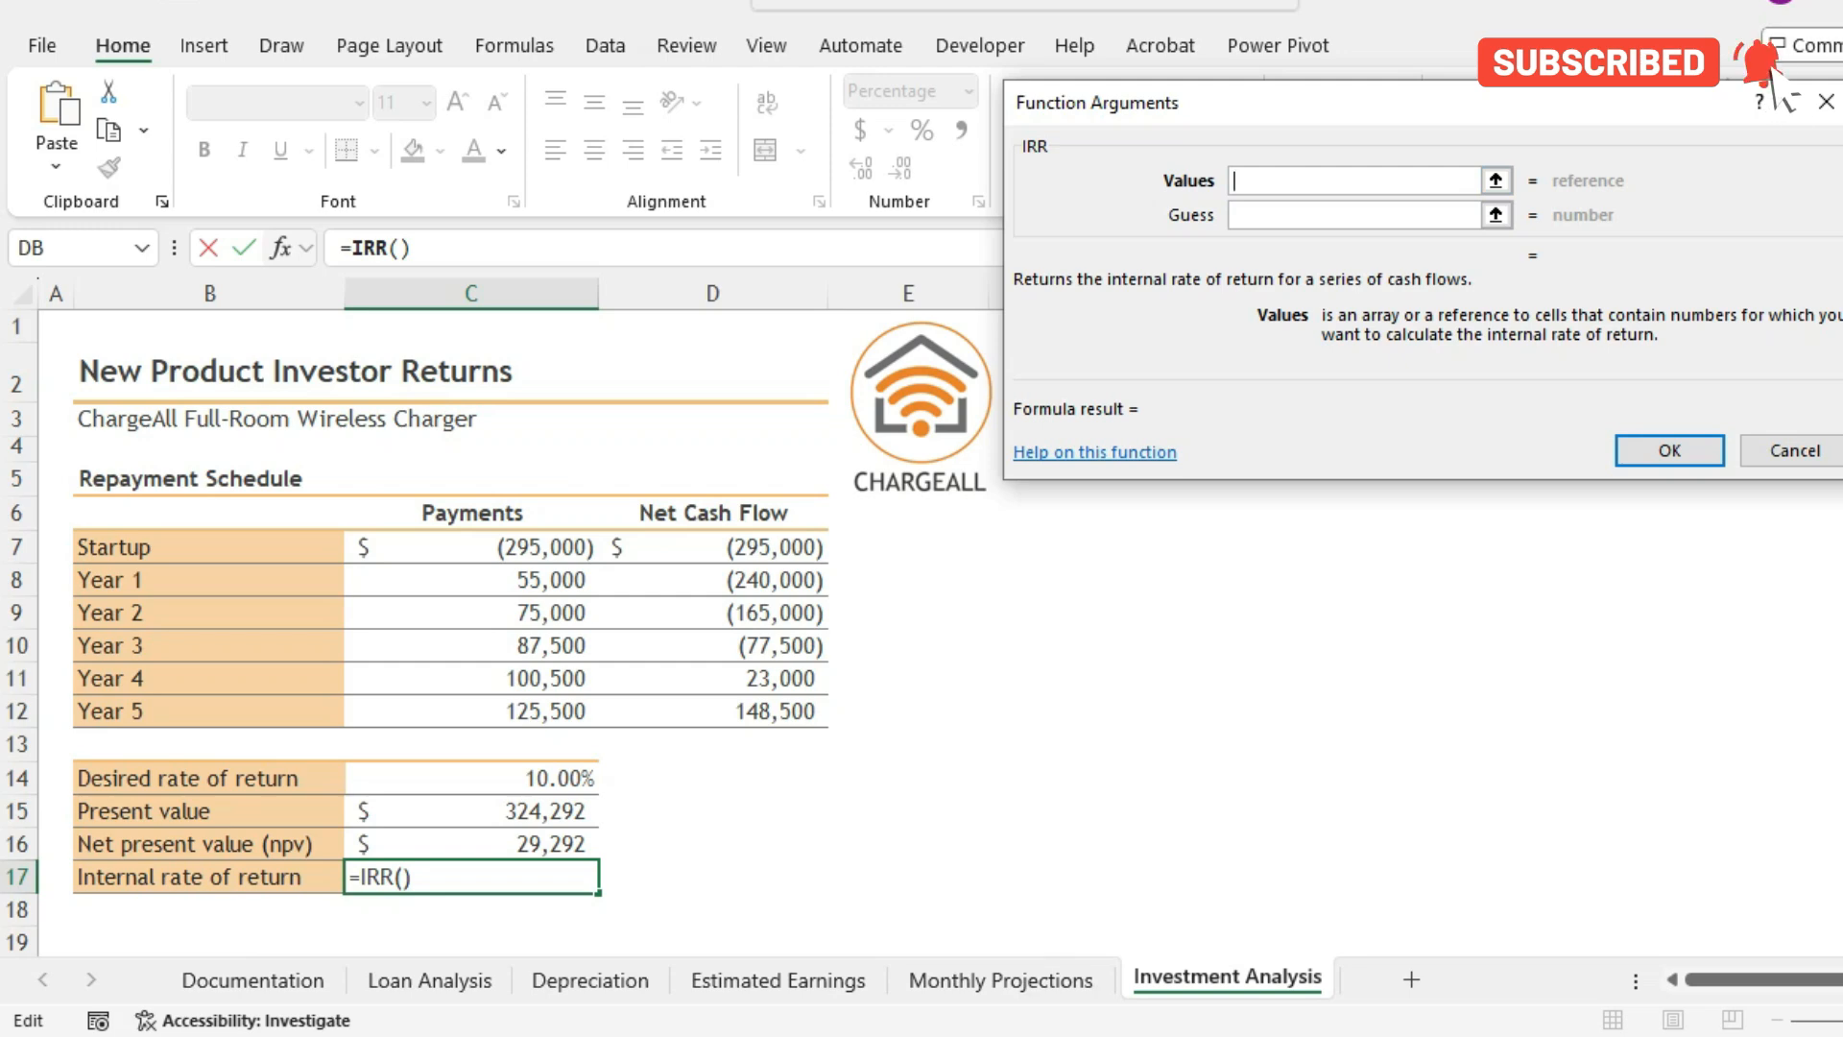
- Try cell C15 as the Values argument of the IRR function in C17
mouse_move(948, 1035)
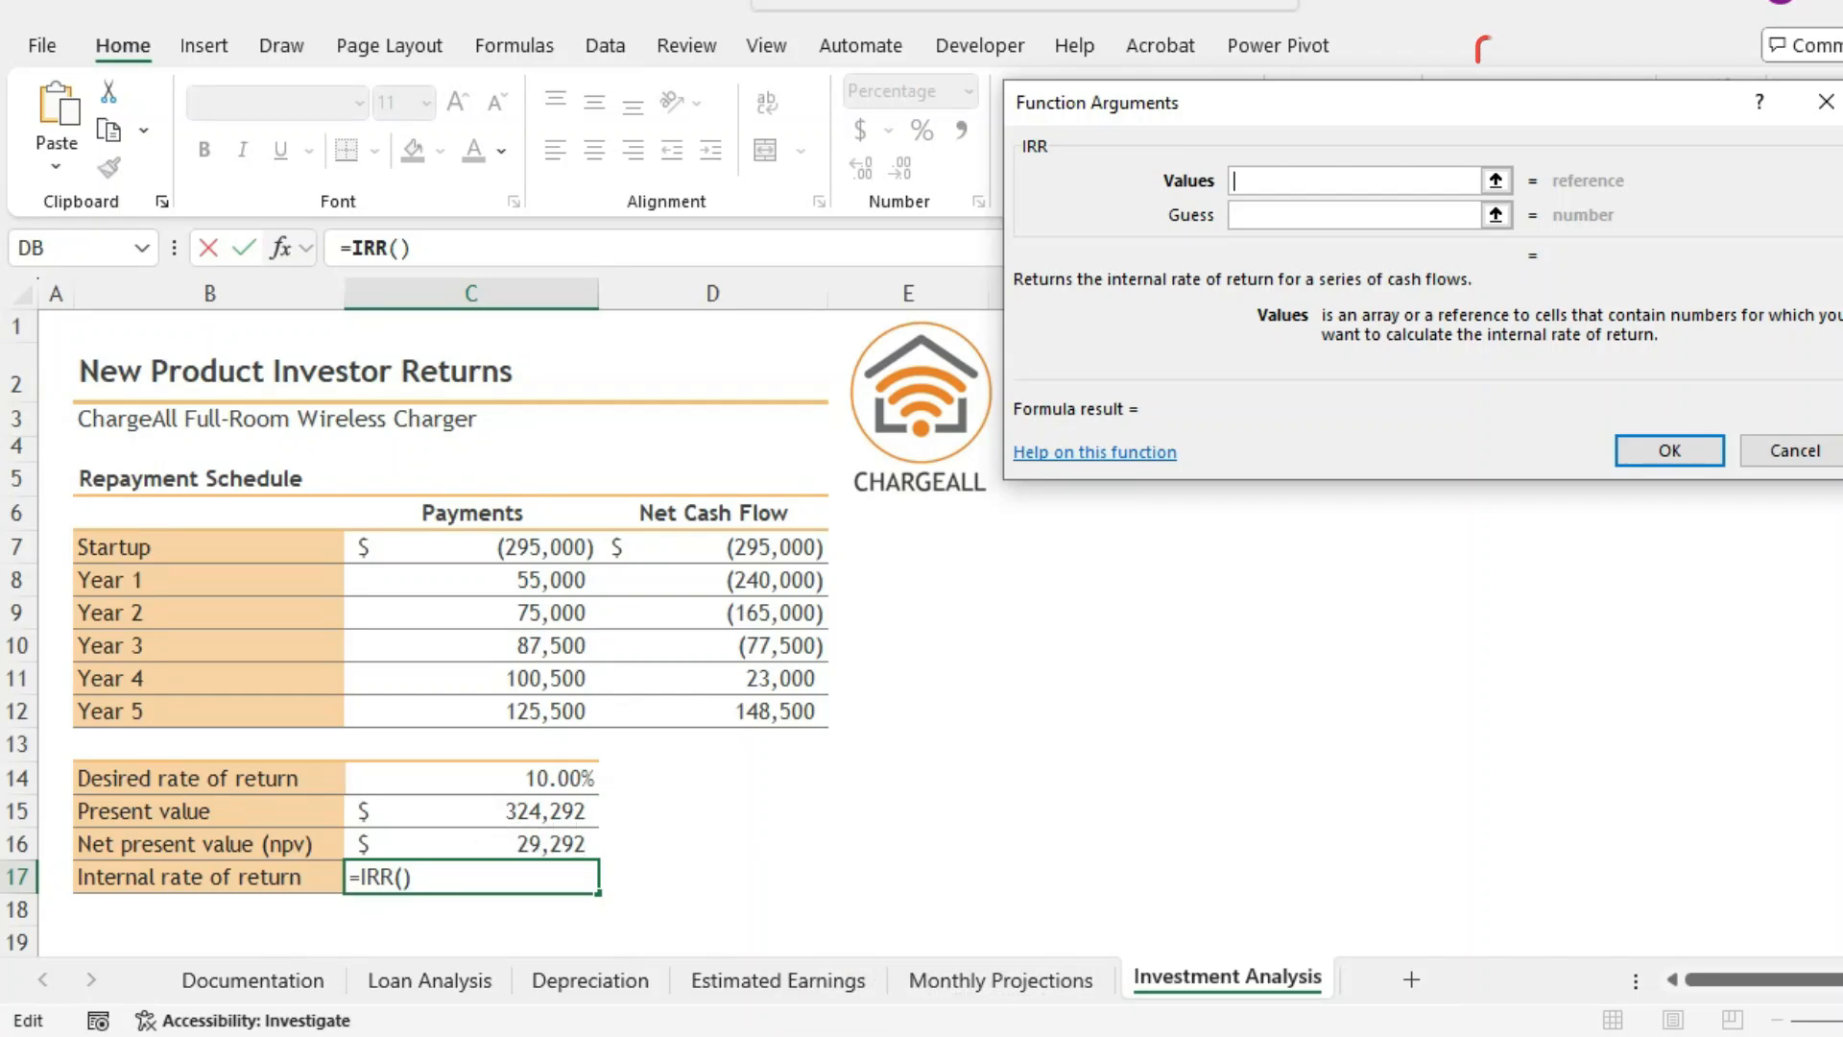
click(470, 812)
click(1354, 215)
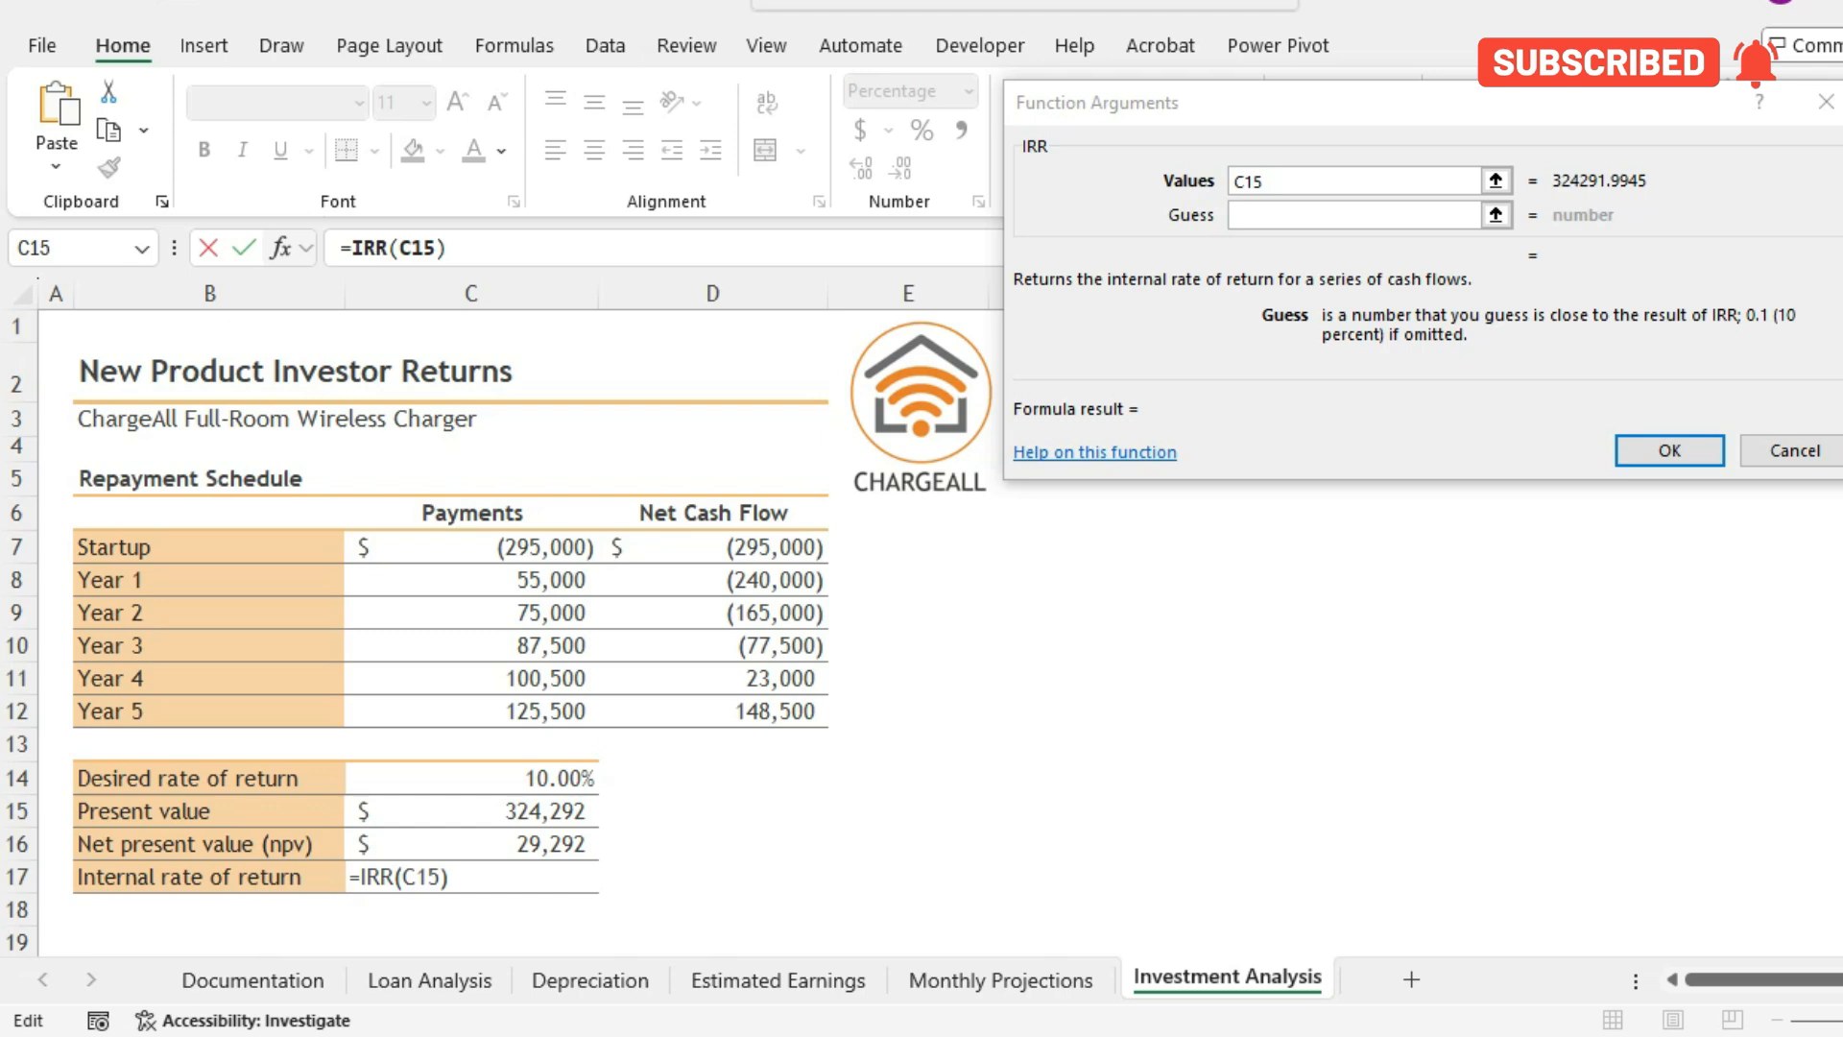
- Reread step 15 and the final figures in Word, and try C7:C12 as the IRR Guess argument for C17 in Excel
key(alt+Tab)
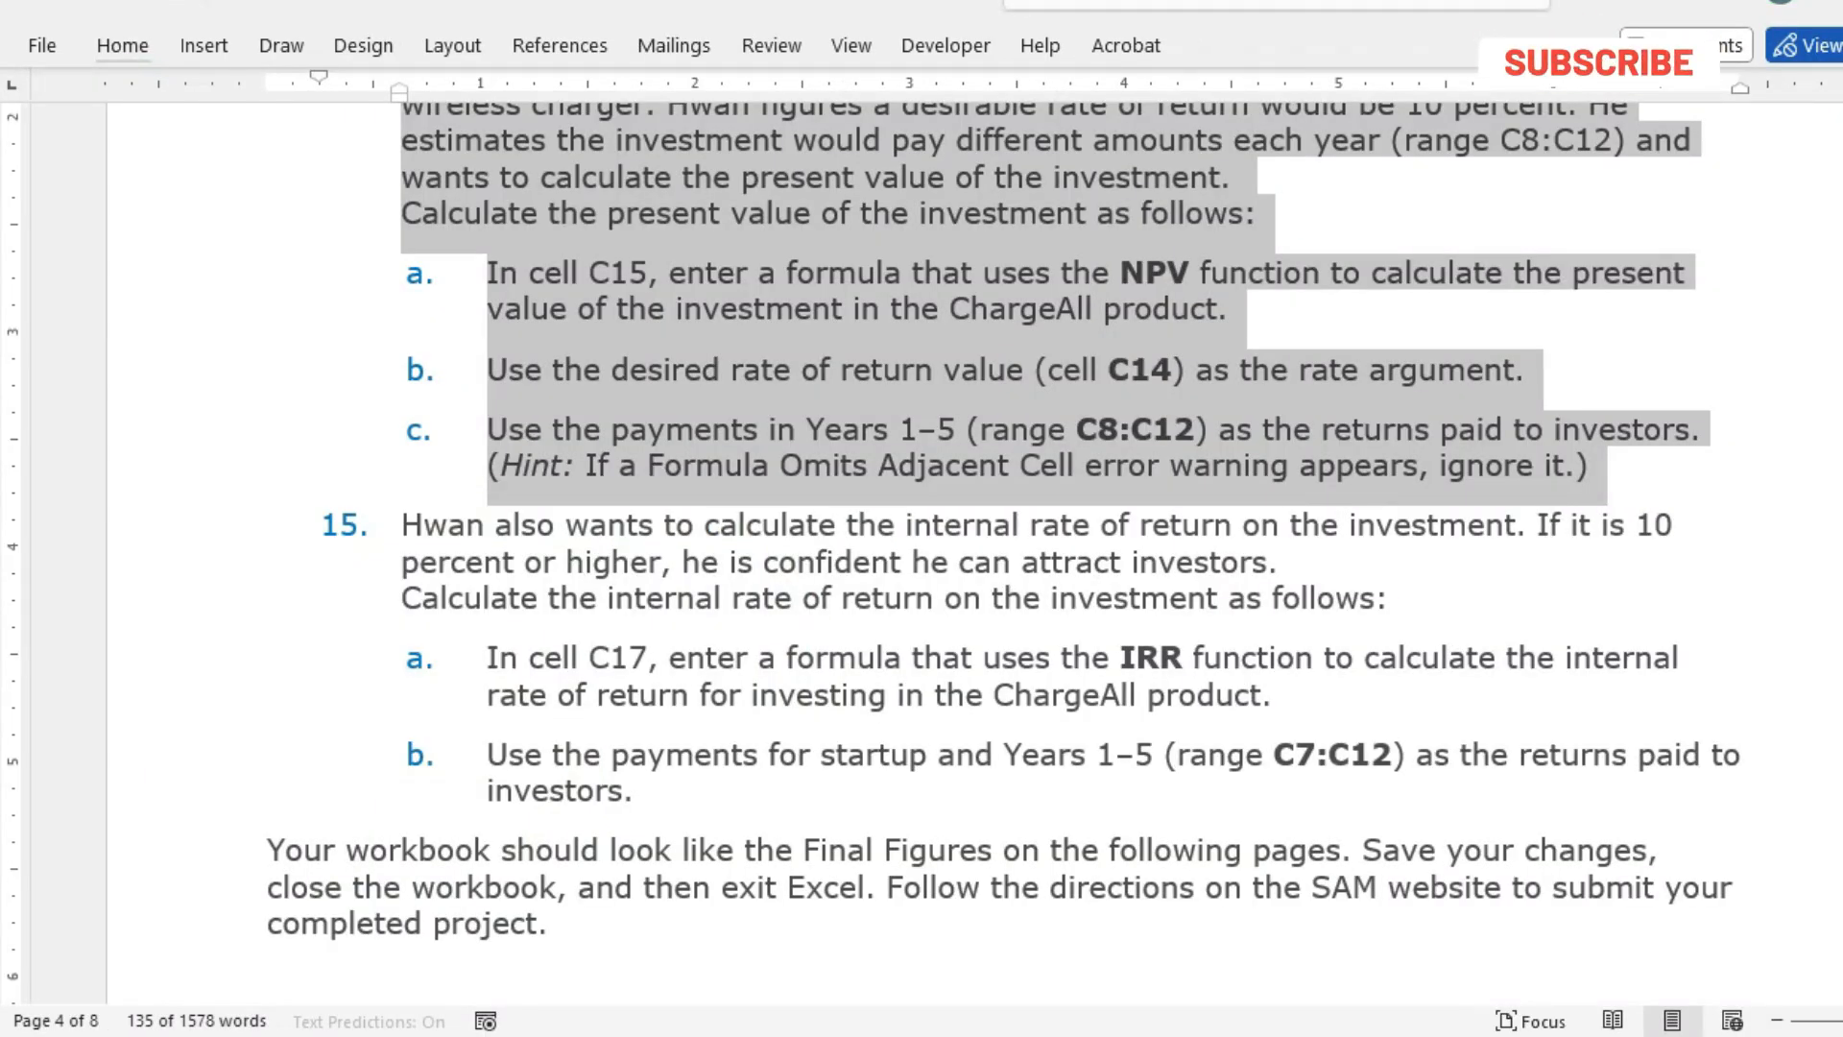
scroll(1003, 538, down, 1)
click(489, 648)
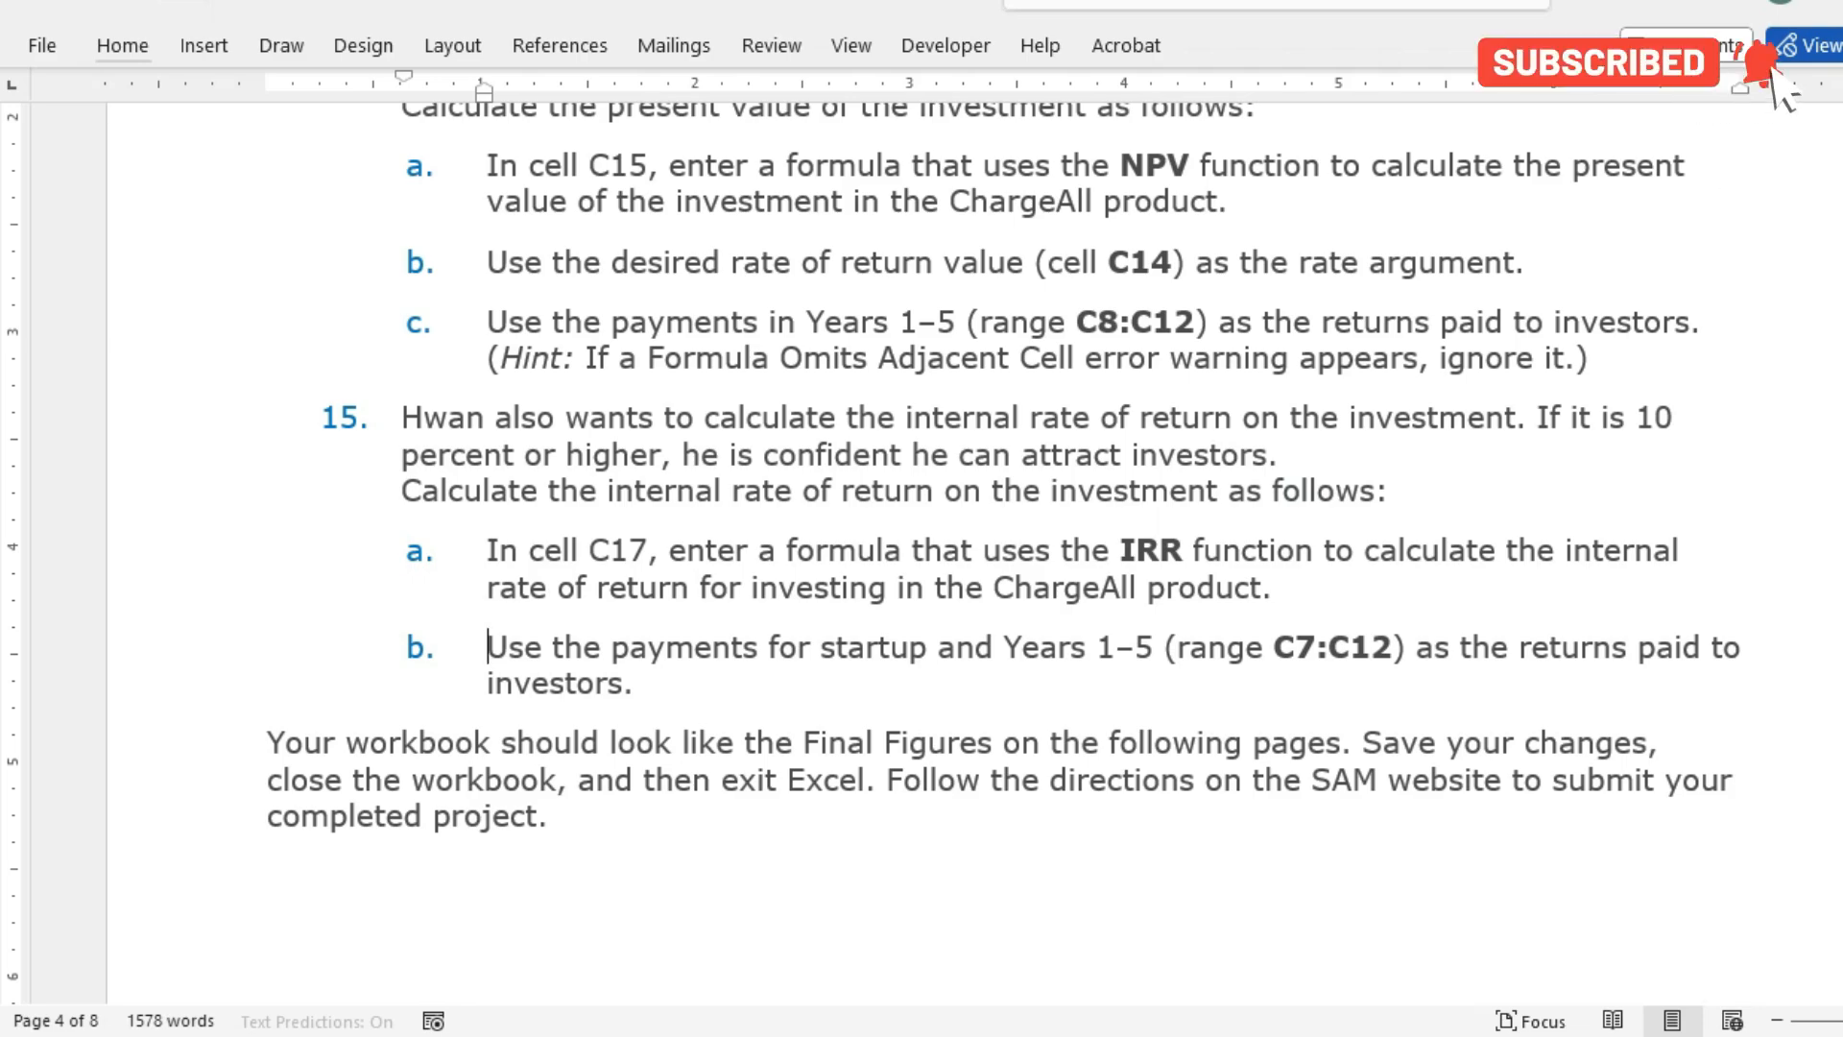
scroll(921, 557, down, 20)
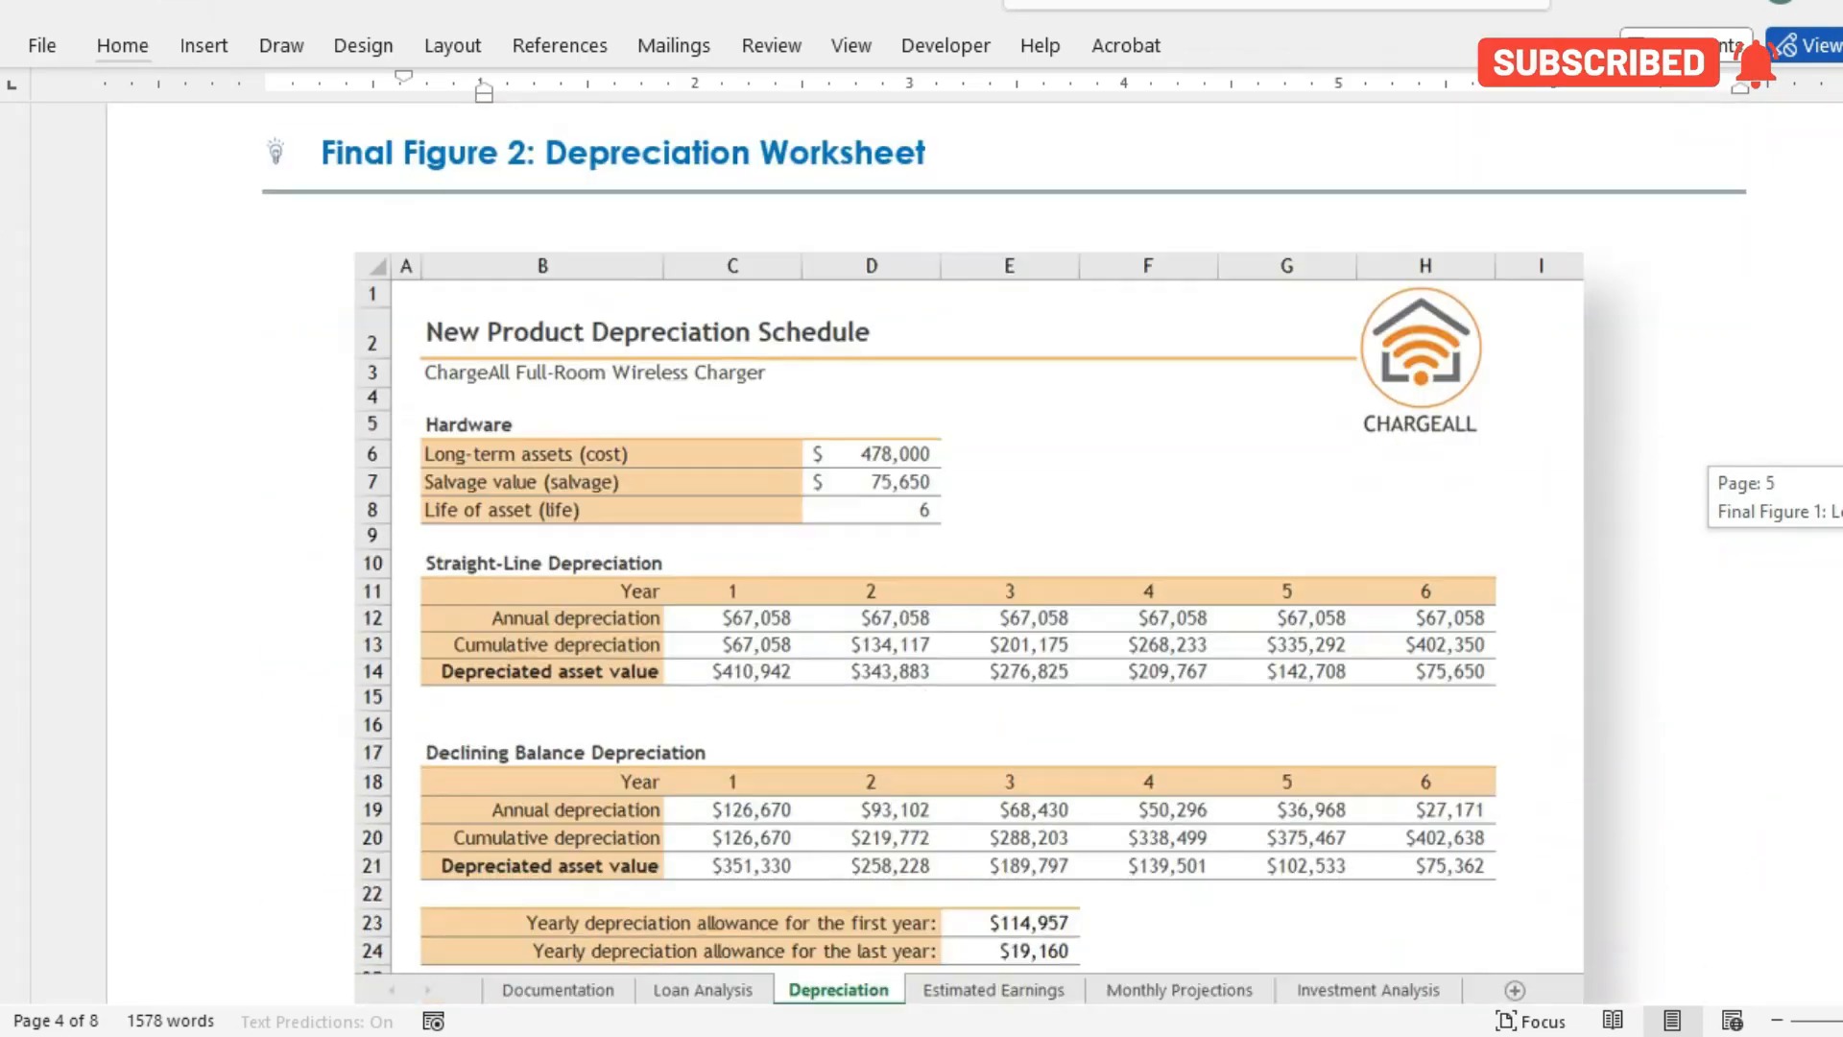
scroll(922, 557, down, 20)
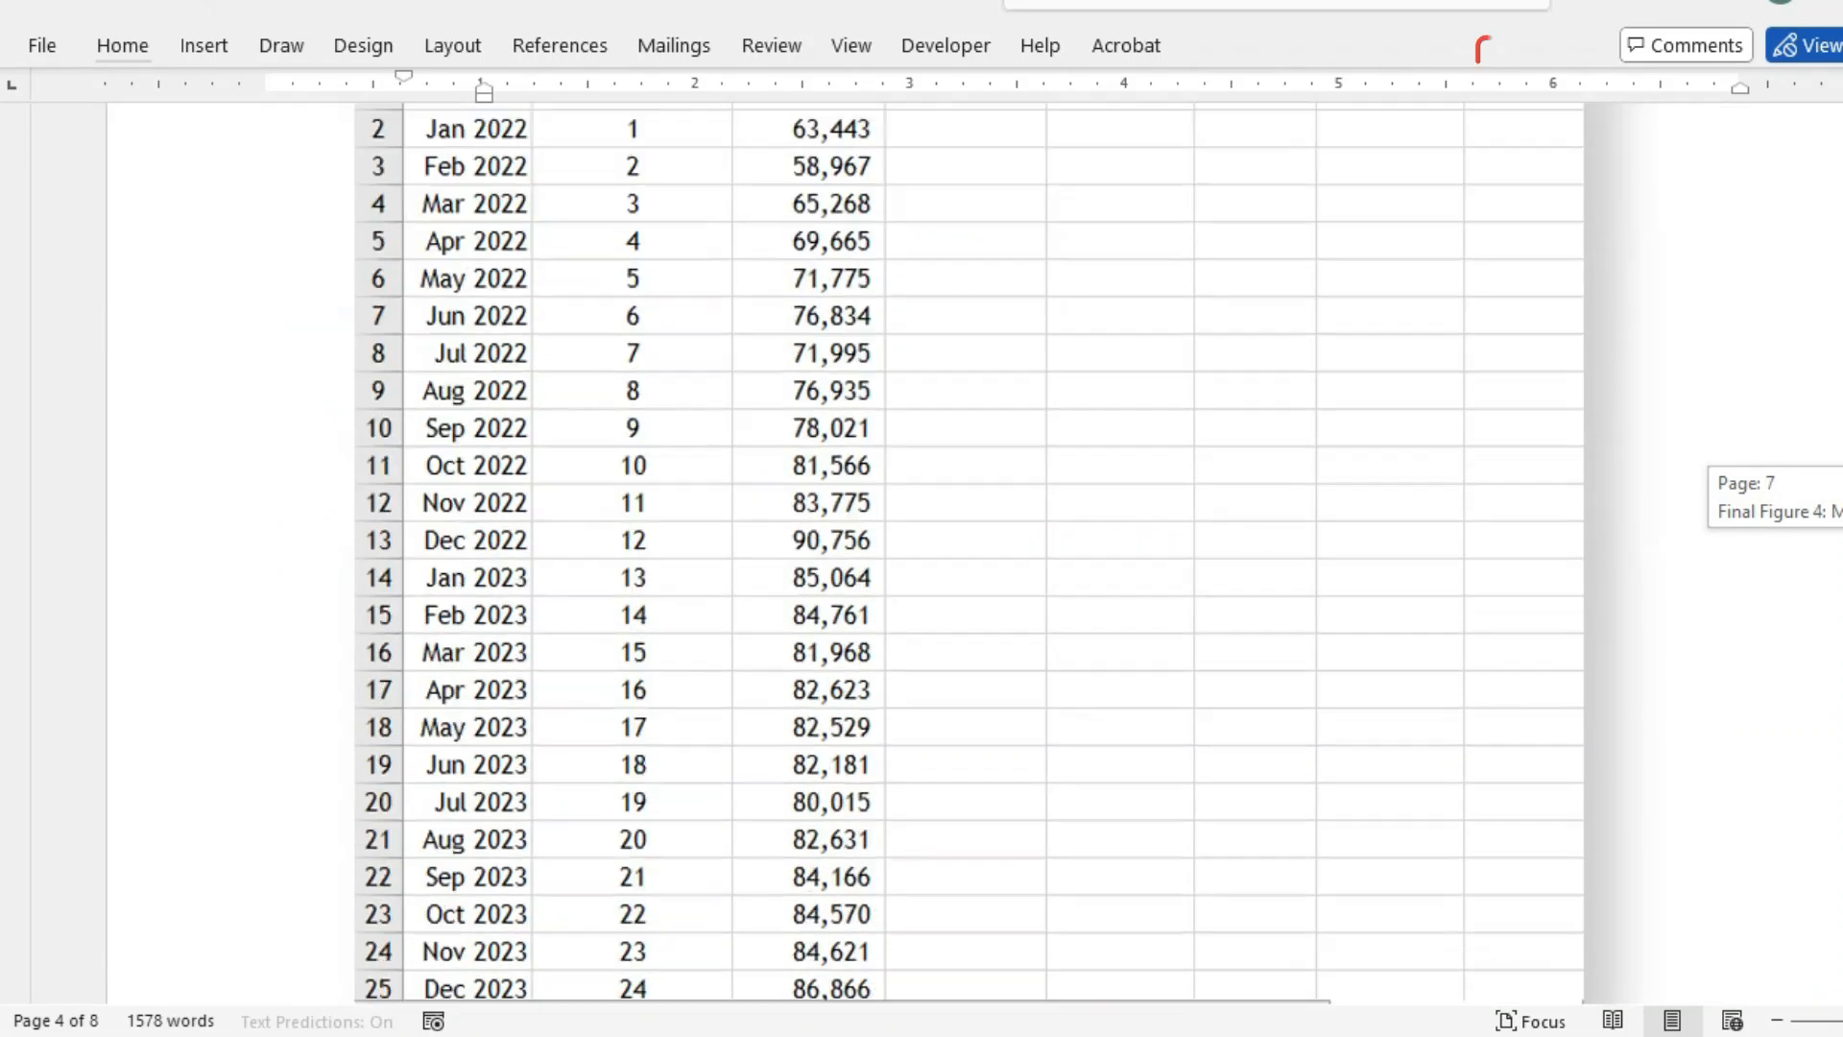
scroll(921, 557, down, 7)
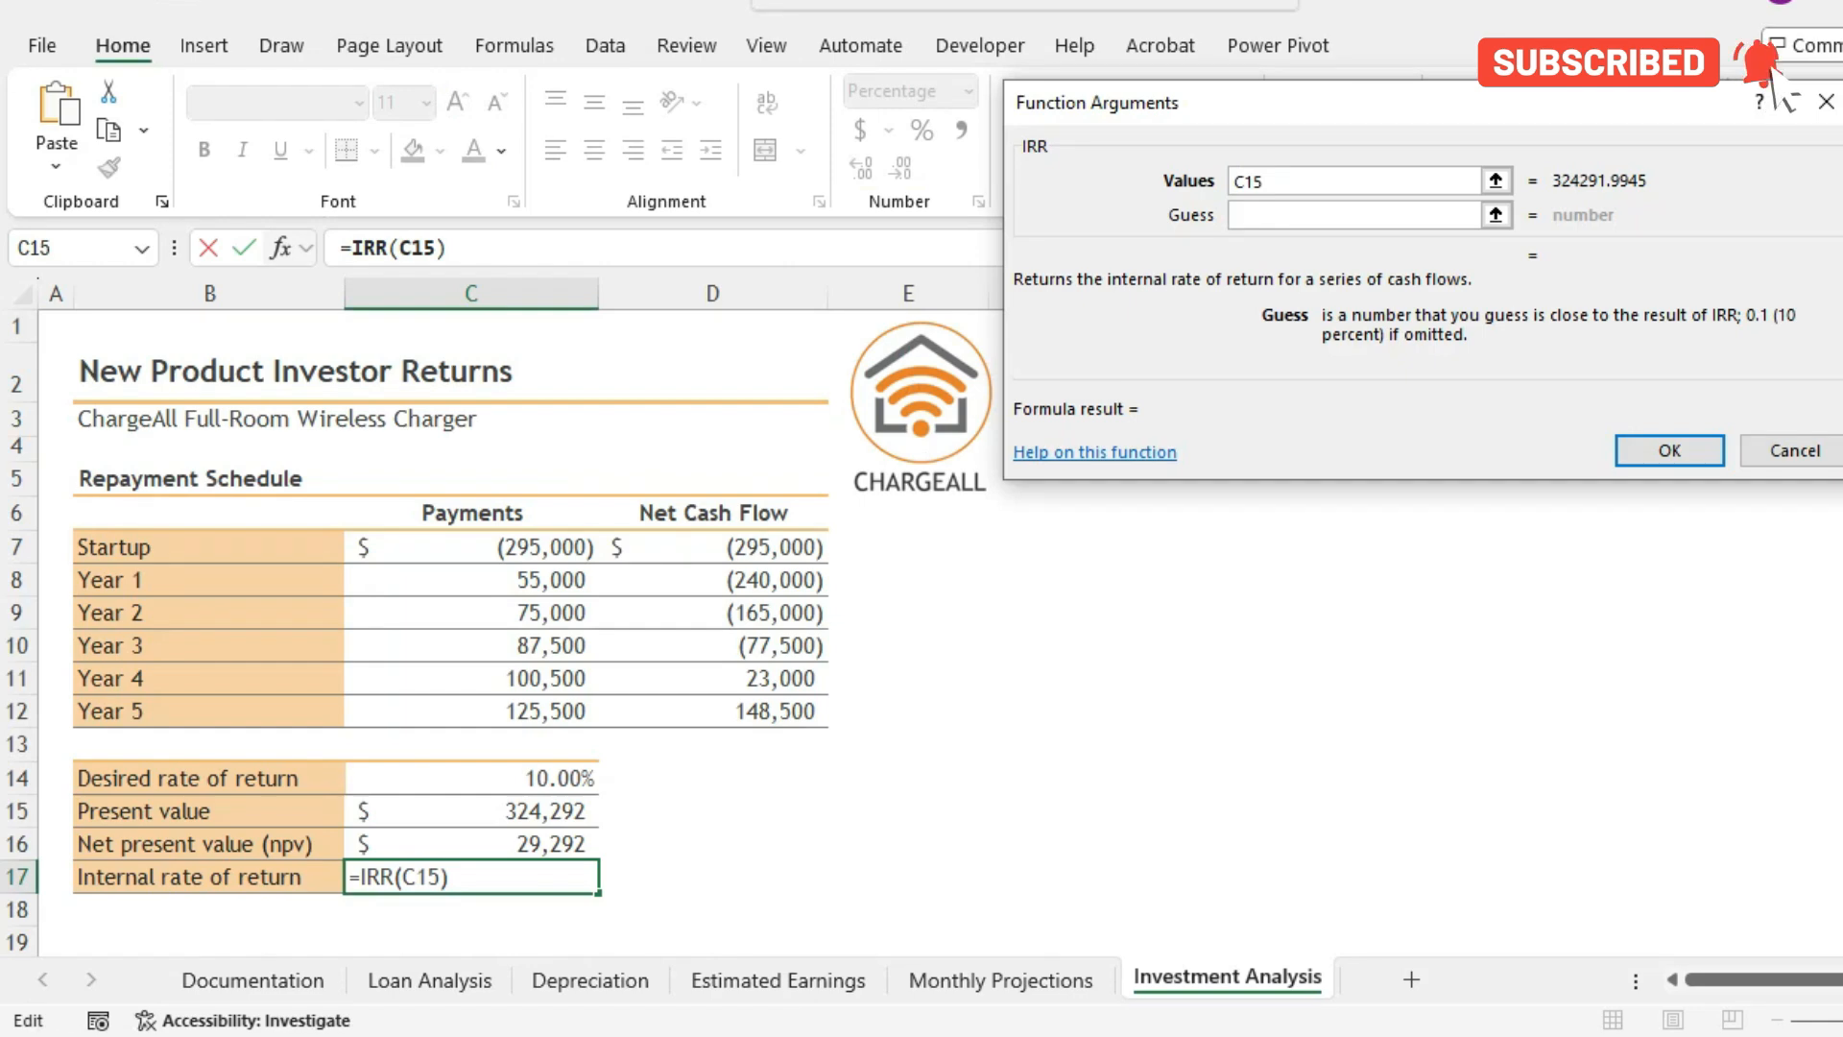
drag(480, 549, 588, 712)
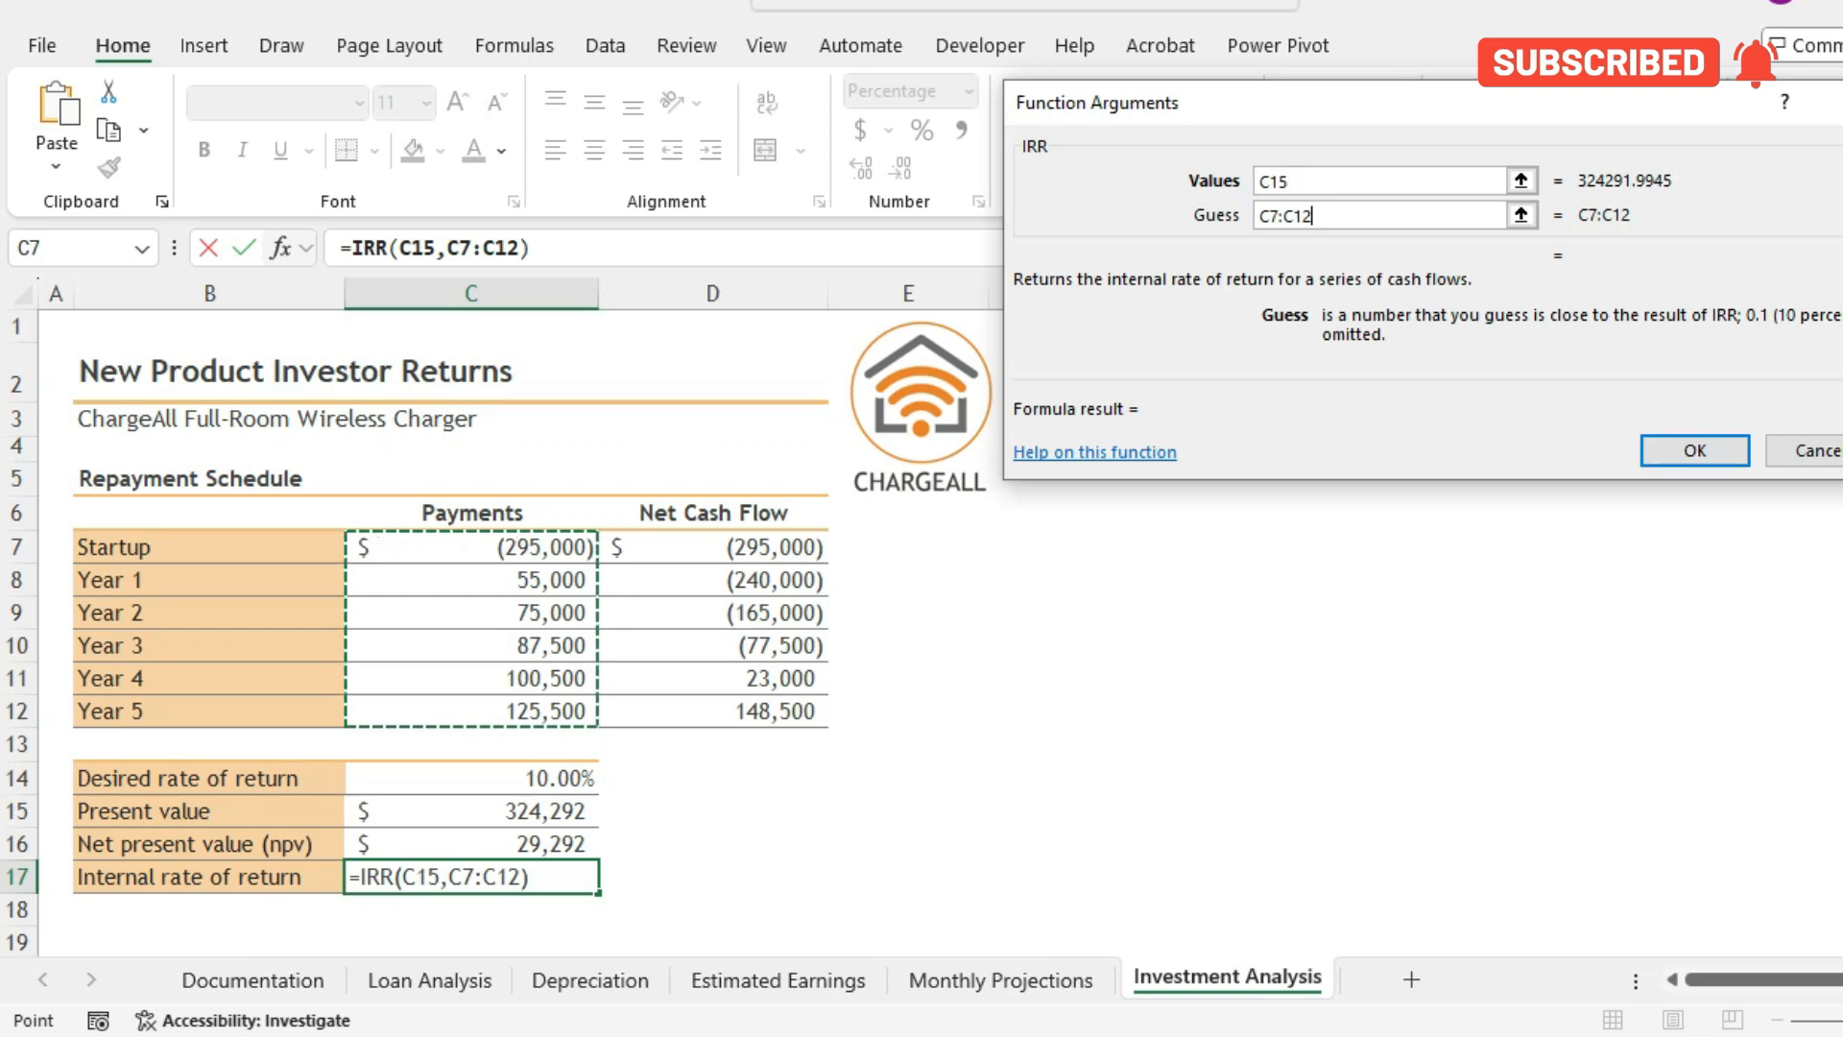
key(Return)
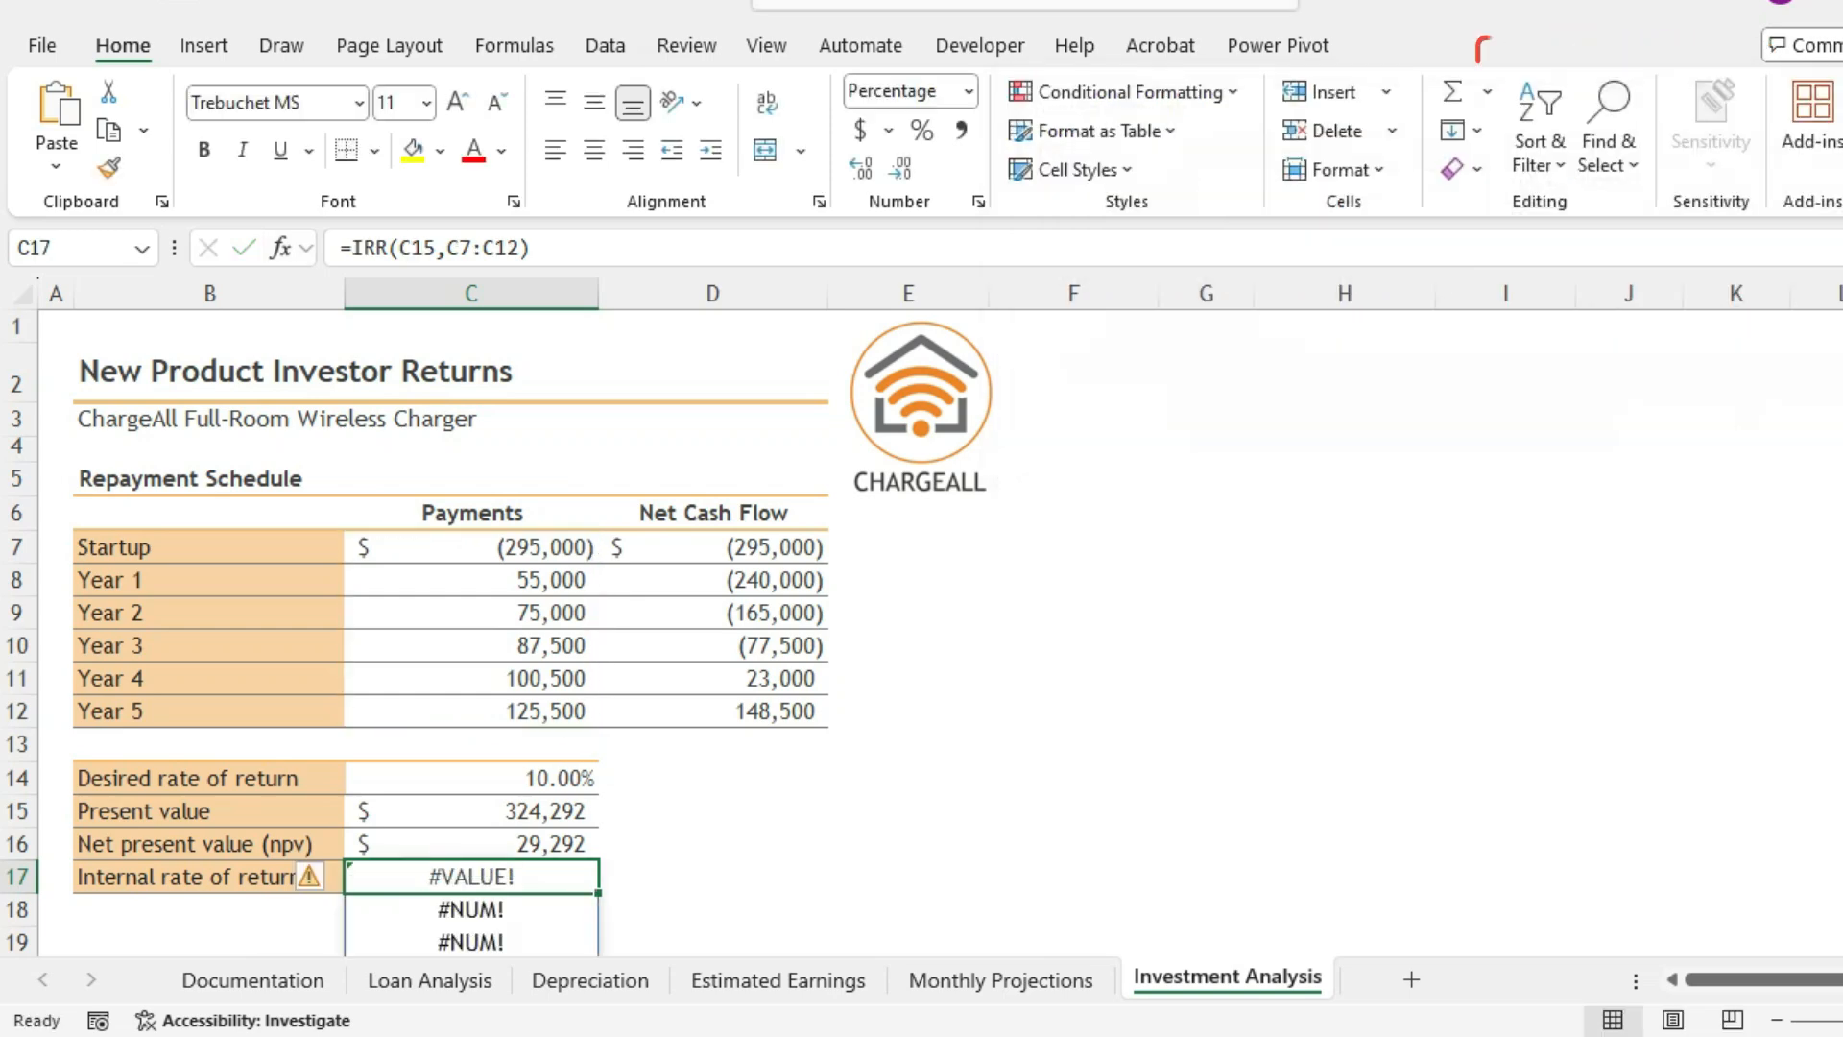
- Redo the C17 formula as IRR with the payments range C7:C12 as its Values argument
click(1623, 1036)
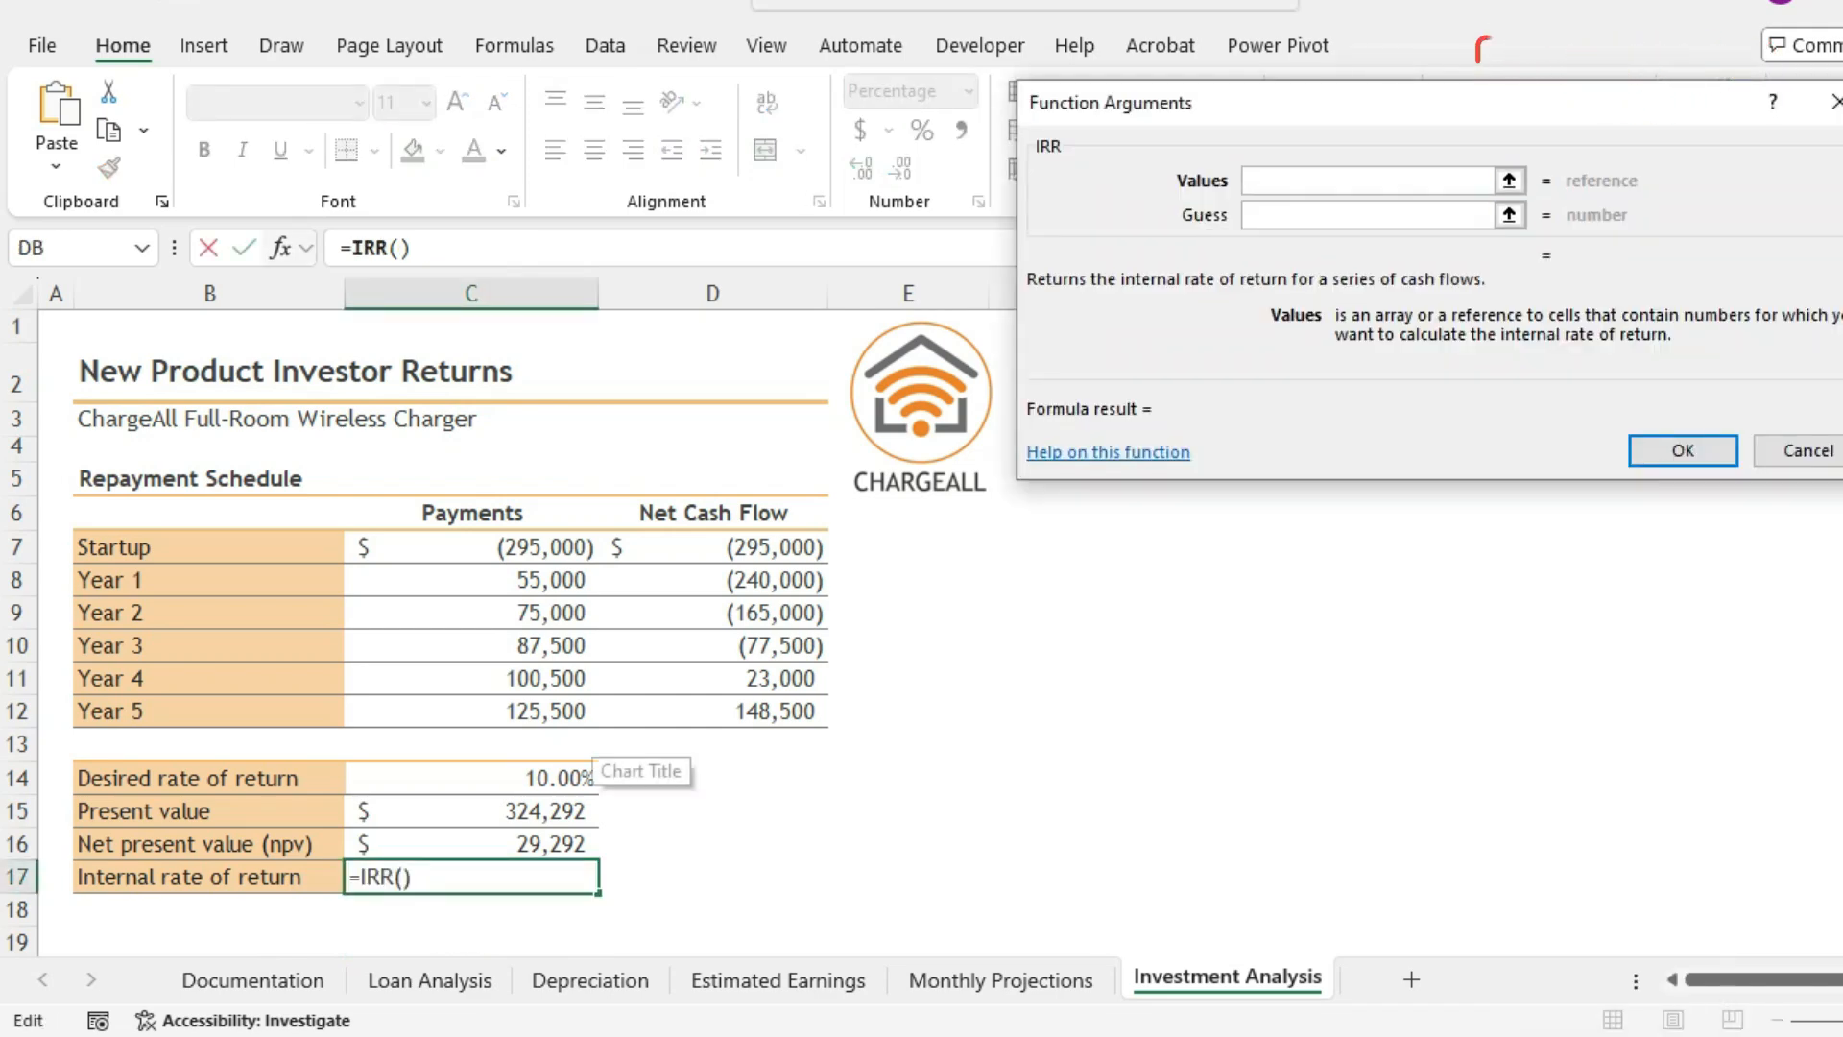
drag(566, 548, 566, 710)
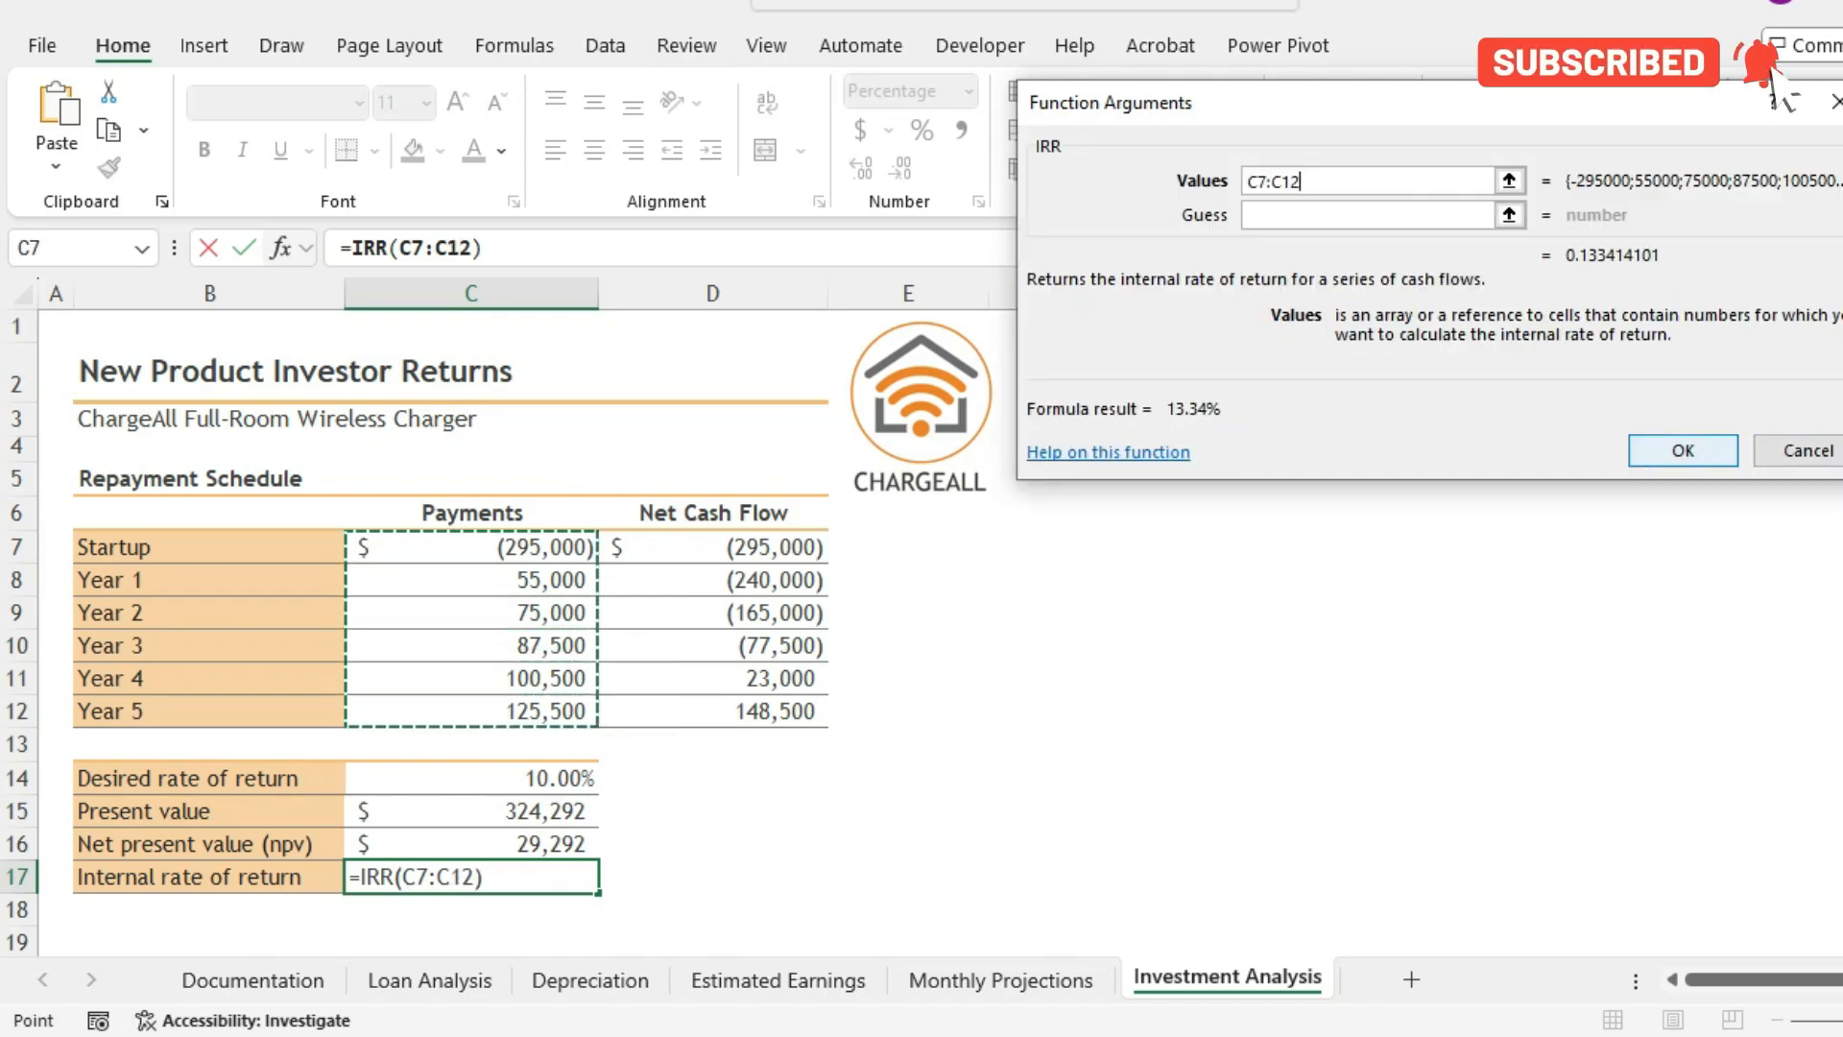
key(Return)
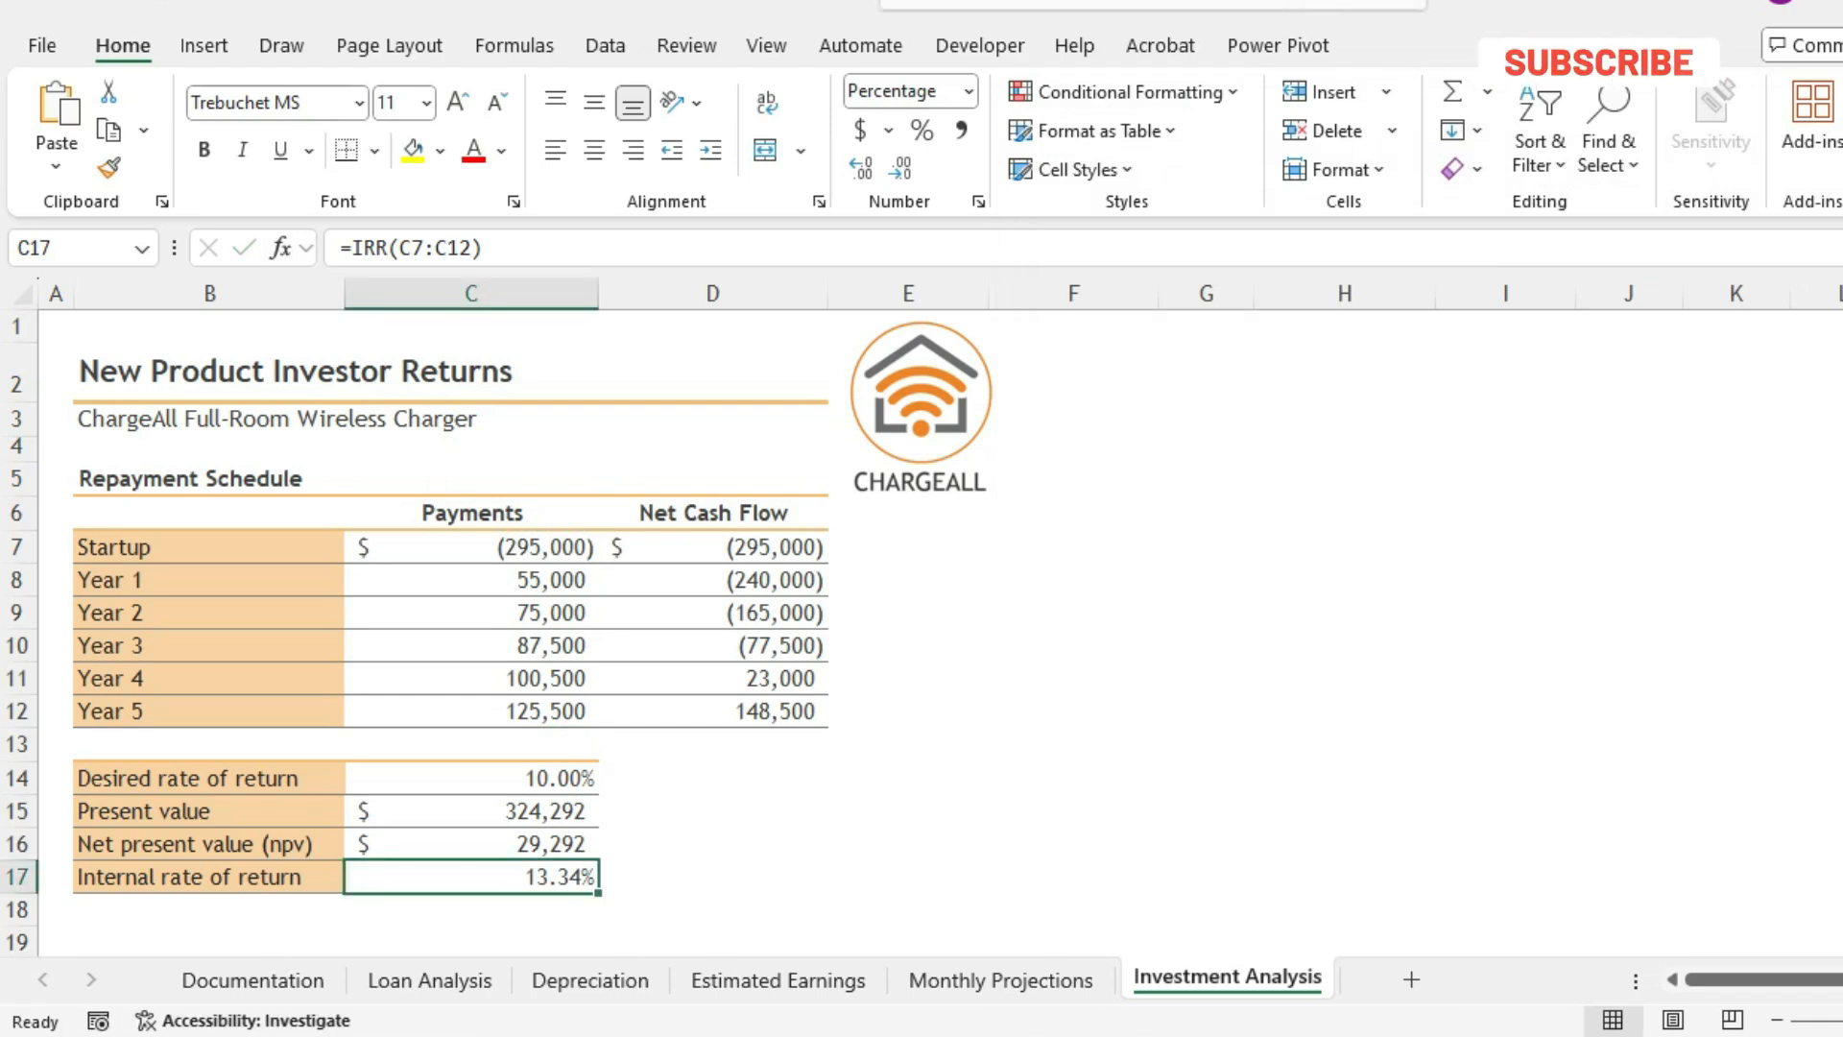
- Compare the Investment Analysis results, including the C17 internal rate of return, with Final Figure 5 in the Word instructions
key(alt+Tab)
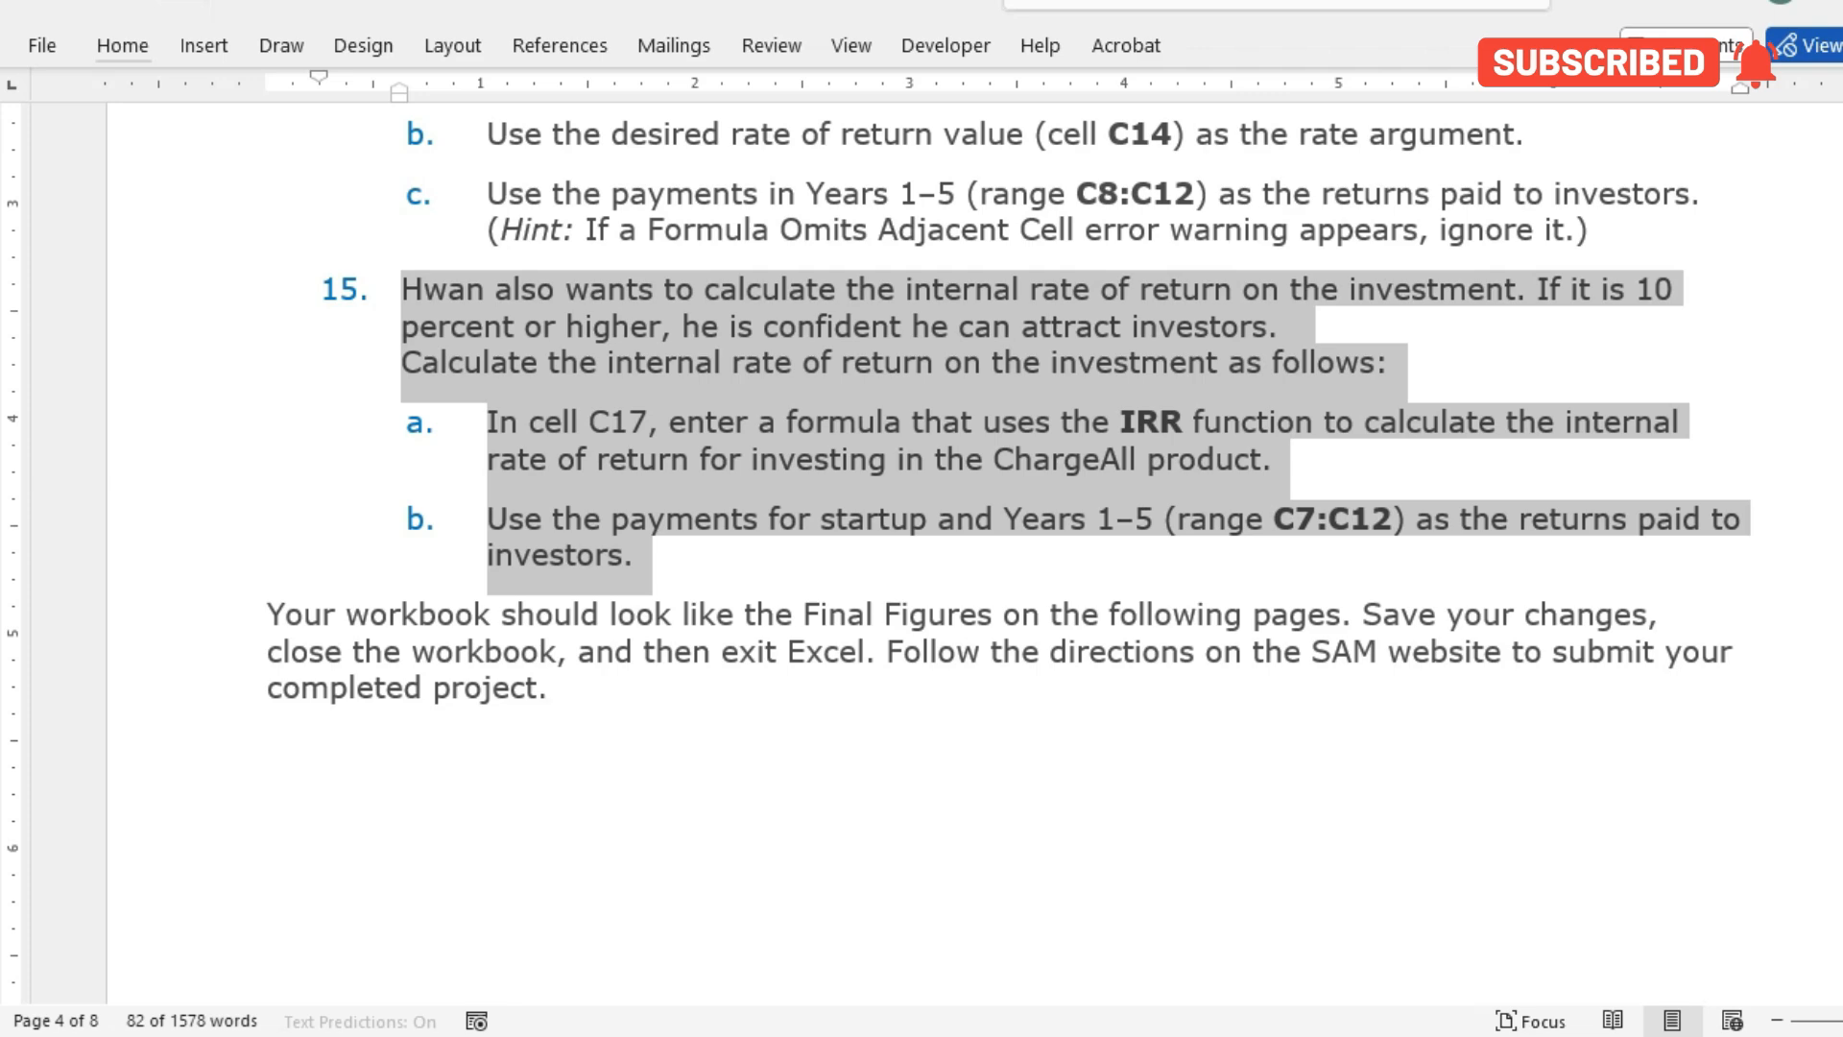
drag(1842, 495, 1842, 936)
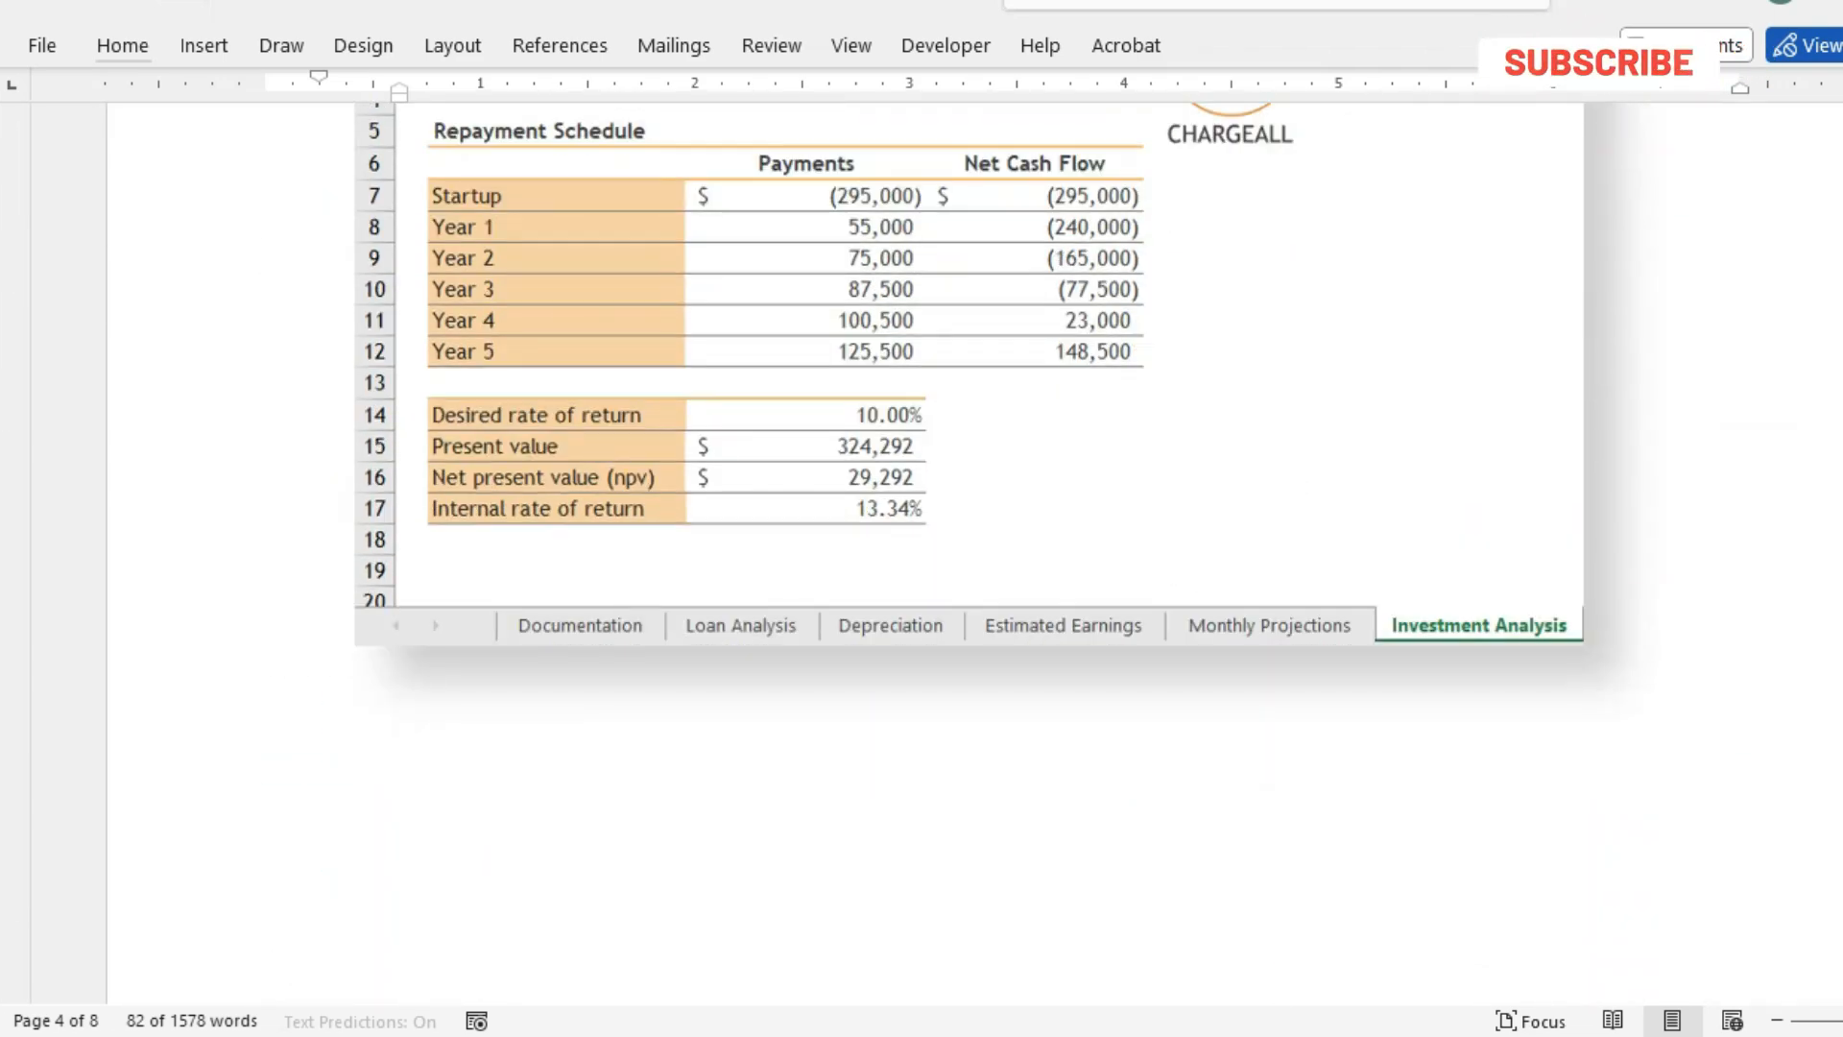
key(alt+Tab)
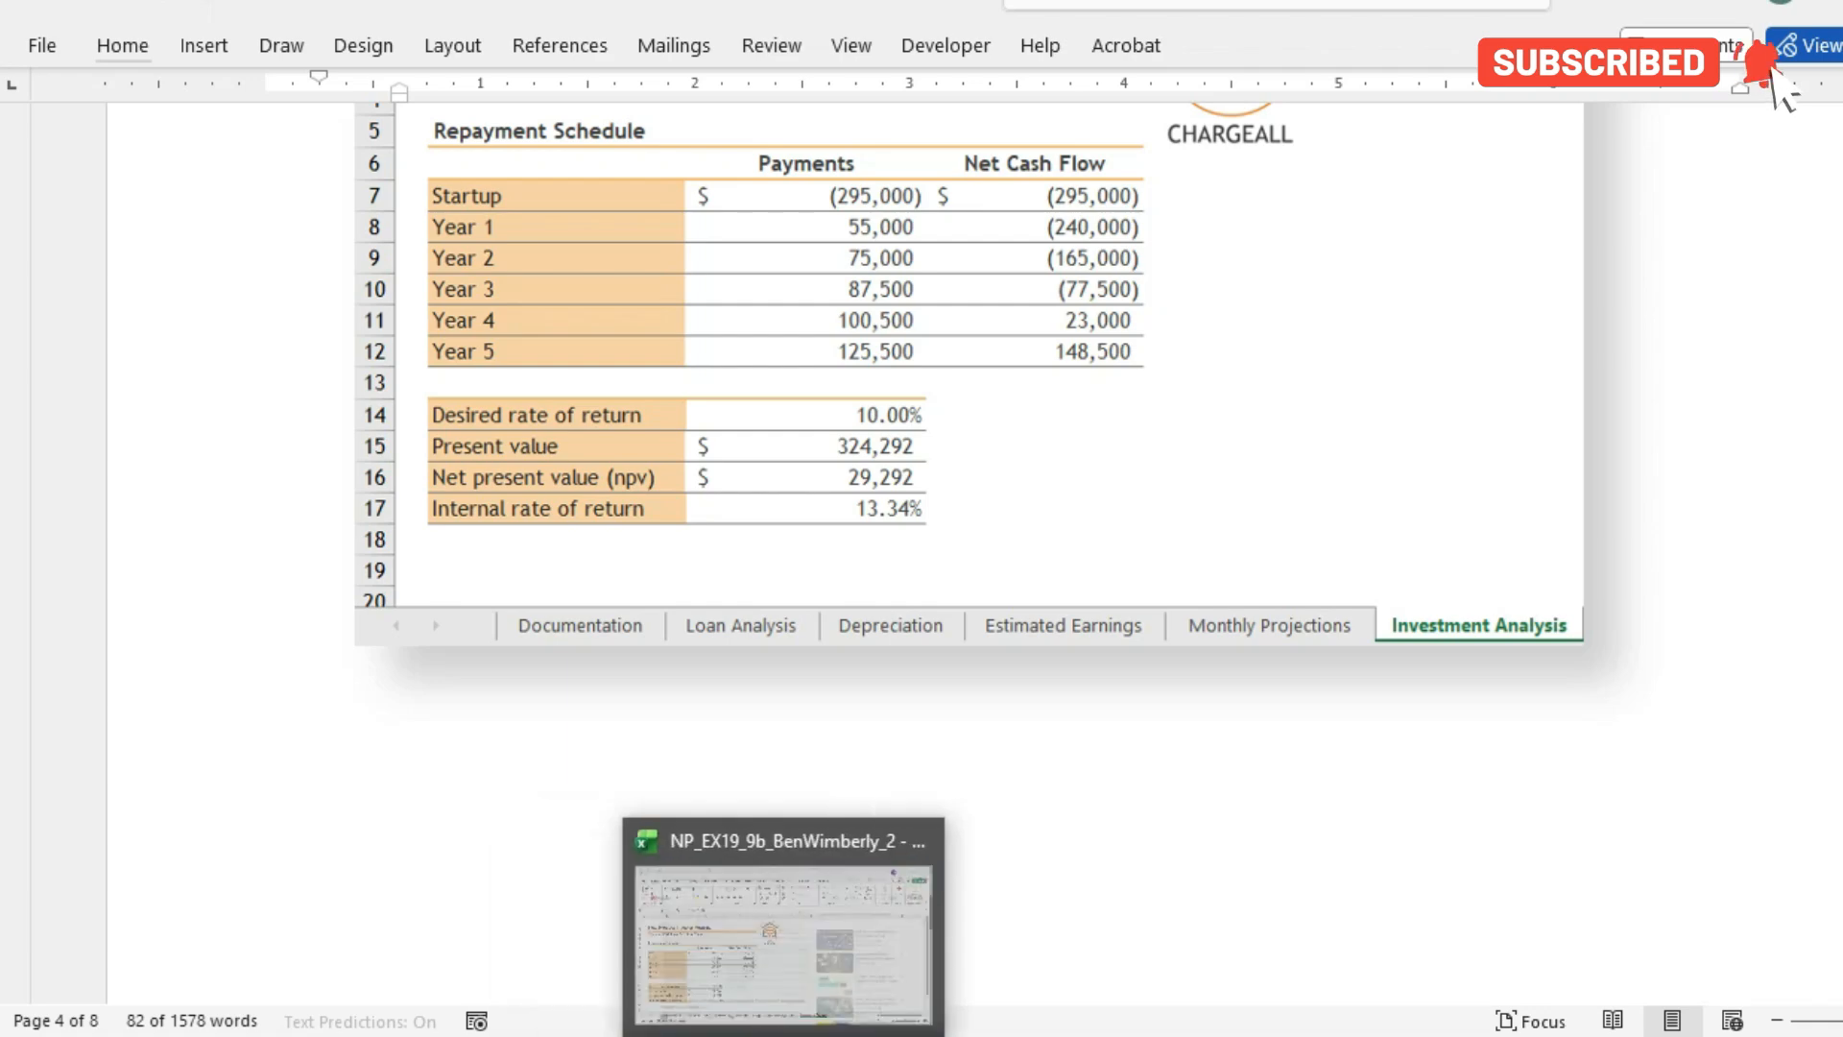